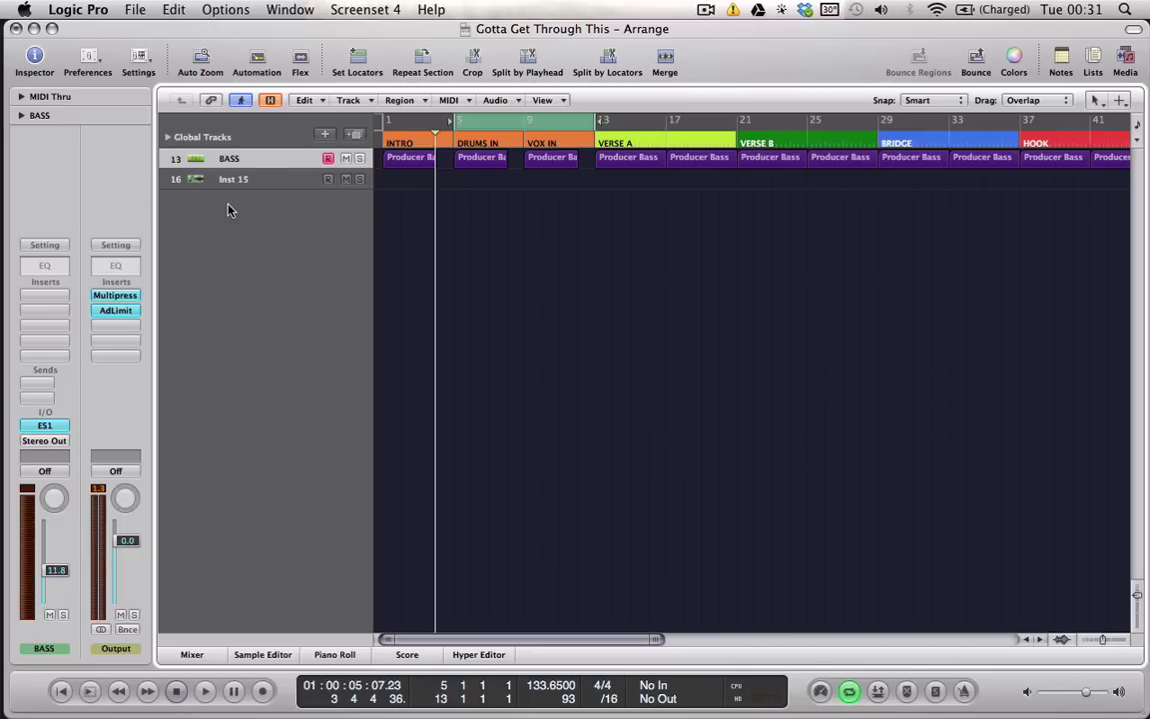
Select the empty Inst 15 track (track 16) in the track list.
left_click(249, 179)
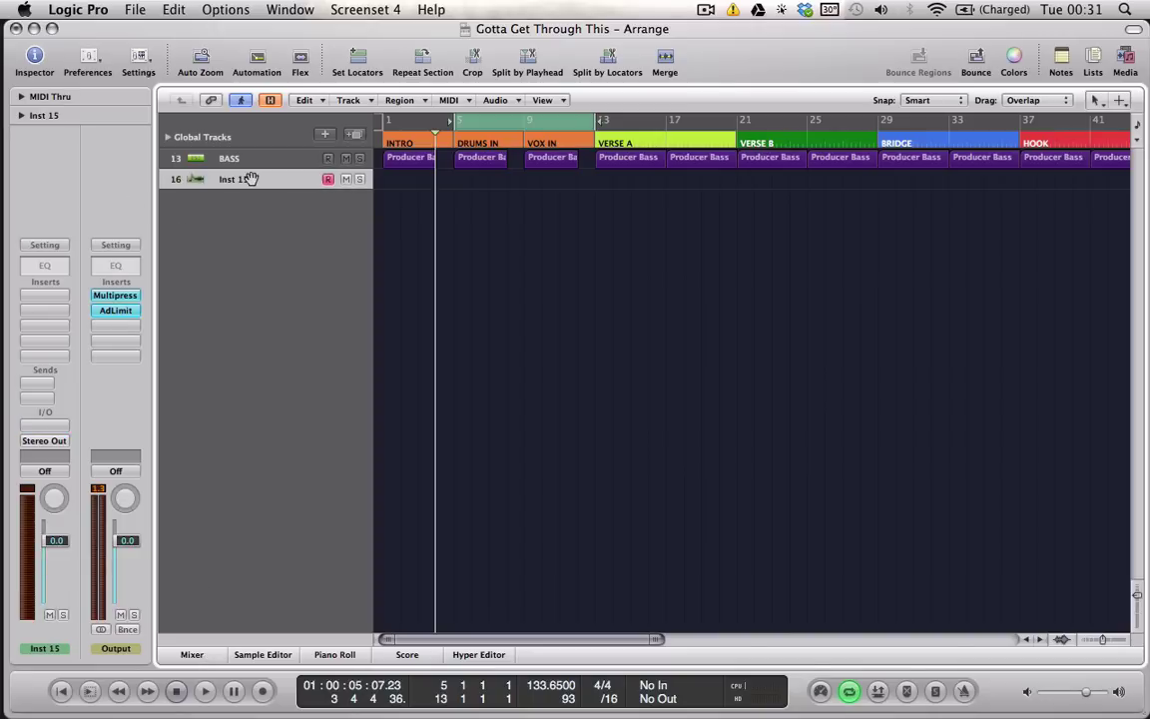
Load Ultrabeat with the Vintage 09 Kit on Inst 15, solo the track and close the plug-in.
left_click(42, 430)
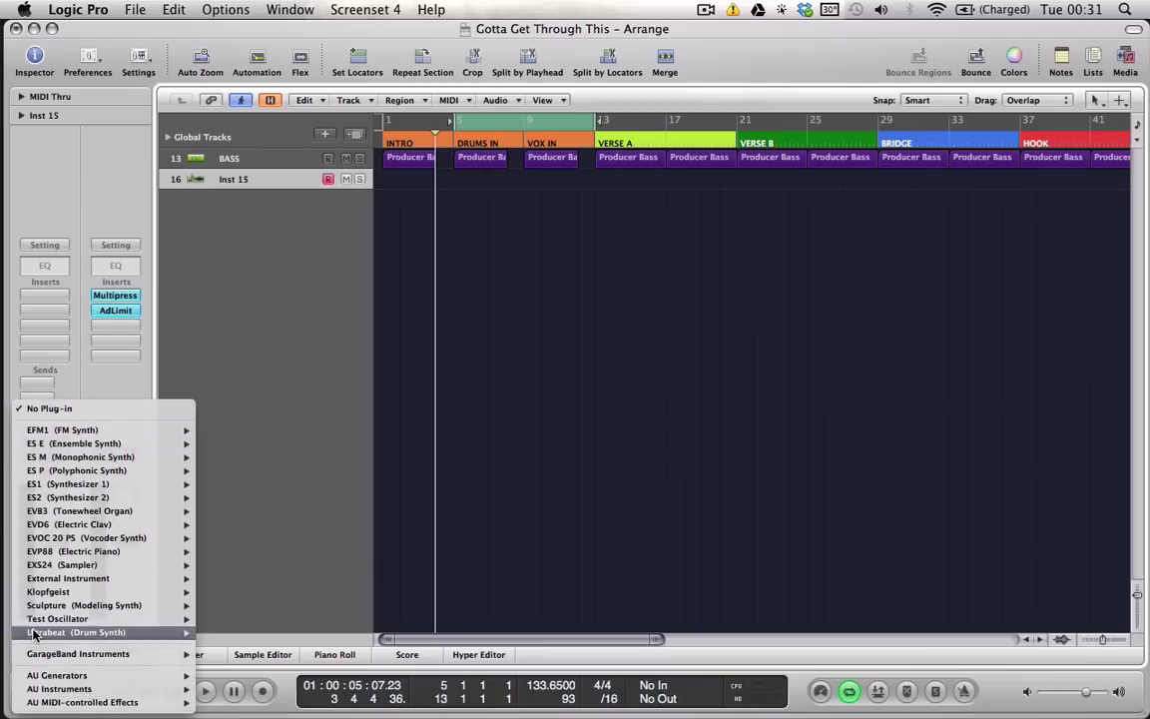
mouse_move(99, 632)
left_click(268, 633)
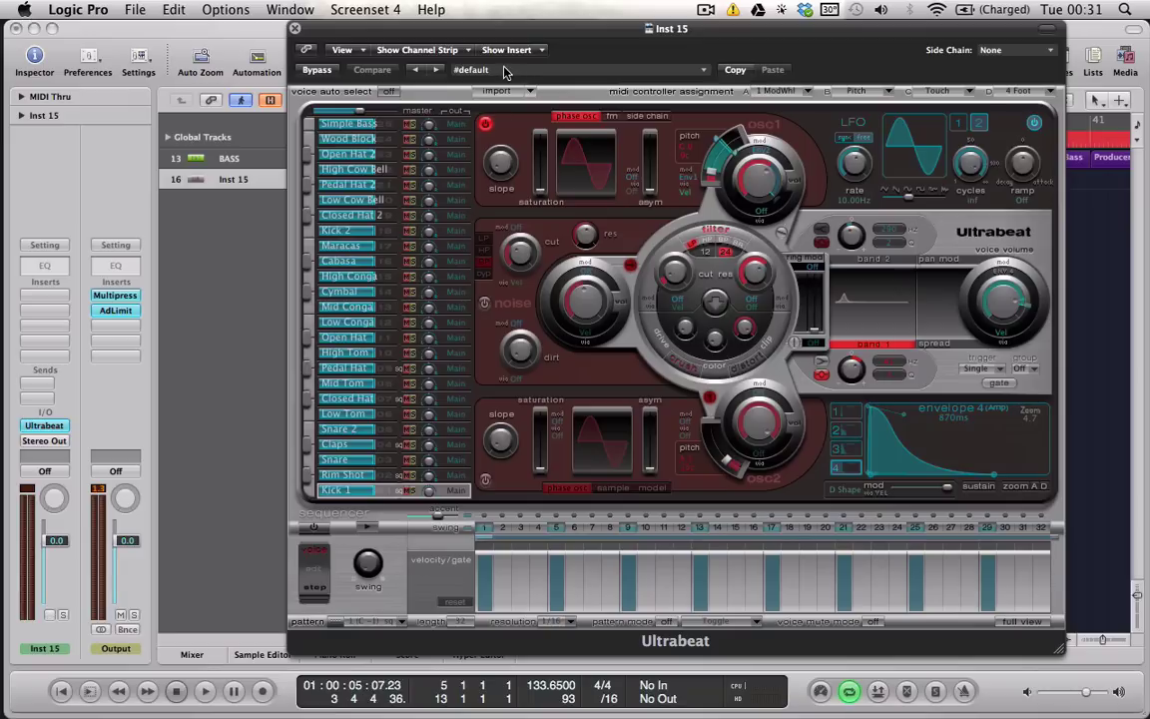
left_click(457, 70)
mouse_move(544, 243)
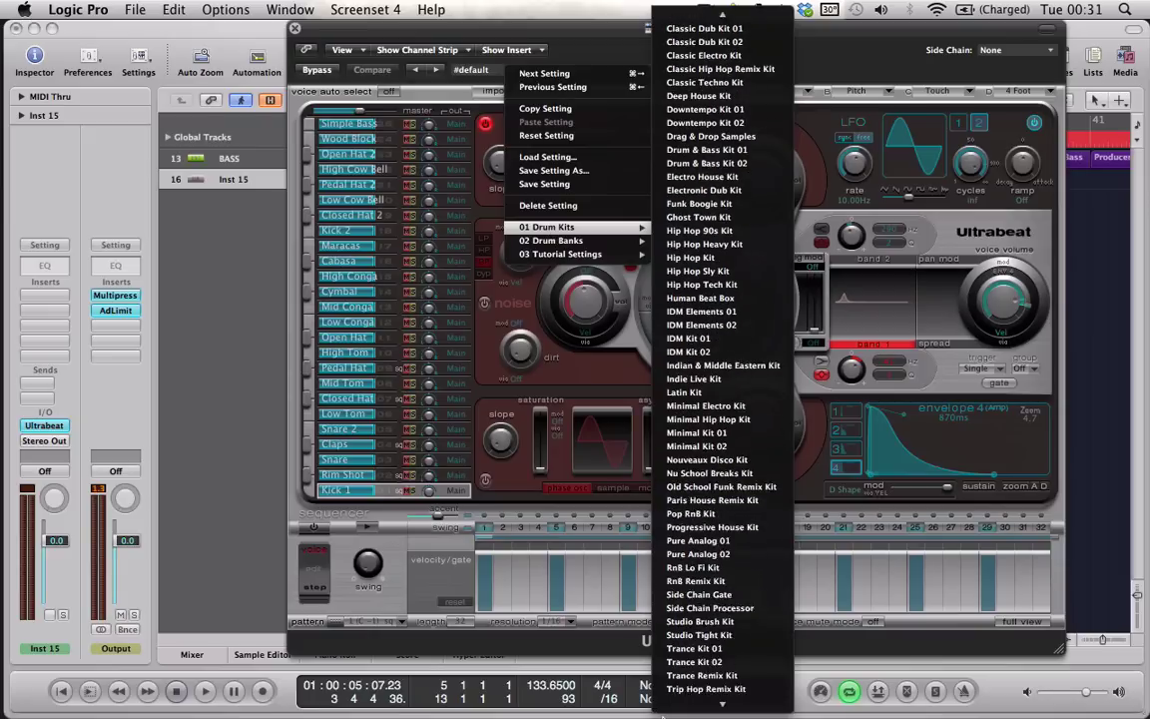
key("Escape")
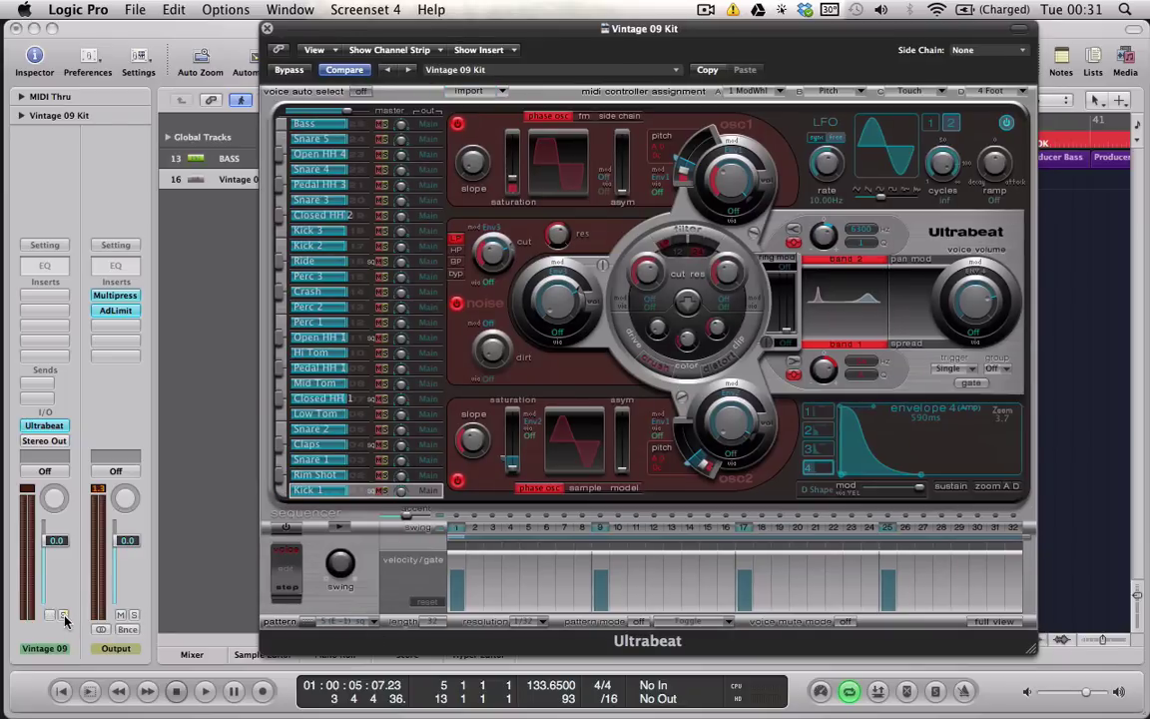
left_click(62, 616)
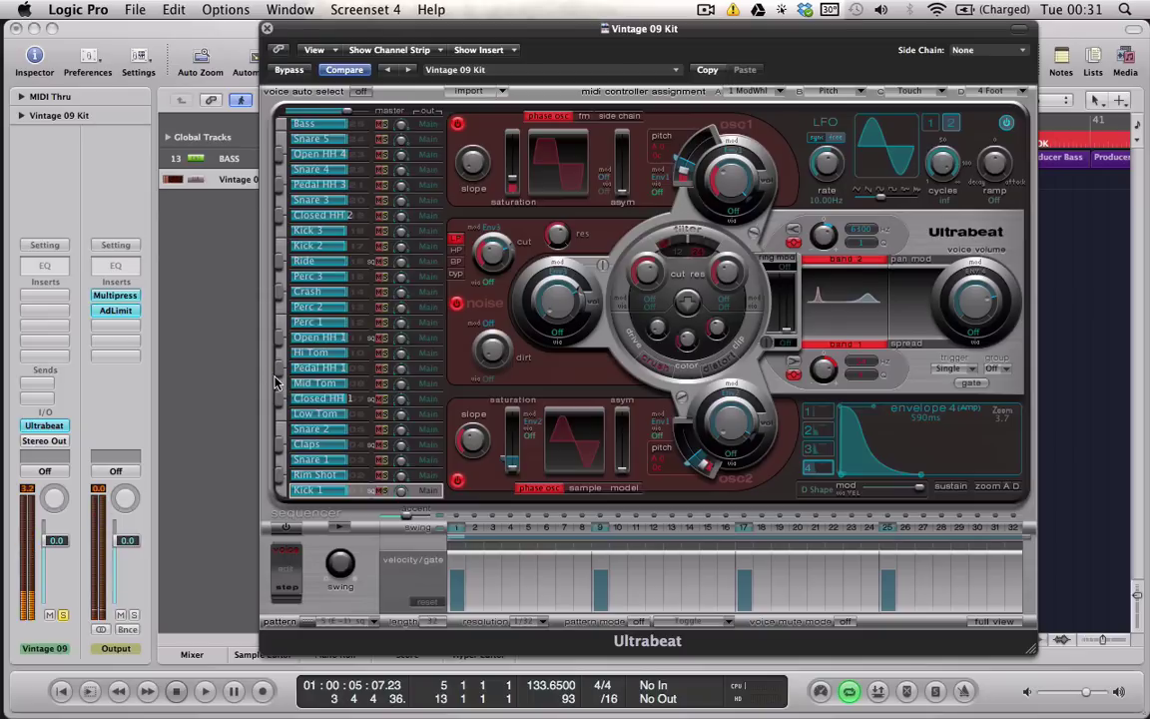
left_click(265, 28)
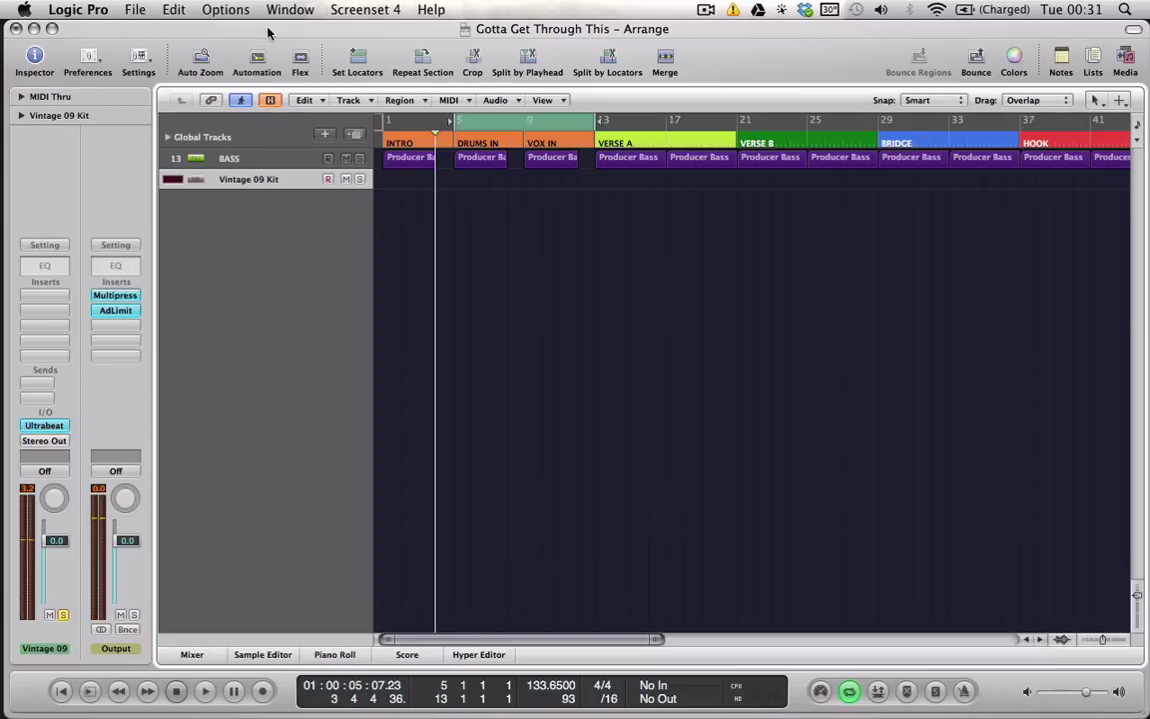
Duplicate the Vintage 09 Kit track into tracks 17 and 18, and record-enable track 18.
left_click(45, 425)
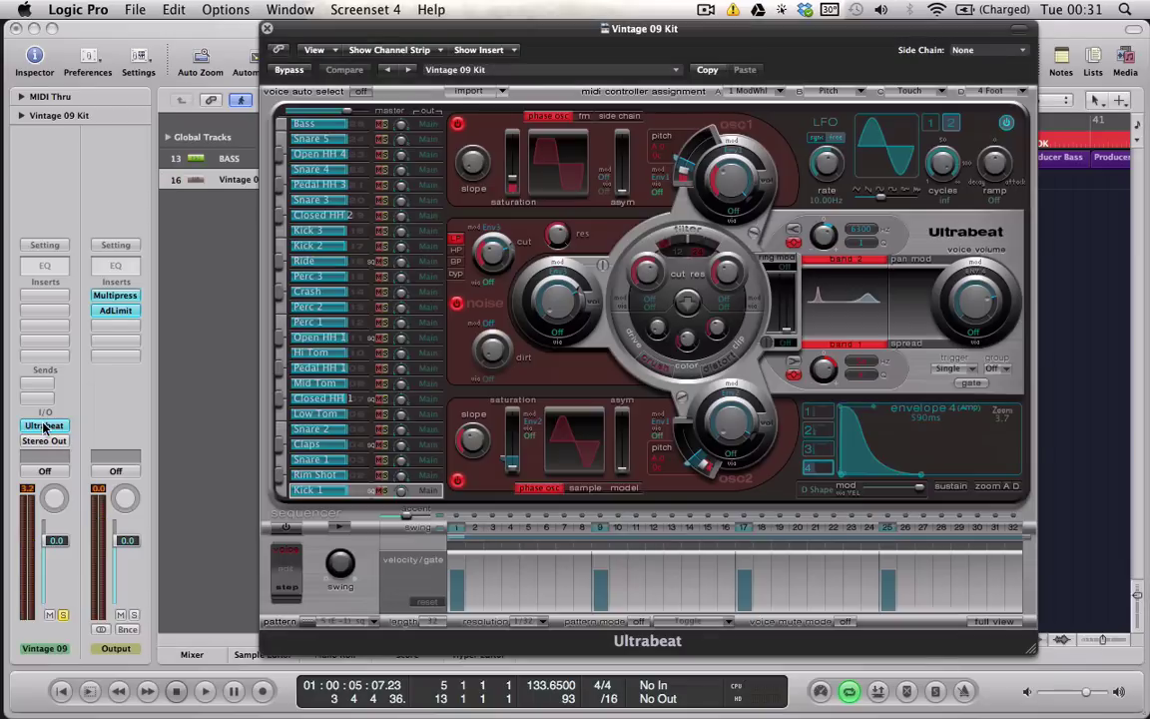
left_click(266, 28)
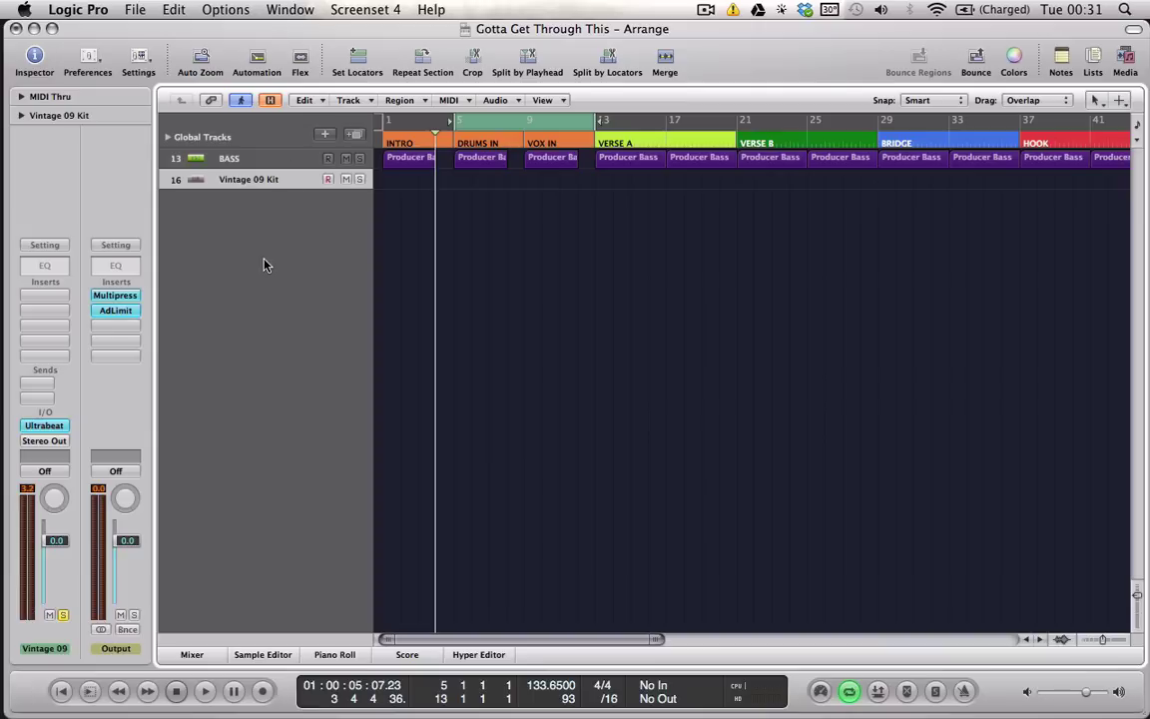
left_click(349, 100)
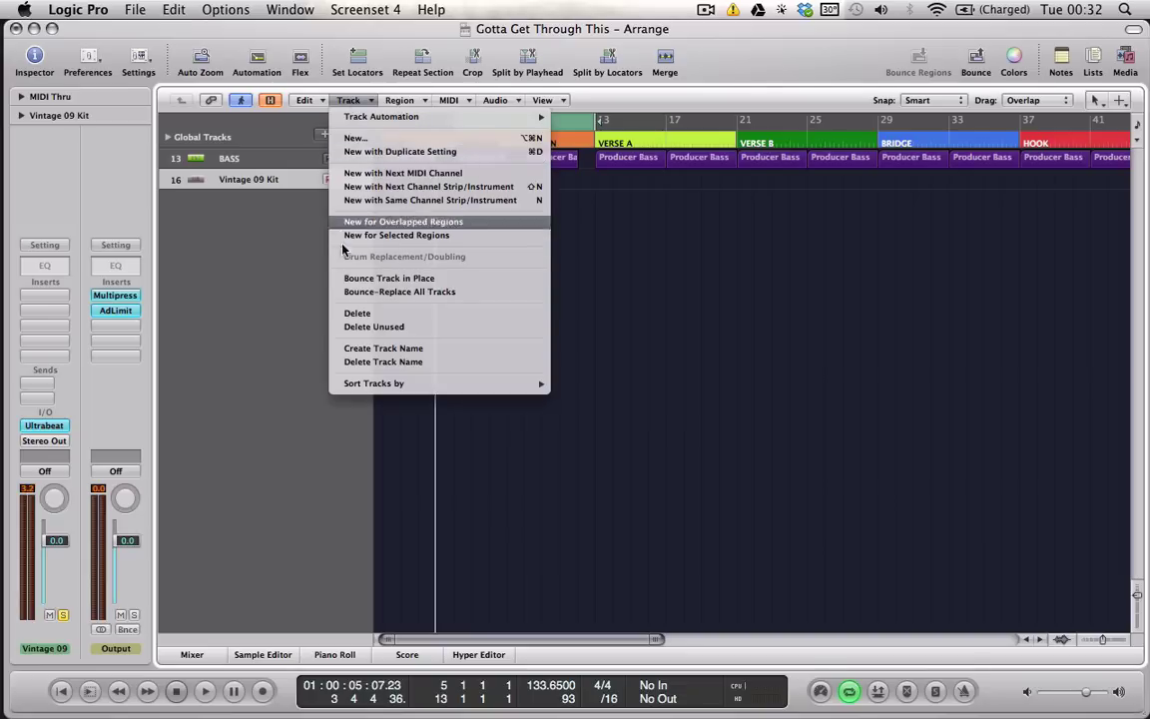
left_click(280, 289)
key("super+d")
key("super+d")
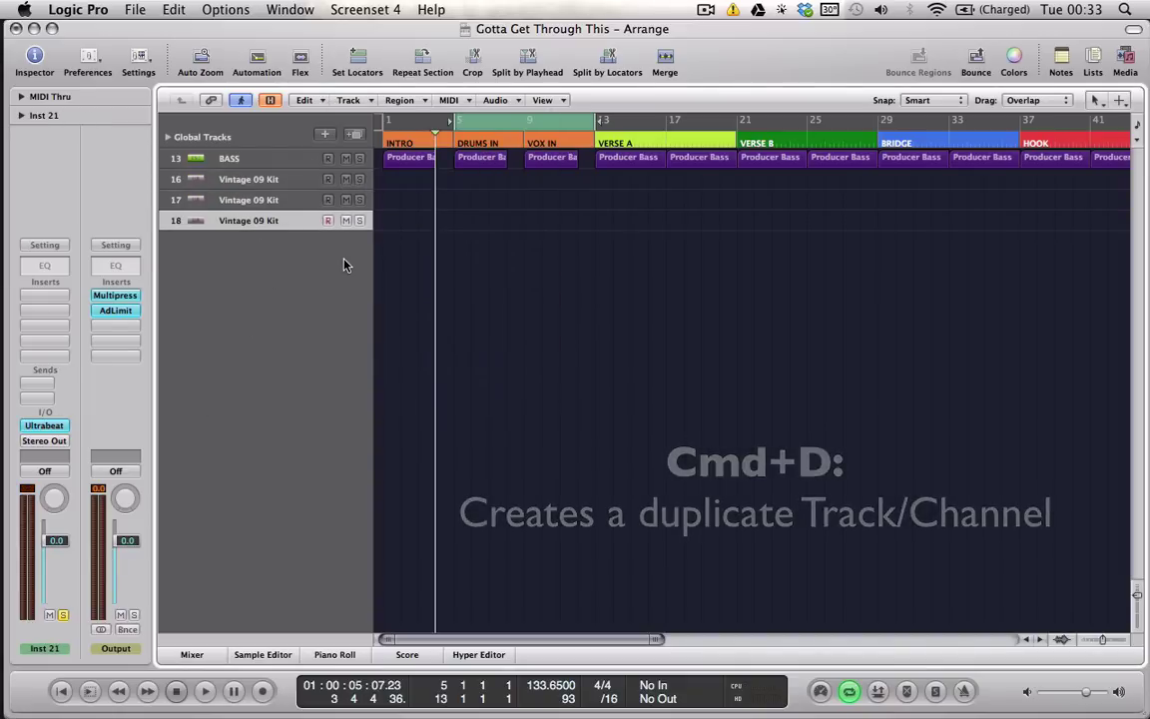
left_click(327, 221)
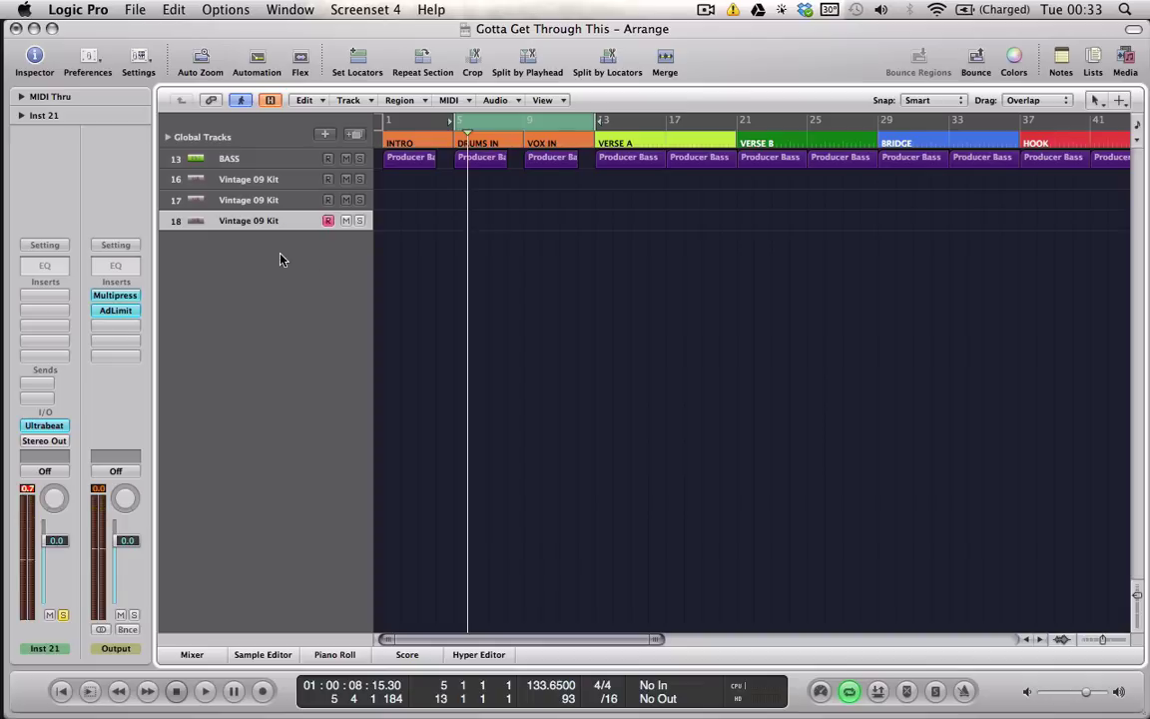
Power off the Ultrabeat sequencer on tracks 18 and 17.
left_click(43, 426)
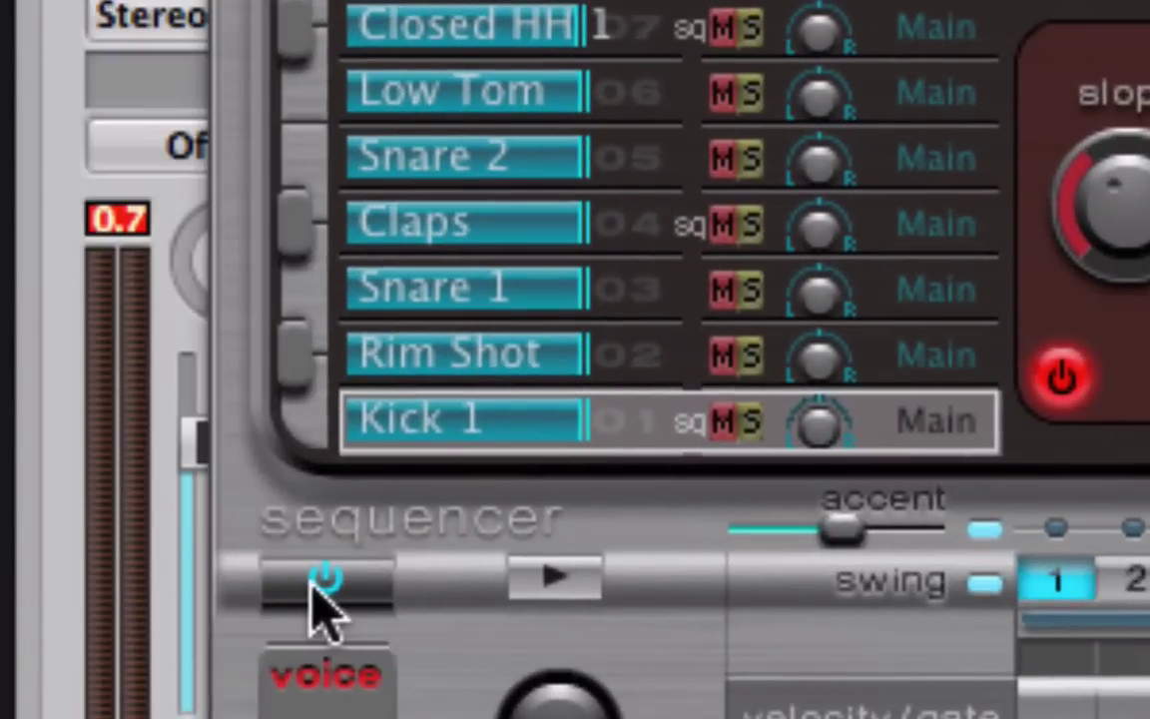
left_click(67, 573)
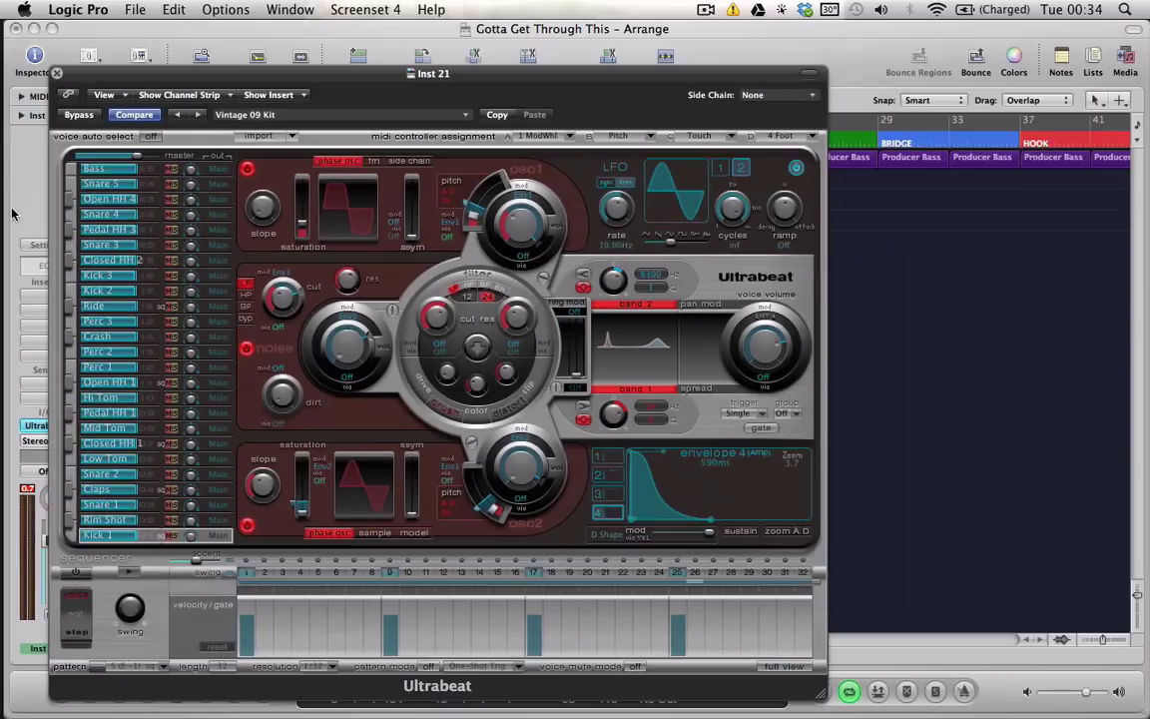
left_click(57, 74)
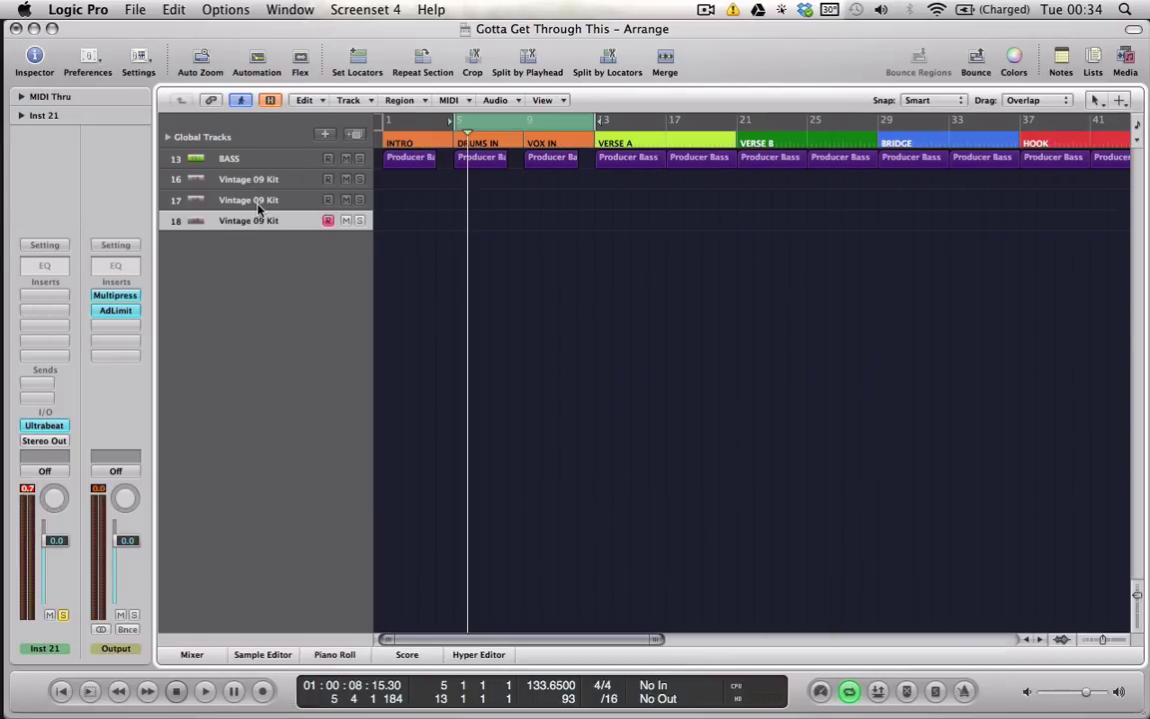
left_click(303, 199)
left_click(35, 427)
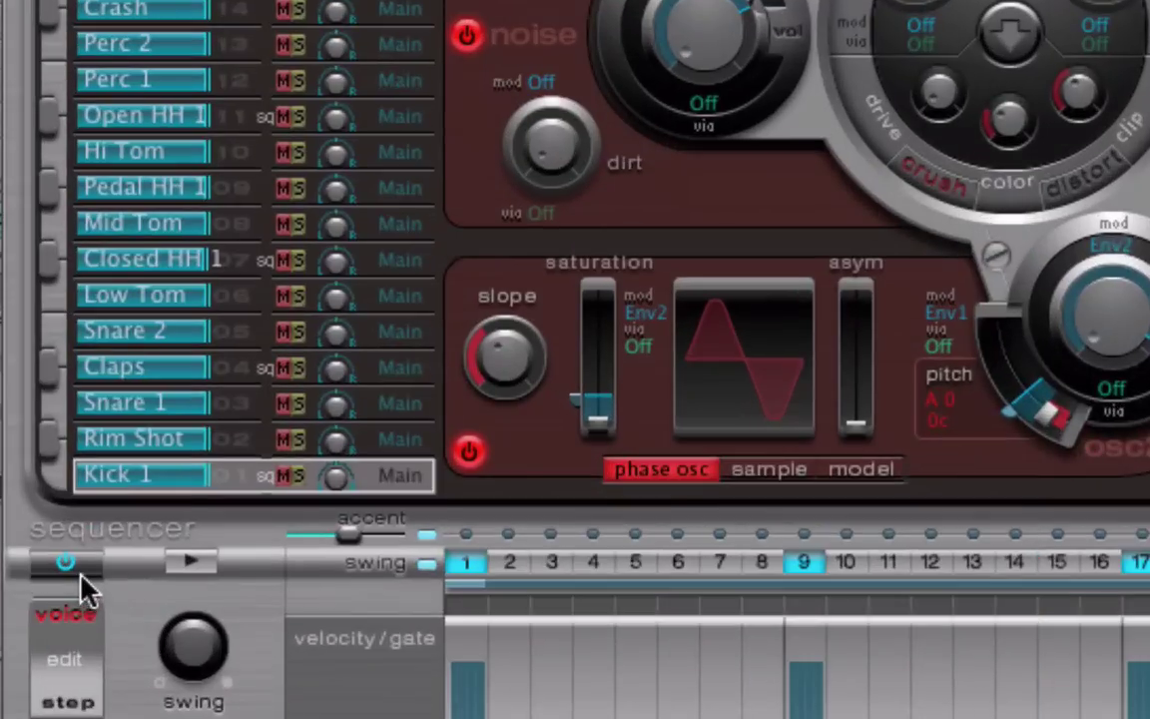
left_click(79, 589)
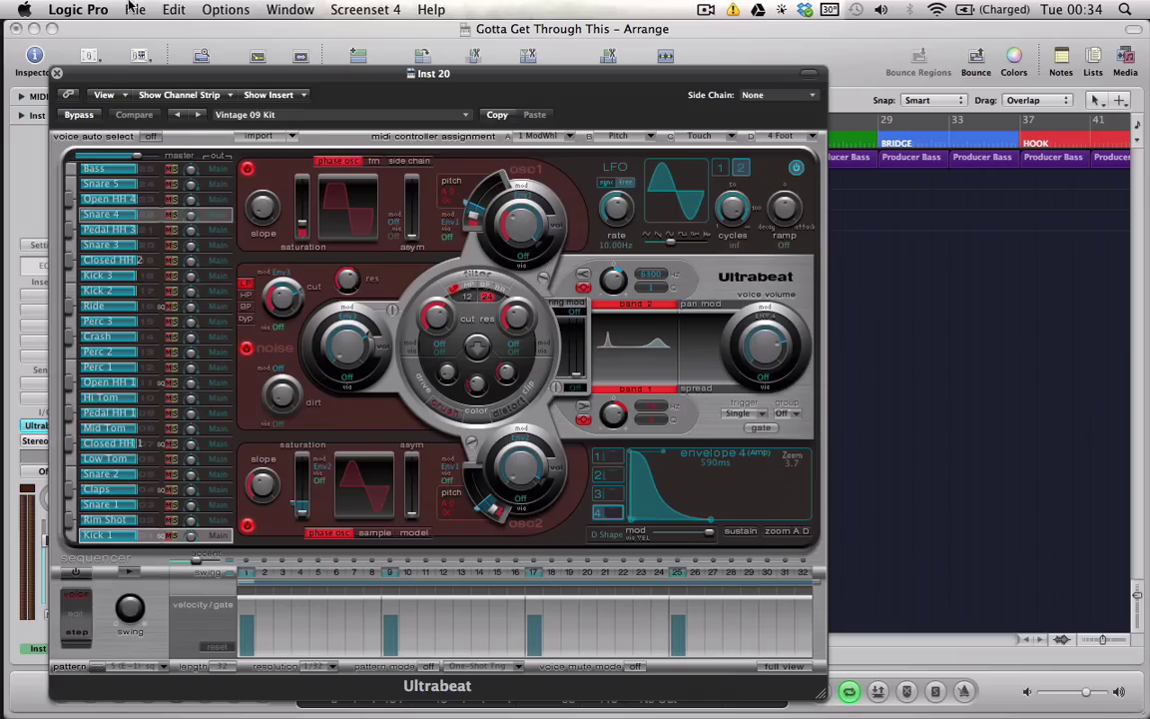
left_click(57, 73)
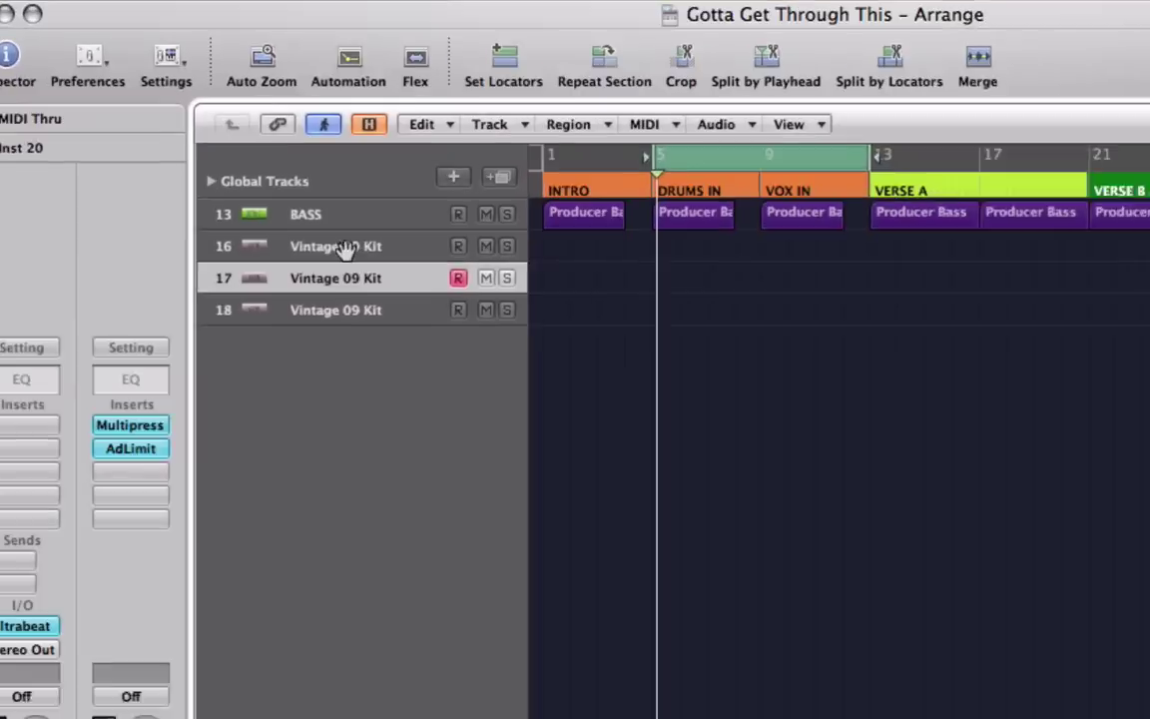
Rename tracks 16, 17 and 18 to 'Kick', 'Snare' and 'Hats'.
double_click(246, 179)
type("Kick")
key("Return")
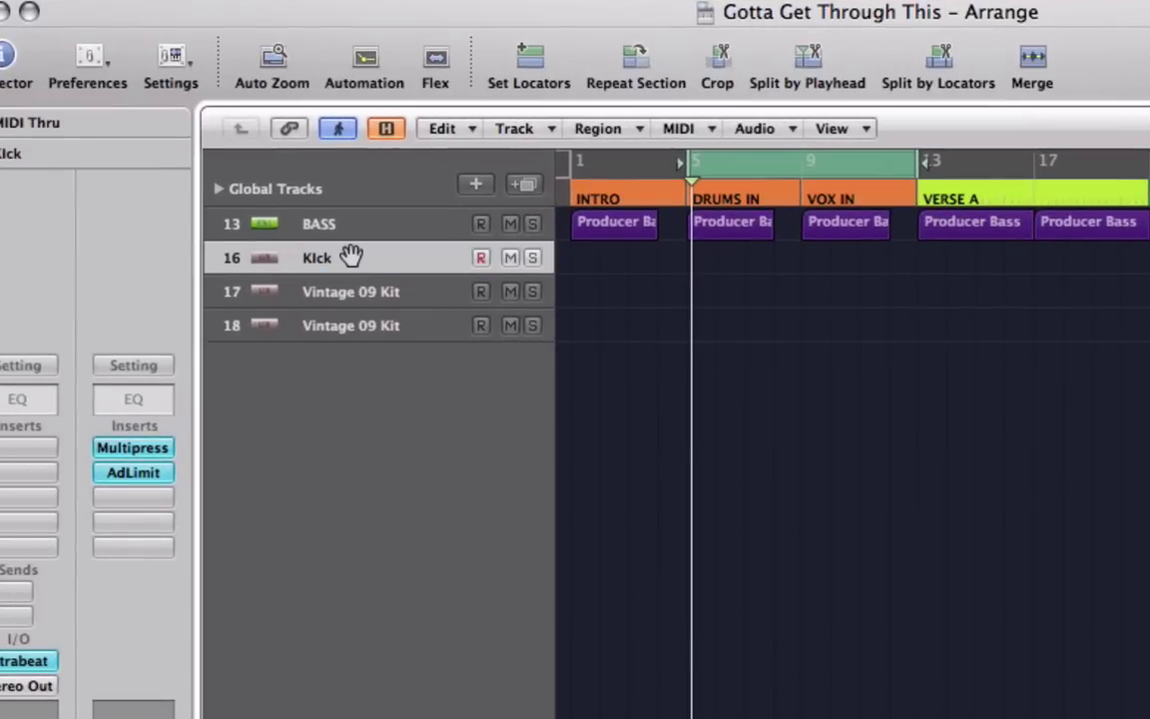
double_click(351, 292)
type("Snare")
key("Return")
double_click(364, 337)
type("Hats")
key("Return")
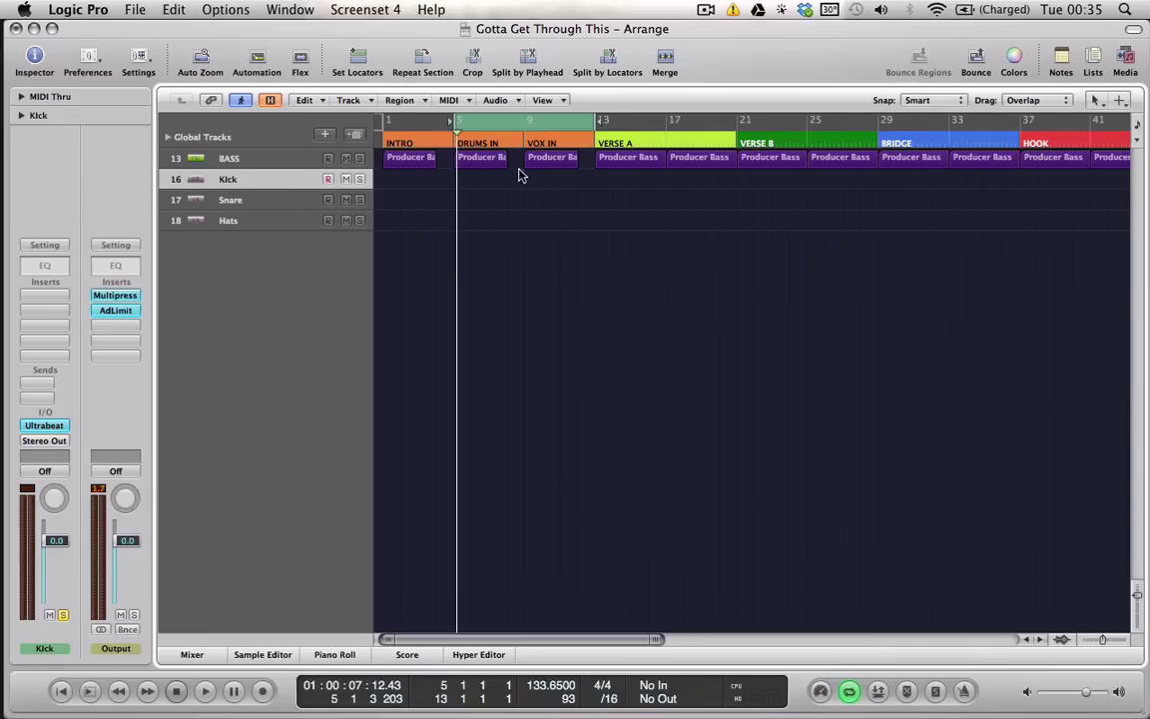
Unhide the original Kick track 14 while keeping the other hidden tracks hidden.
left_click(486, 163)
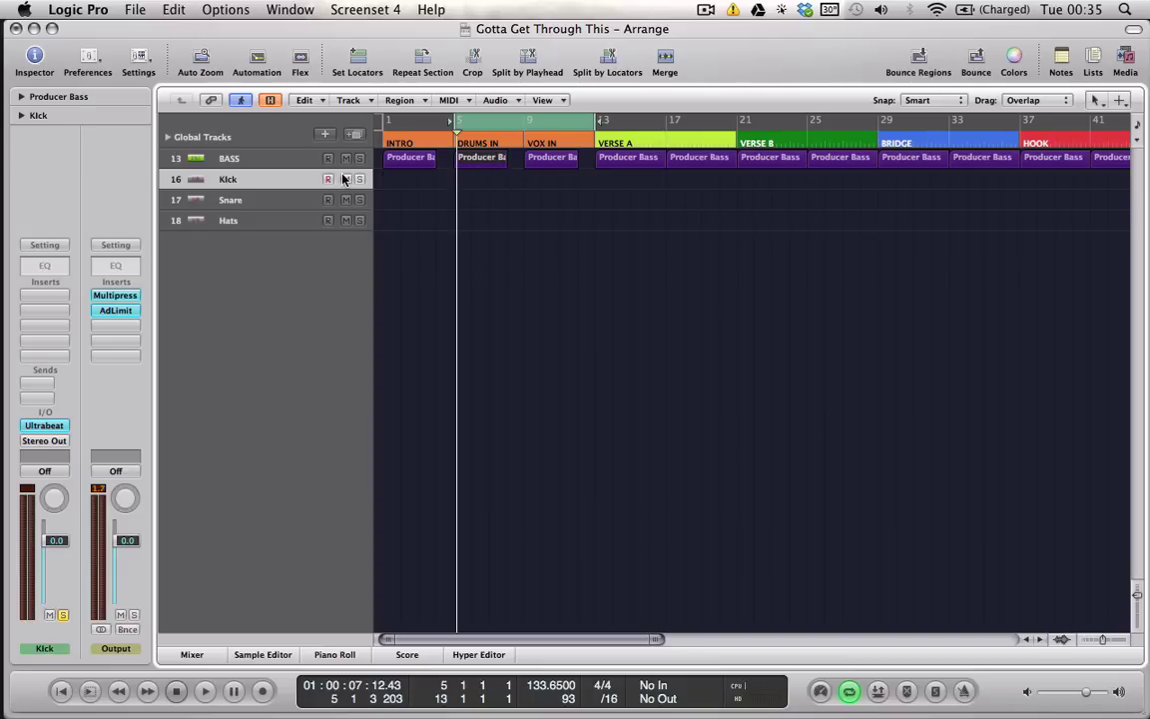
left_click(266, 182)
left_click(271, 101)
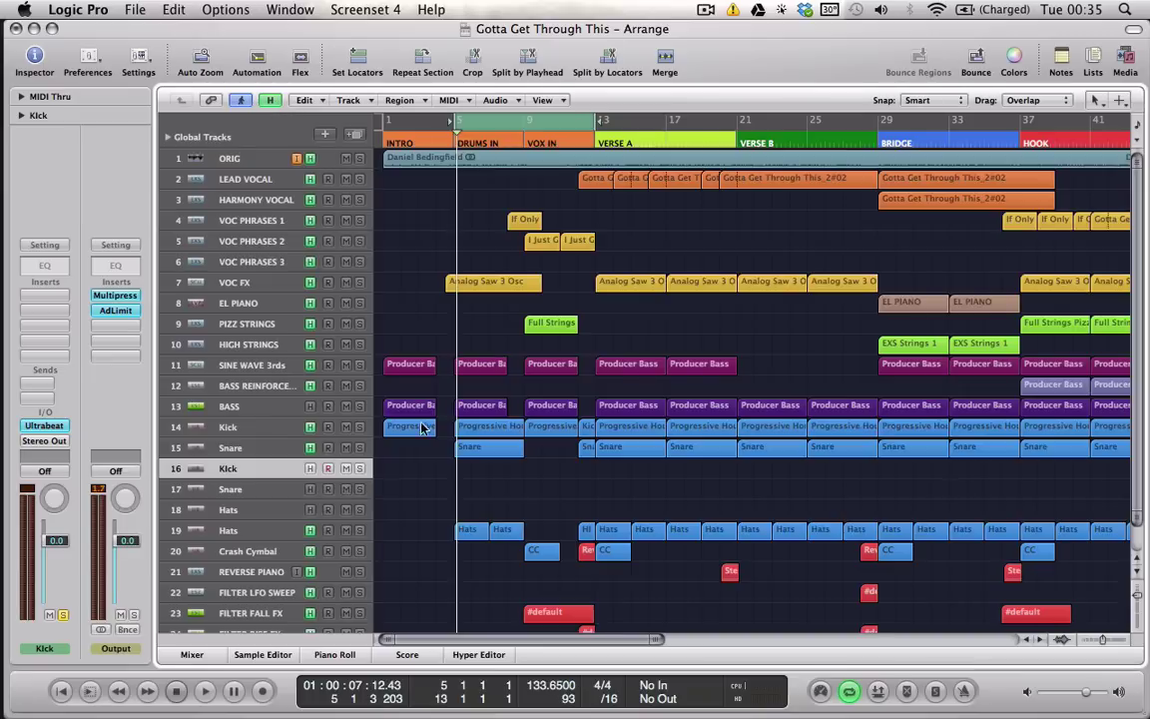
scroll(398, 459, "down", 2)
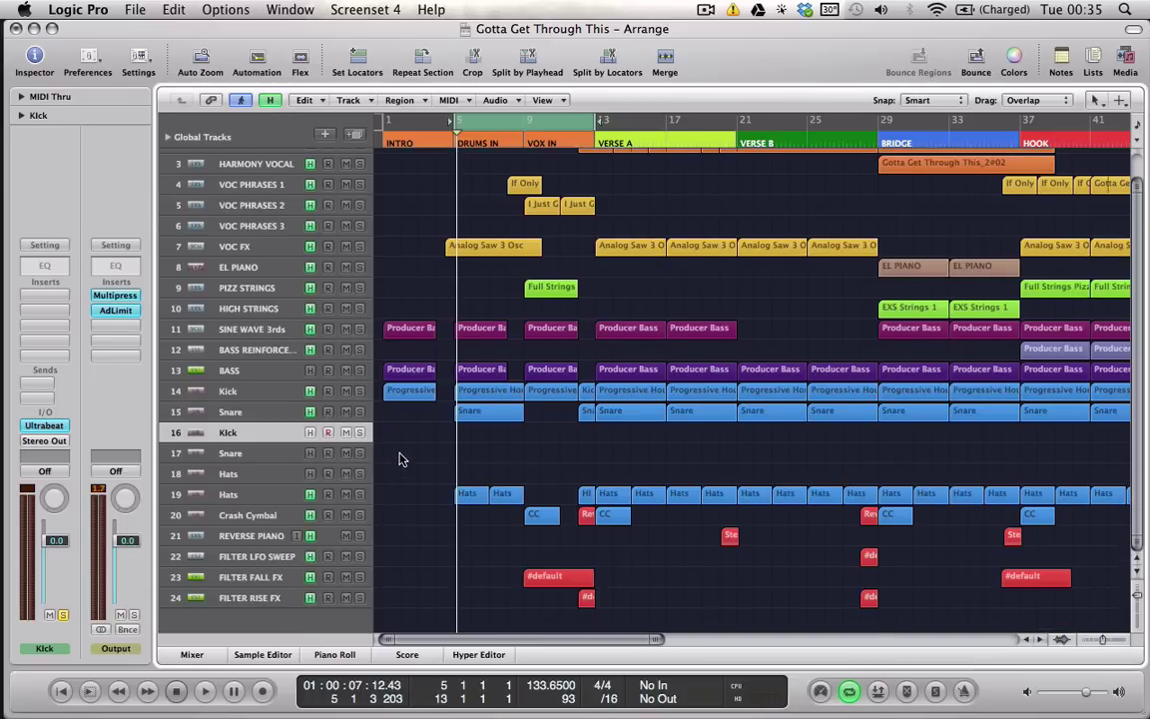
left_click(267, 392)
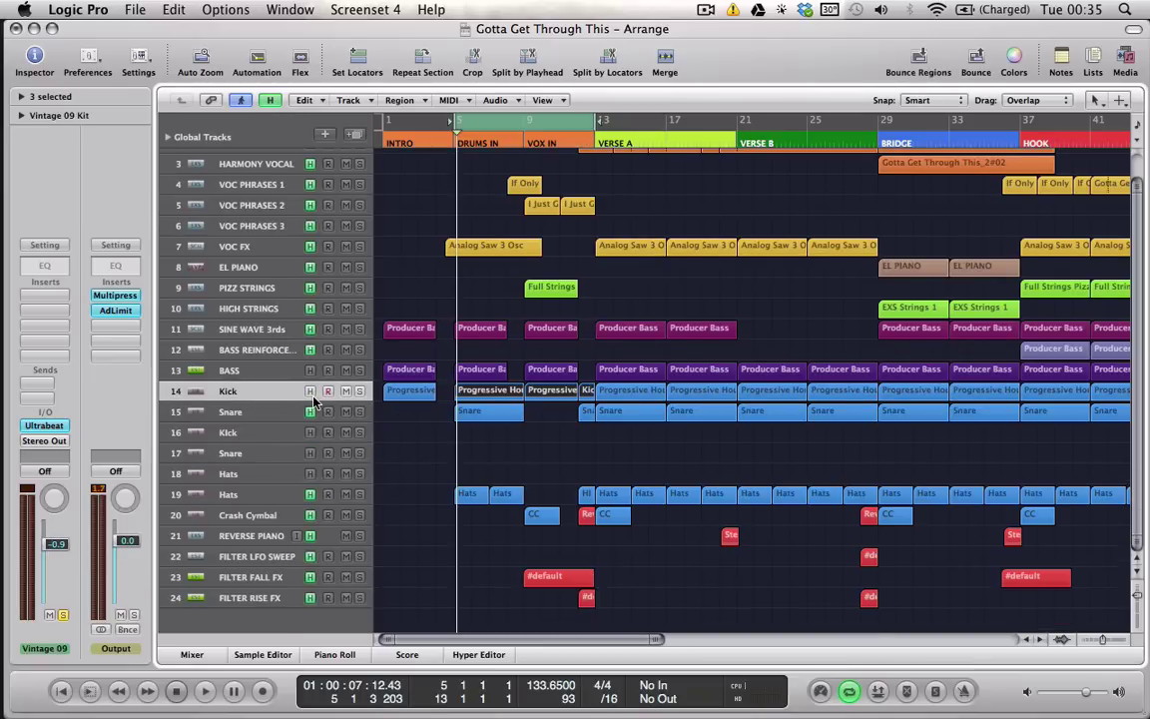
left_click(271, 100)
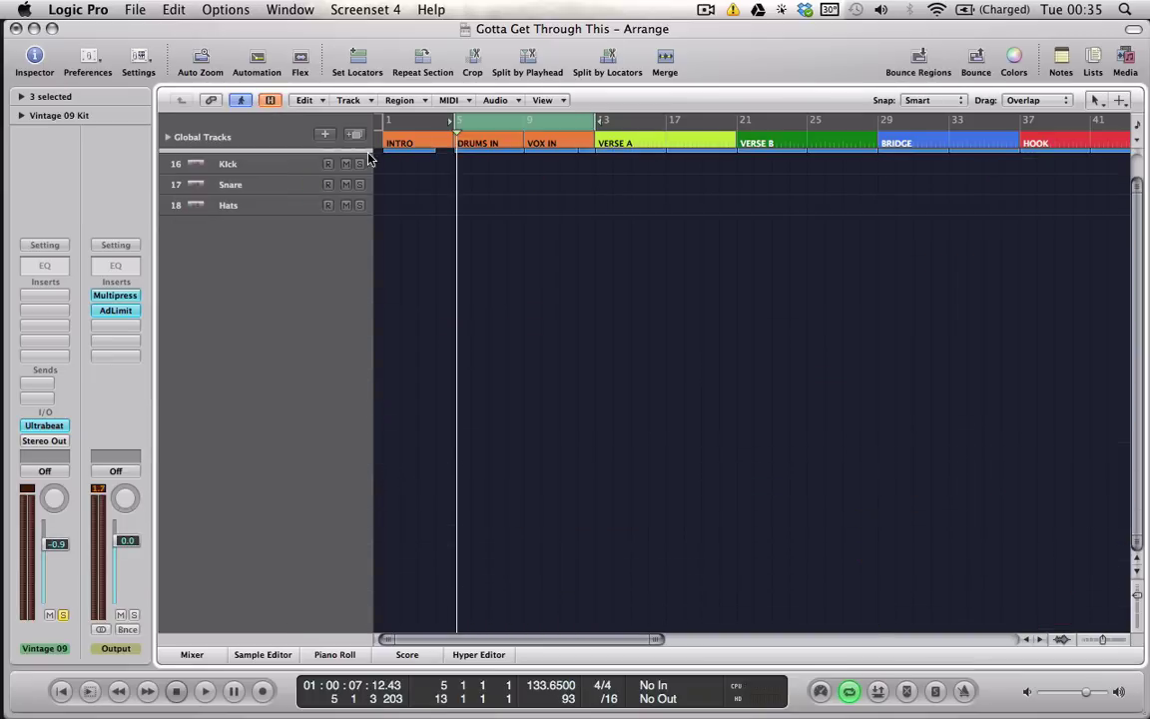
Set the cycle range to bars 5–9 over the Progressive House Kit region.
scroll(493, 200, "up", 2)
left_click(491, 186)
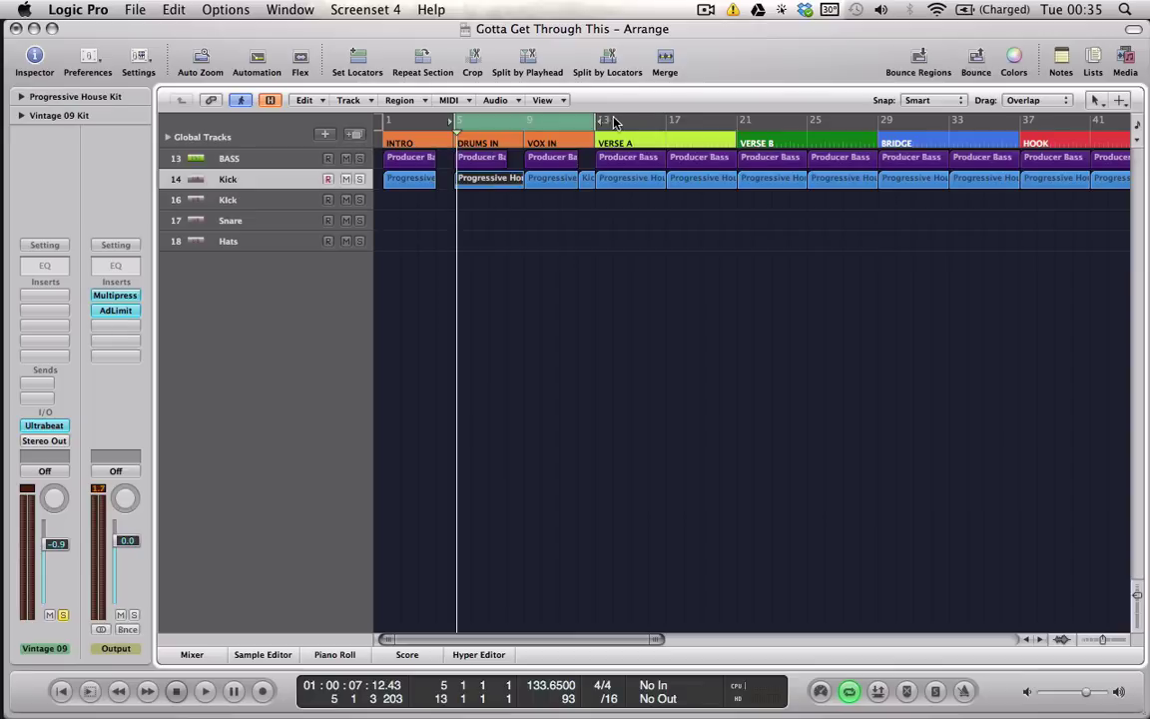
left_click_drag(545, 121, 530, 122)
Solo the original Kick track and play bars 5–9 with cycle on.
key("z")
left_click(549, 308)
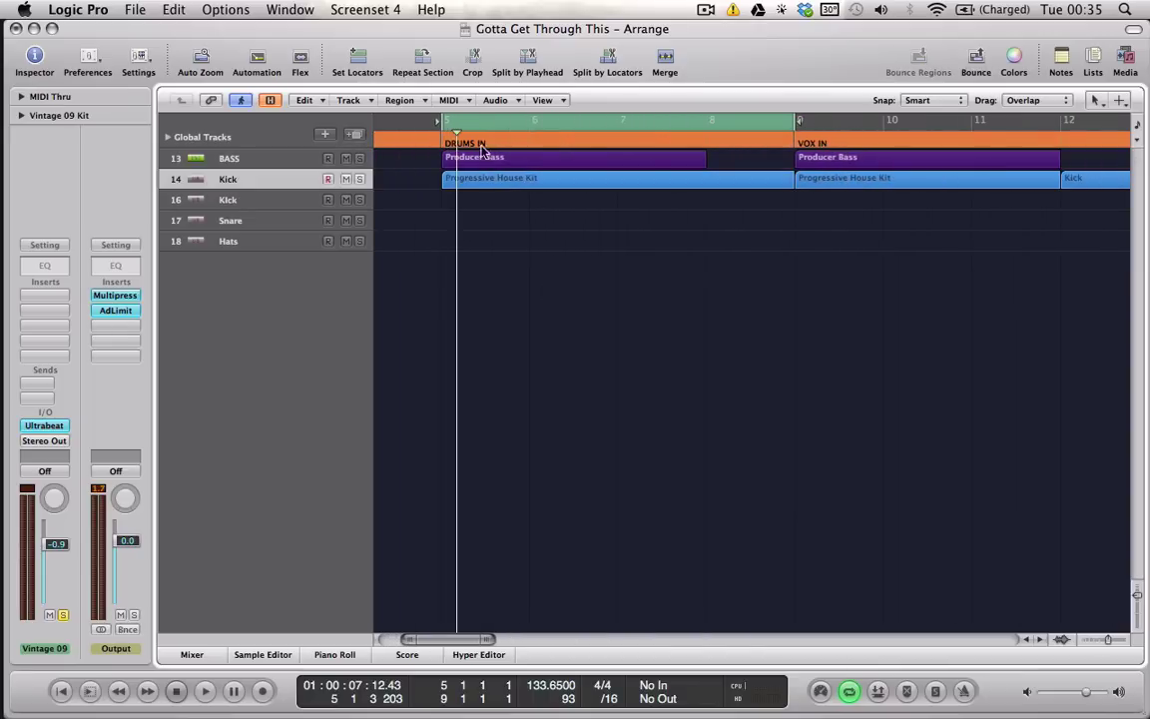
left_click(439, 116)
left_click(482, 177)
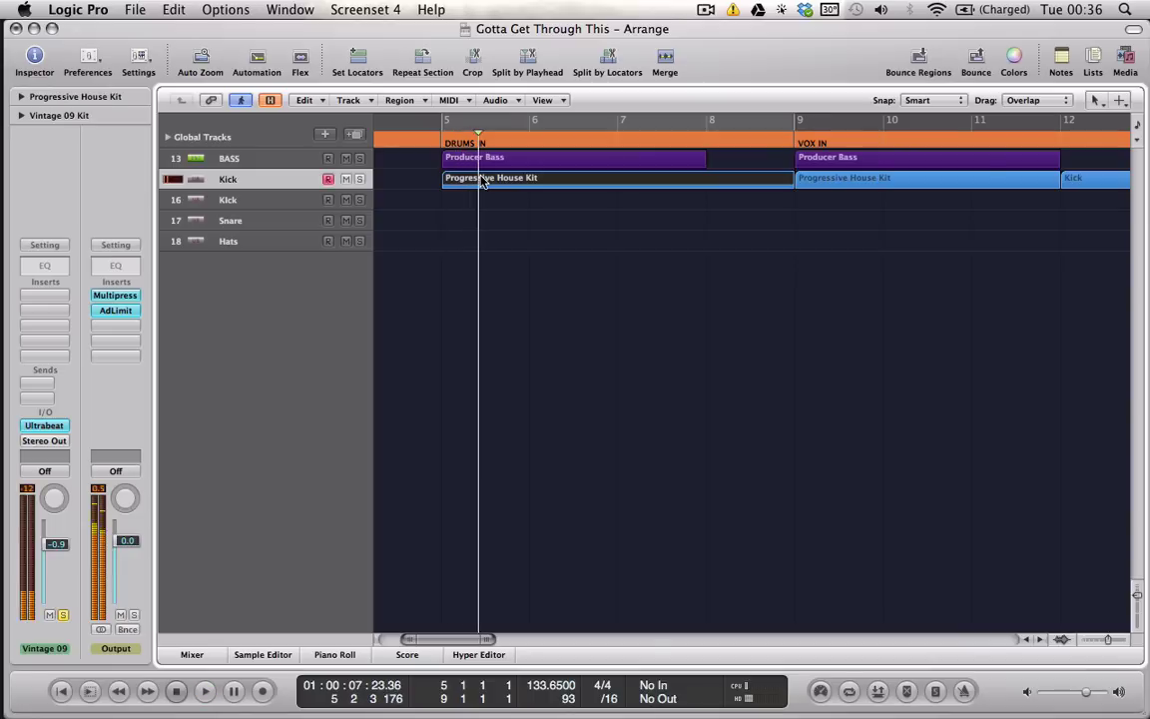
left_click(359, 179)
key("space")
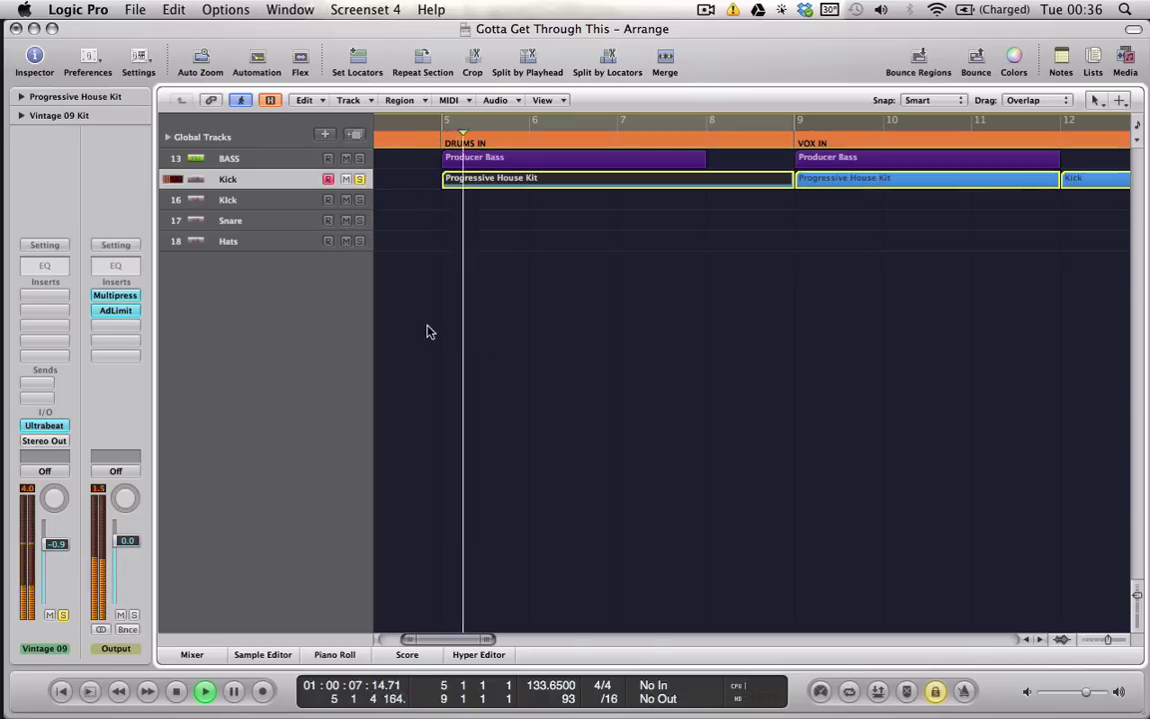
left_click(467, 121)
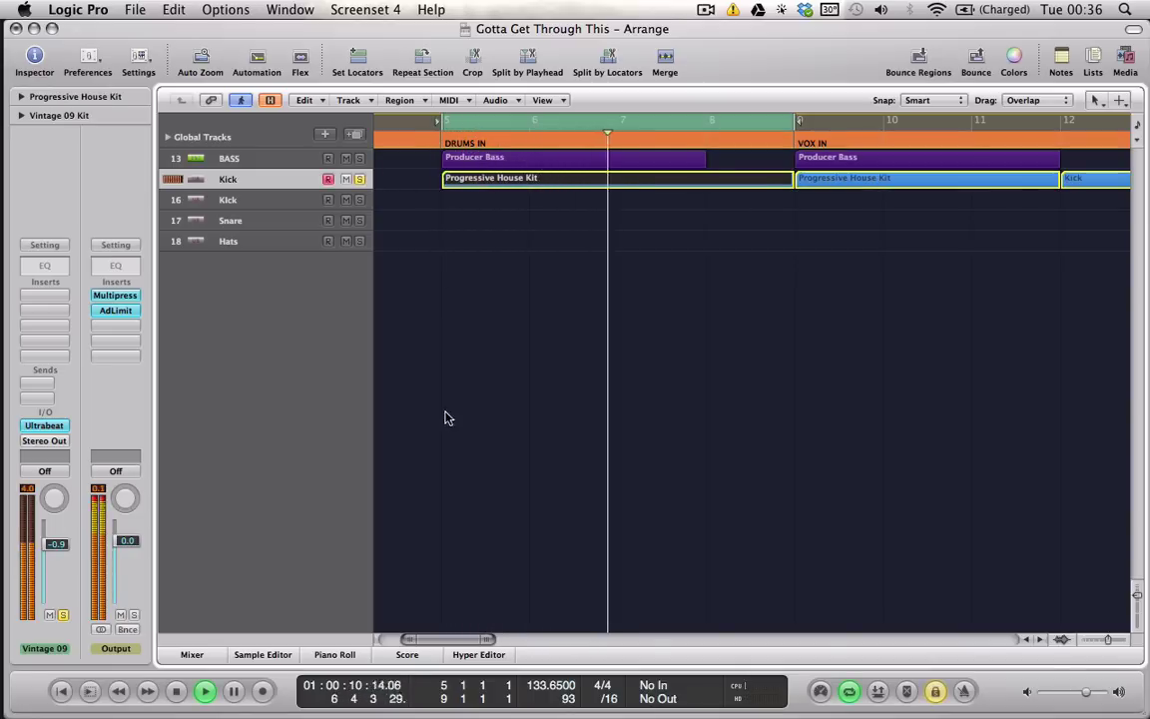
Delete the empty new Kick track and stop playback.
left_click(281, 204)
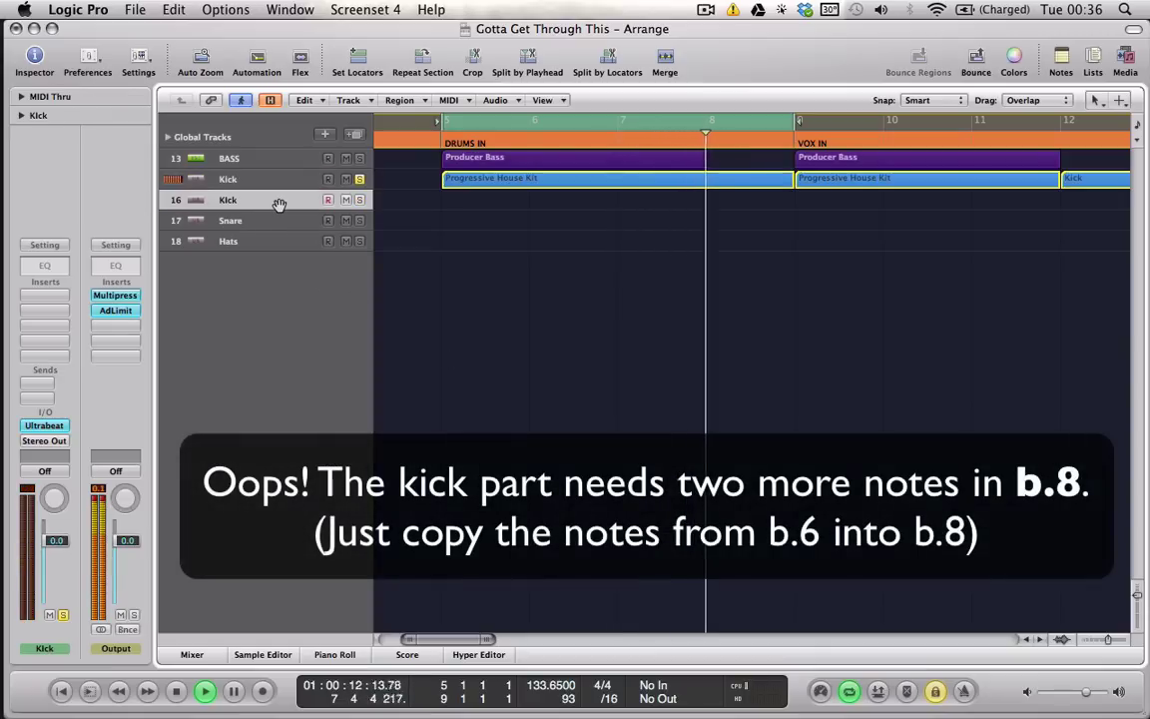
key("super+BackSpace")
key("space")
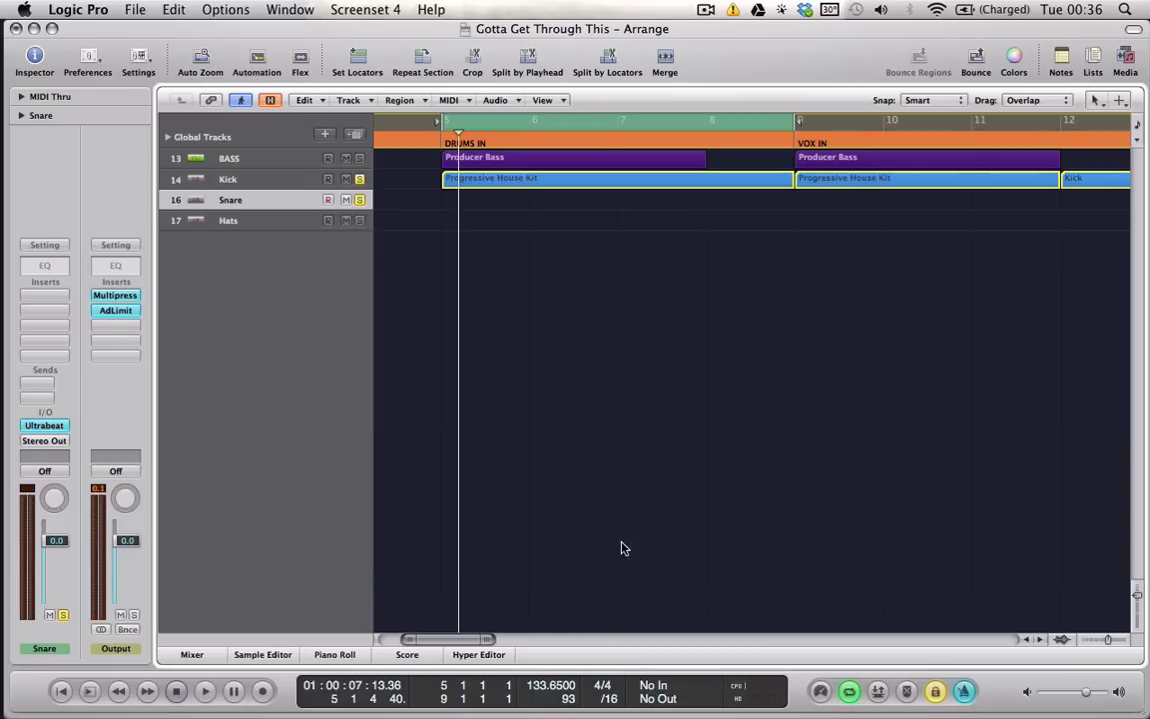
Record two snare hits on the Snare track at bar 5 using Musical Typing.
key("Caps_Lock")
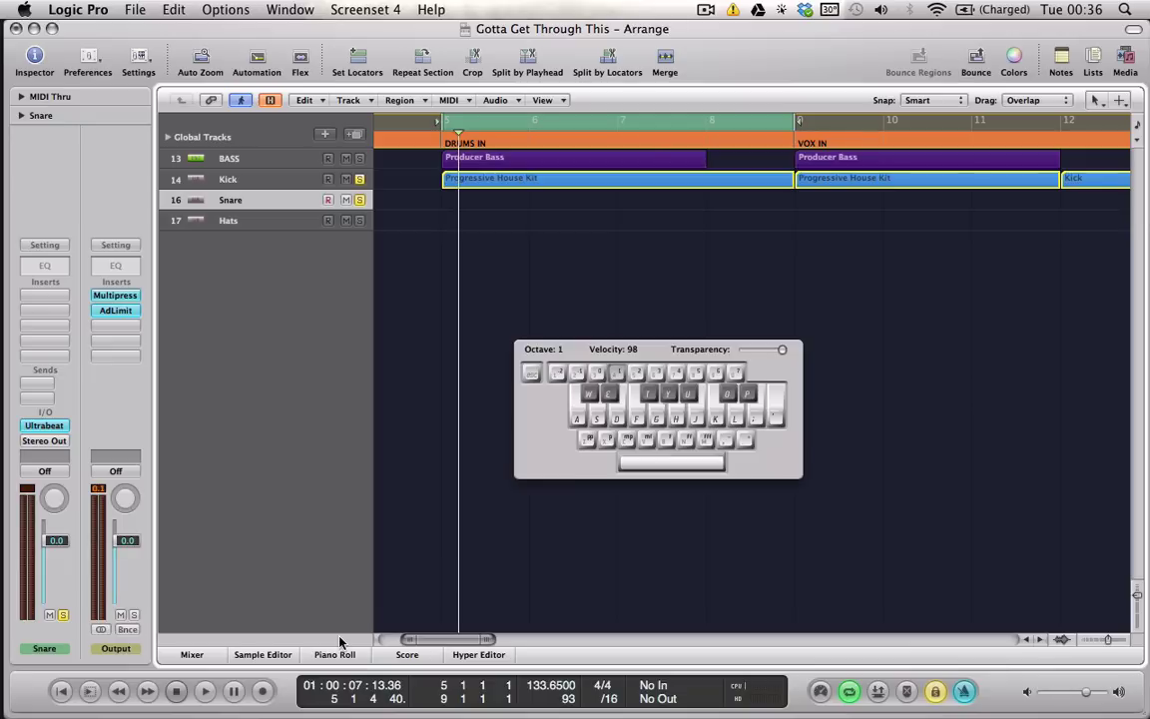
key("d")
key("d")
key("d")
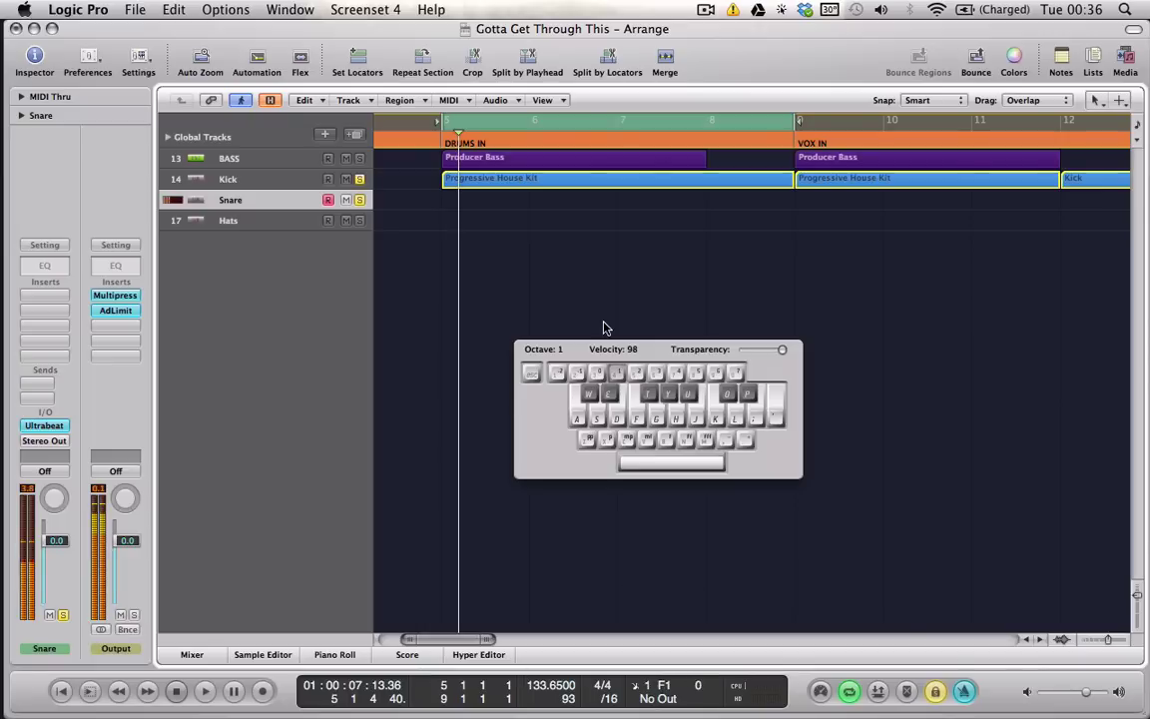
key("s")
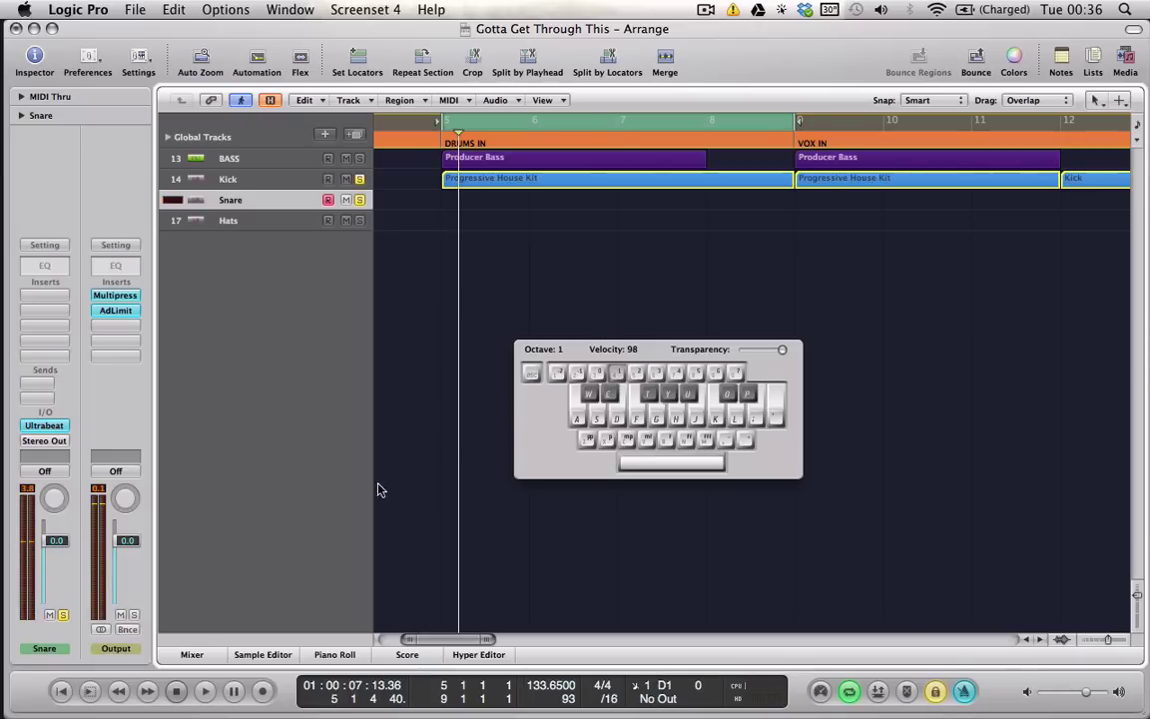
left_click(263, 691)
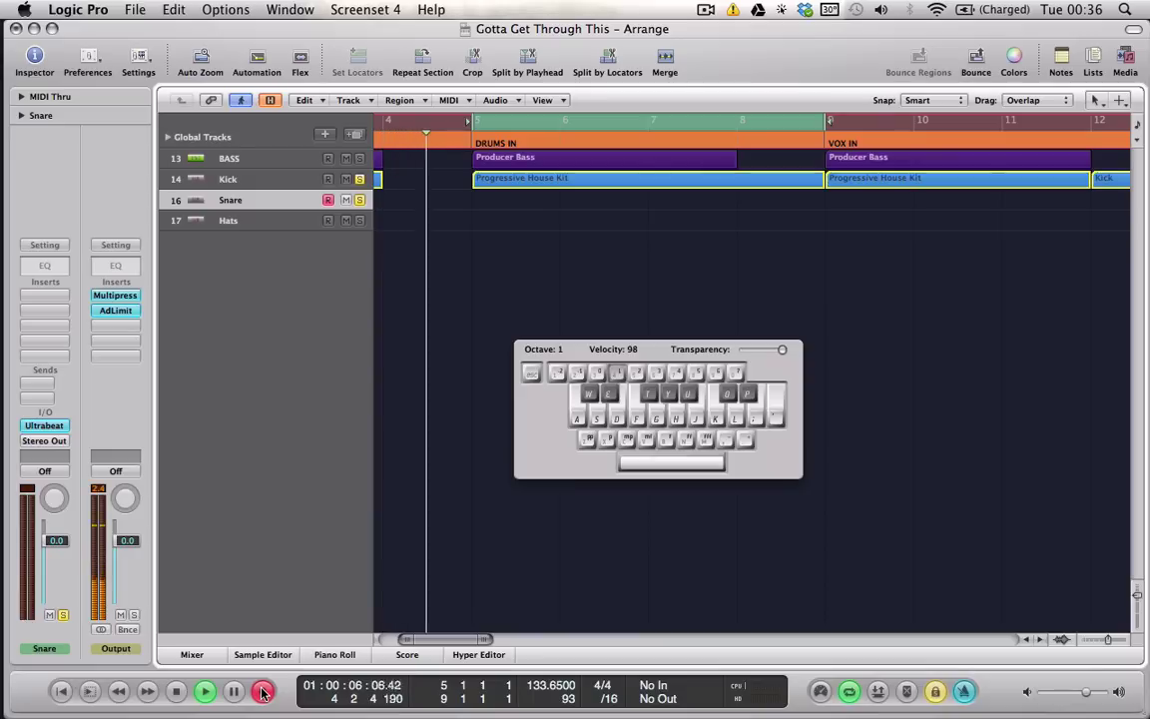
key("s")
key("space")
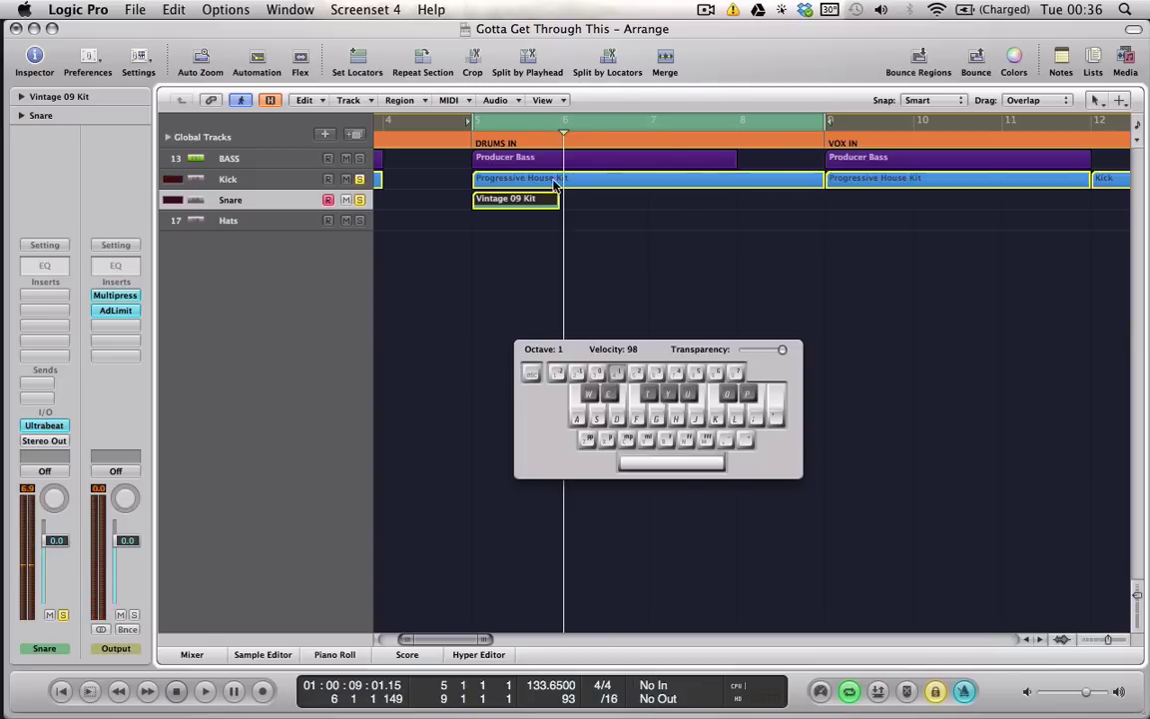
Quantize the snare region's notes to 1/4-Note and copy the region to bar 6.
left_click(536, 234)
left_click(533, 204)
double_click(523, 203)
left_click(465, 577)
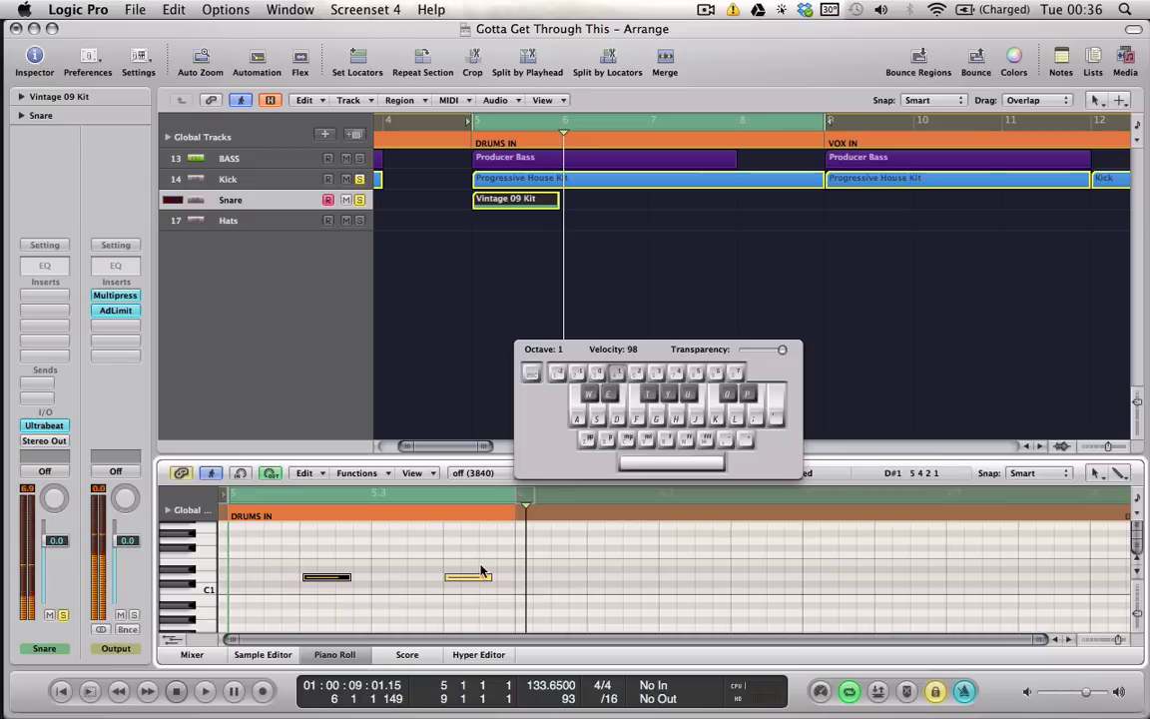
left_click(21, 97)
left_click(101, 114)
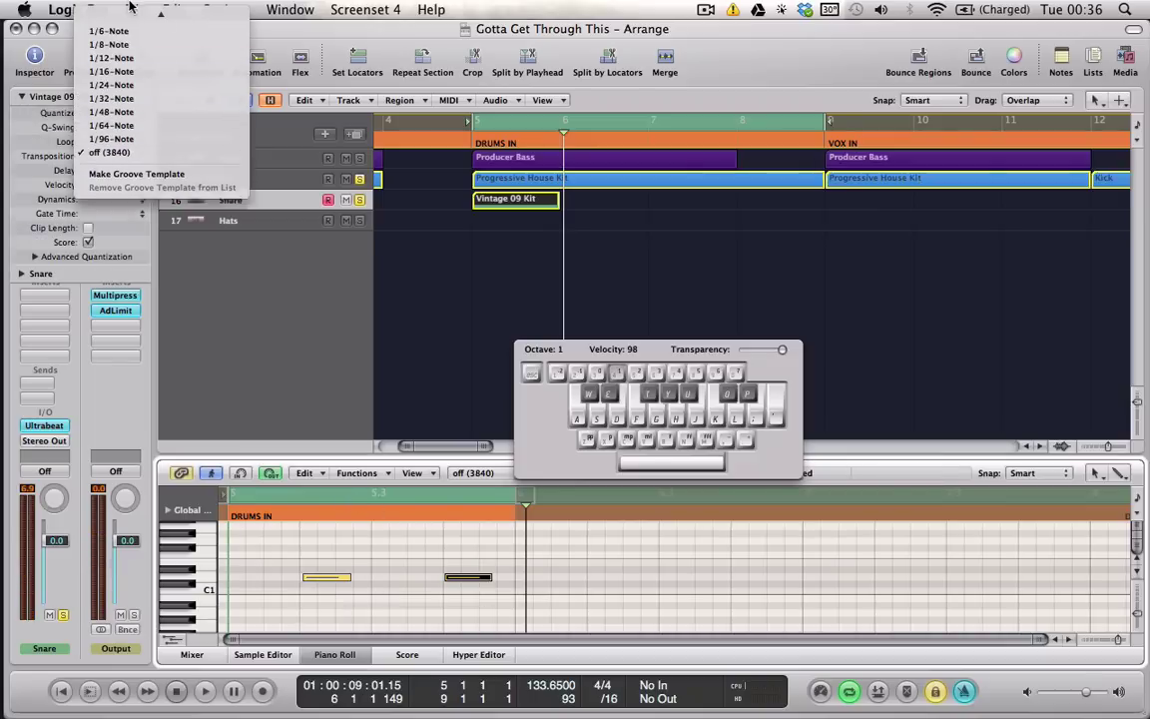
left_click(117, 45)
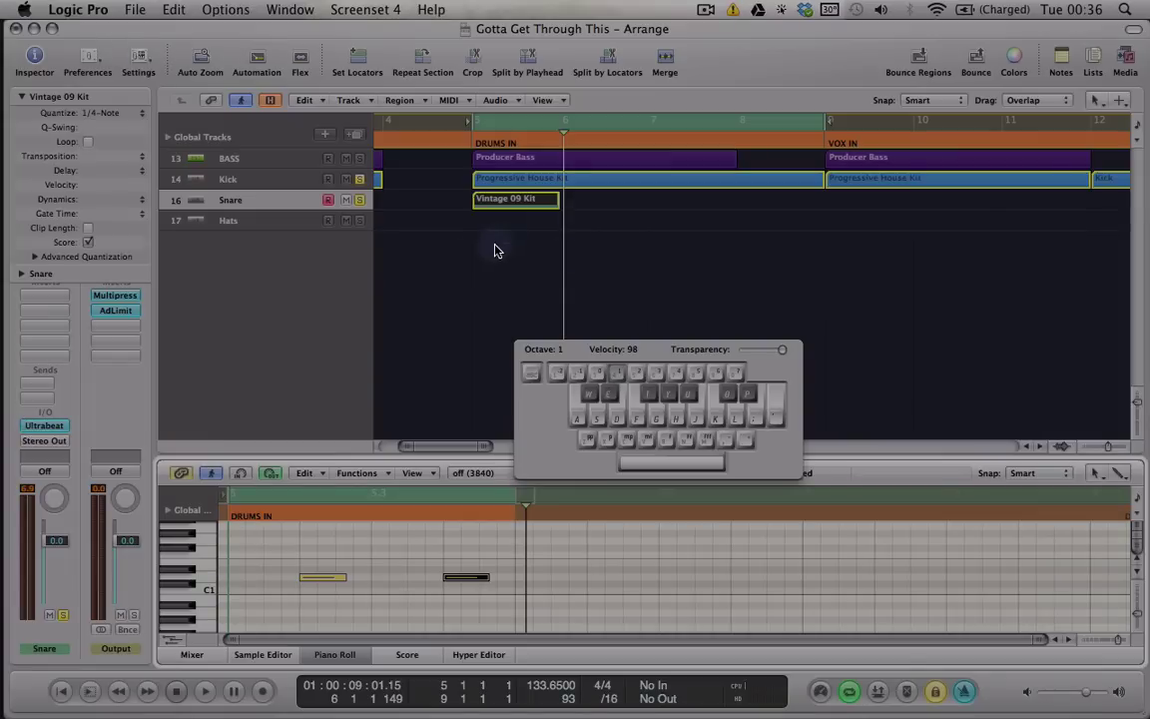
left_click(497, 250)
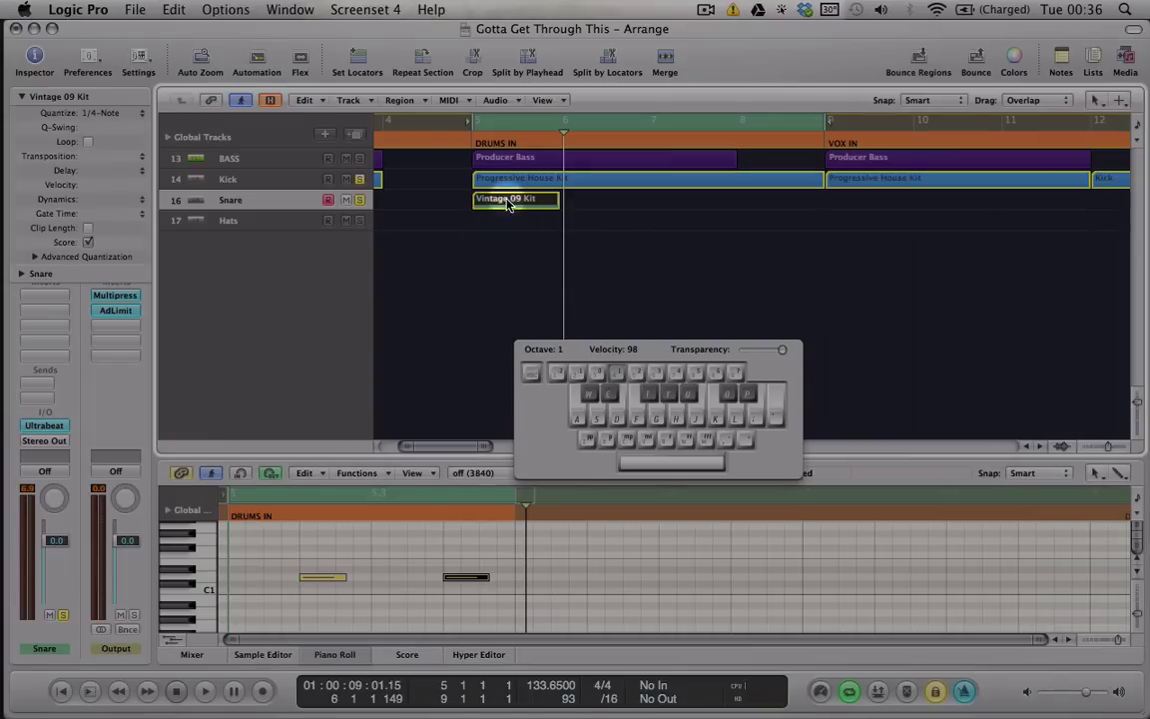
left_click_drag(507, 205, 594, 210)
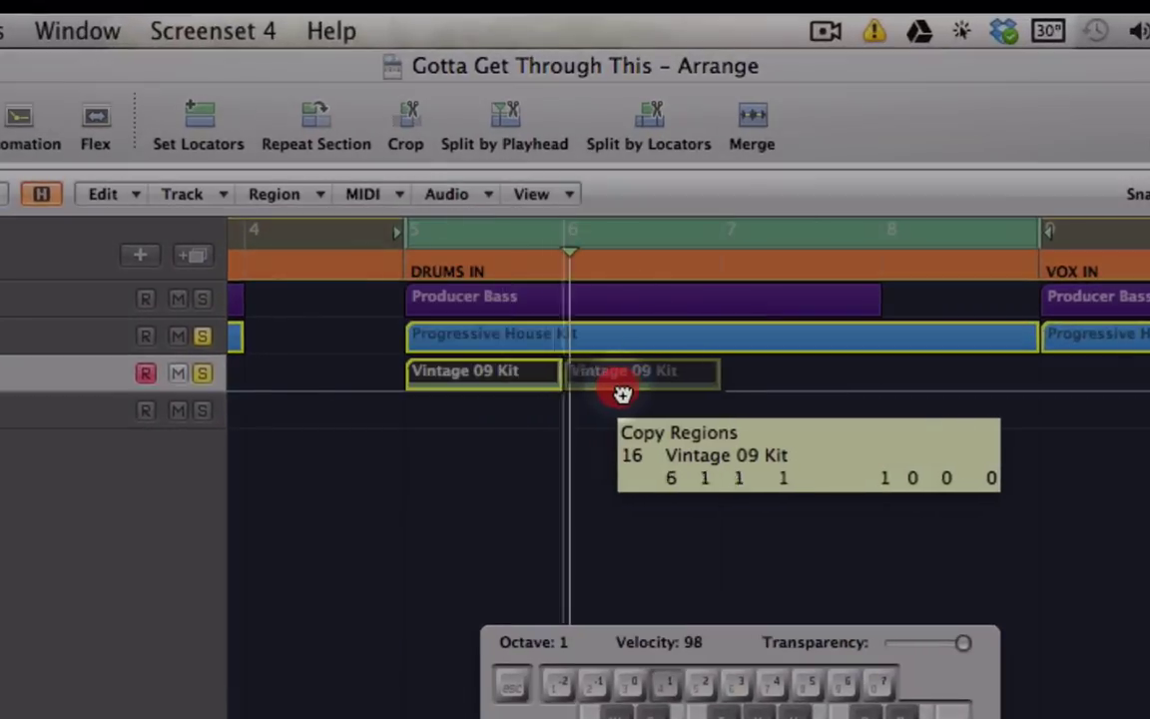
Place the snare copy at bar 6, copy both regions to bars 7–8, then merge all four.
left_click_drag(622, 394, 639, 398)
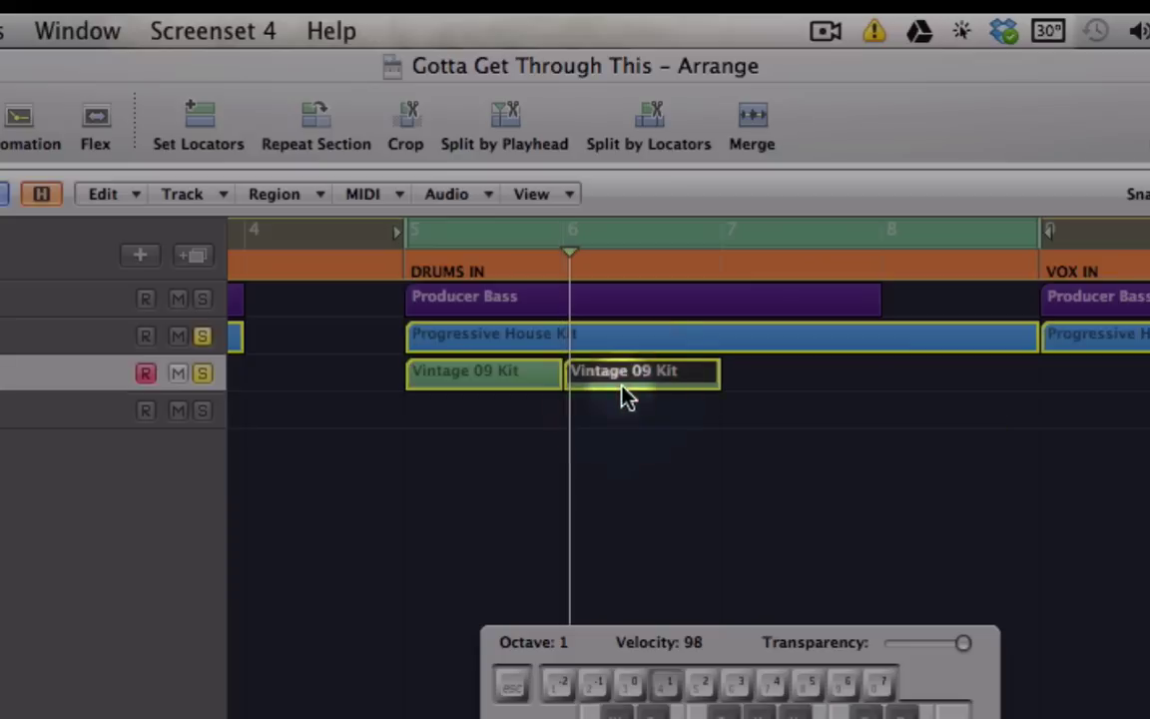
left_click(475, 385)
left_click_drag(474, 379, 795, 383)
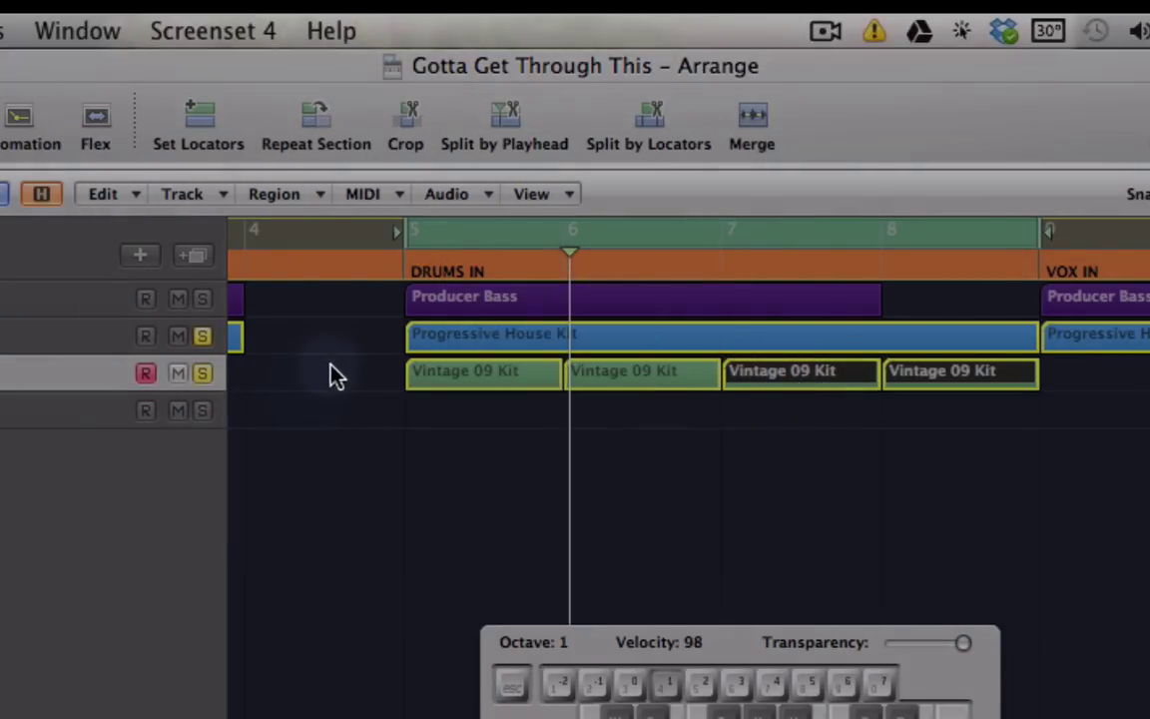
left_click(346, 385)
left_click(962, 386)
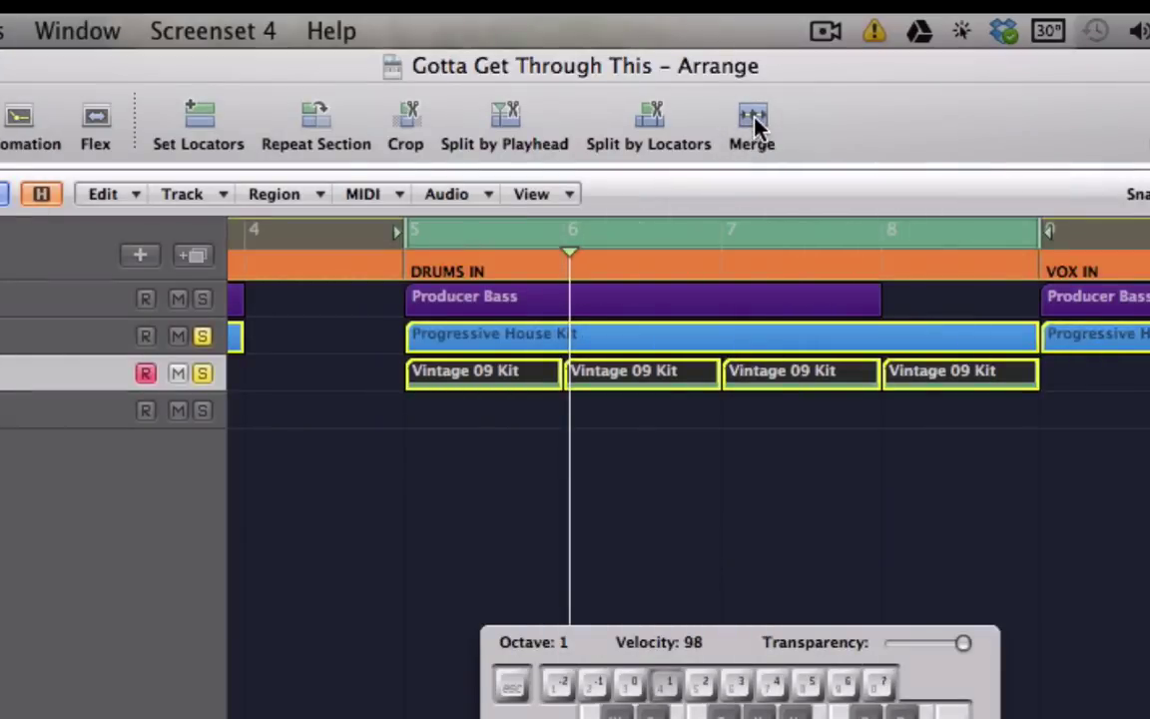
left_click(755, 125)
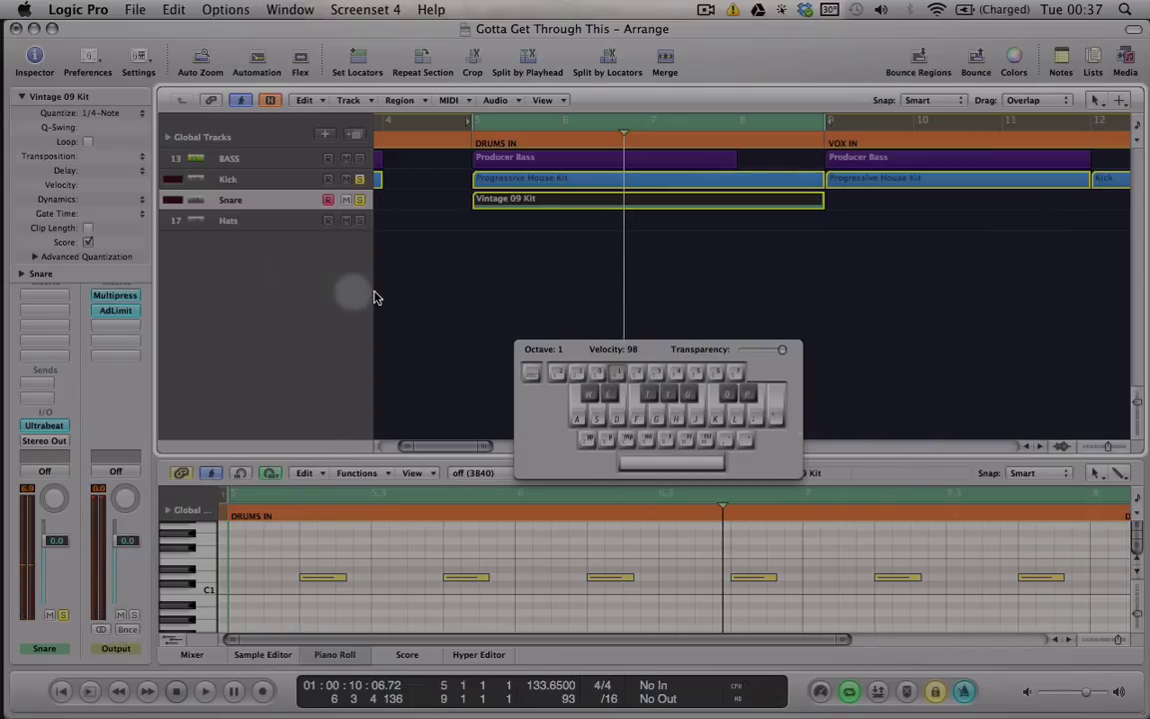
Select the Hats track, return the playhead to bar 5 and test a hi-hat note.
left_click(963, 690)
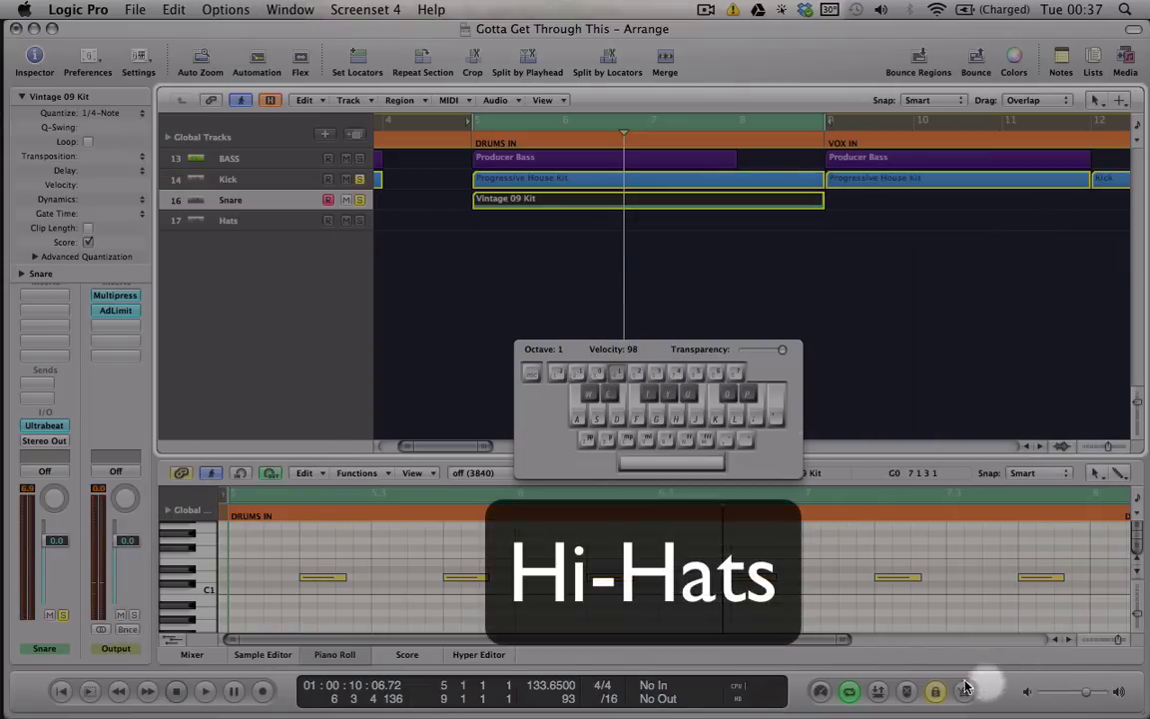
left_click(235, 219)
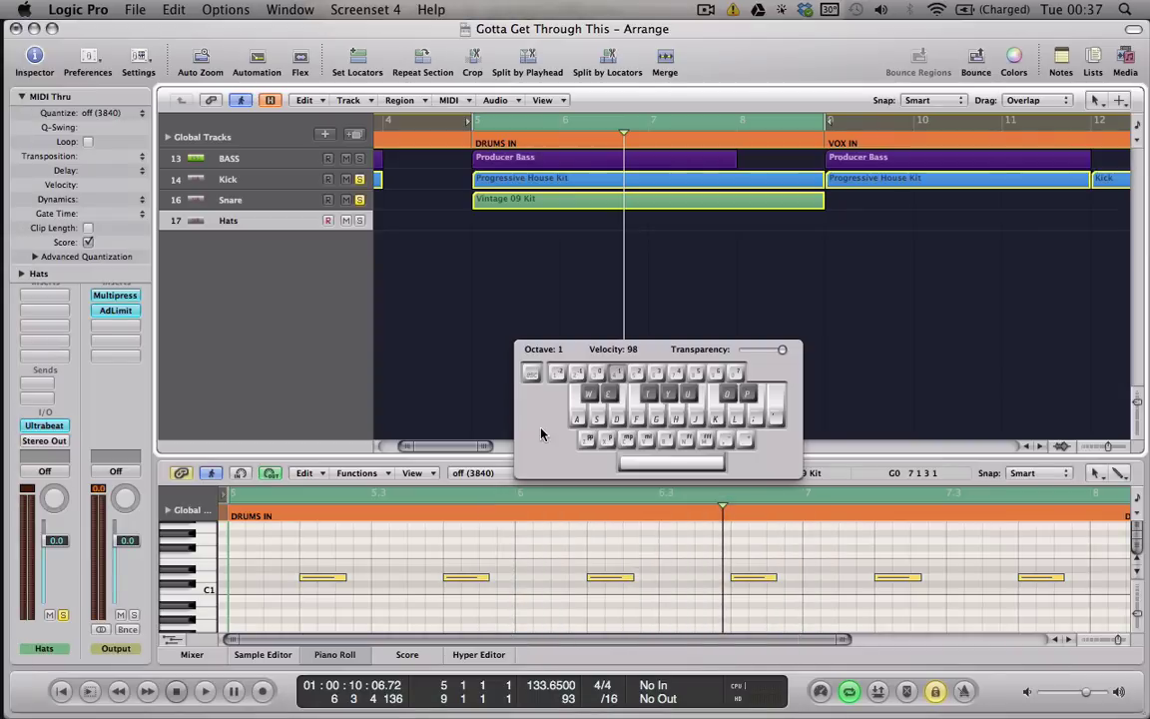
key("Caps_Lock")
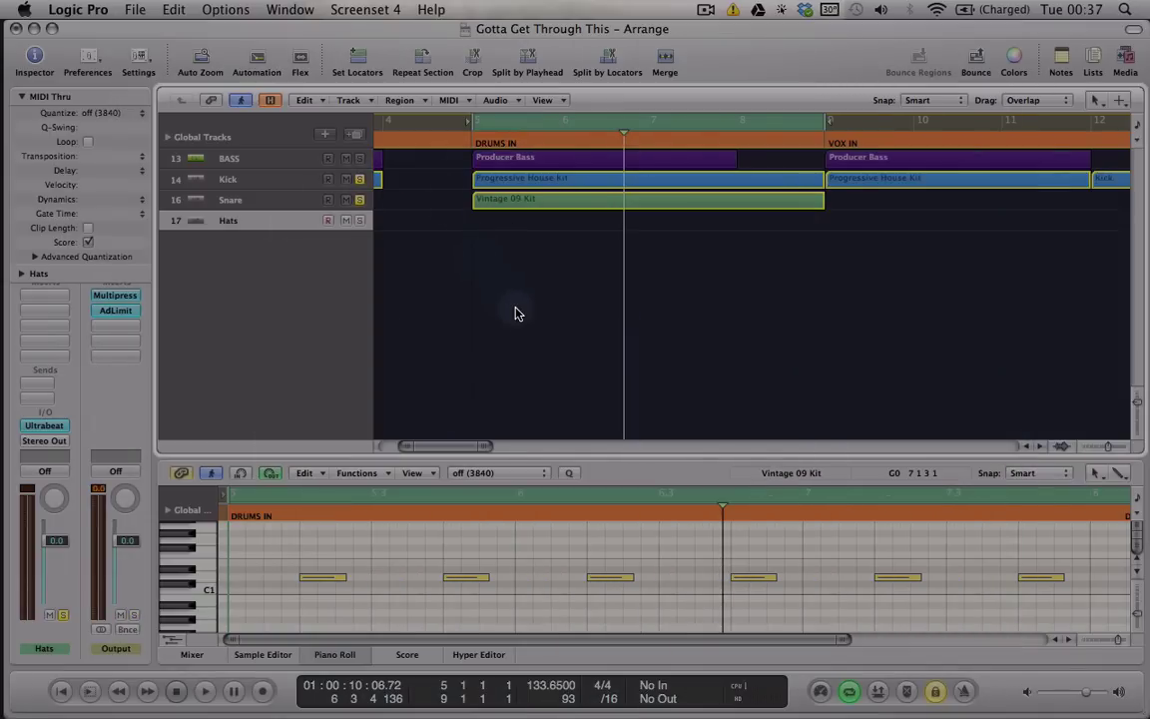
left_click(176, 690)
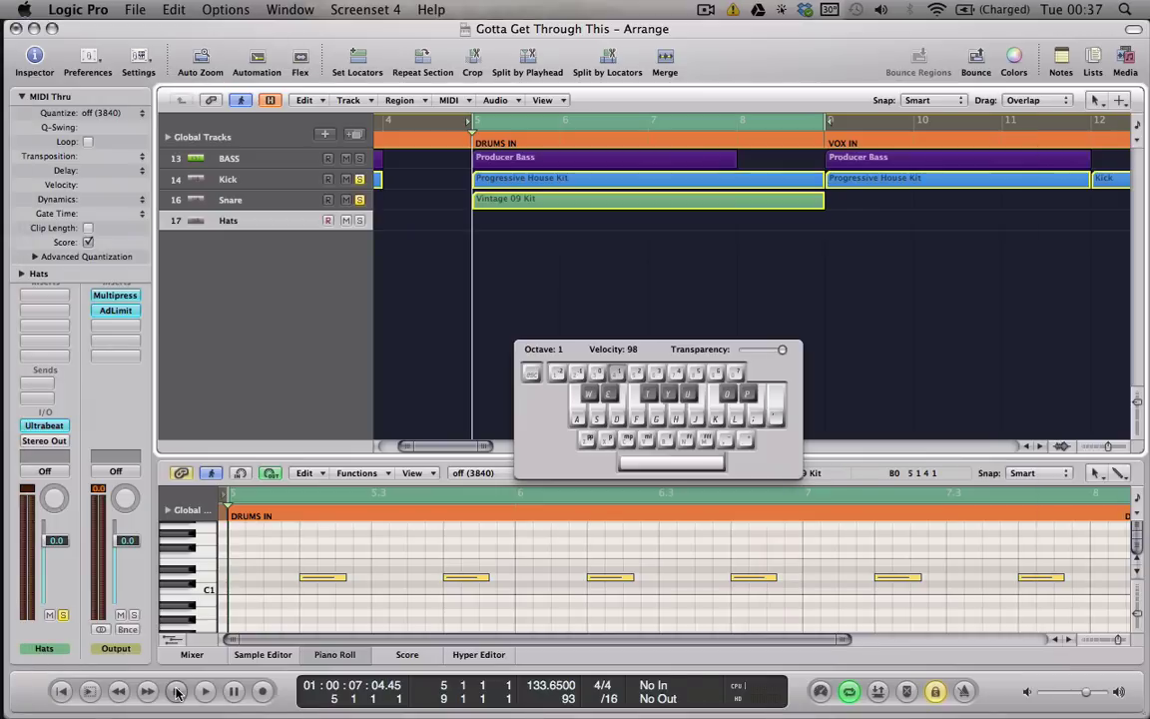
key("f")
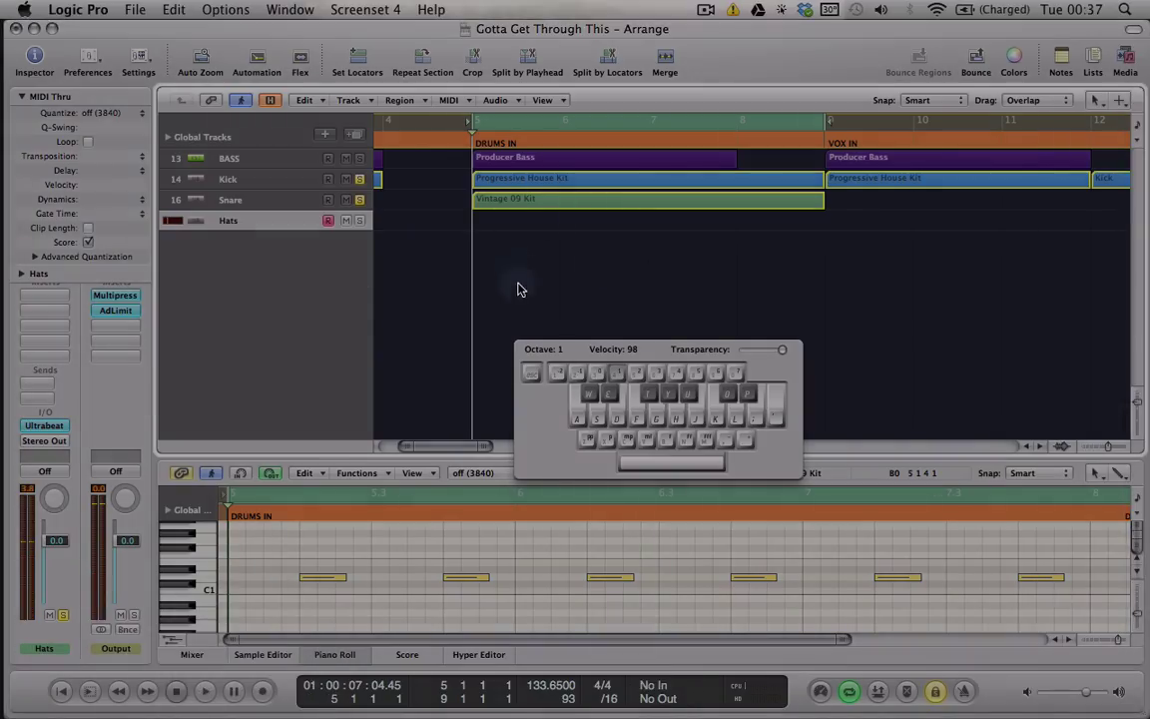
left_click(377, 614)
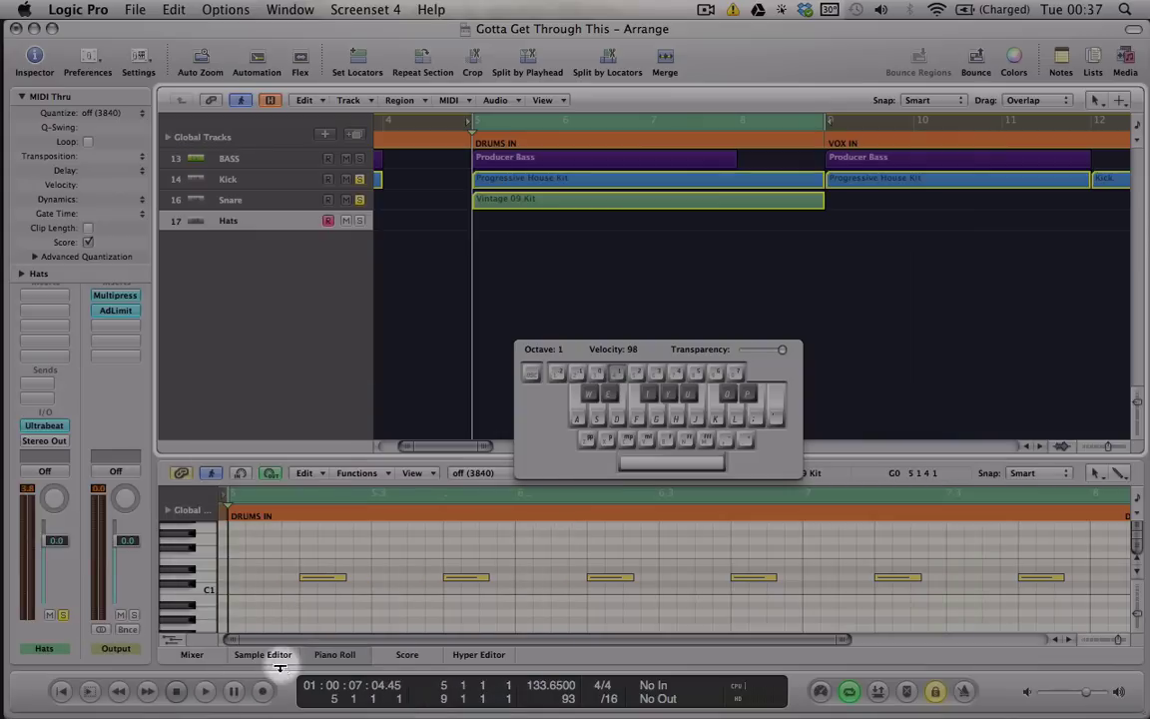
Record the eight-note hi-hat part and trim its region to start at bar 5.
left_click(262, 697)
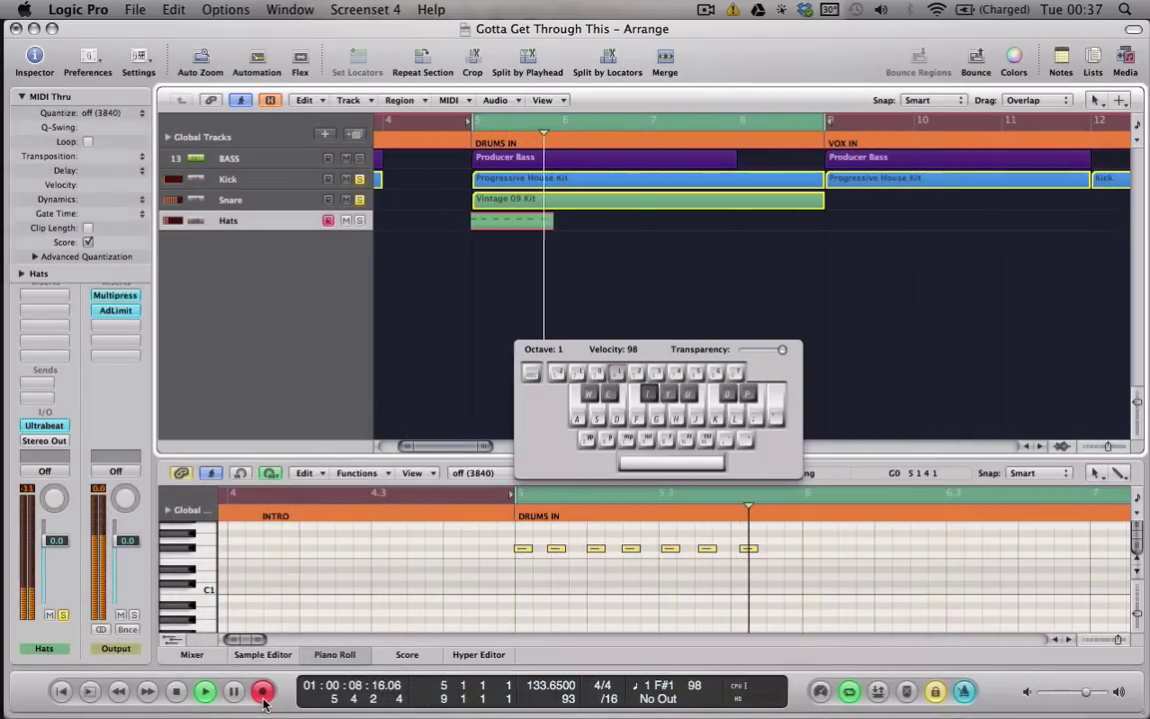
key("space")
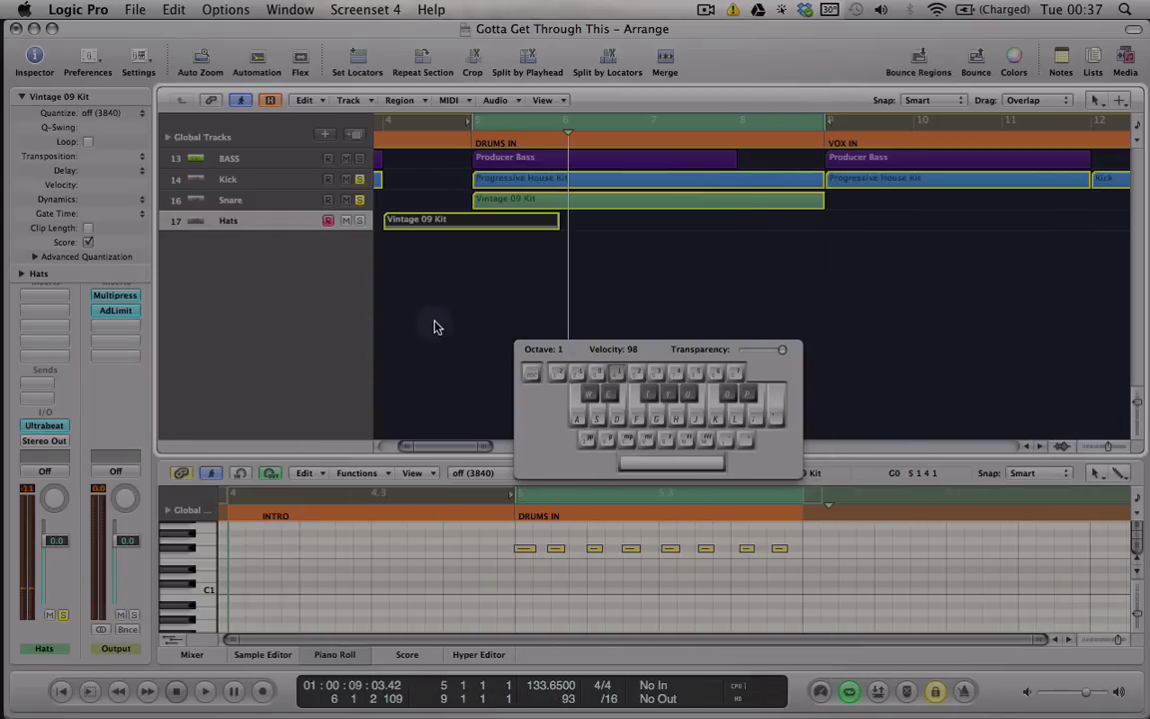
left_click(434, 324)
left_click_drag(390, 224, 477, 225)
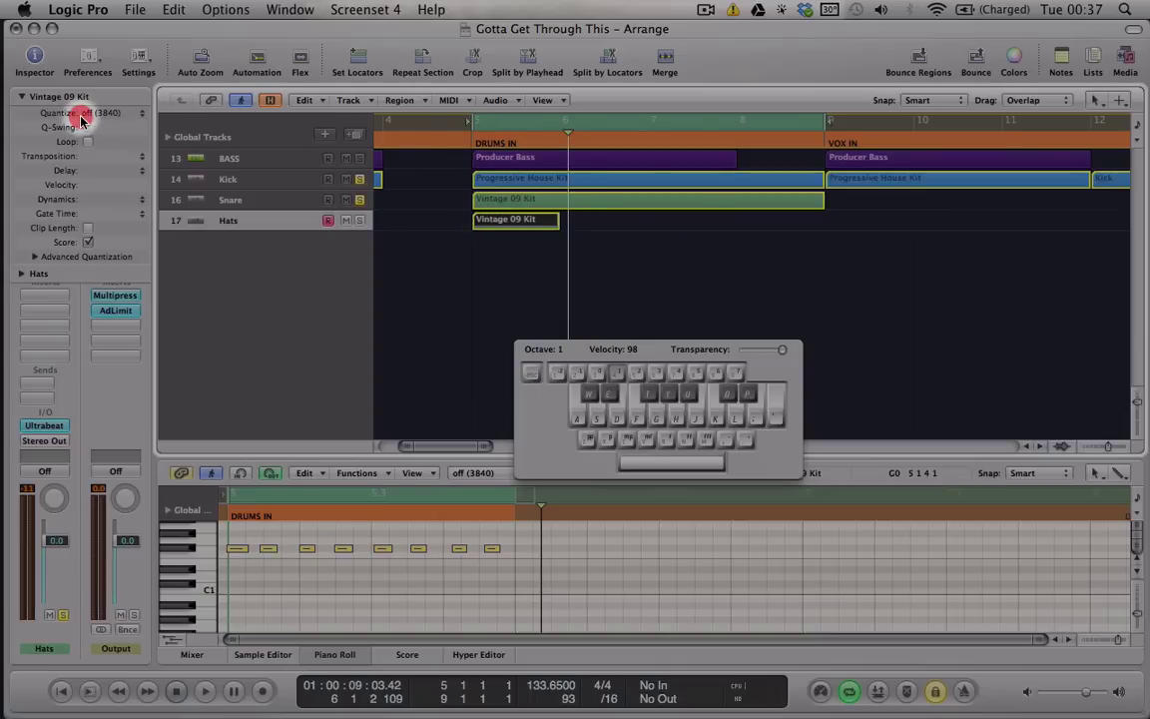
Quantize the Hats region's notes to 1/8-Note and close the Musical Typing keyboard.
left_click_drag(86, 118, 122, 60)
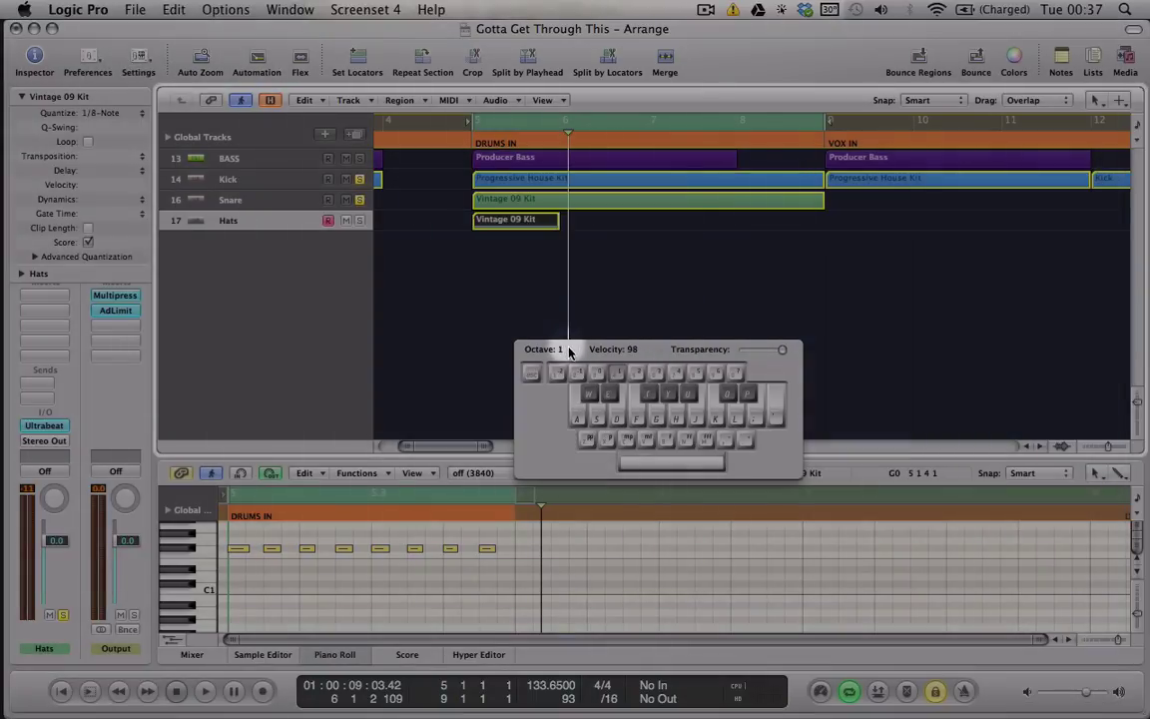
left_click_drag(544, 349, 689, 219)
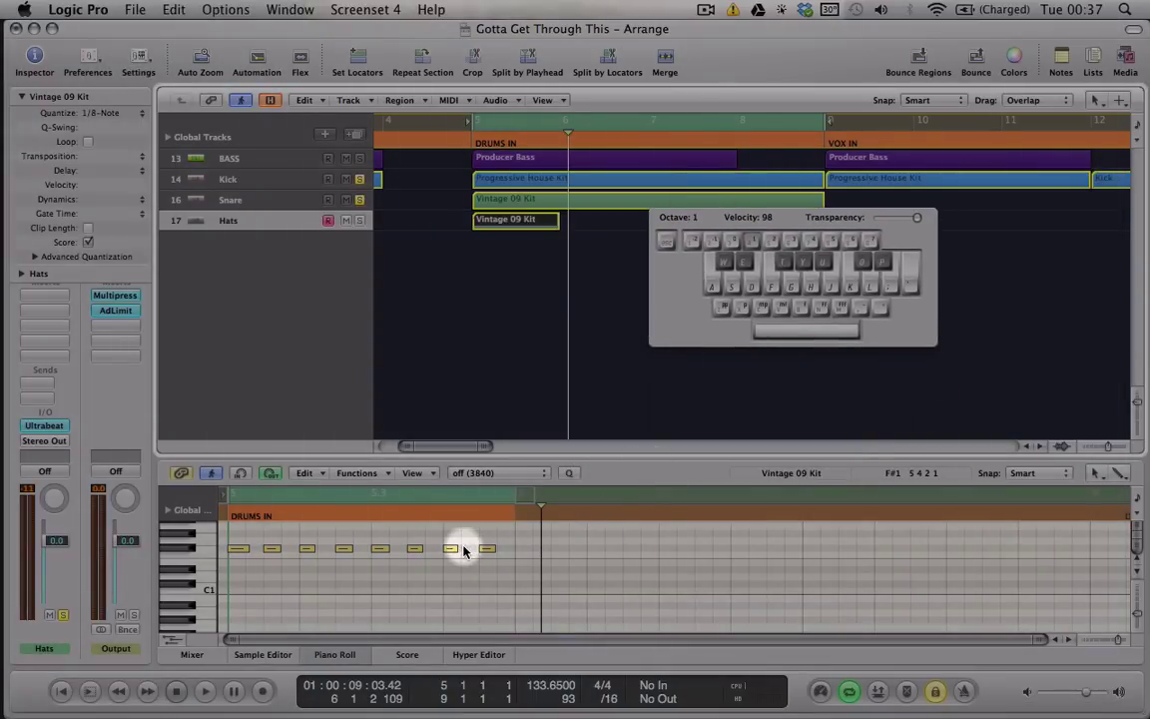
key("super+k")
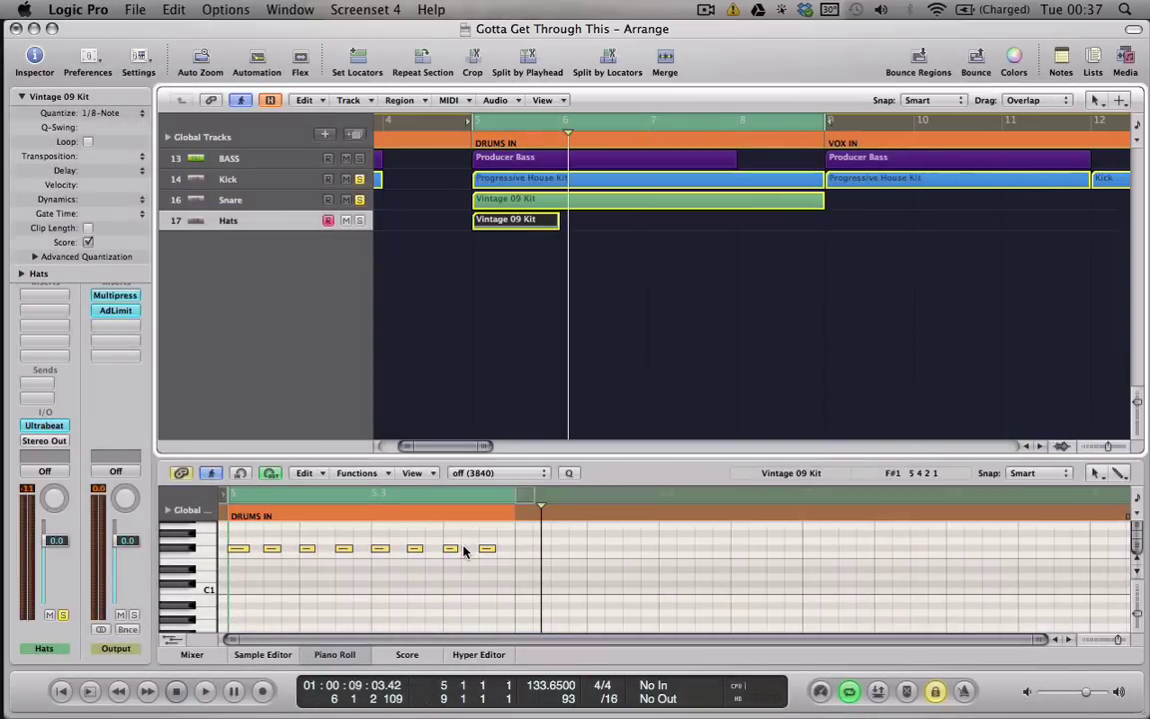
key("super+k")
key("super+k")
left_click(436, 552)
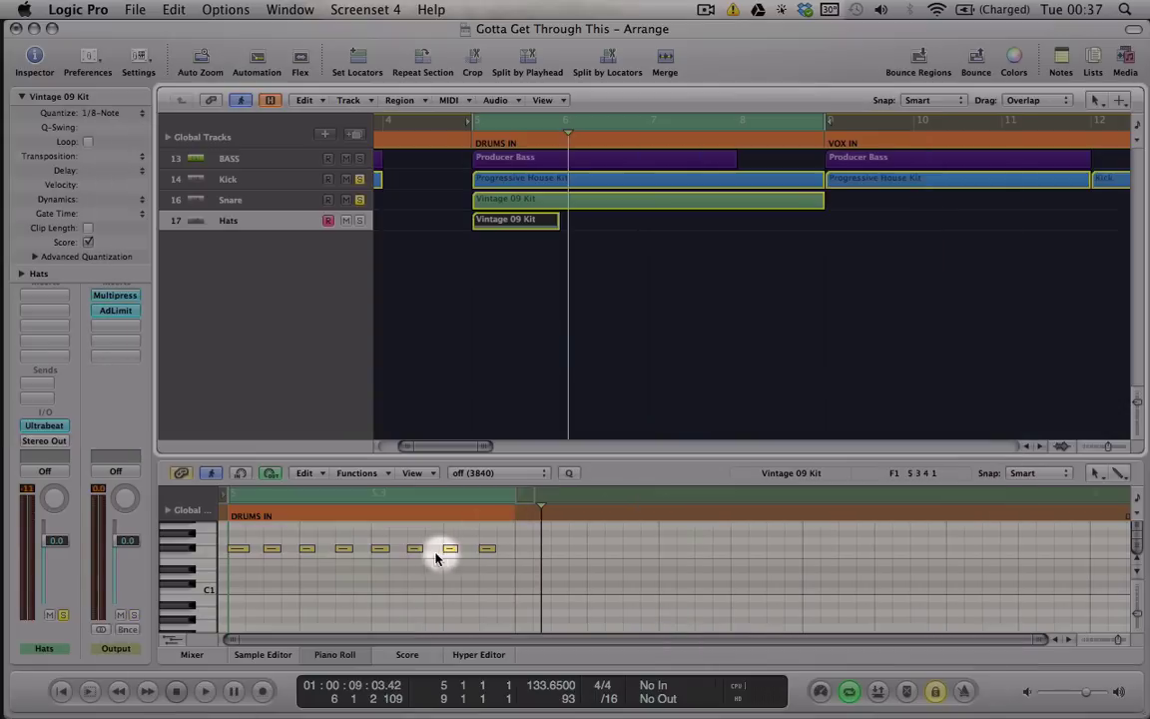
left_click(237, 552)
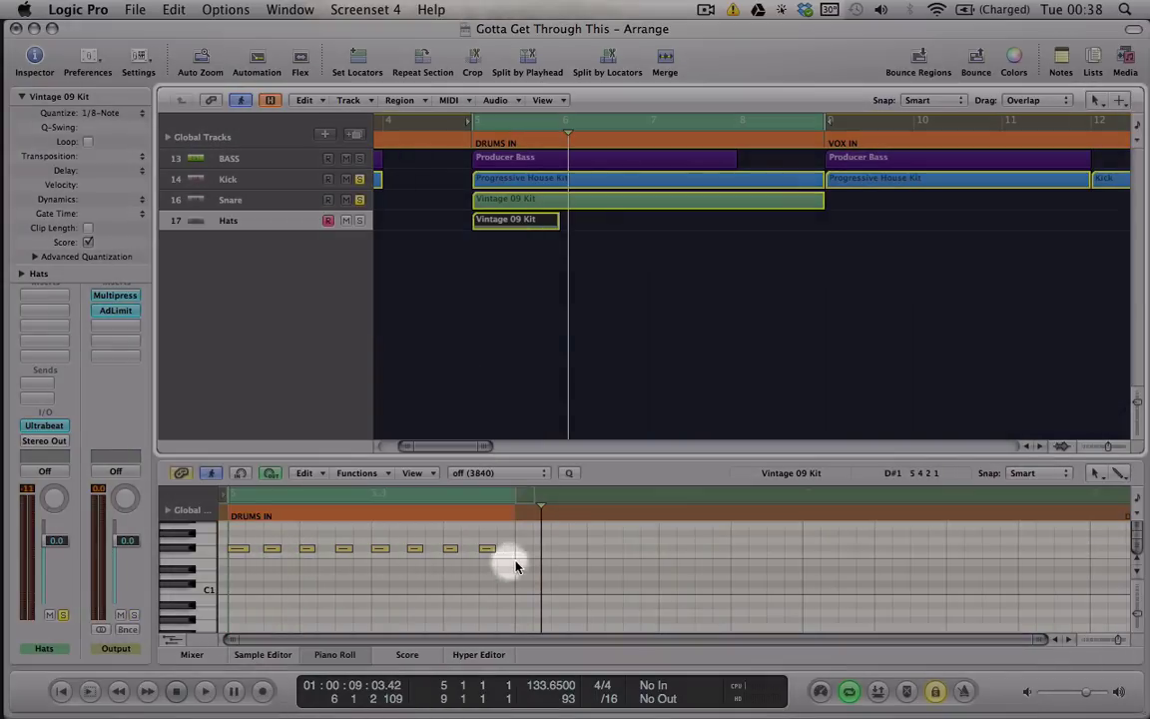
left_click(498, 346)
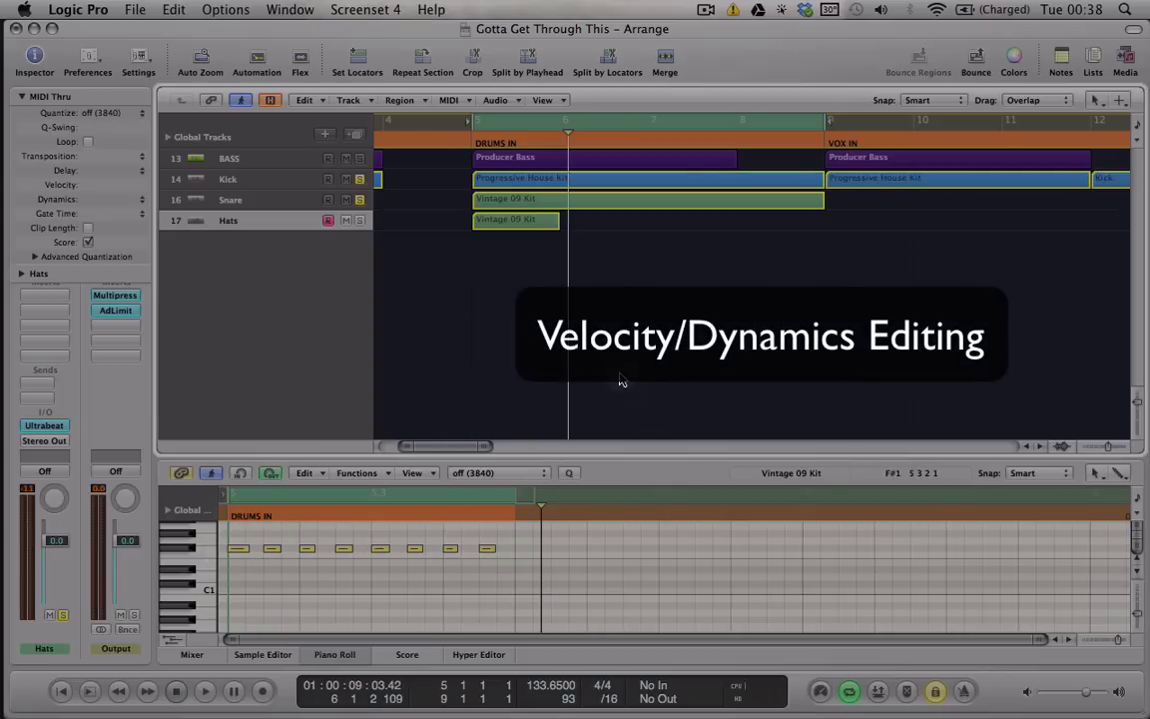
Set the Vintage 09 Kit hats region's Dynamics to Fixed and play from bar 5.
left_click(506, 228)
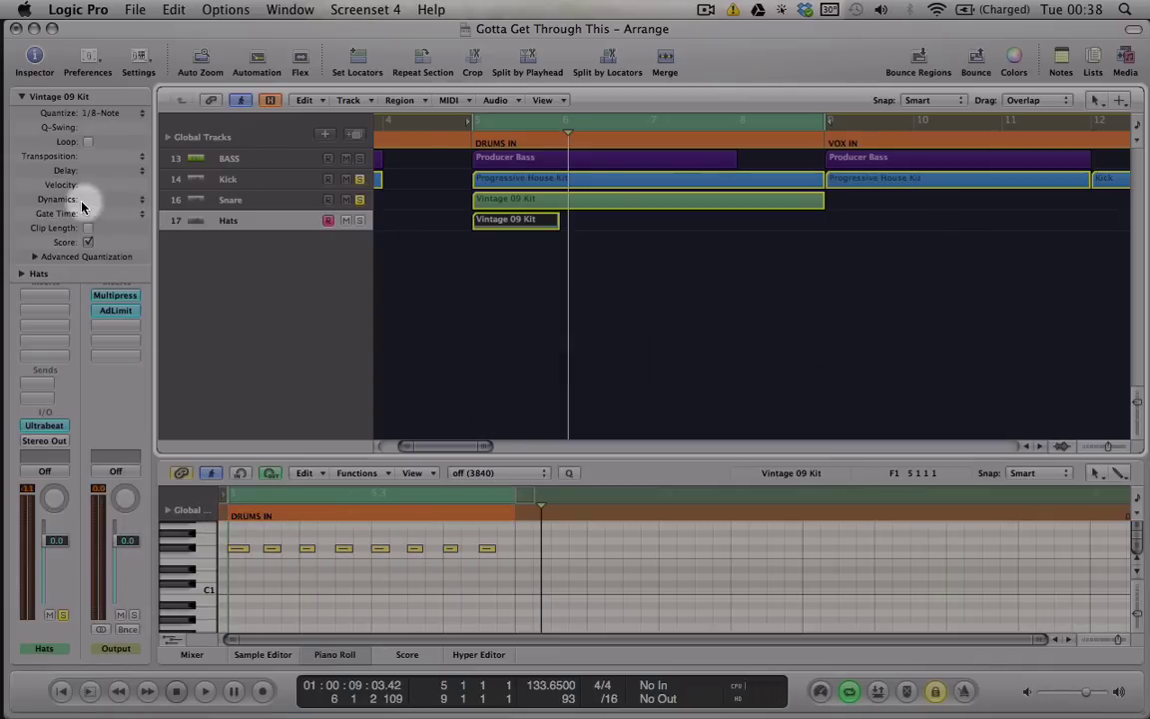
left_click(143, 201)
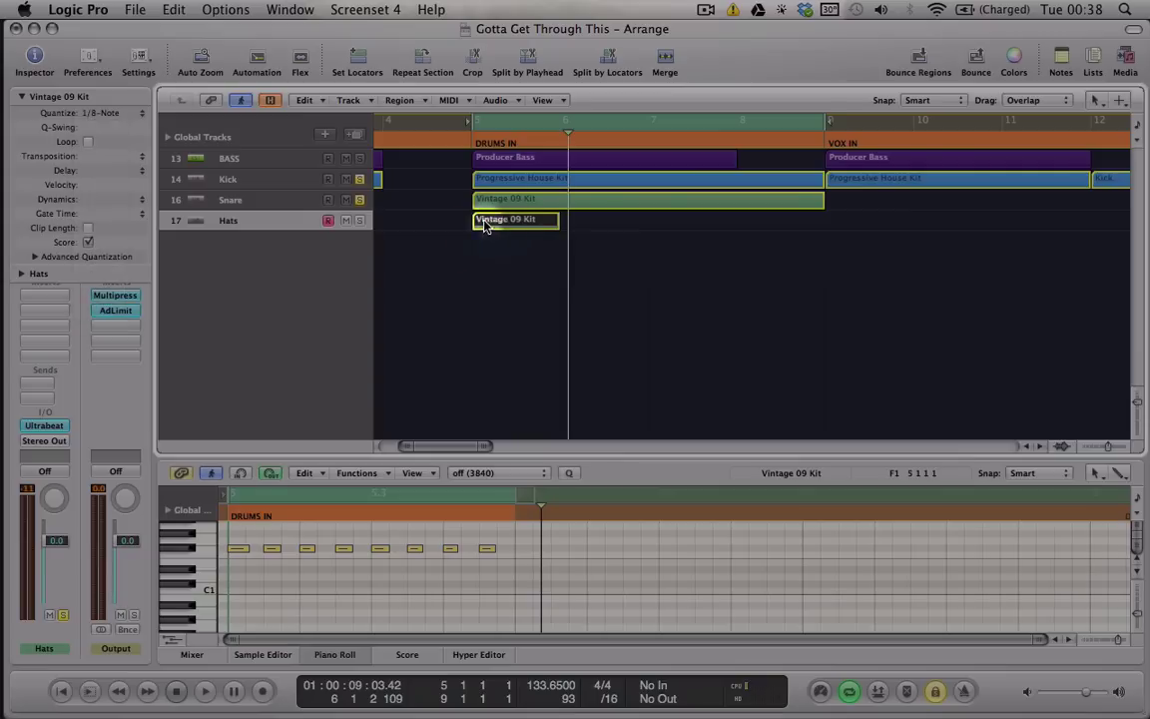
left_click(123, 204)
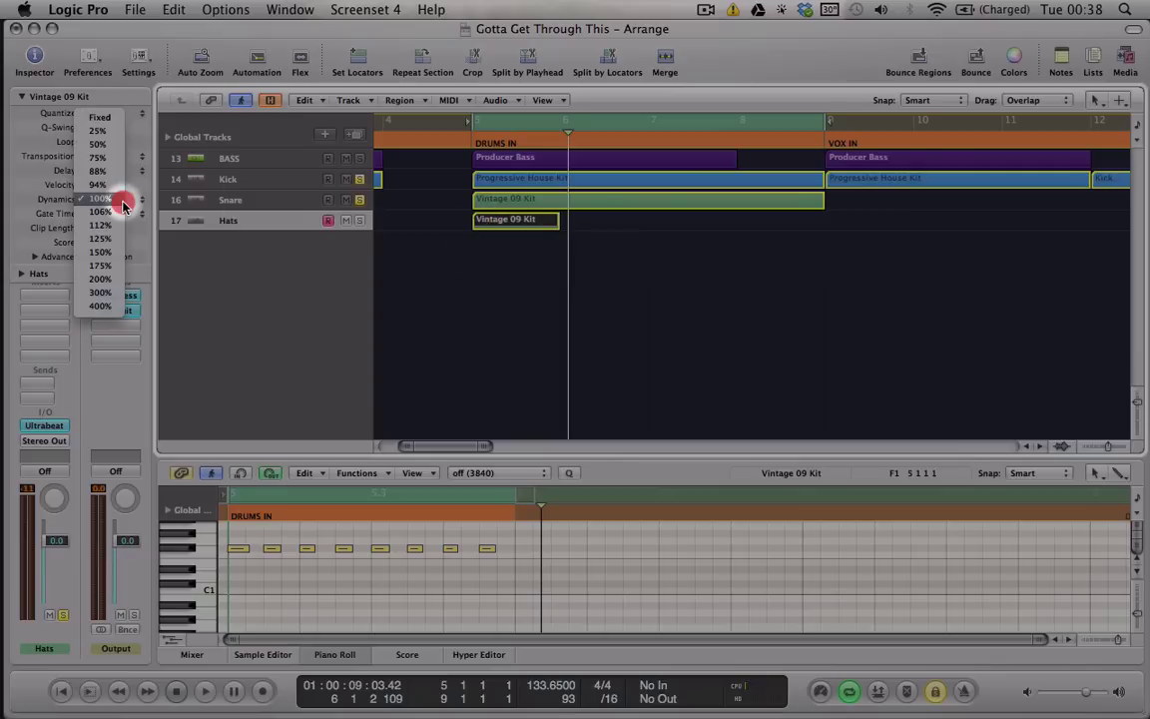
left_click(96, 121)
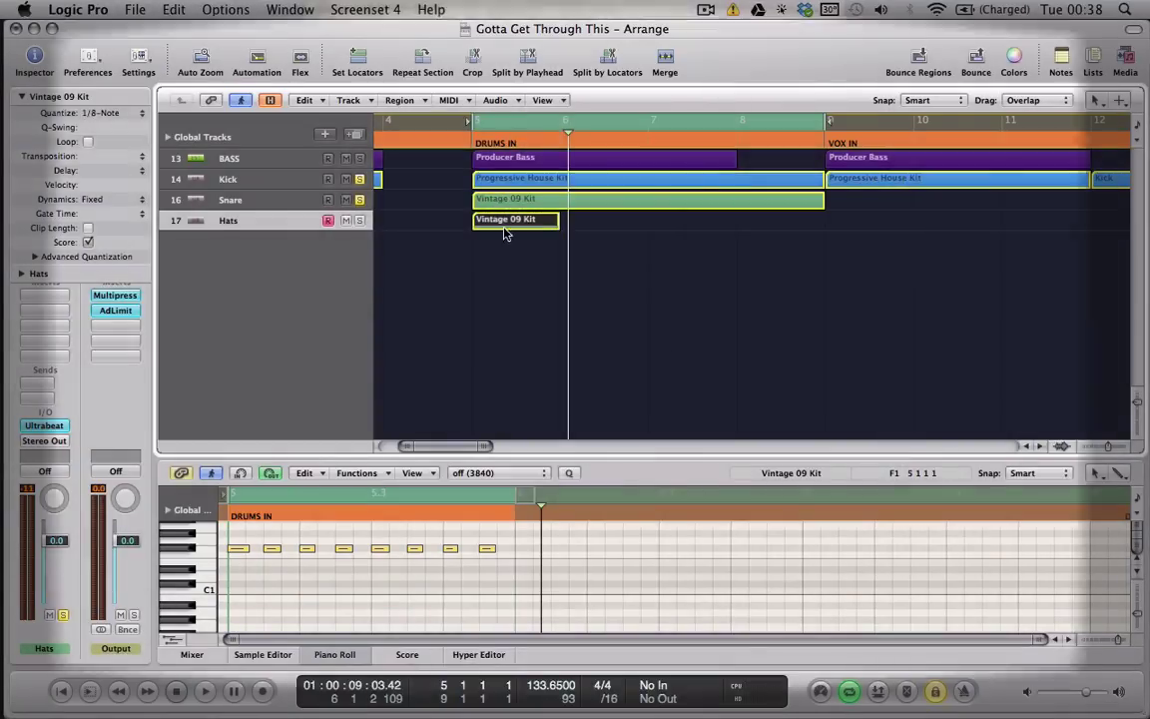
key("space")
key("space")
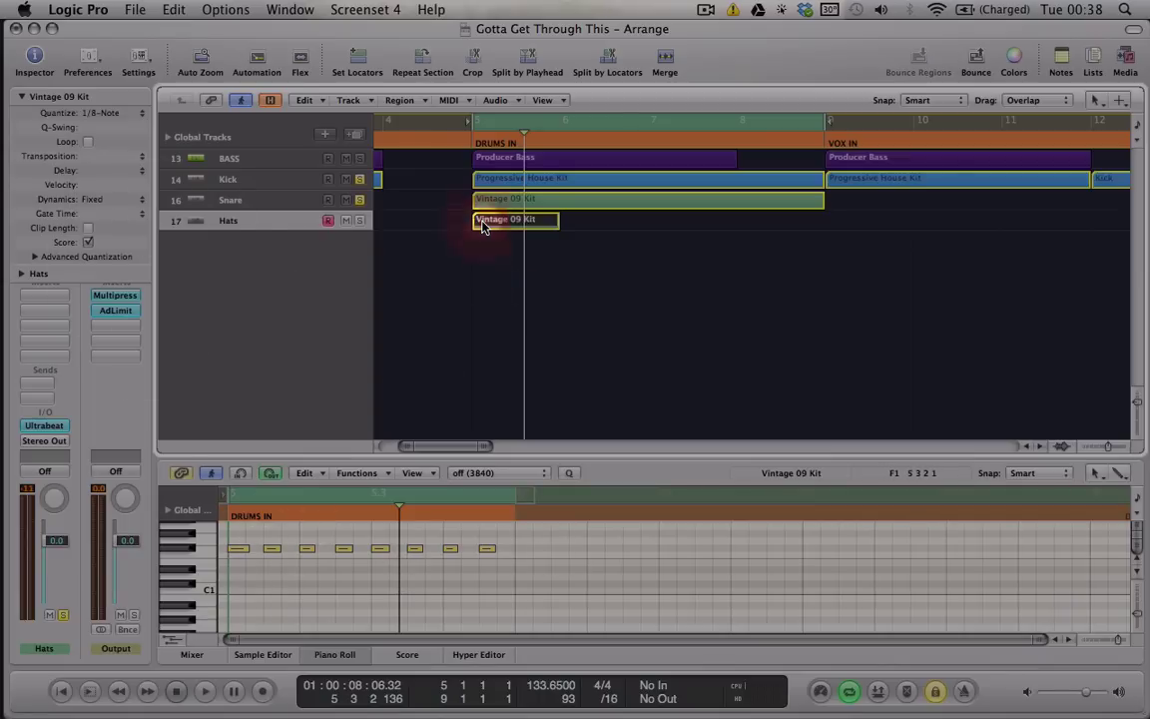
Apply Normalize Region Parameters and select all eight hi-hat notes.
left_click(450, 100)
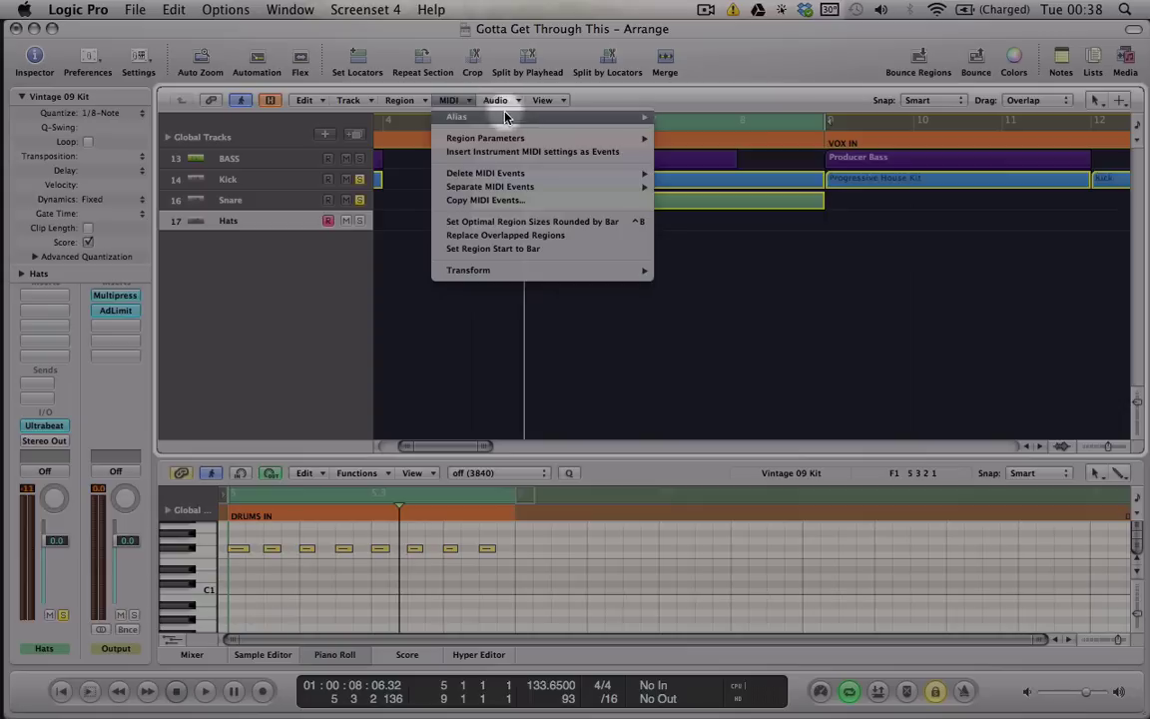
mouse_move(464, 144)
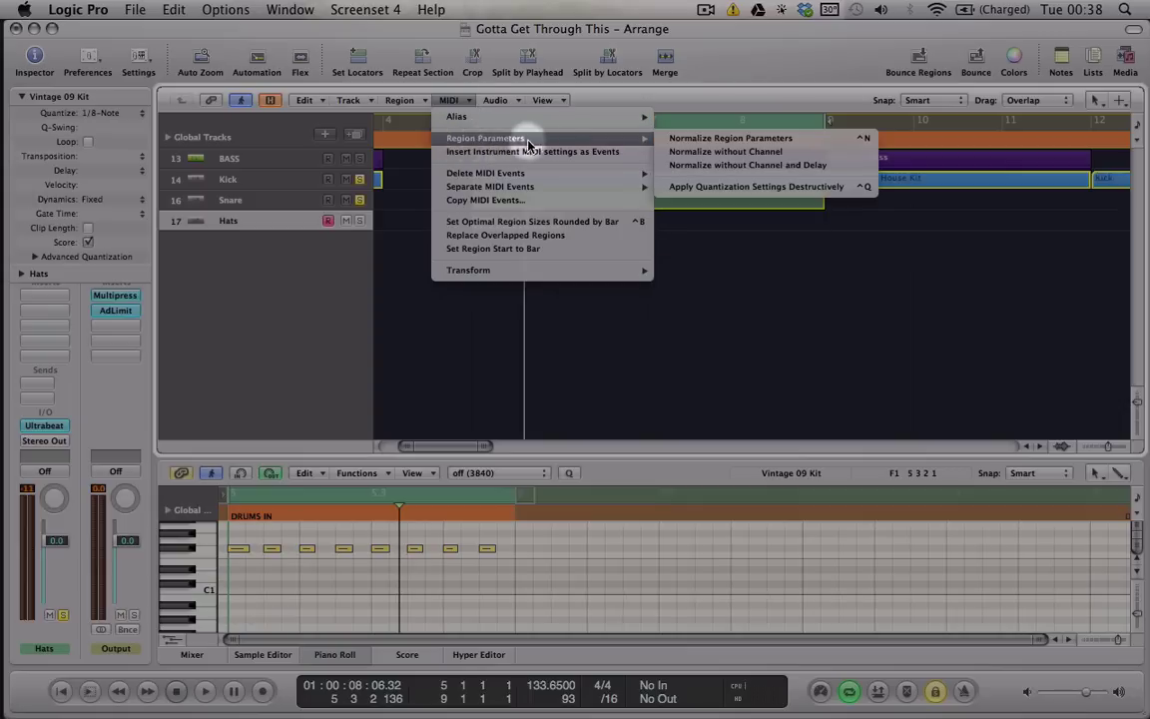
left_click(822, 145)
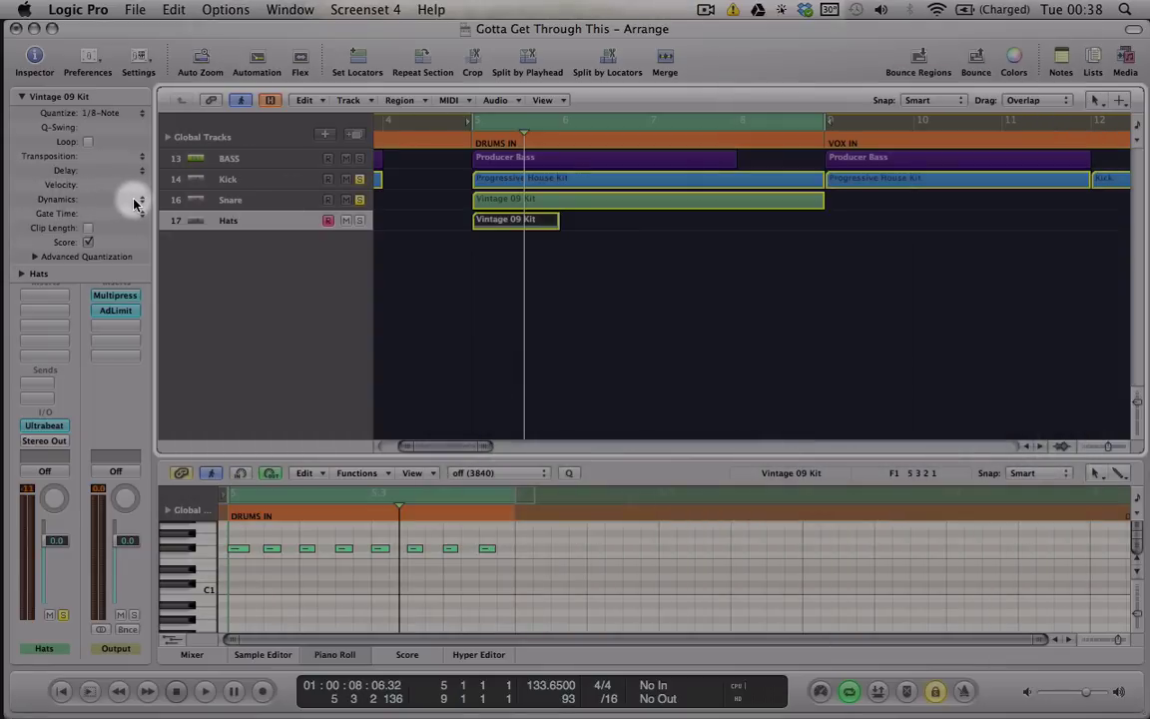
left_click_drag(238, 535, 523, 569)
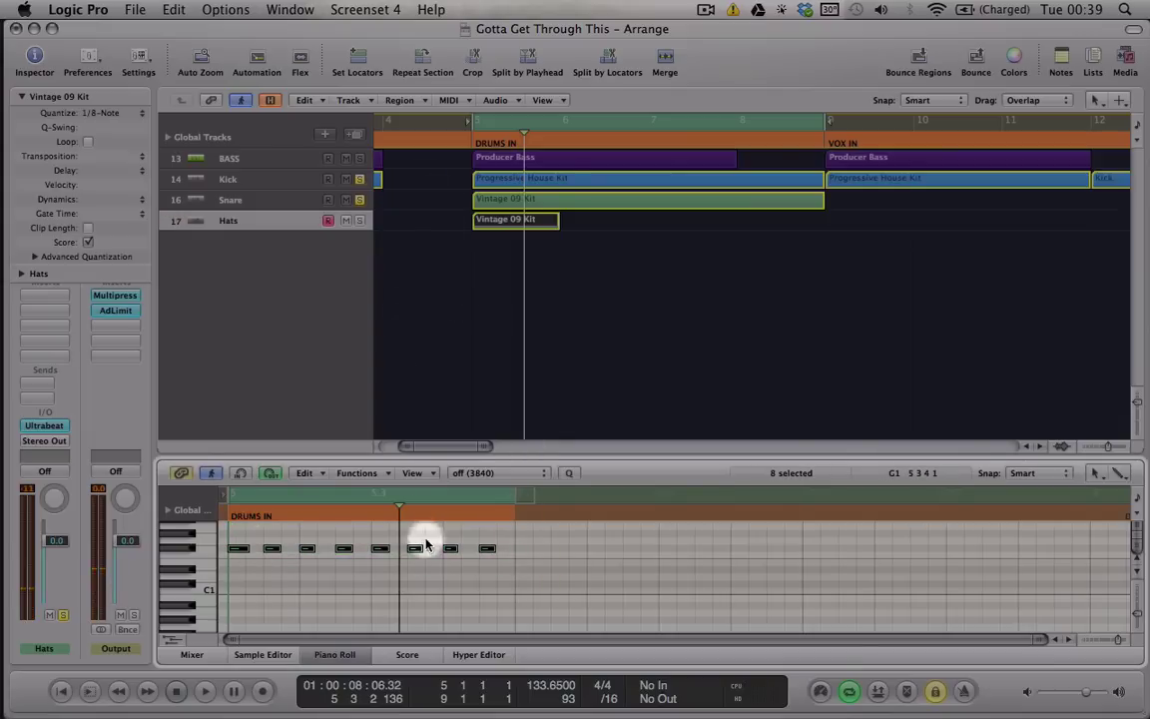
Select every second hi-hat note: the second, fourth, sixth and eighth.
left_click(423, 539)
left_click(272, 548)
key("ctrl+m")
left_click(343, 549)
key("ctrl+m")
left_click(414, 548, "shift")
left_click(487, 548, "shift")
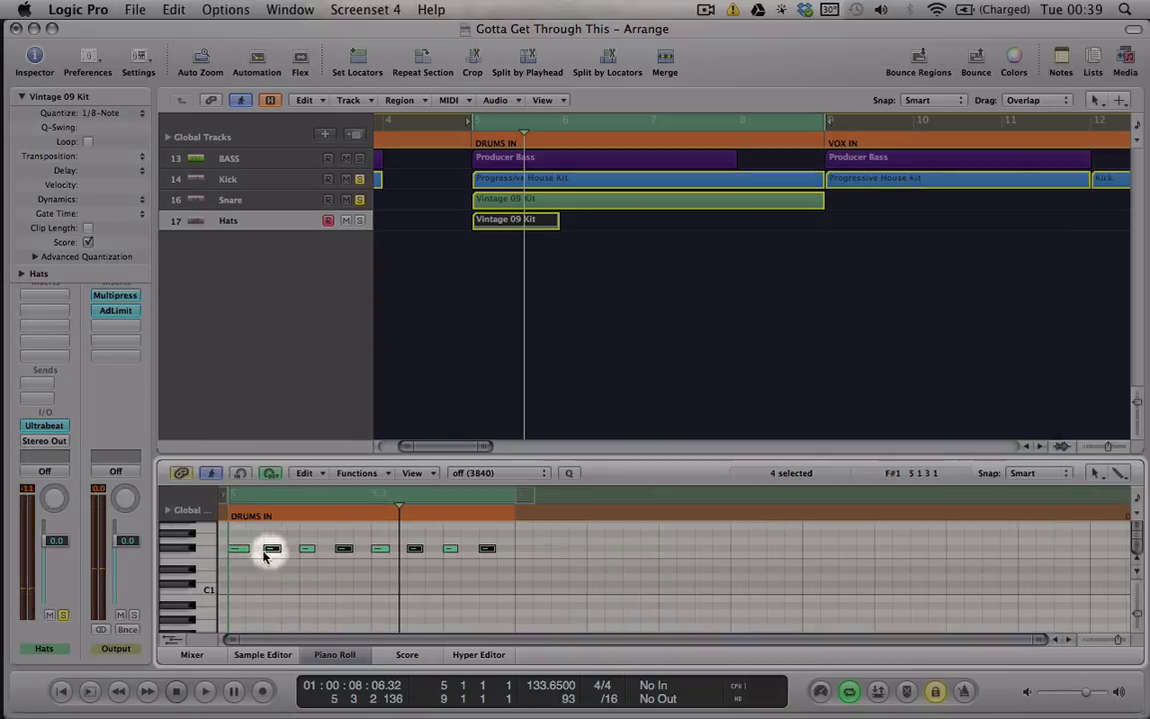
Raise the selected notes' velocity to about 110 with the Velocity Tool.
key("Escape")
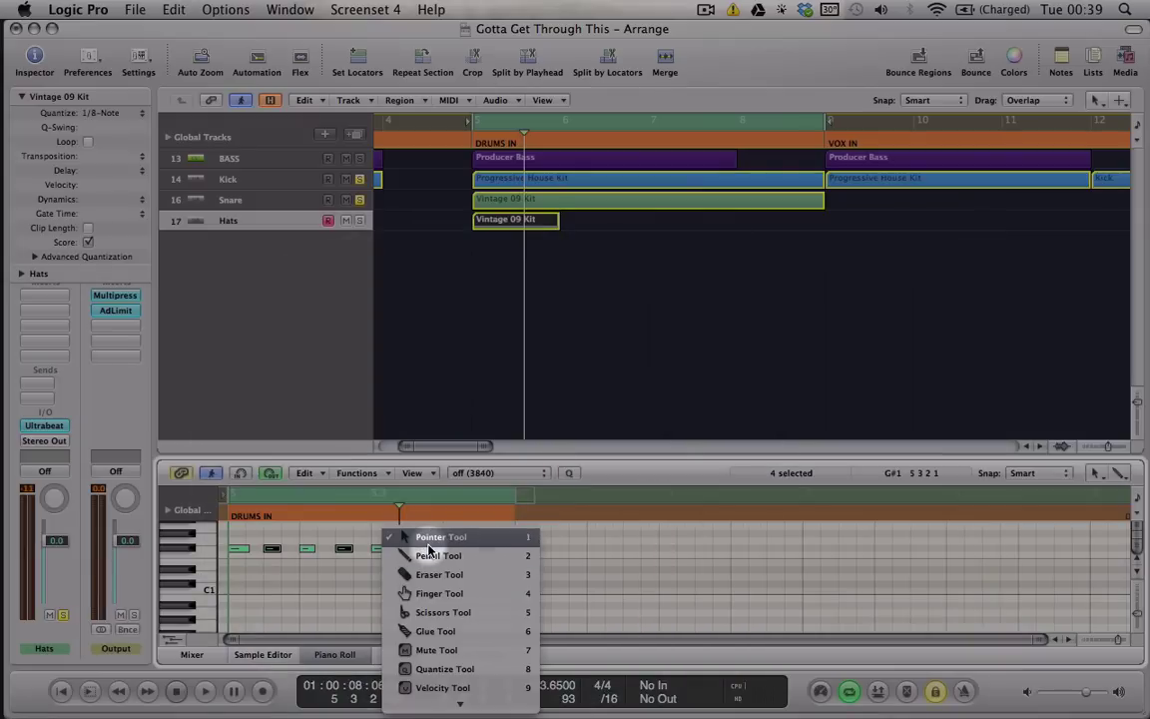
mouse_move(418, 712)
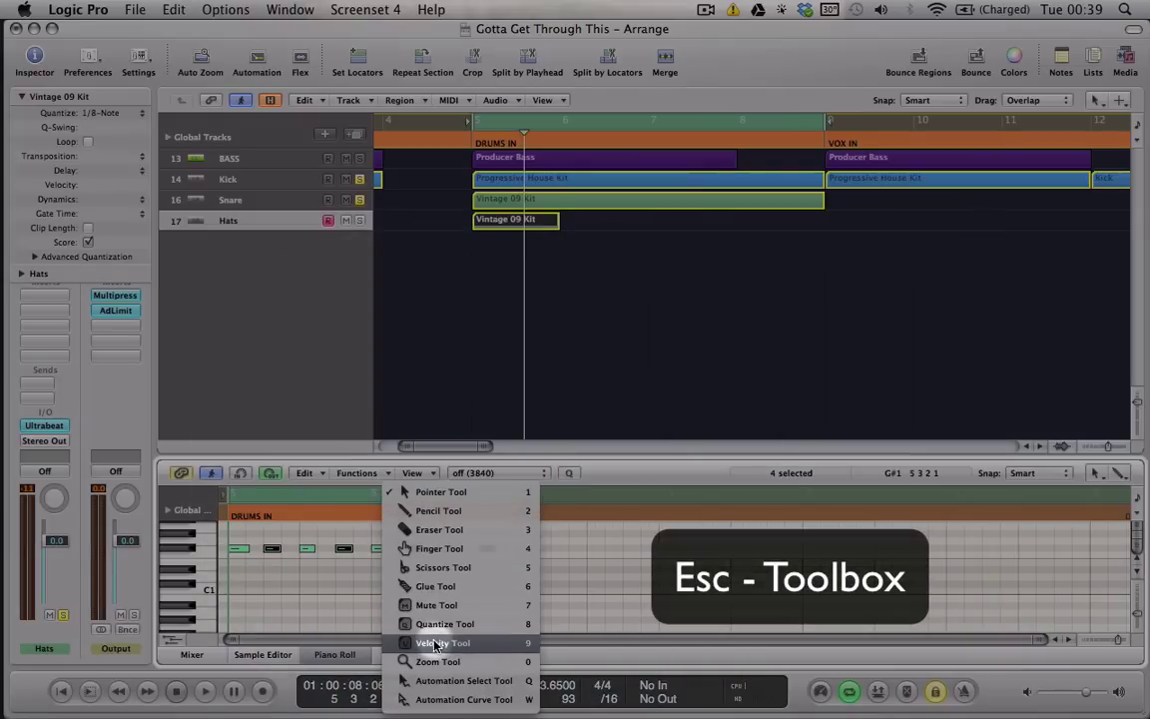
left_click(424, 644)
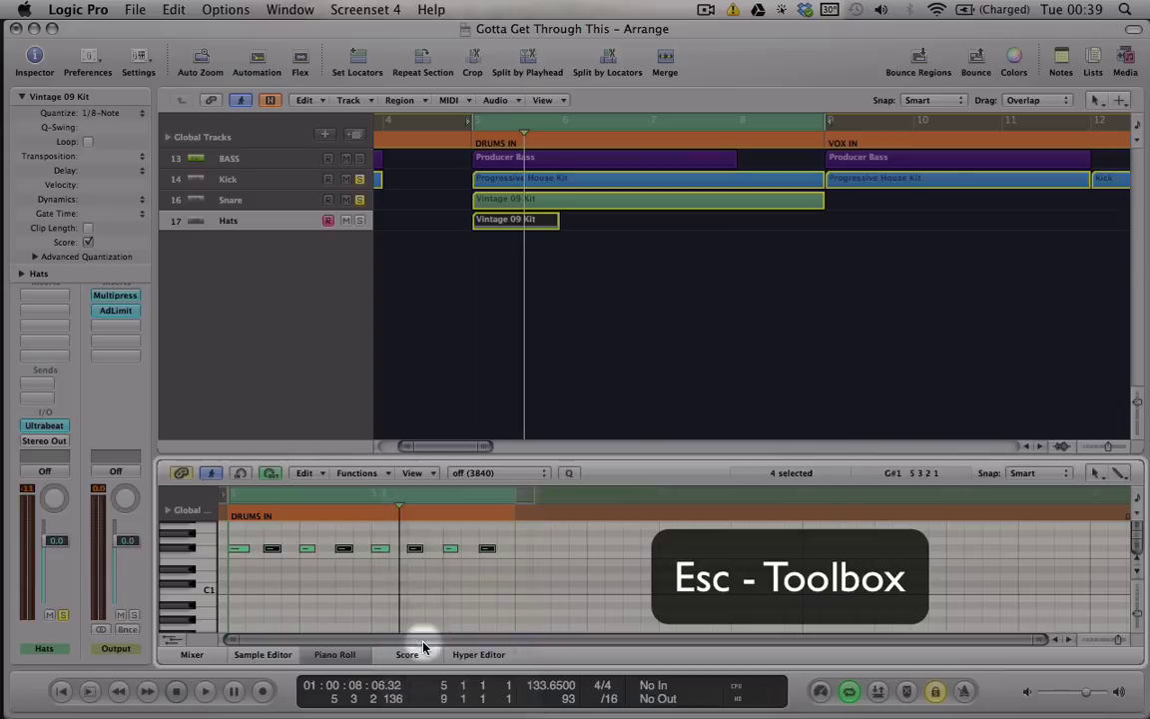
left_click(271, 548)
mouse_move(270, 548)
left_mouse_down()
mouse_move(269, 506)
mouse_move(272, 544)
left_mouse_up()
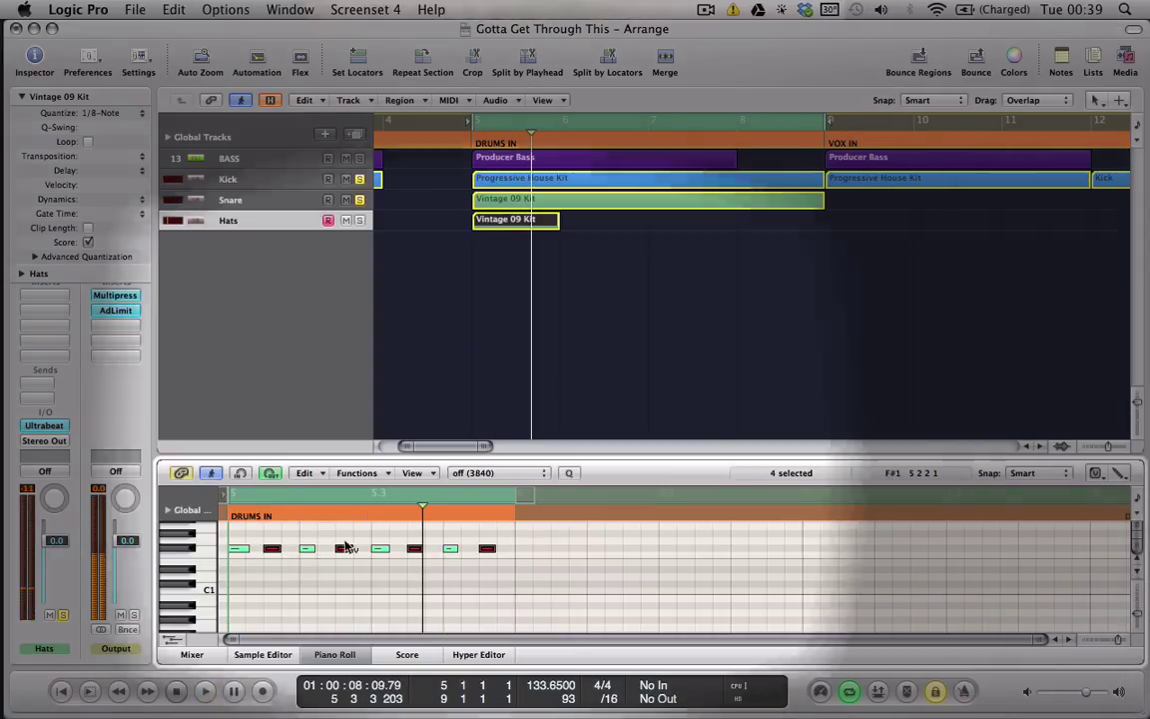
Audition the accented and unaccented hi-hat notes, then play the pattern back.
left_click(304, 548)
left_click(234, 551)
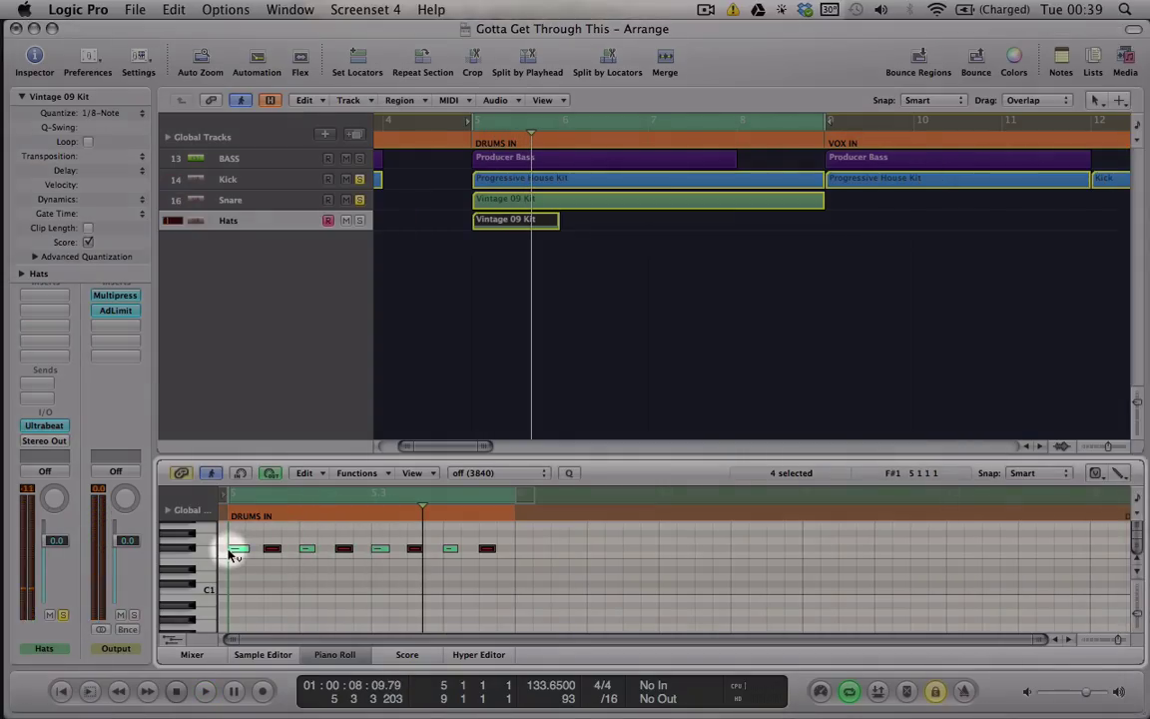
left_click(272, 548)
left_click(489, 546)
left_click(272, 548)
key("space")
key("space")
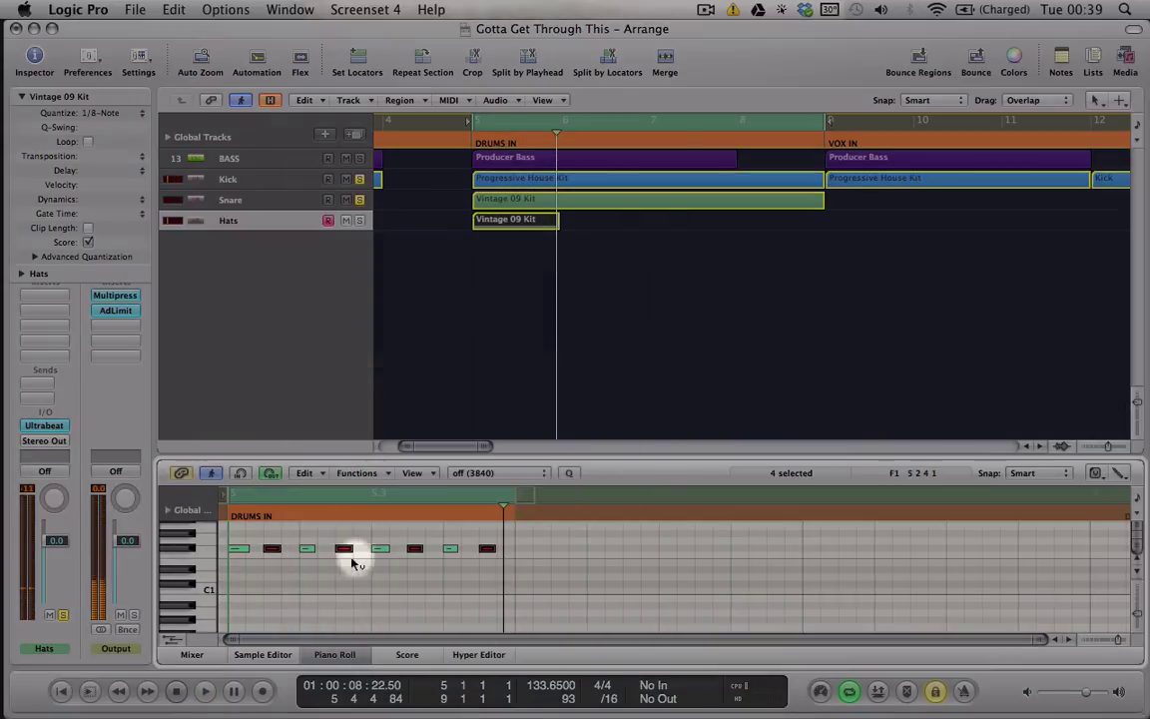
left_click(289, 556)
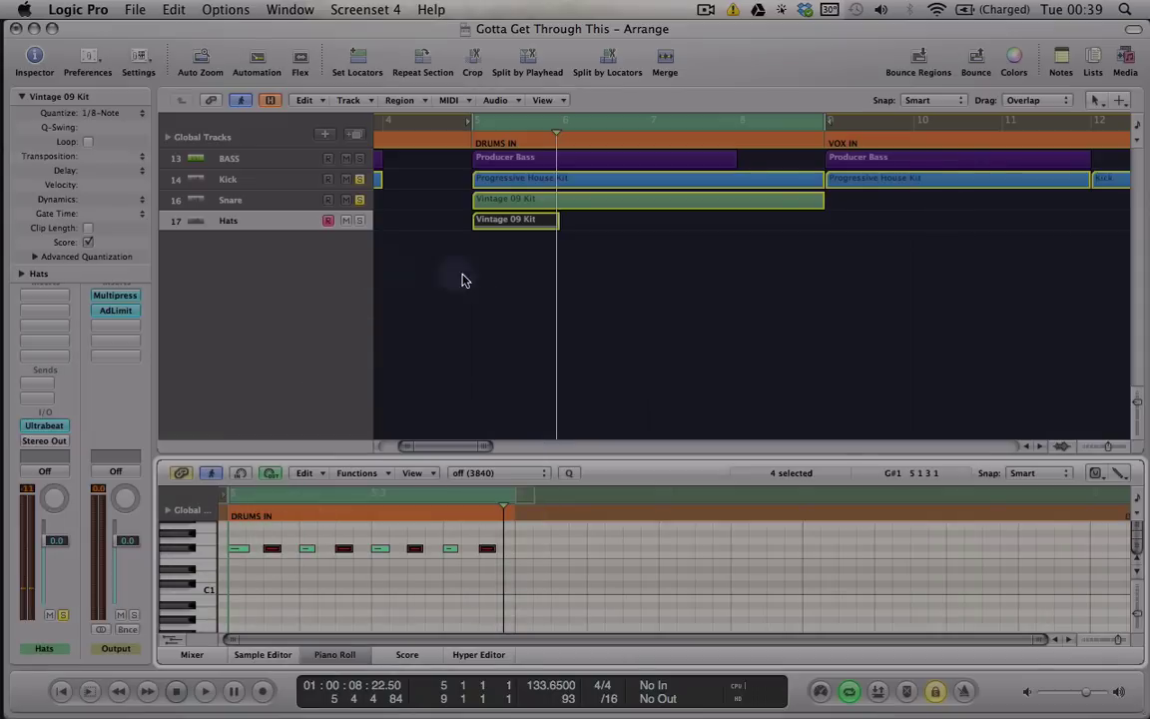
left_click(496, 221)
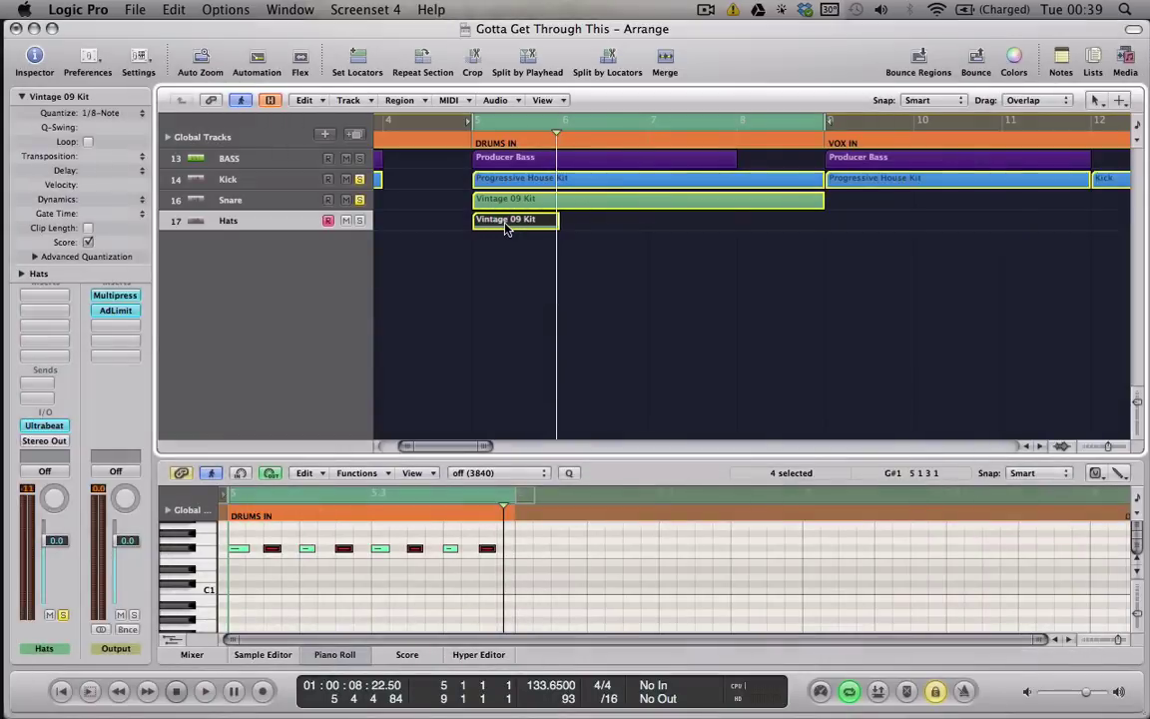
Copy the Hats region through bar 8 and merge the four hat regions into one.
left_click_drag(504, 227, 692, 226)
left_click_drag(449, 228, 771, 225)
left_click(664, 66)
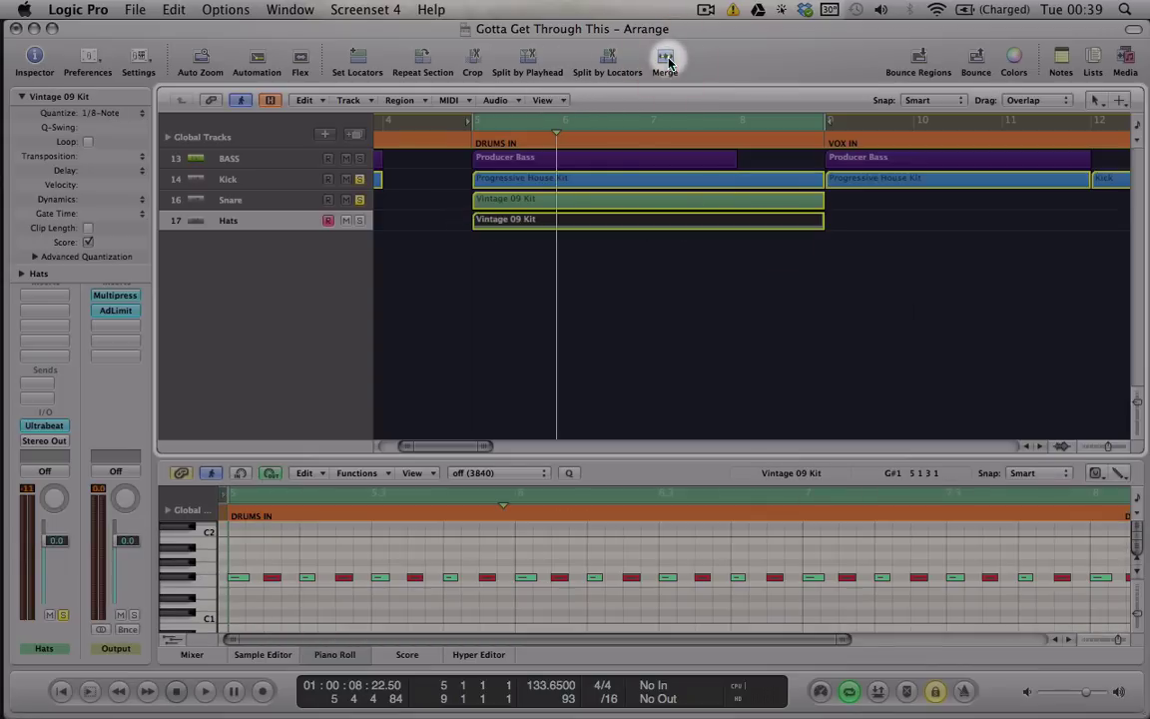
Play the Kick, Snare and Hats regions together and turn the Hats fader down.
left_click(489, 201)
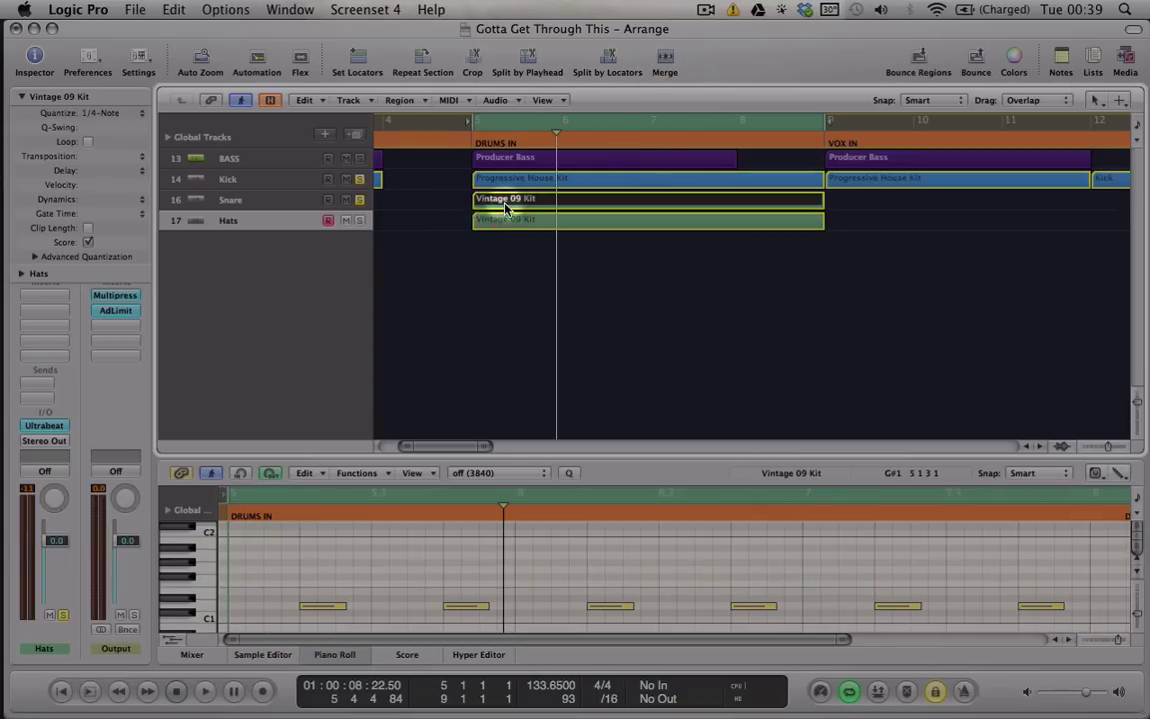
left_click(482, 225)
left_click(476, 180, "shift")
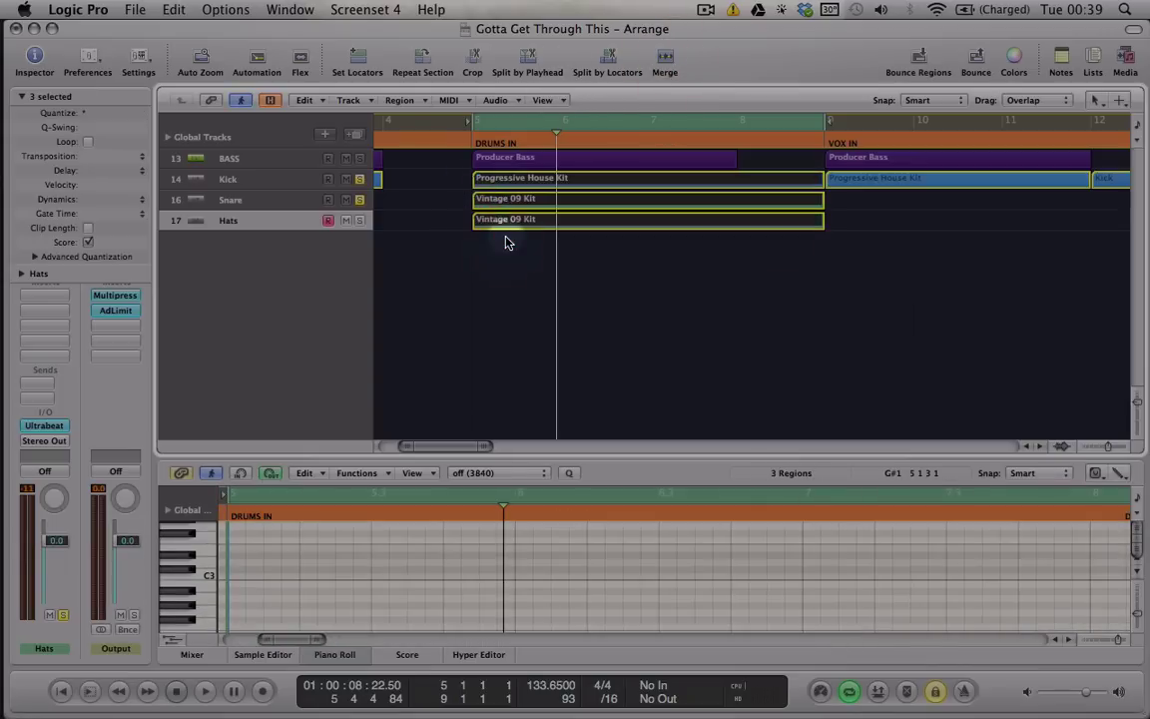
key("shift+space")
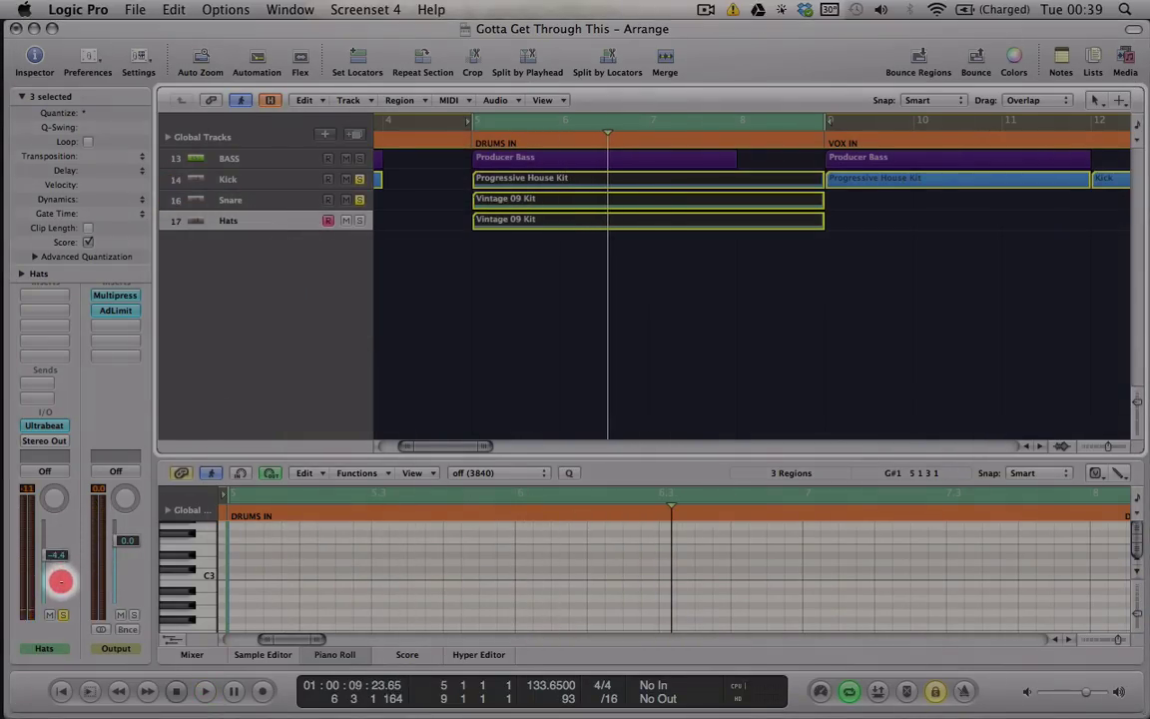
mouse_move(60, 582)
left_mouse_down()
mouse_move(57, 547)
mouse_move(57, 576)
left_mouse_up()
Create track 18 with a Hats region and glance at the first Hats region's notes.
left_click(56, 577)
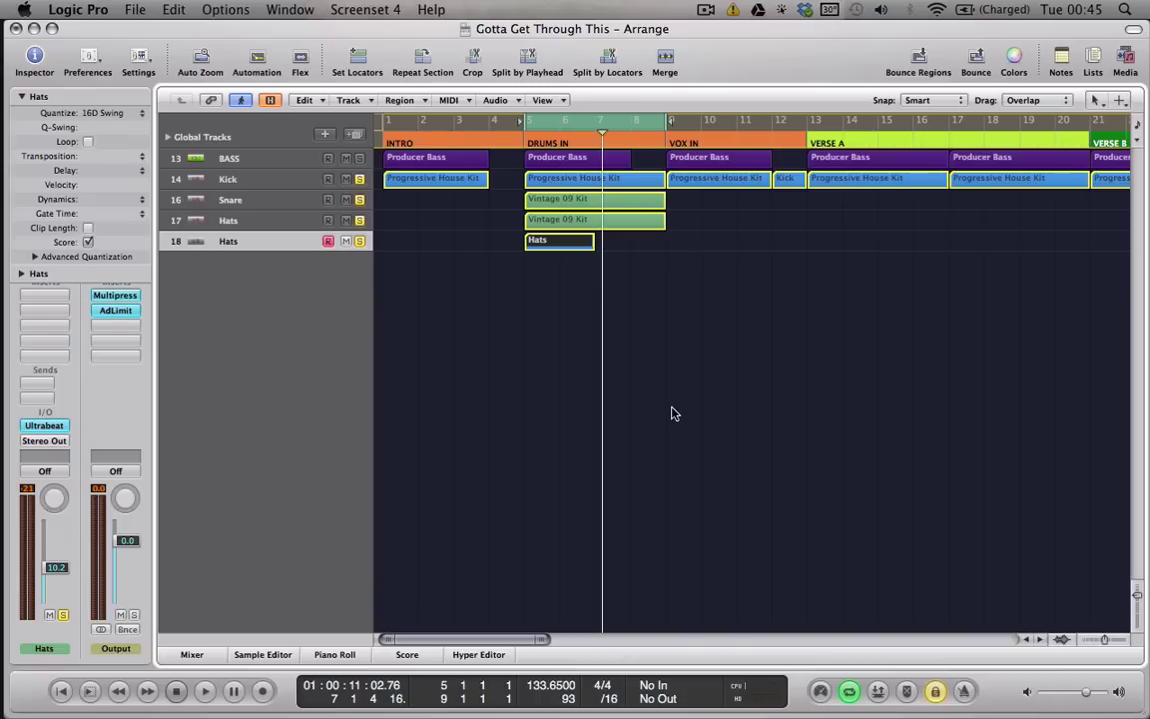
left_click(354, 269)
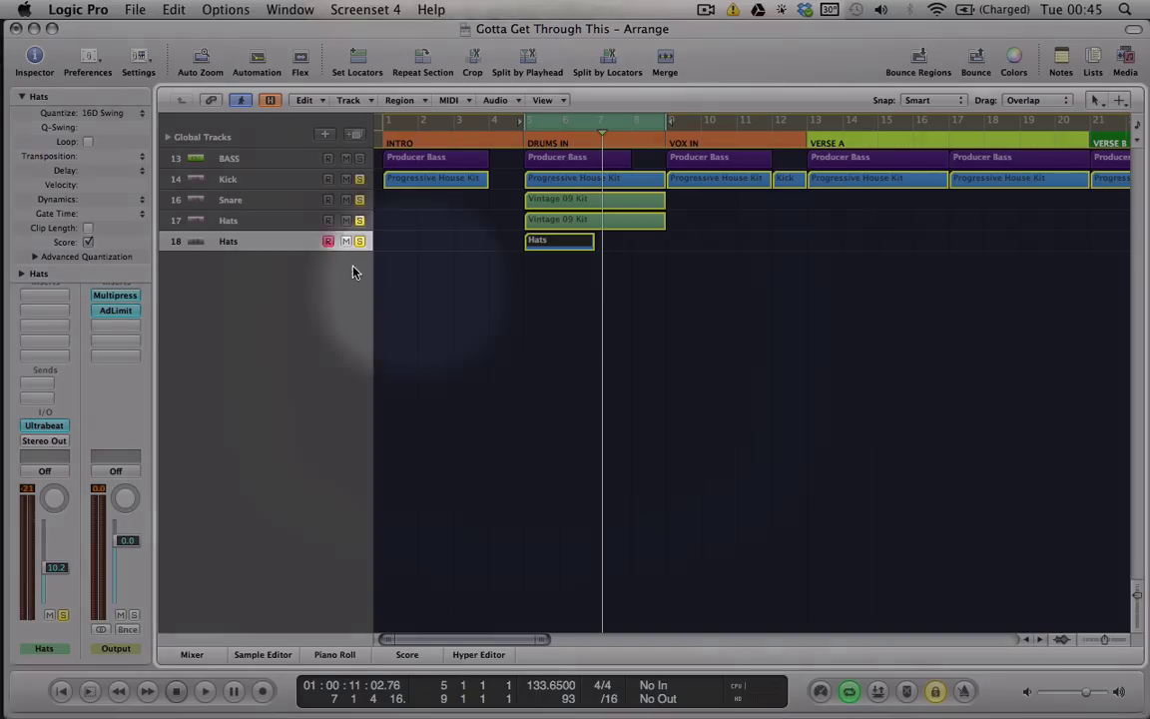
double_click(557, 220)
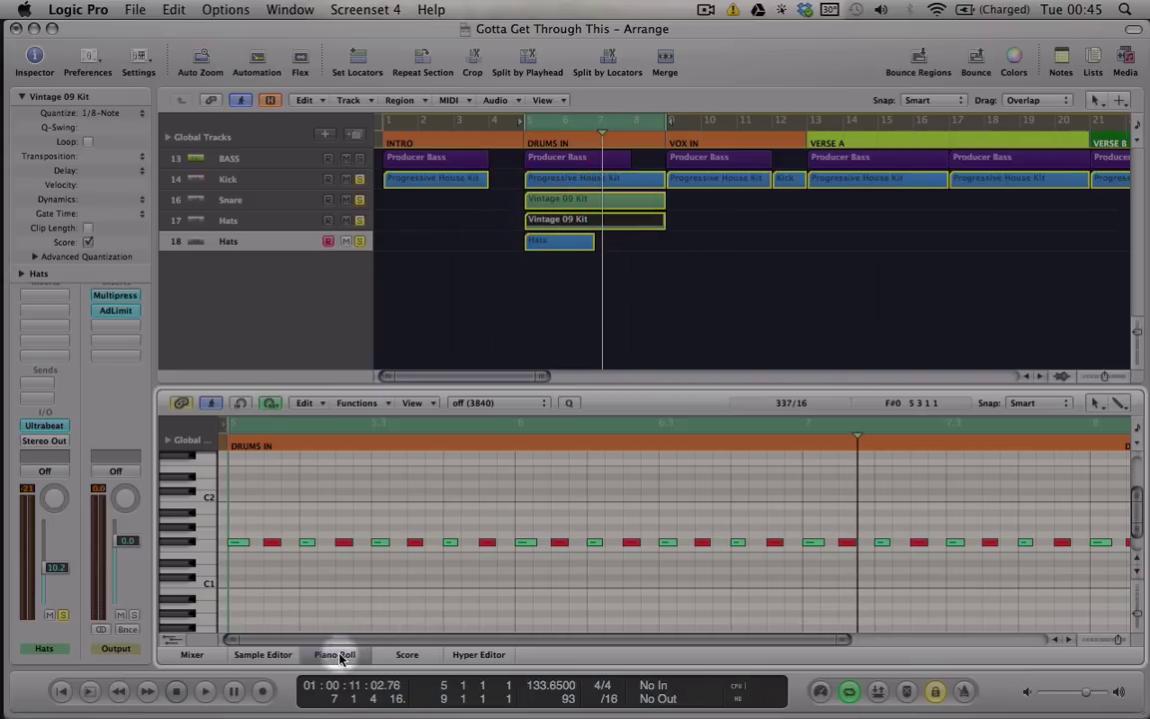
left_click(337, 655)
Open track 18's Hats region and view its pattern as Score notation.
left_click(554, 243)
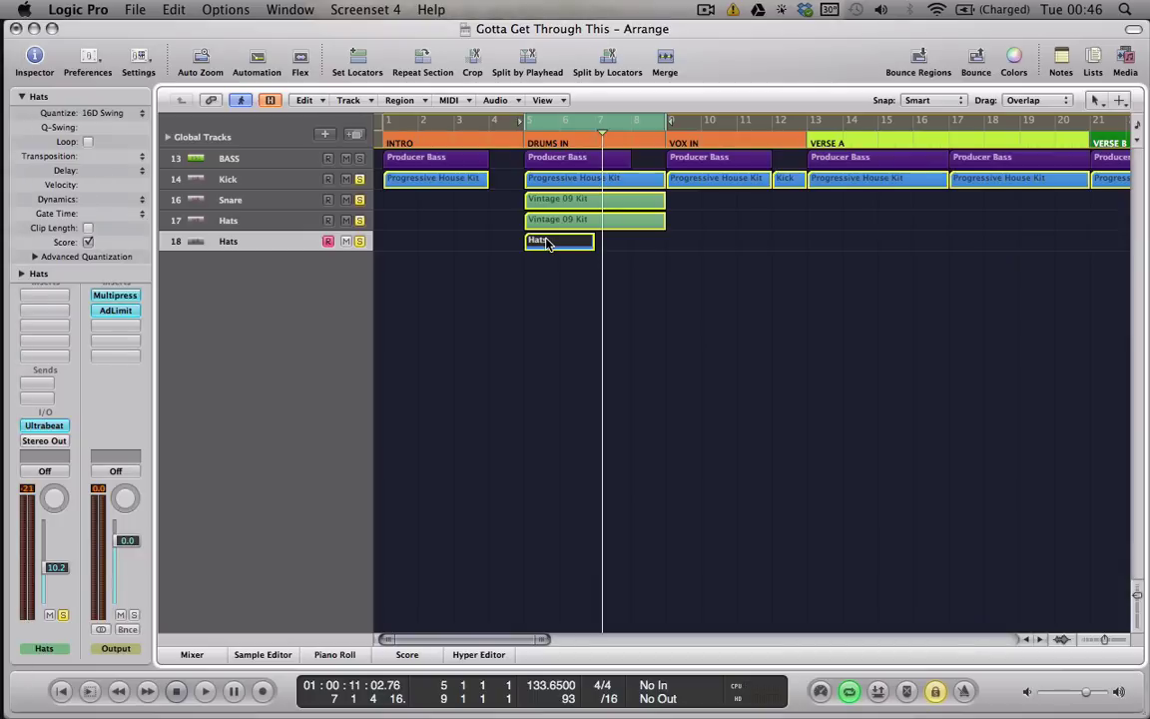
double_click(547, 242)
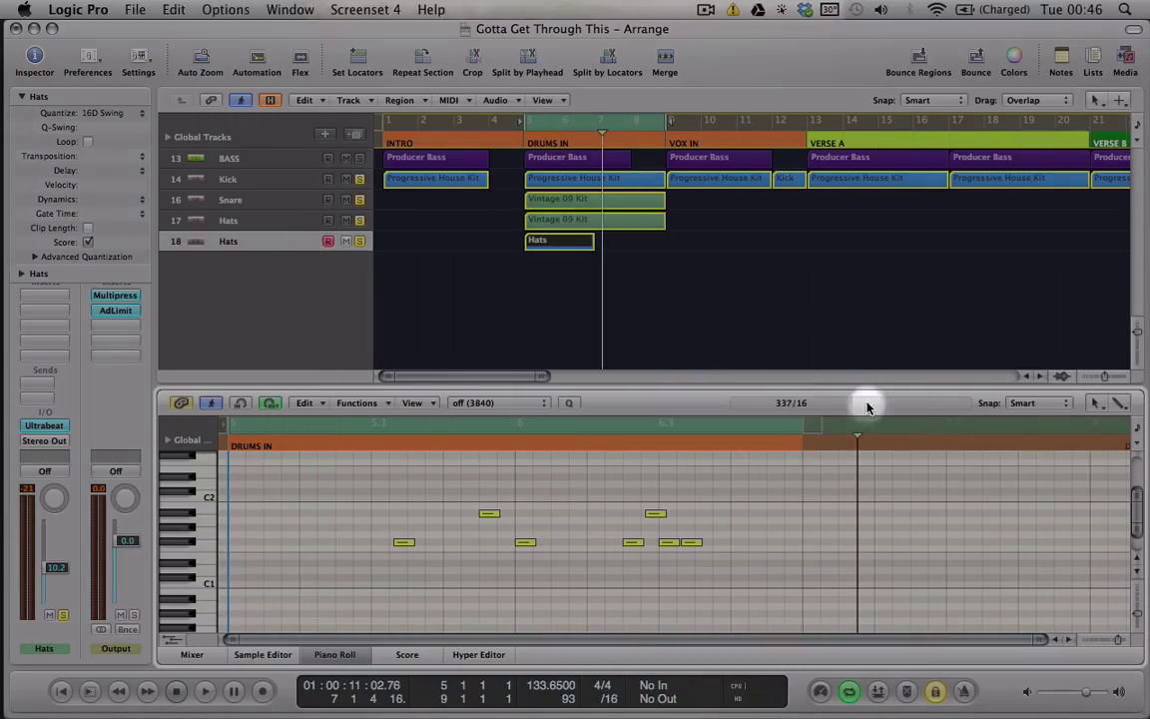
left_click(404, 654)
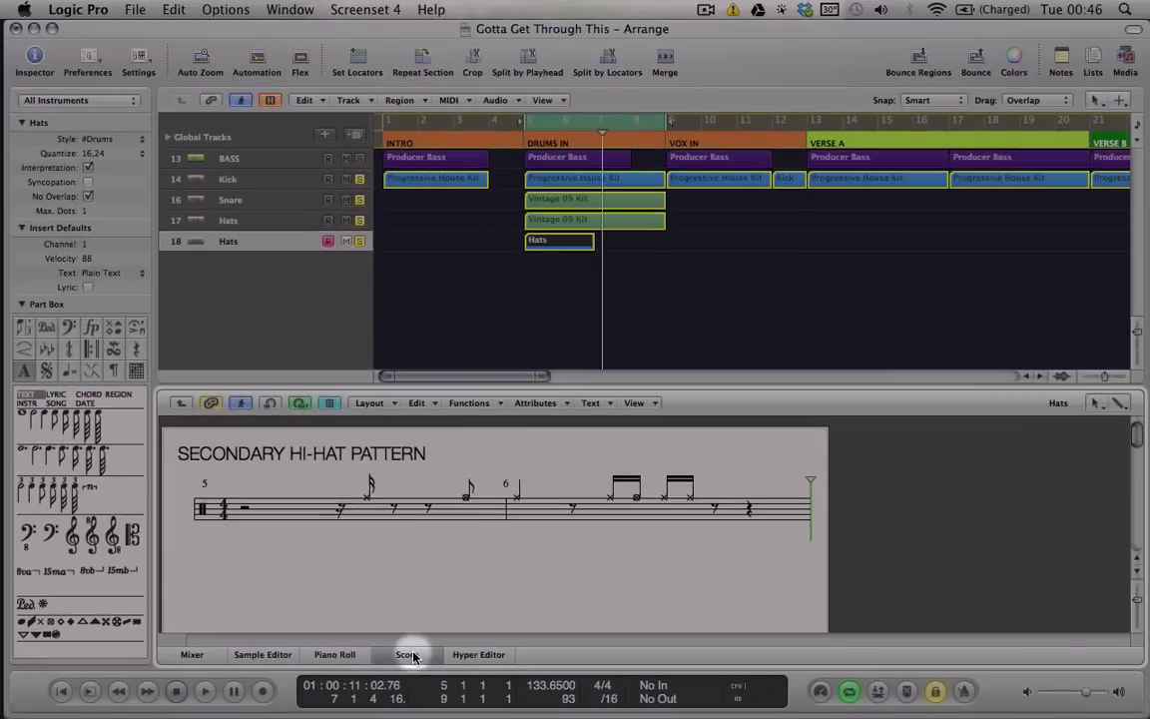
left_click(438, 589)
Reopen track 18's Hats notes in the Piano Roll, comparing them with the Vintage 09 Kit hats.
left_click(554, 249)
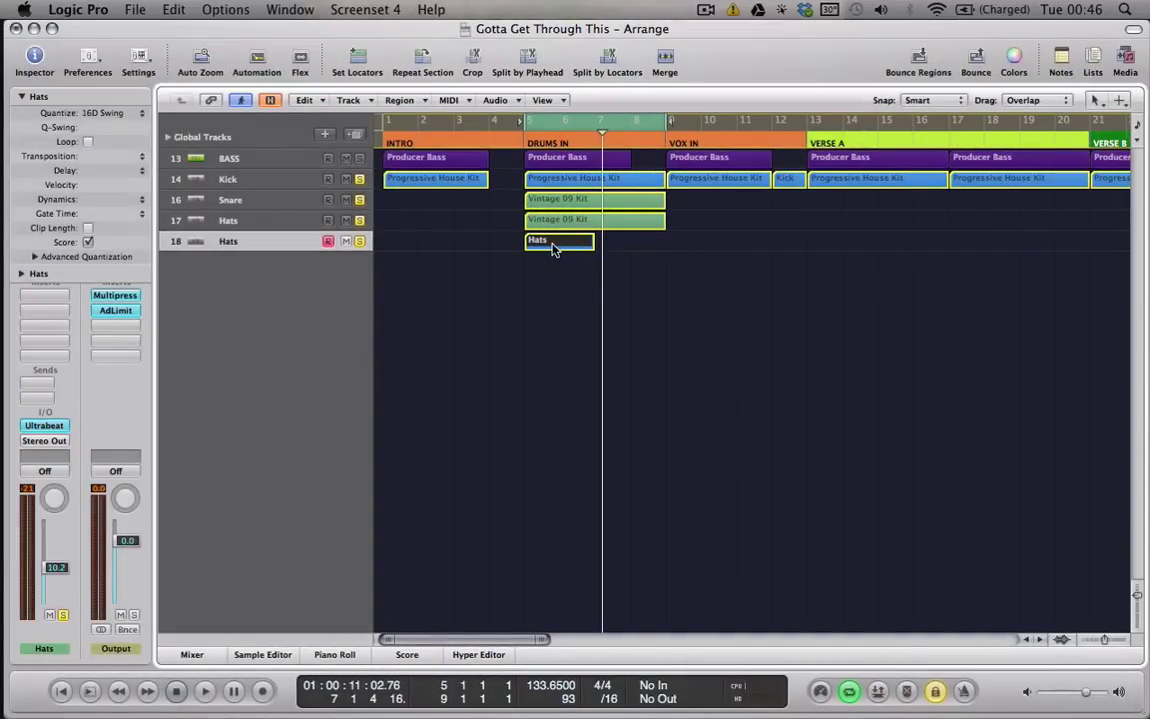
double_click(554, 249)
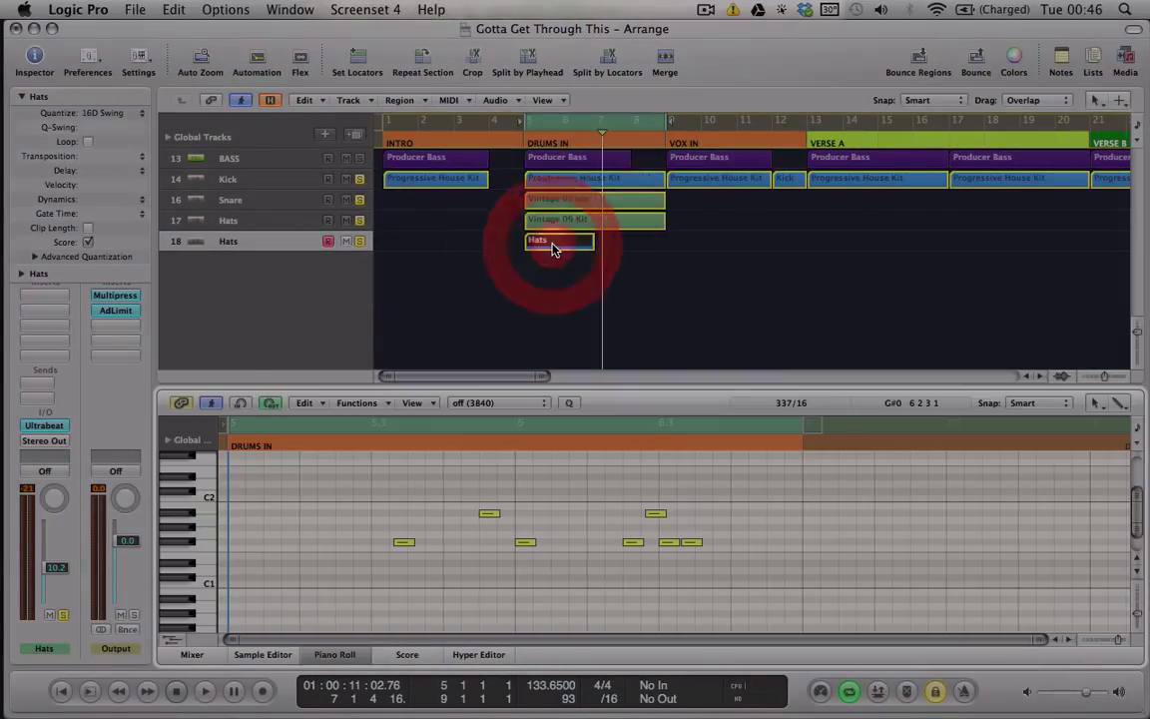
left_click(558, 222)
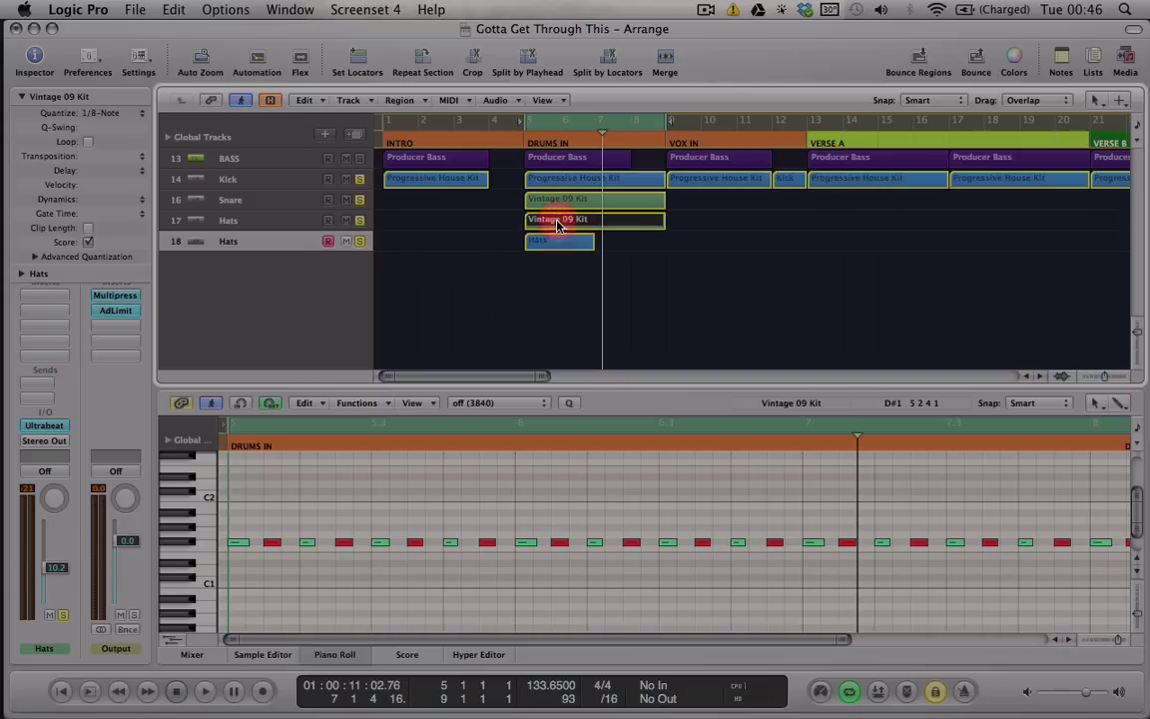
left_click(555, 242)
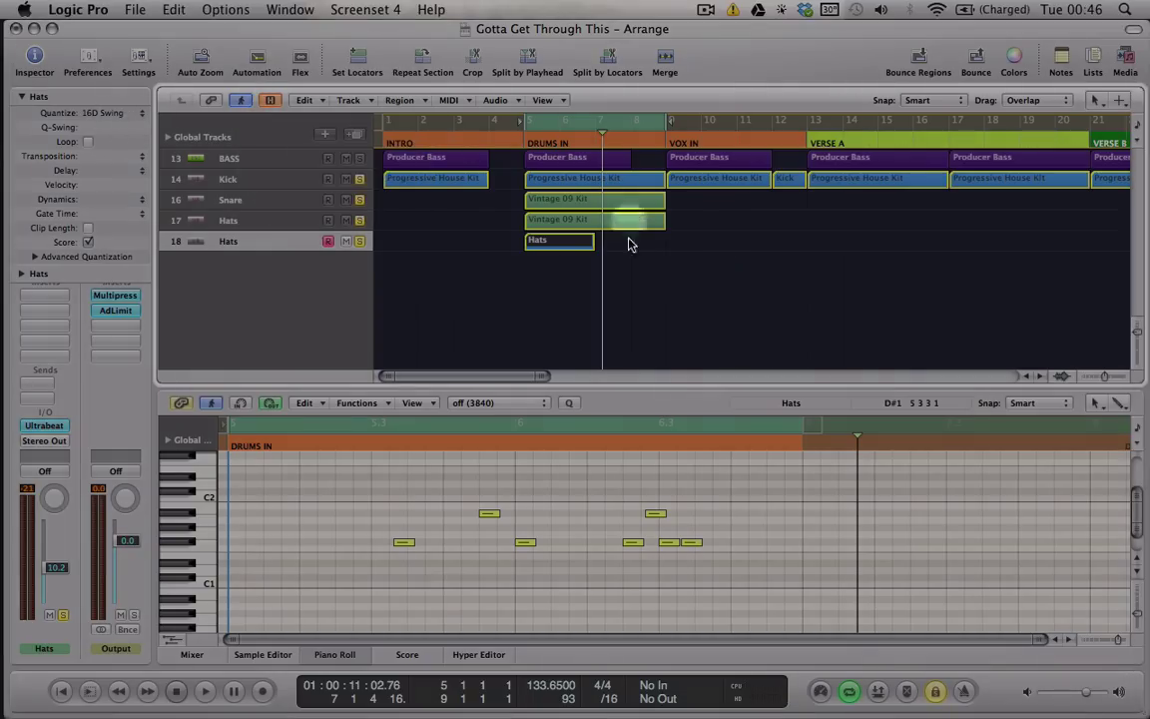
Solo the Kick track, quantize the Hats notes to 1/16-Note and play them back.
left_click(557, 277)
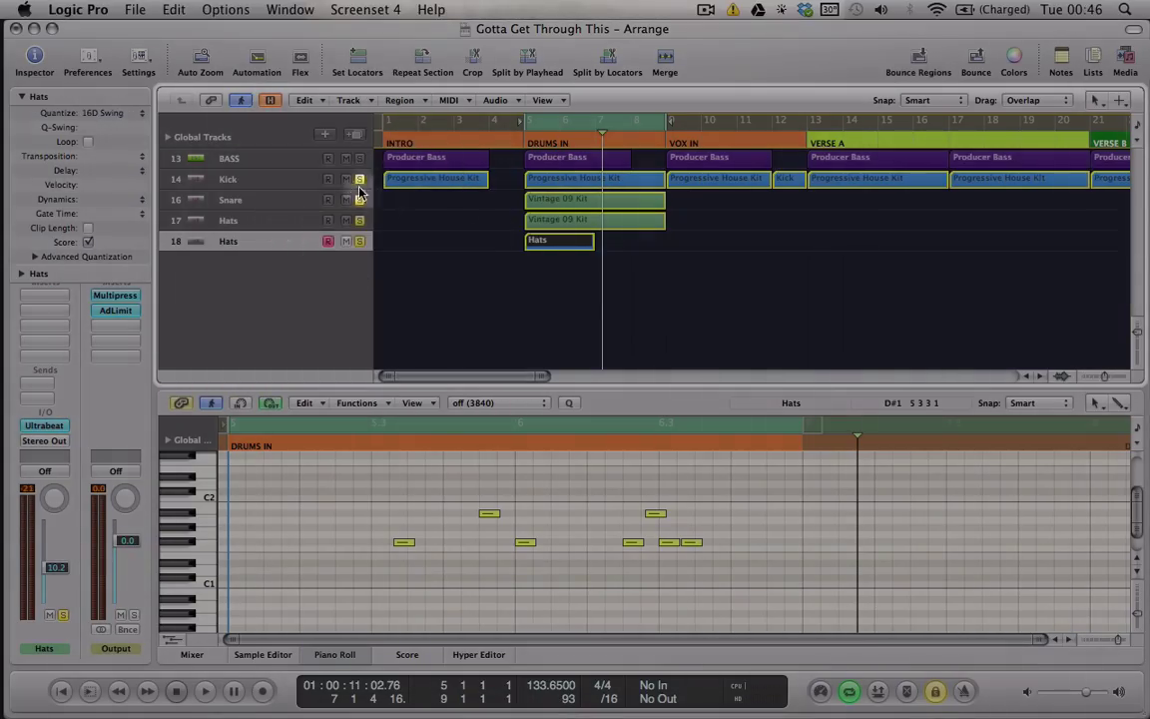
left_click(361, 180)
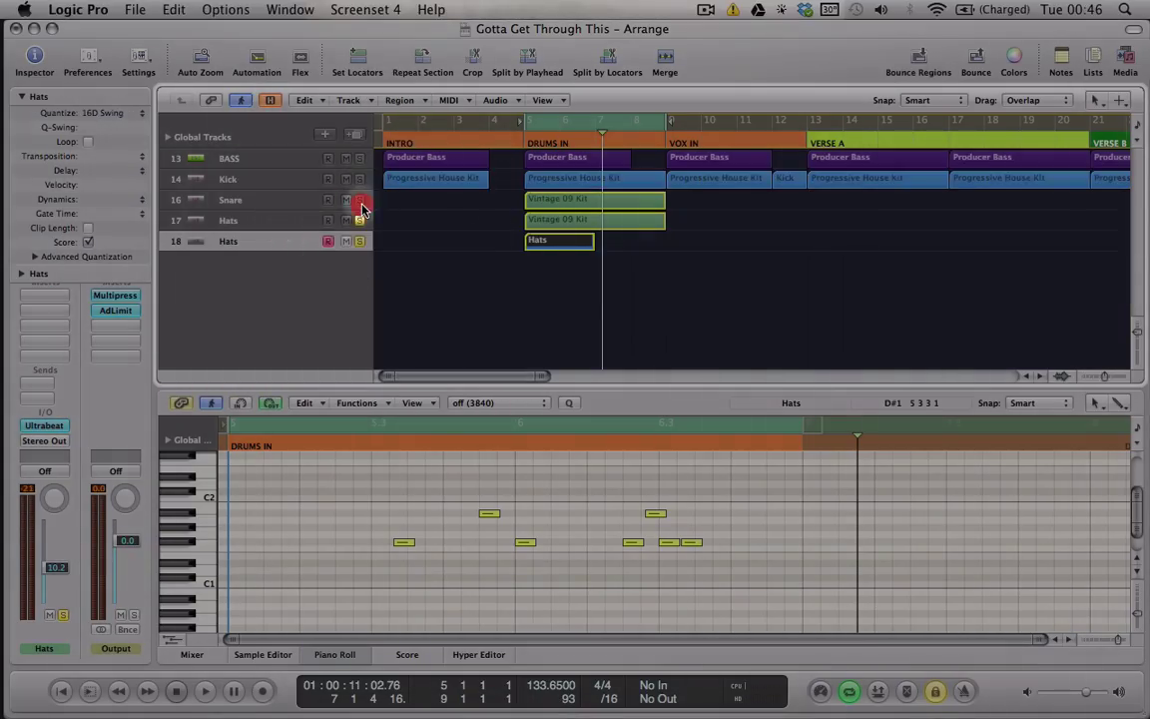
left_click(97, 111)
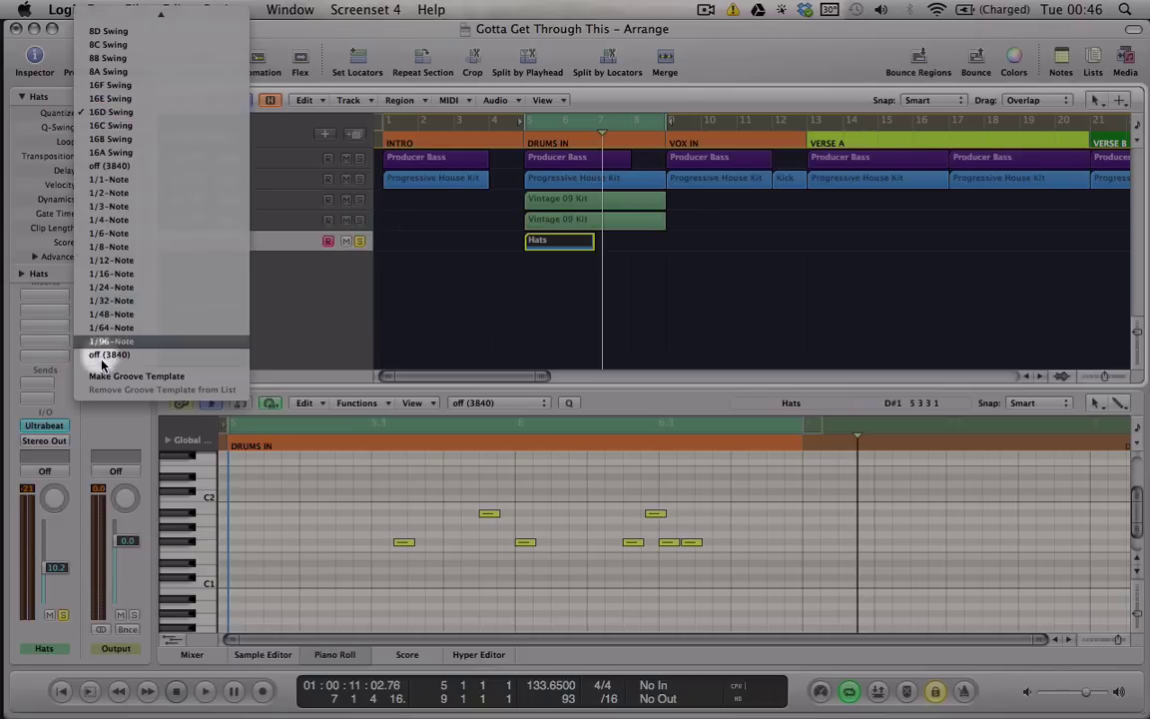
left_click(110, 272)
key("space")
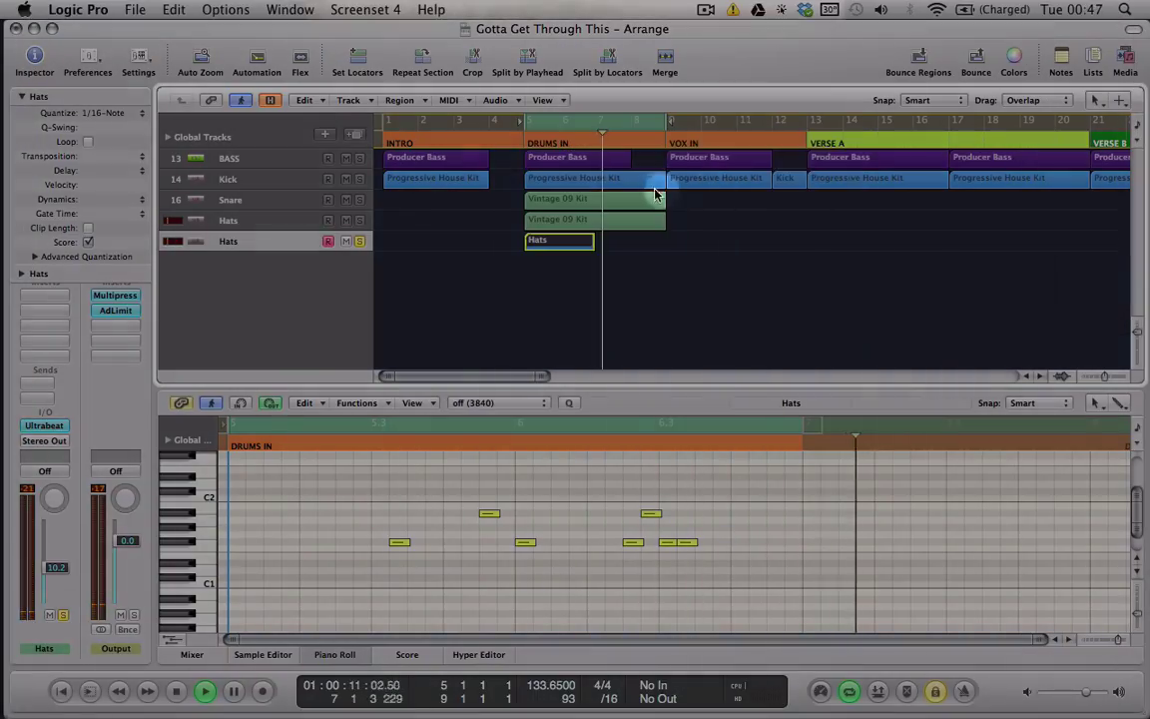
key("space")
Loop bar 6 and audition 16A and 16F Swing before settling on 16D Swing.
left_click(715, 290)
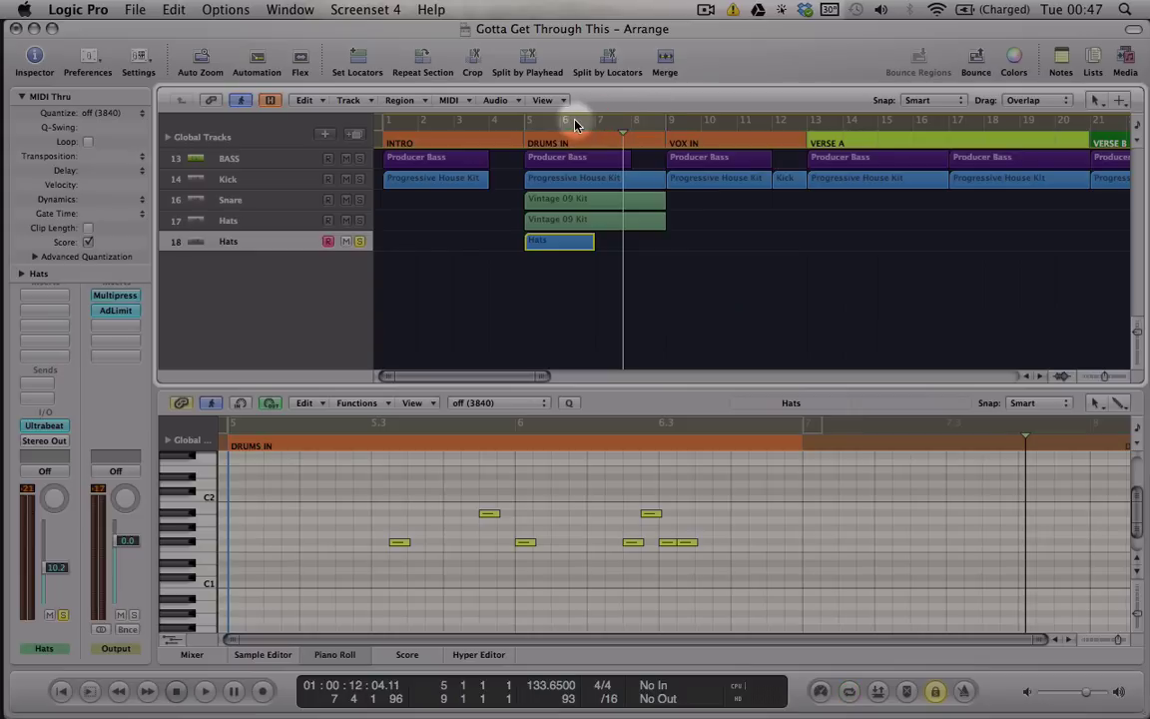
left_click_drag(559, 127, 597, 123)
key("space")
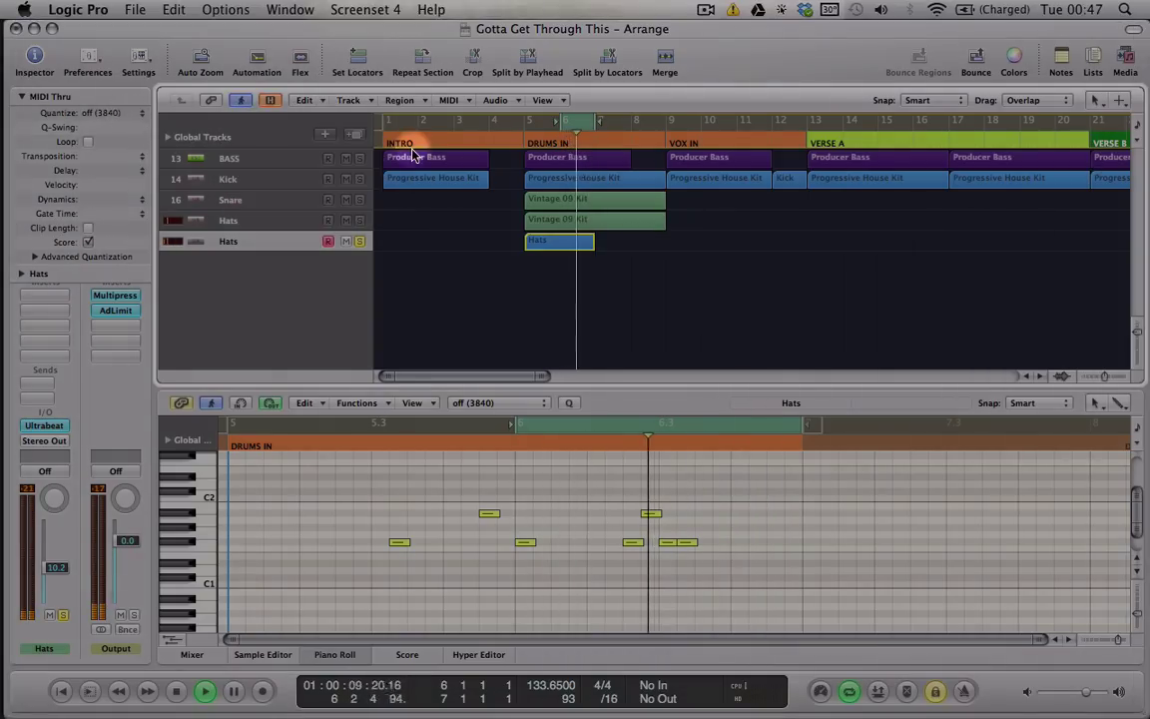
key("Return")
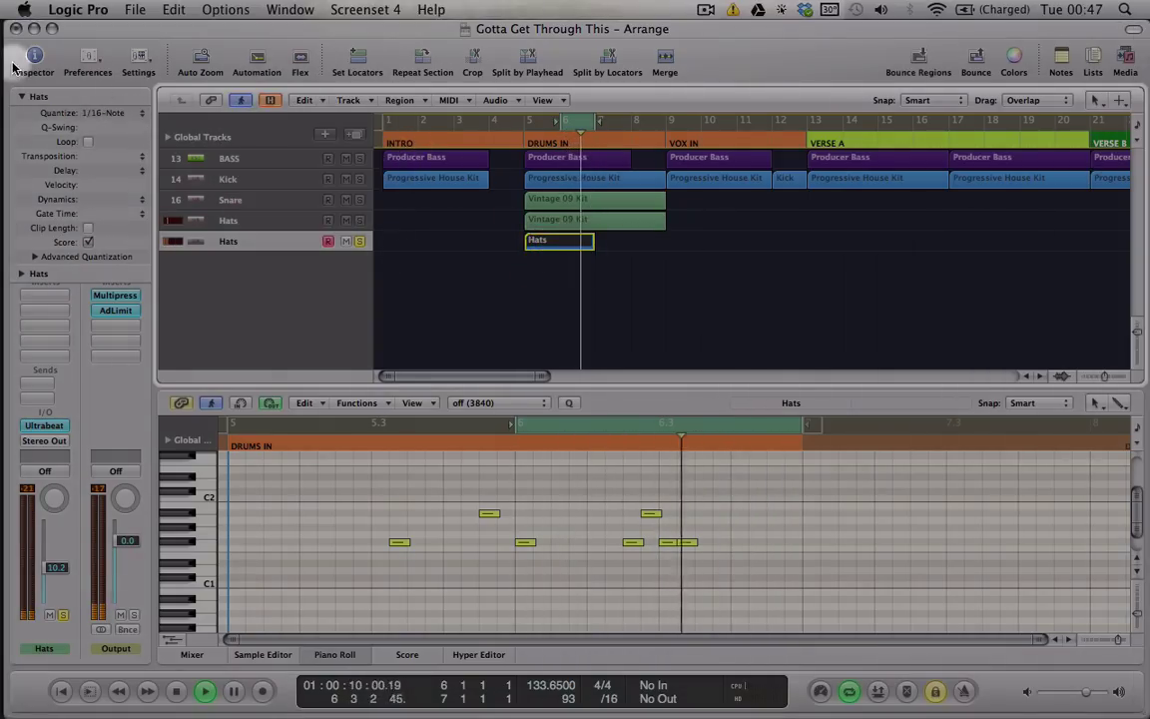
left_click(141, 113)
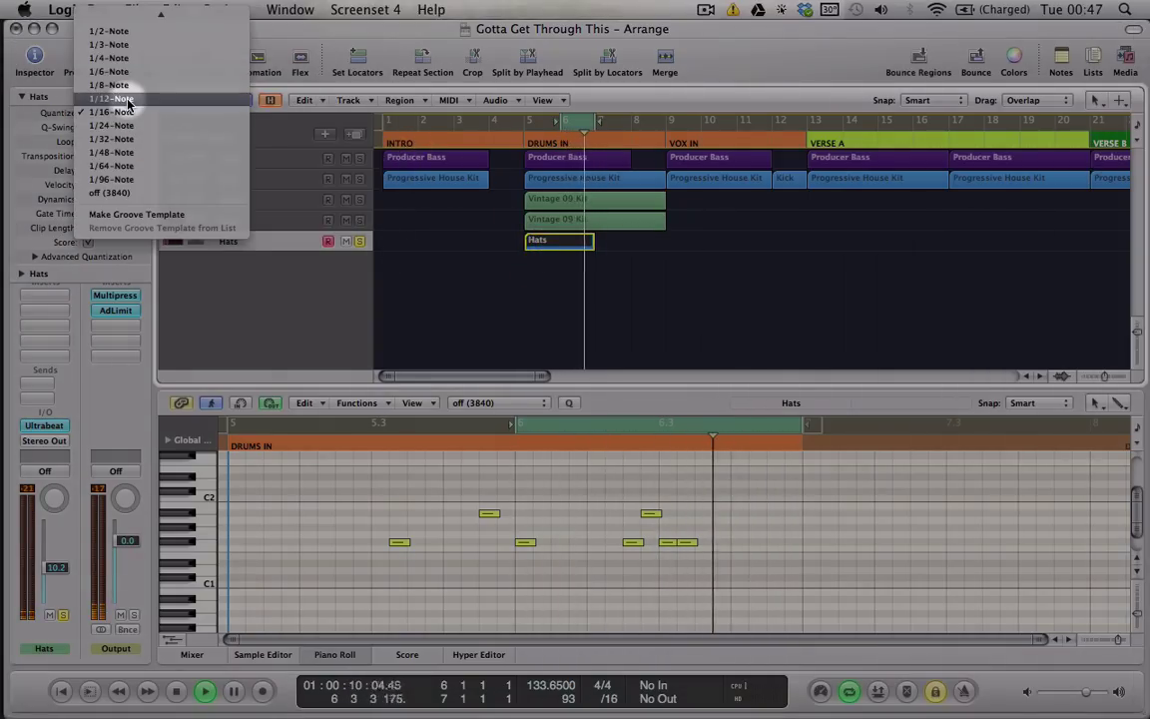
mouse_move(137, 10)
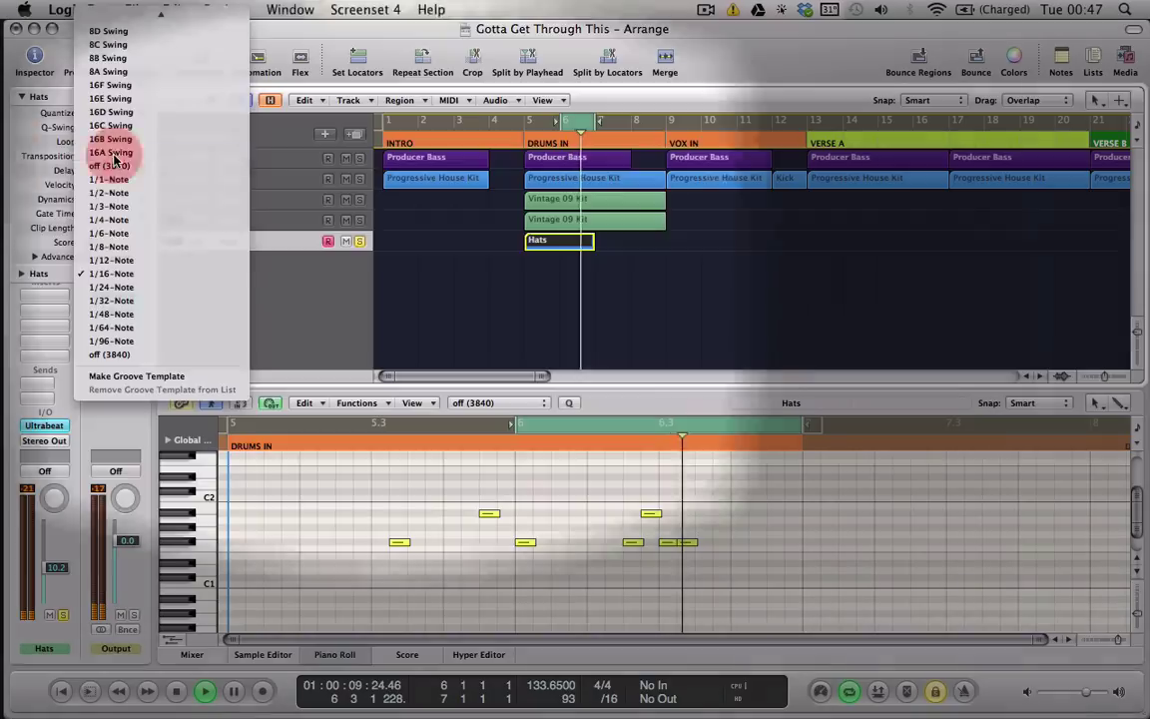
left_click(113, 152)
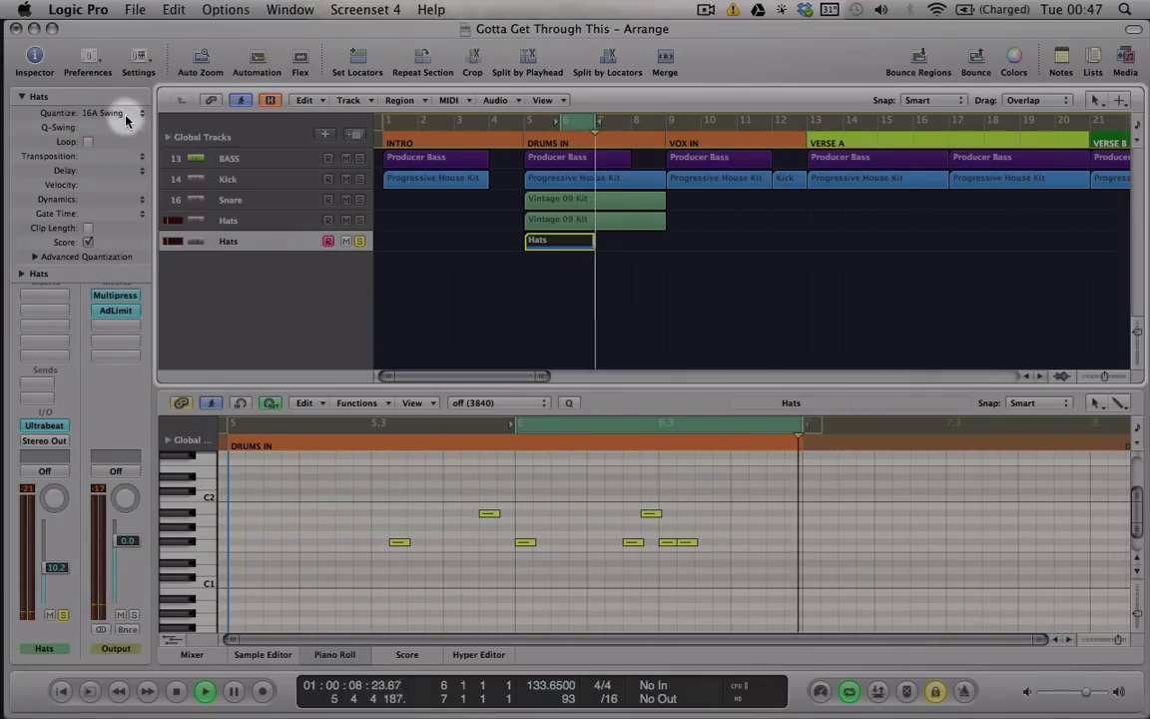
left_click(120, 114)
left_click(110, 85)
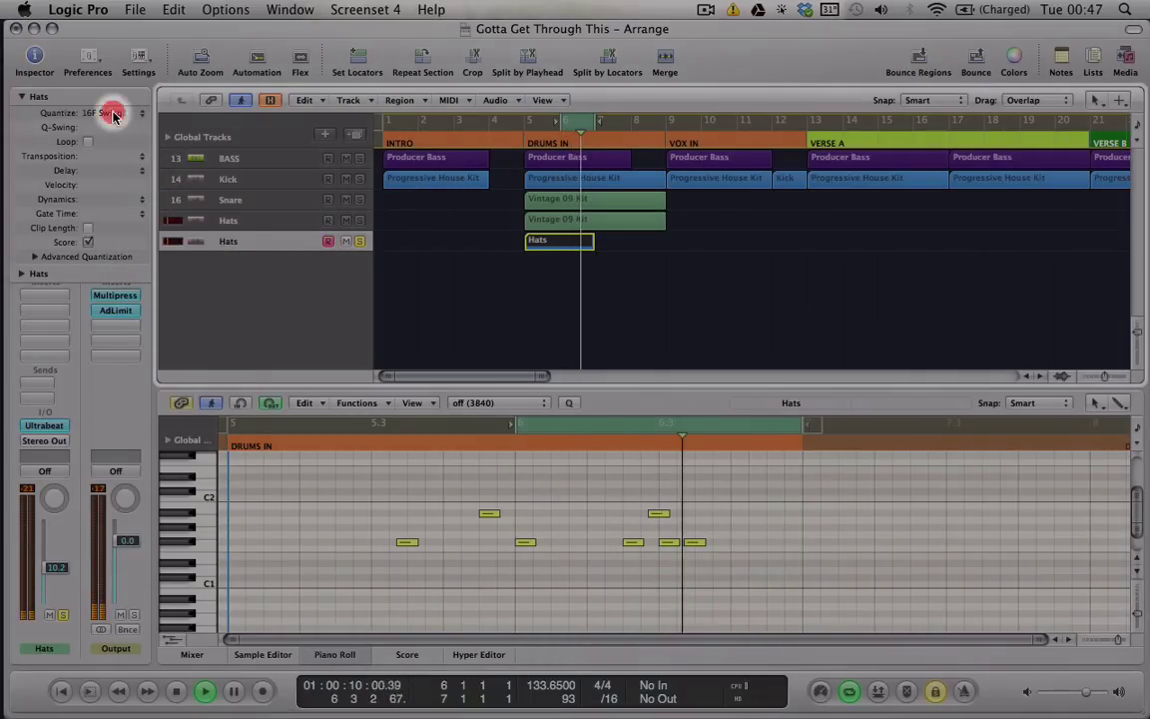
left_click(115, 113)
left_click(112, 138)
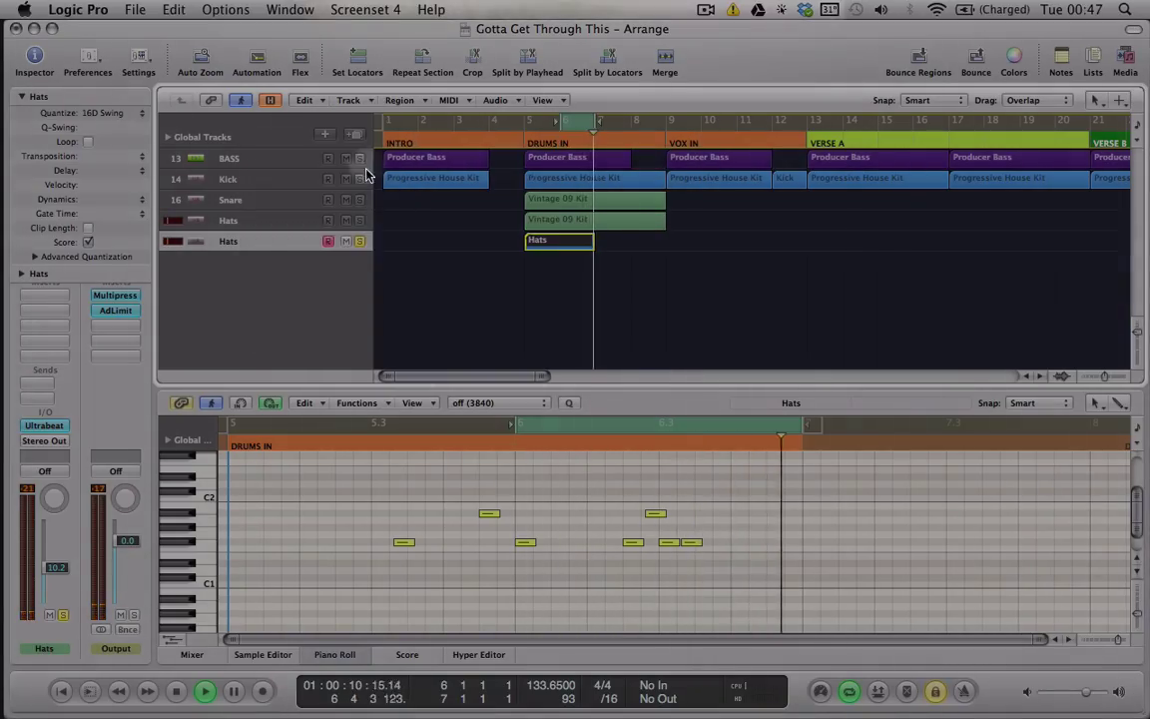
Solo the Snare, Hats and Kick tracks and move the cycle start back to bar 5.
left_click(360, 200)
left_click(359, 220)
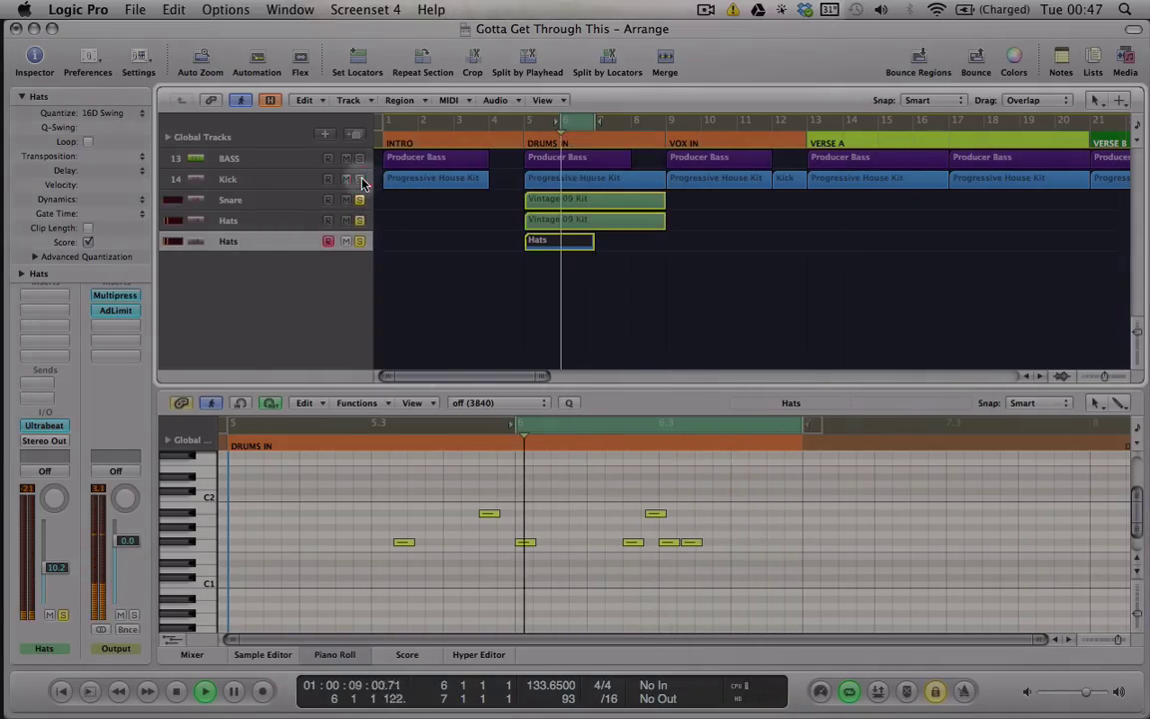
left_click(359, 179)
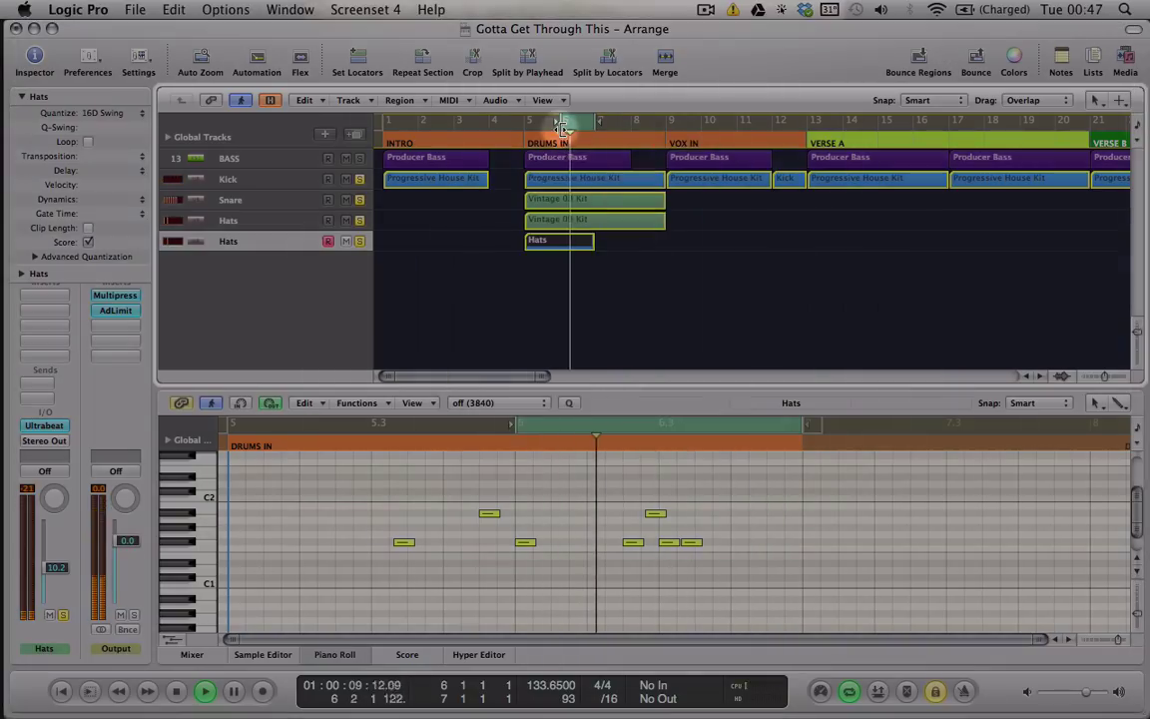
left_click(540, 124)
left_click_drag(540, 124, 527, 124)
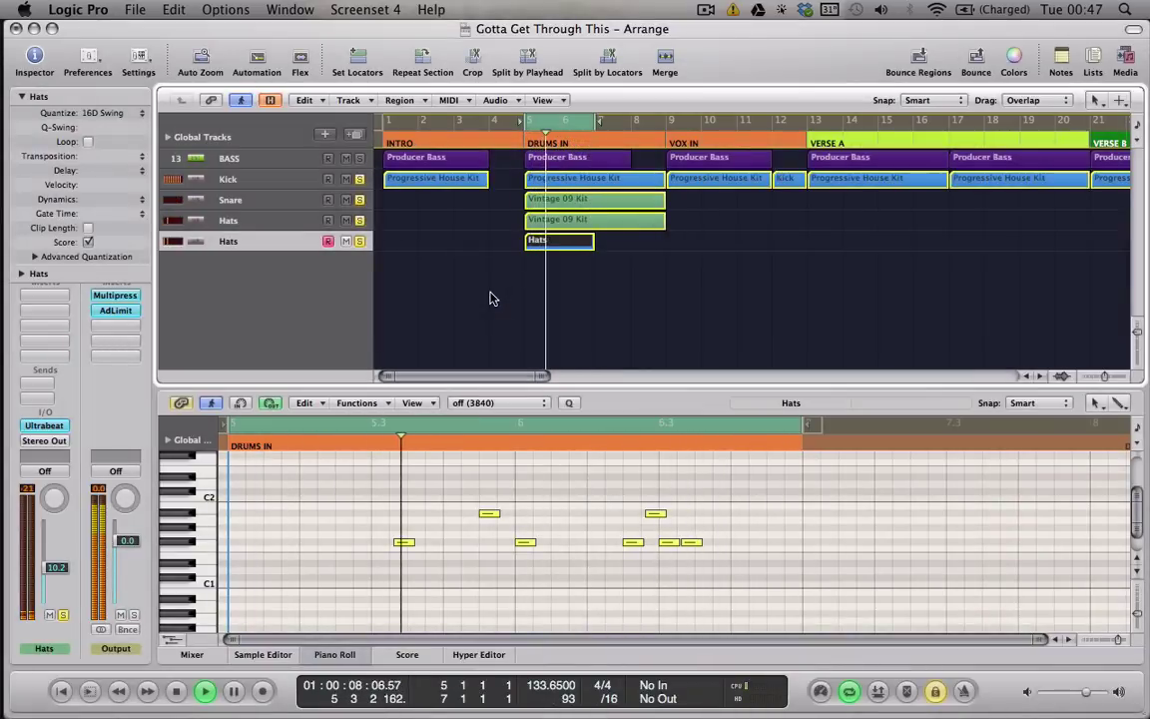
Copy track 18's Hats region to bar 7 and merge both Hats regions into one.
left_click(493, 289)
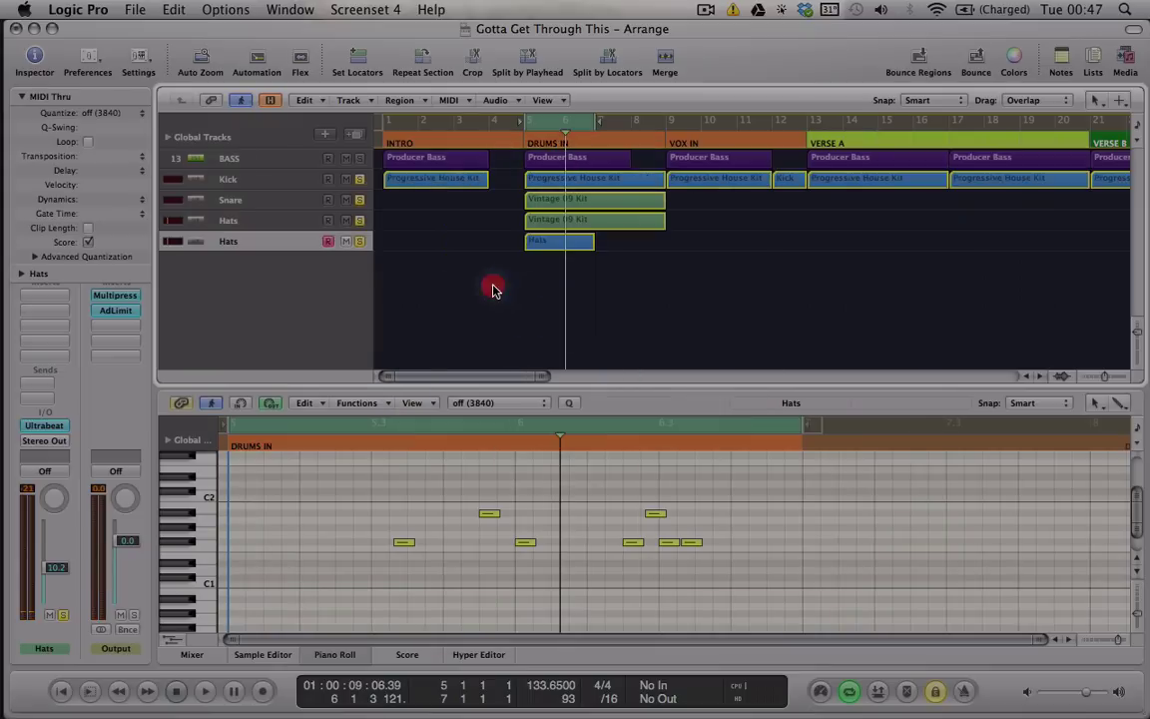
left_click(557, 248)
left_click(406, 653)
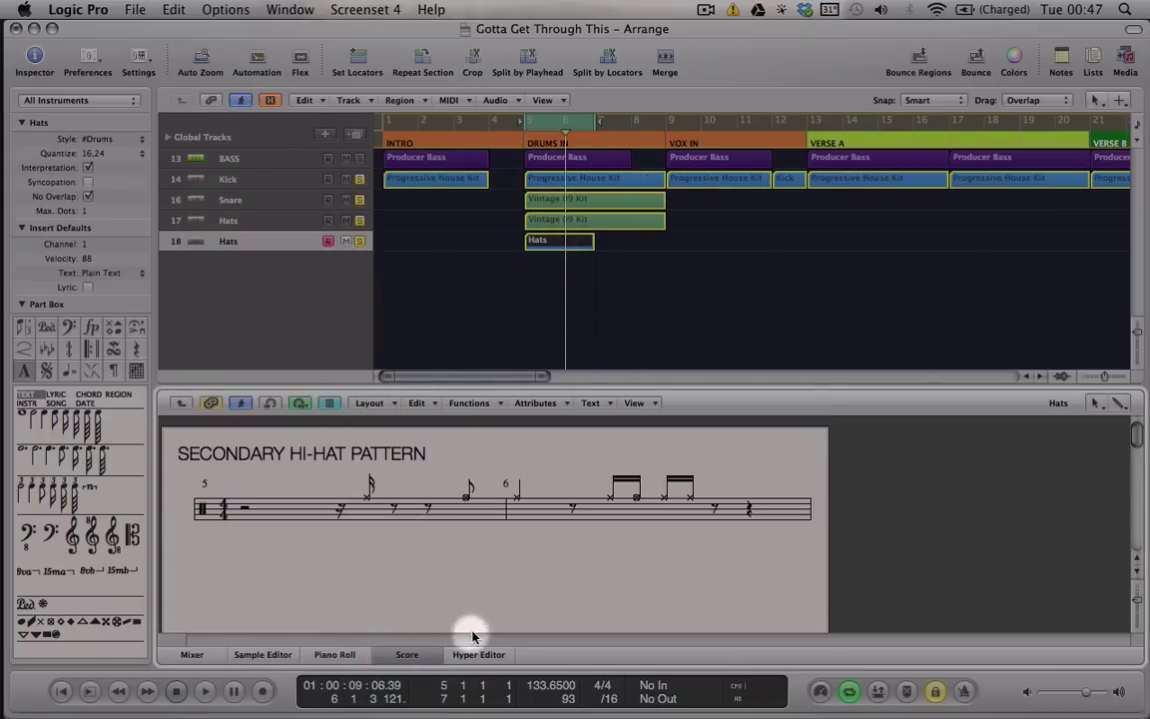
left_click(409, 656)
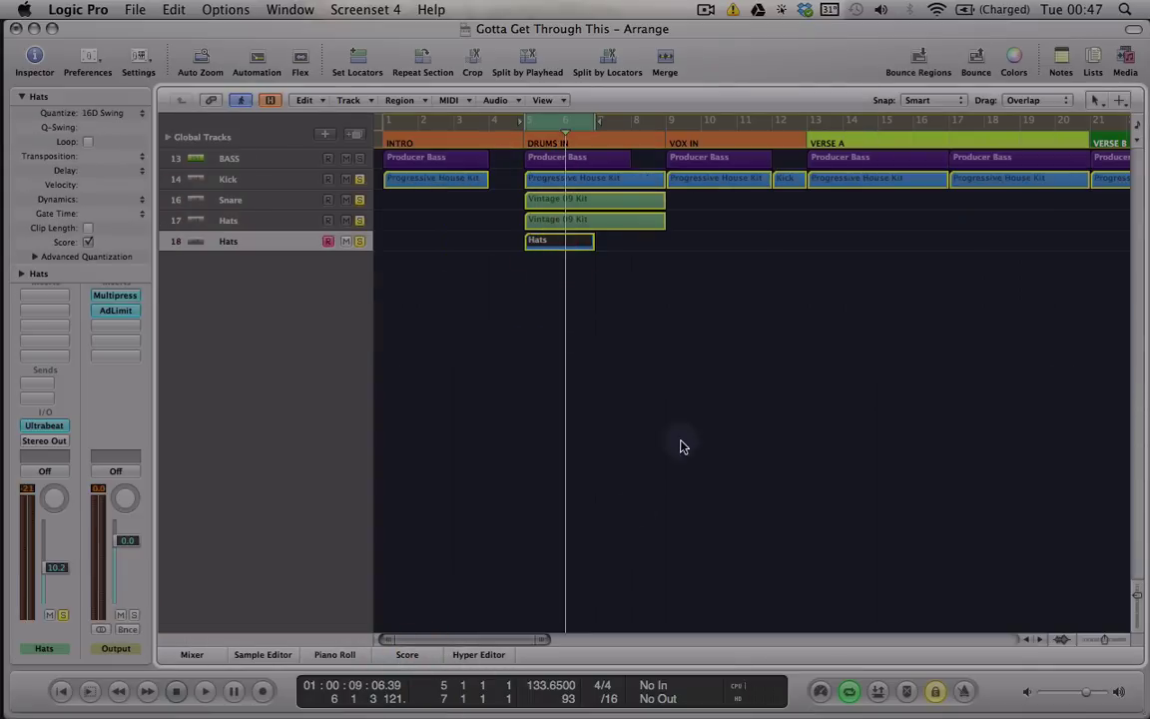
left_click_drag(550, 246, 620, 245)
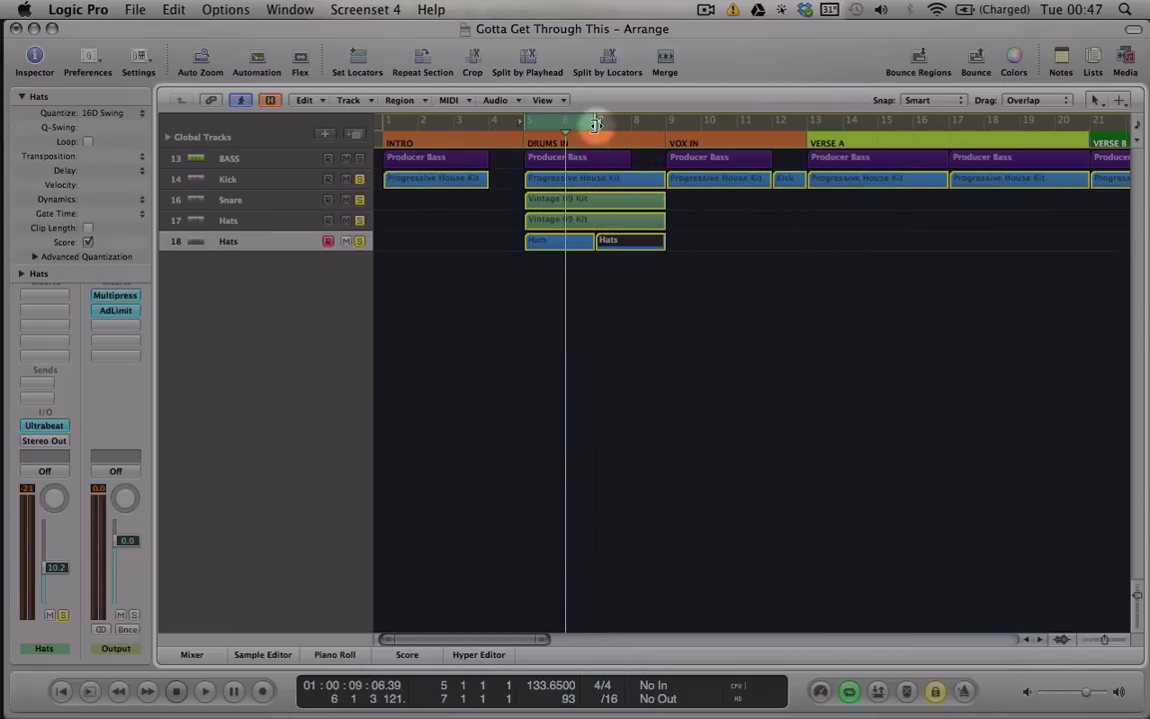
left_click_drag(489, 250, 639, 257)
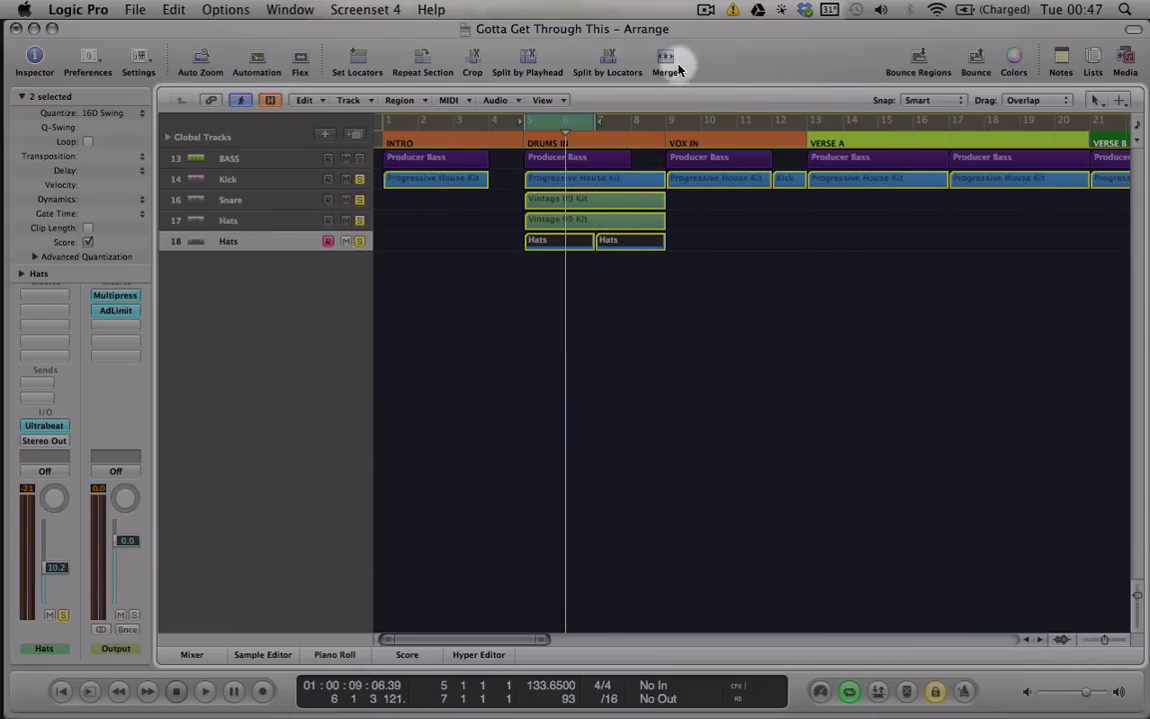
left_click(436, 365)
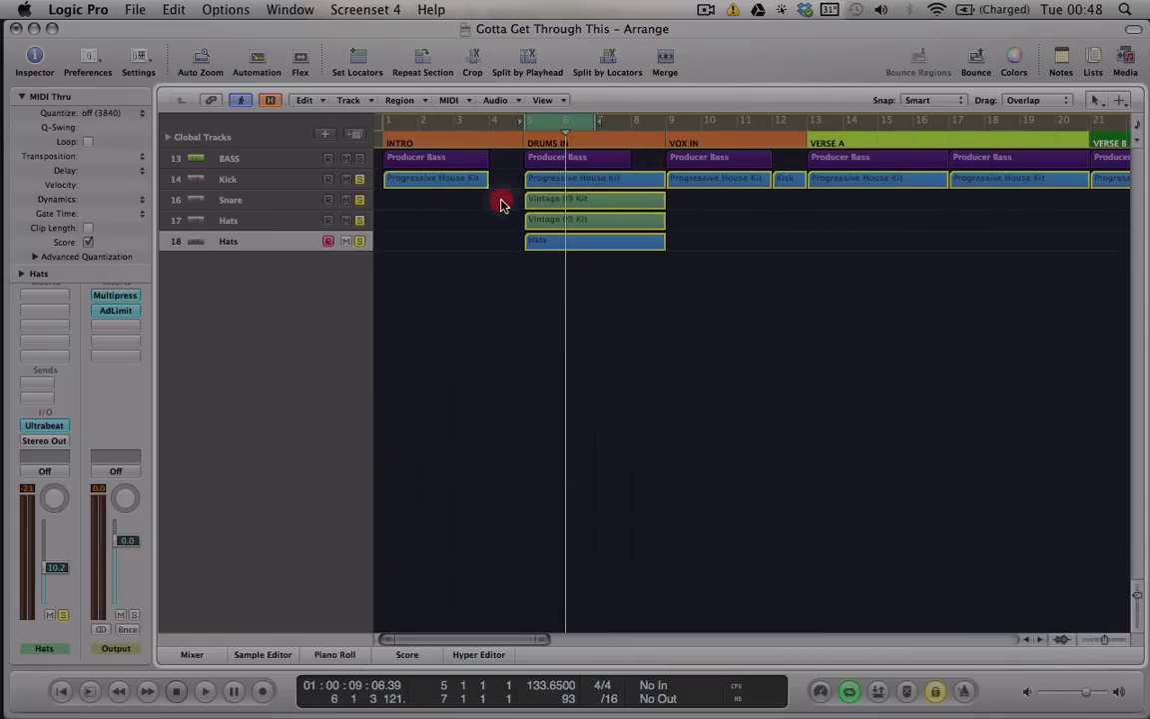
Play the Snare and Hats regions and extend the cycle range to end at bar 9.
left_click_drag(502, 204, 570, 275)
key("space")
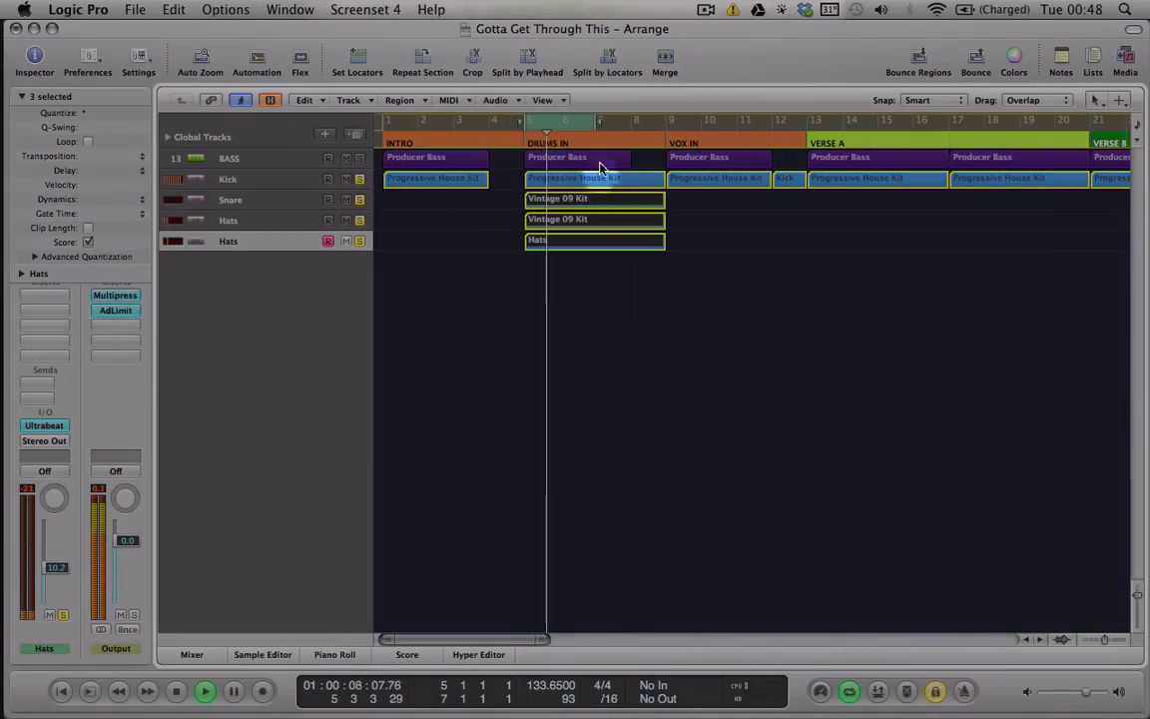
key("space")
left_click_drag(600, 127, 667, 126)
left_click(604, 326)
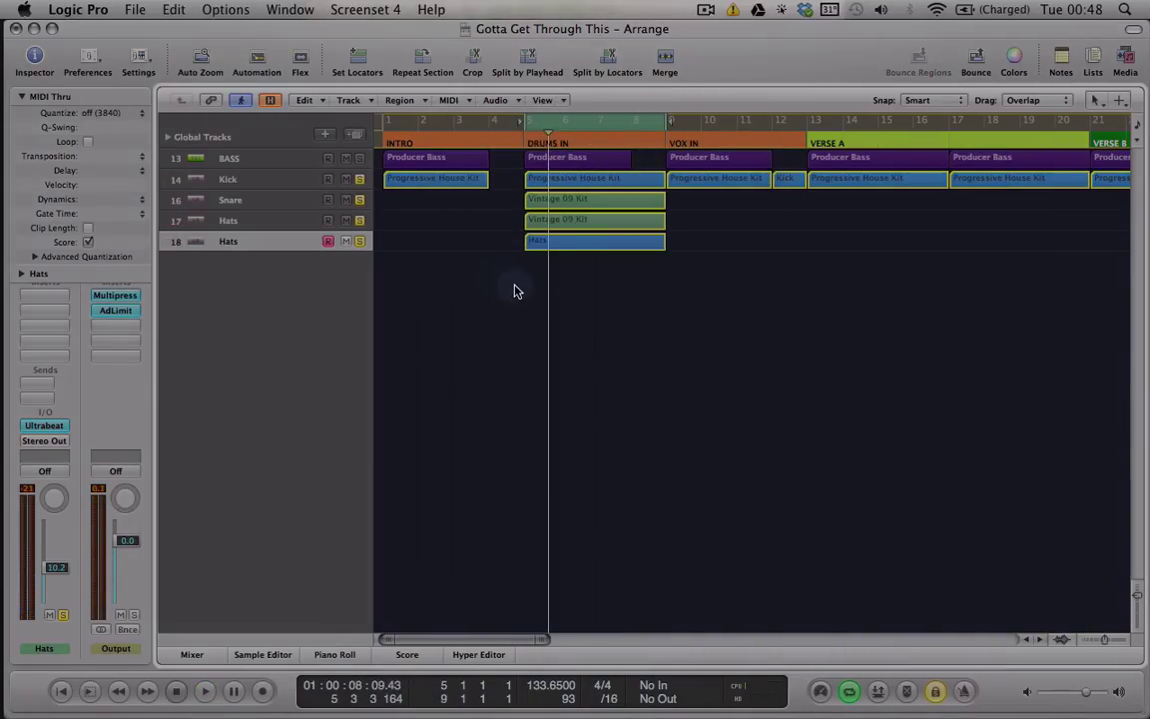
left_click_drag(589, 297, 592, 204)
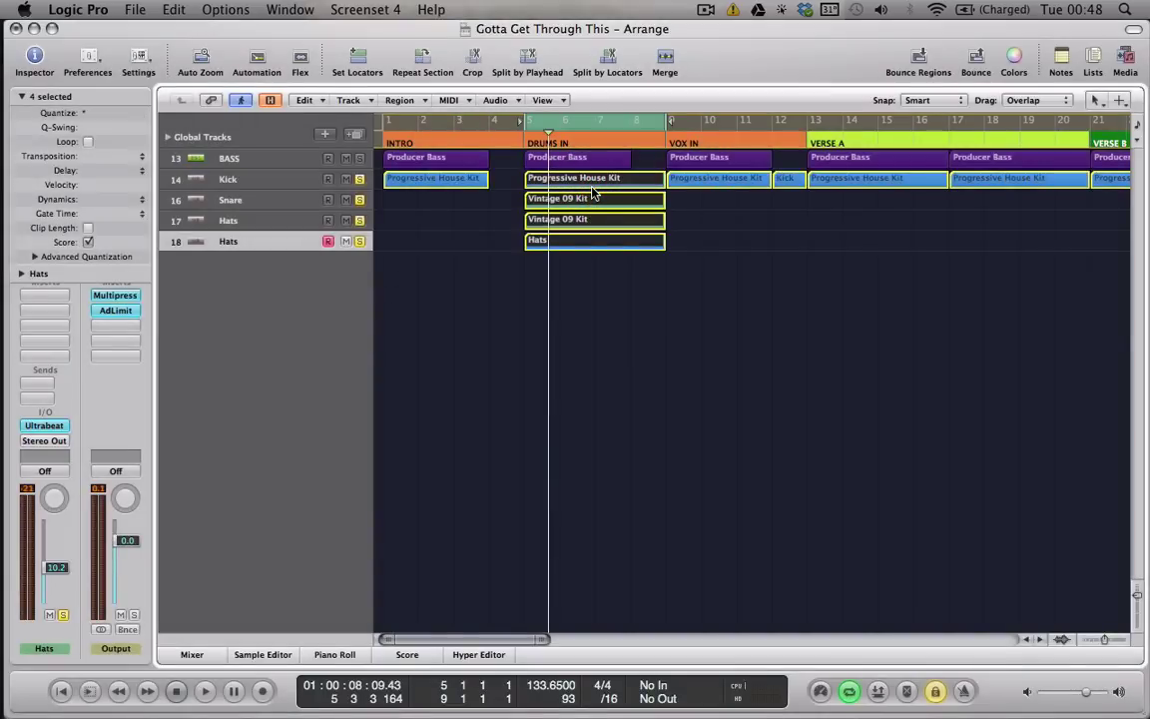
scroll(592, 193, "down", 10)
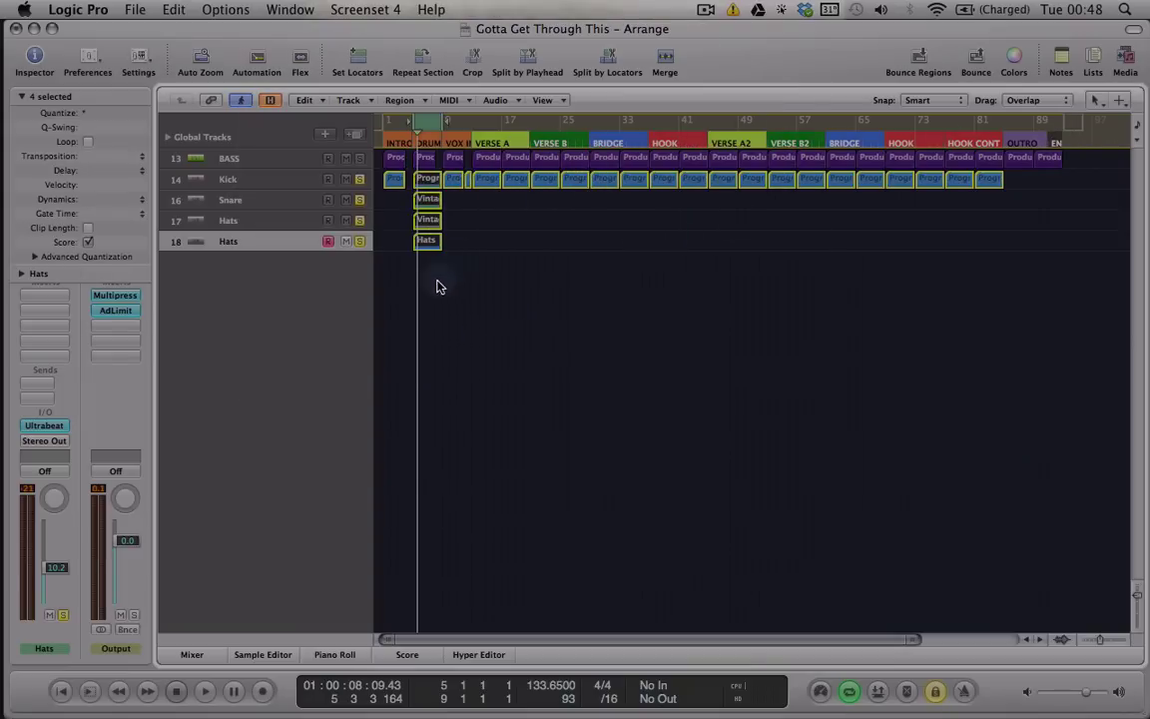
left_click_drag(434, 286, 432, 185)
scroll(431, 185, "up", 8)
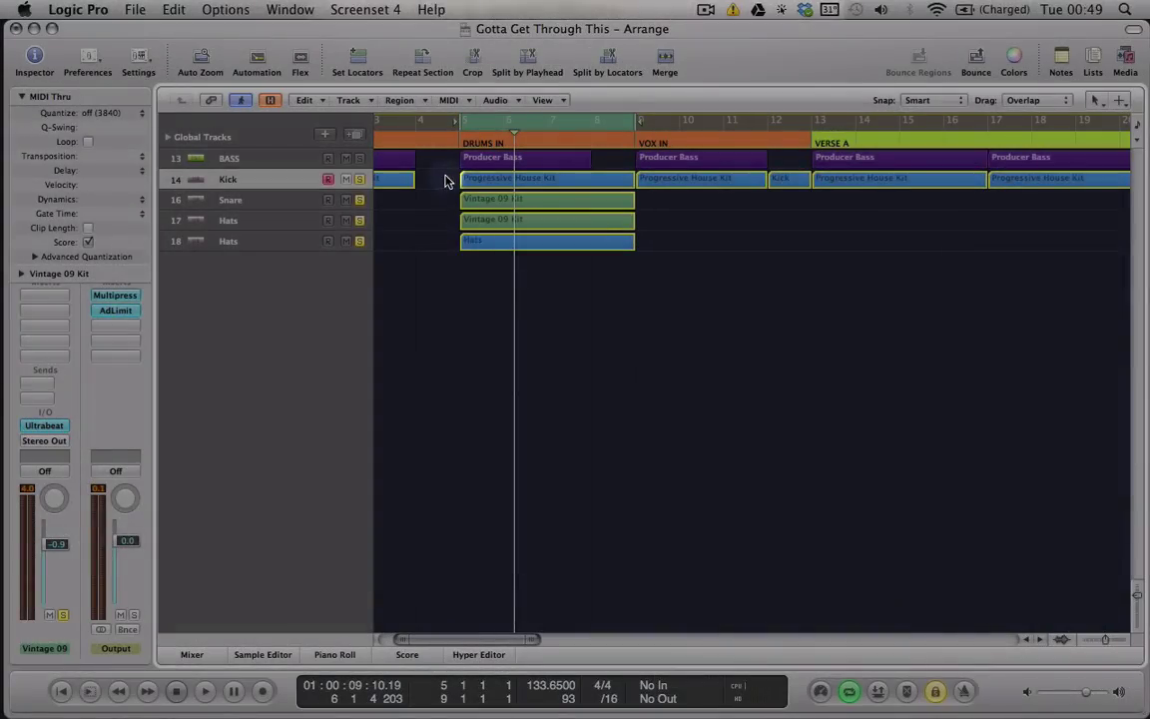
left_click_drag(446, 180, 526, 255)
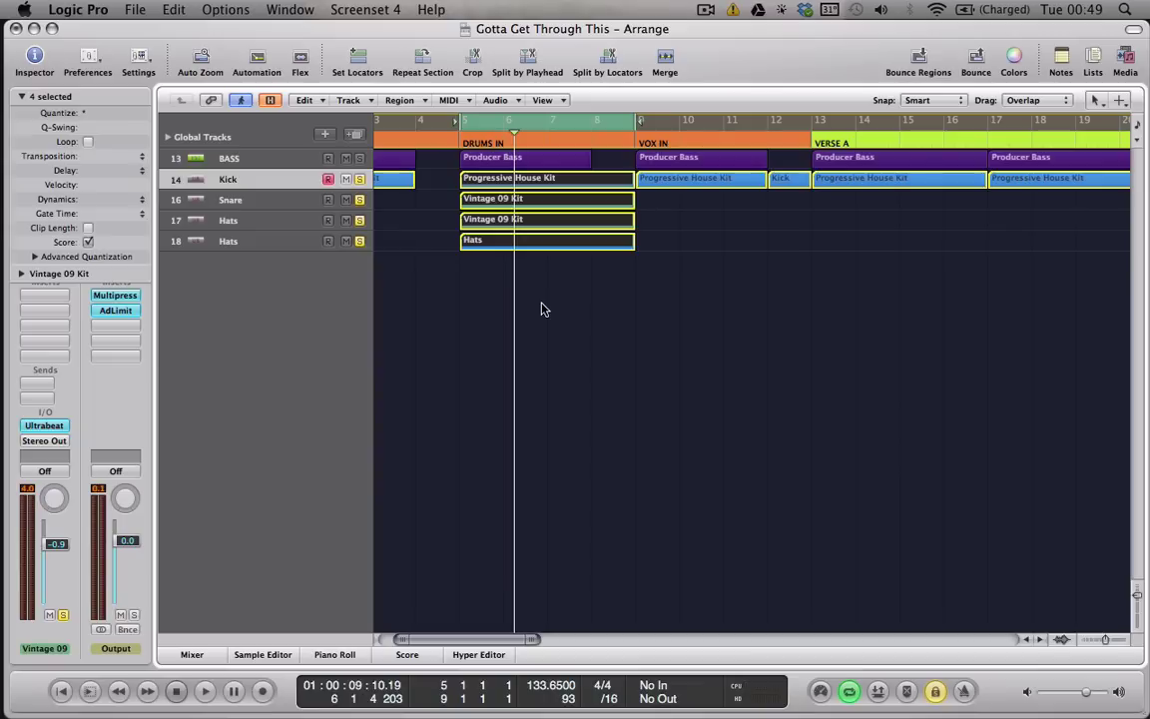
key("ctrl+Left")
key("ctrl+Left")
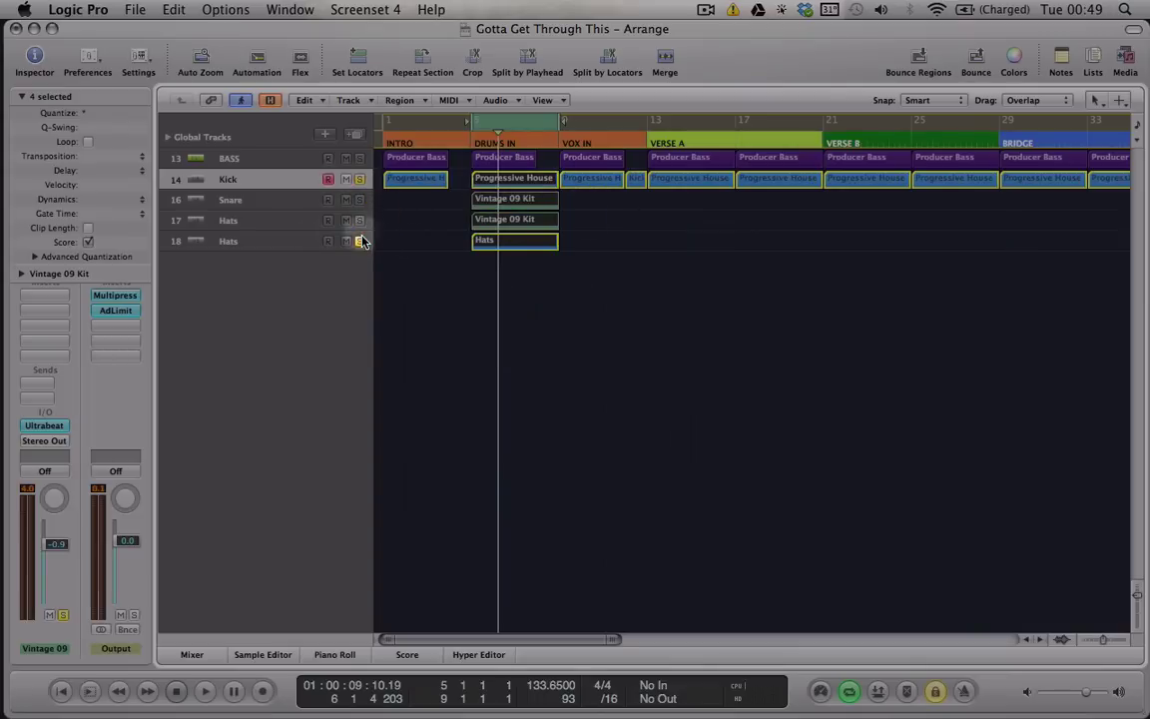
left_click(254, 182)
key("space")
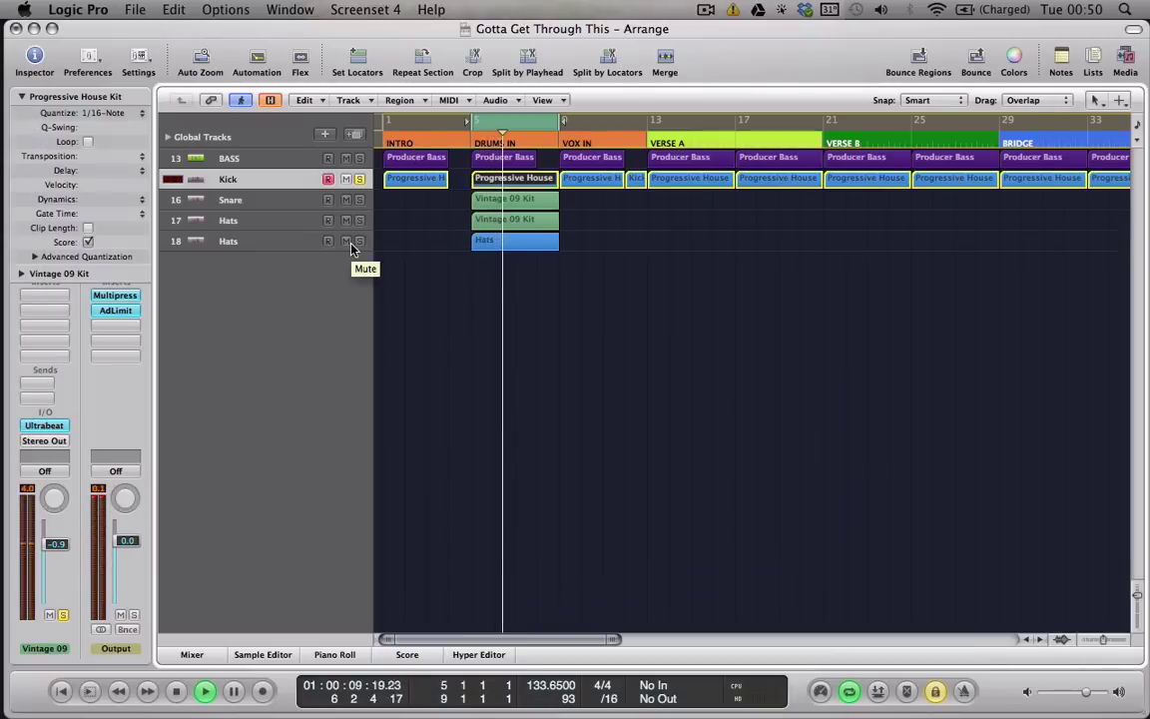
key("space")
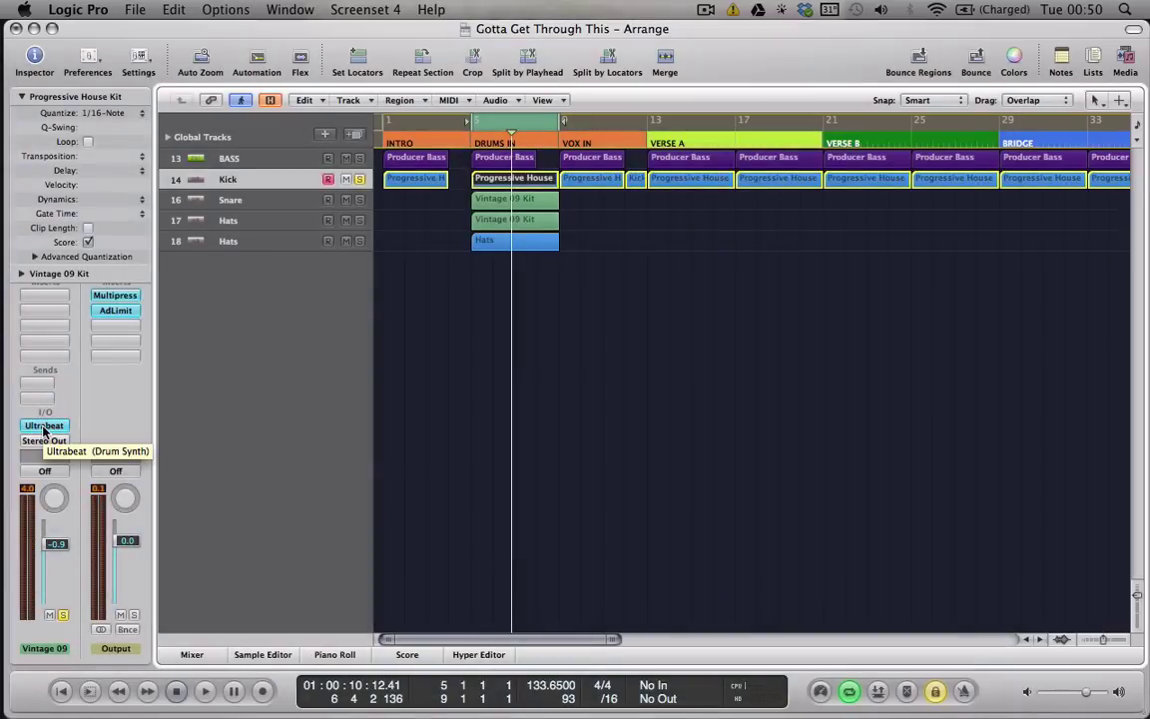
Open Ultrabeat for the Vintage 09 Kit and reposition its window.
left_click(44, 428)
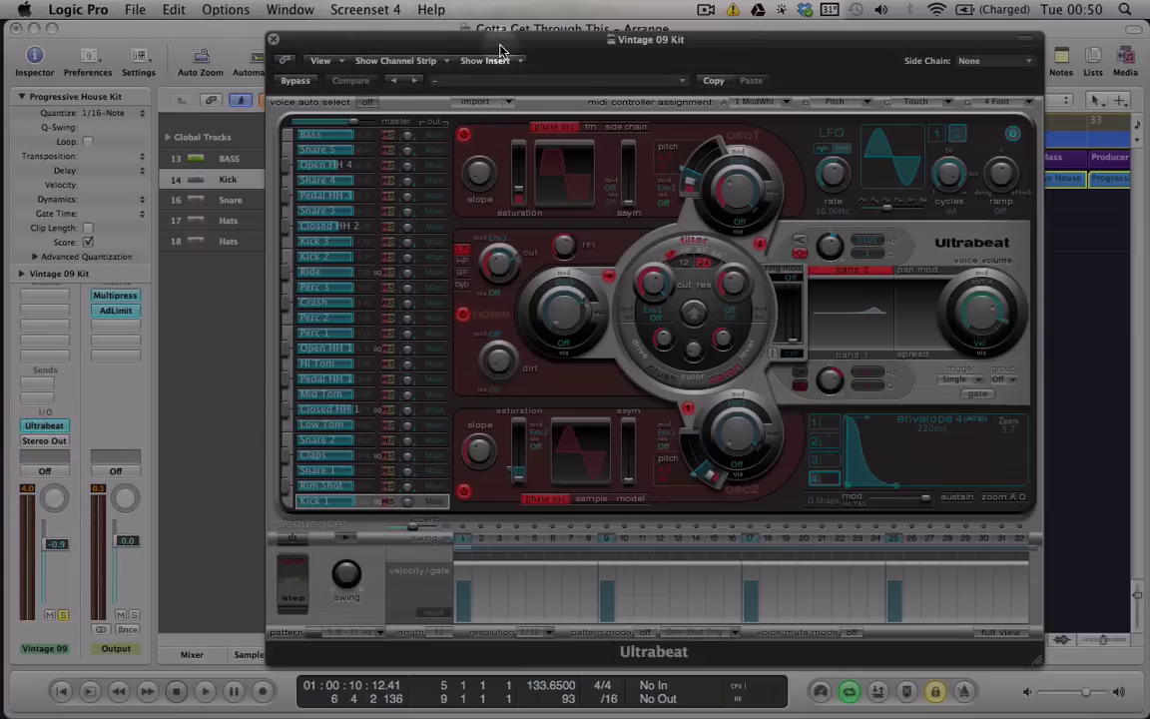
left_click_drag(499, 48, 466, 44)
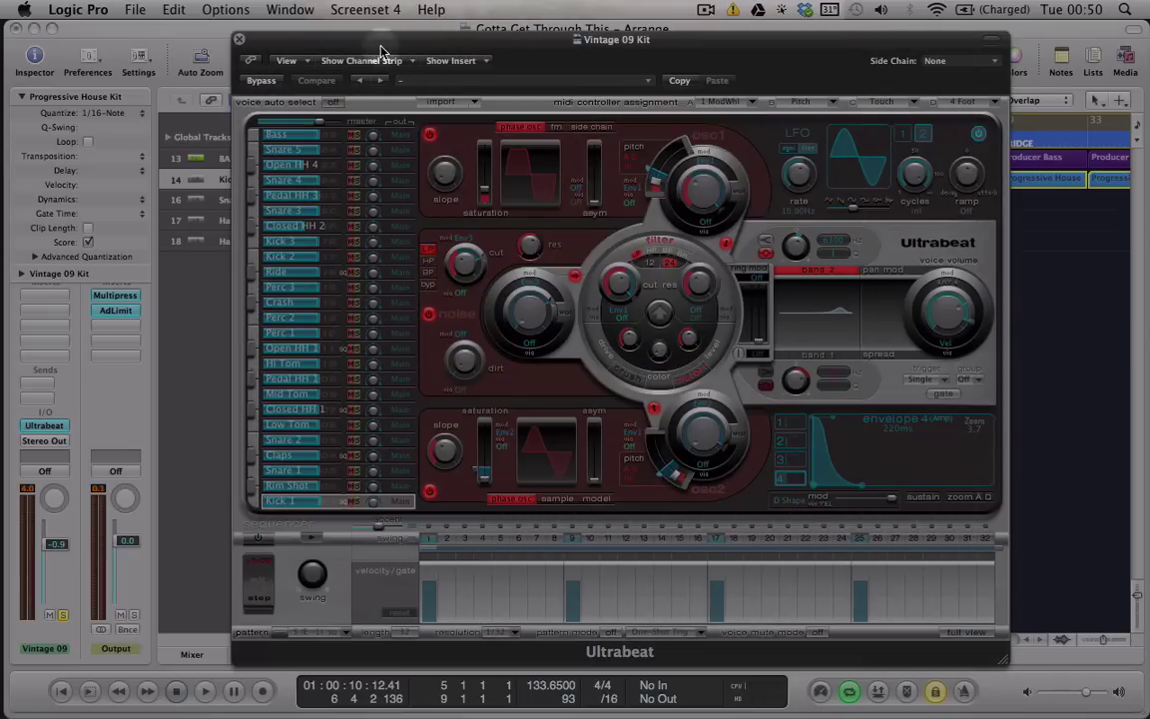
left_click_drag(385, 38, 721, 206)
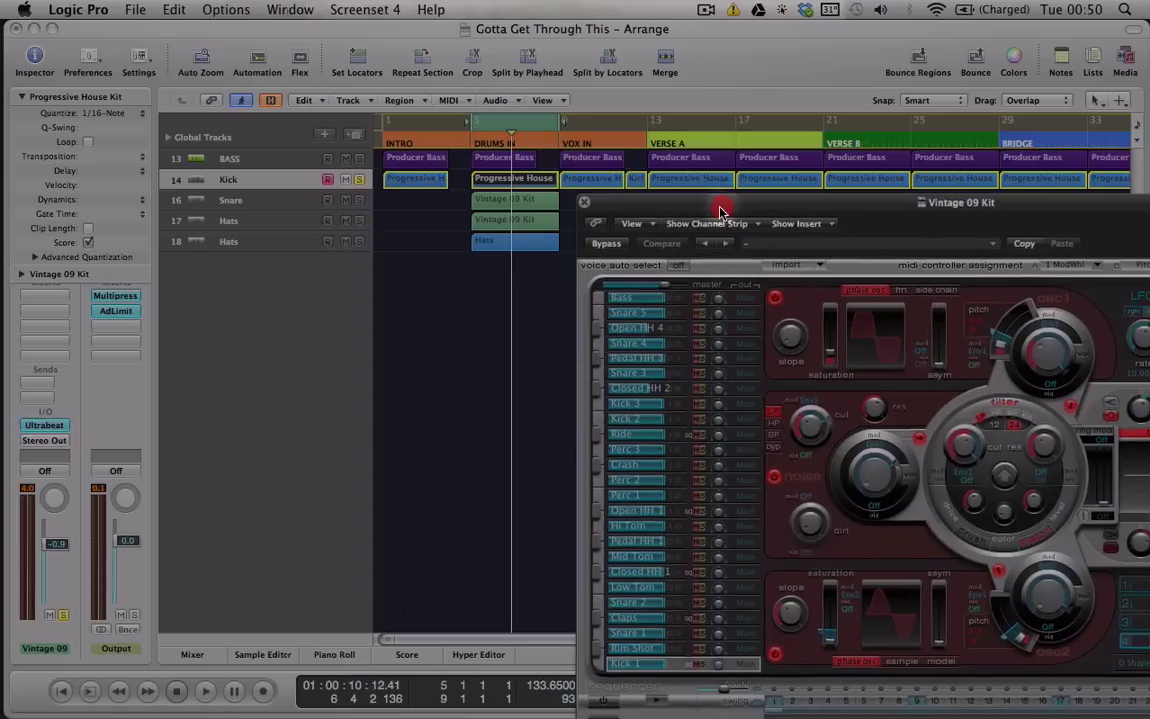
Play the song and switch Kick 1's distortion from crush to distort.
left_click(243, 191)
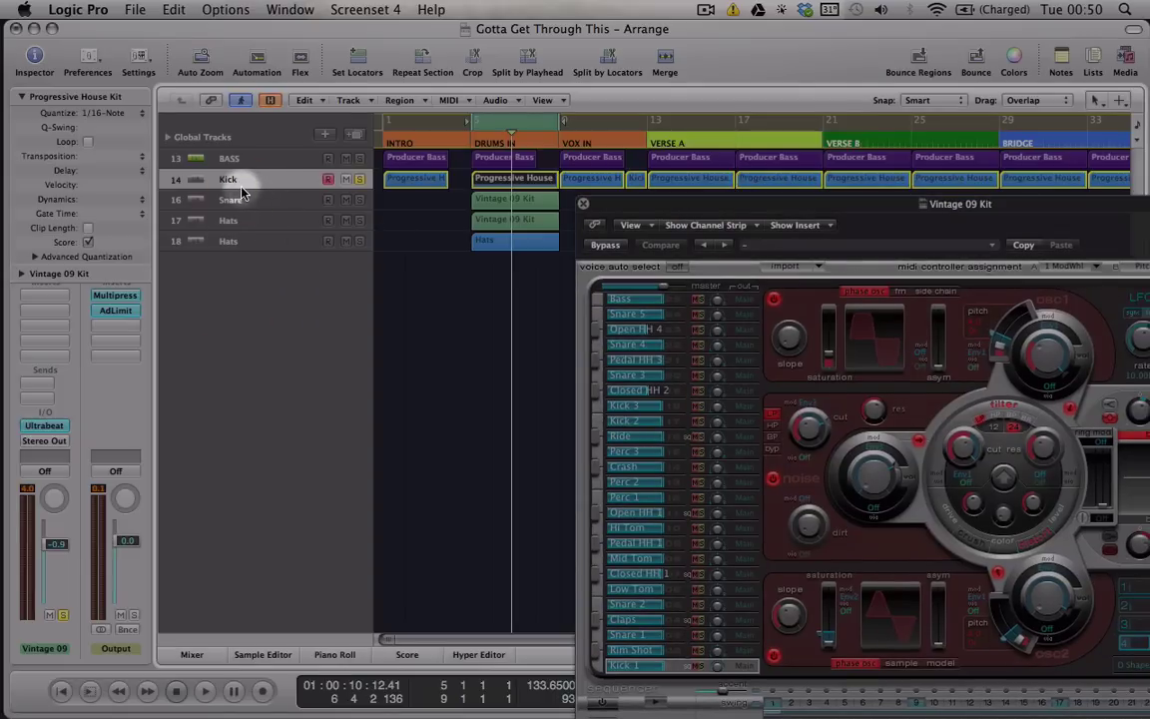
key("space")
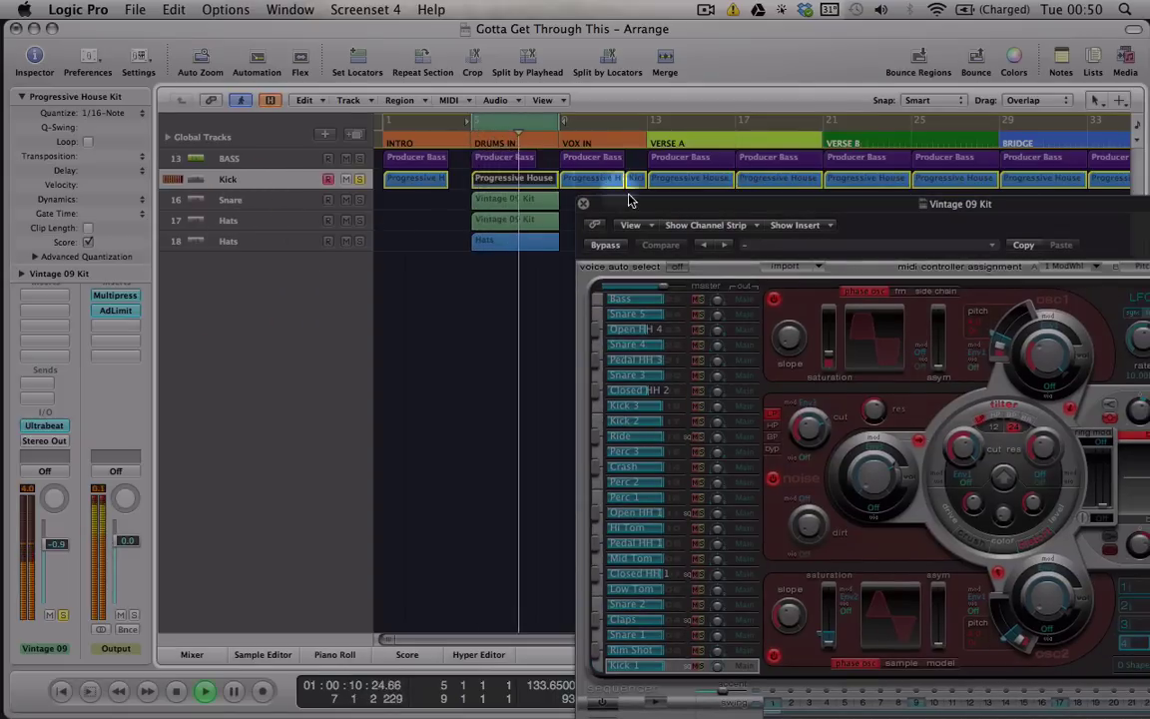
left_click_drag(632, 202, 283, 27)
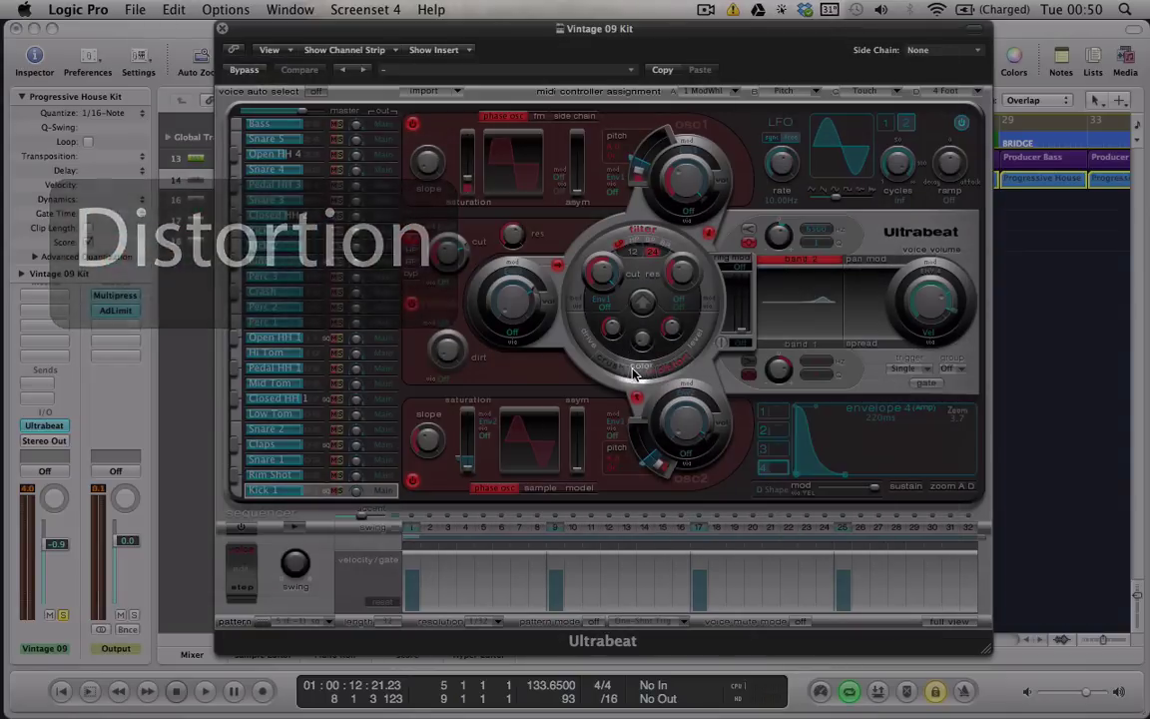
left_click(639, 369)
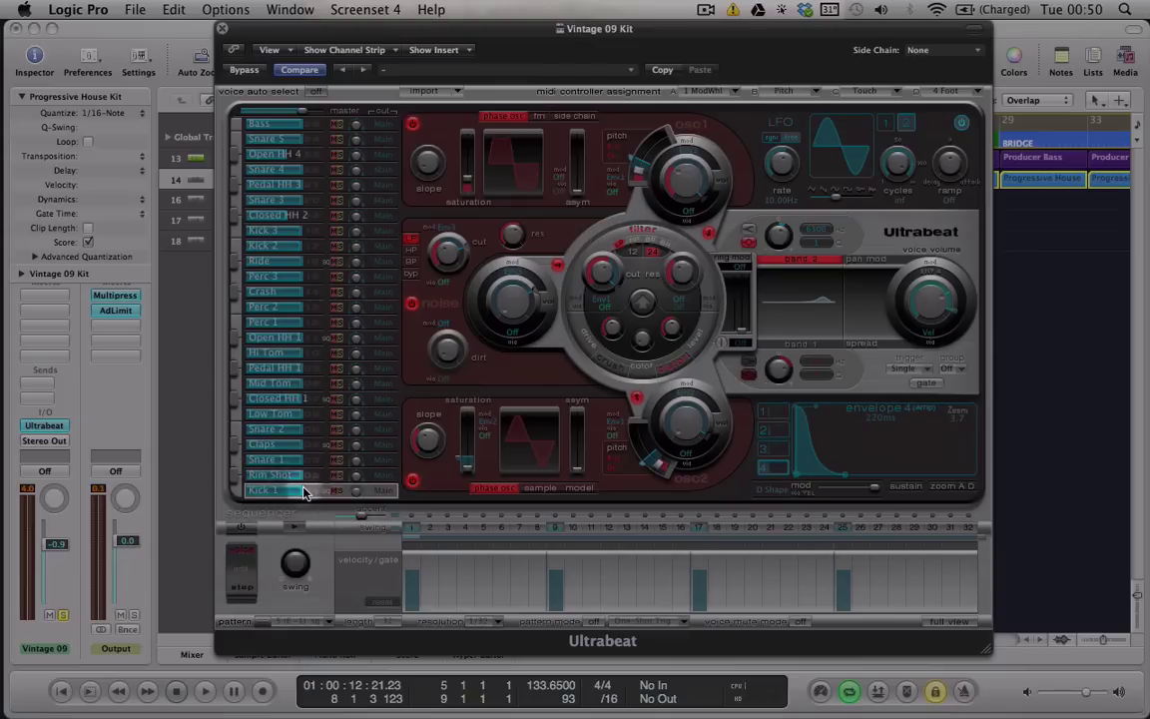
left_click(310, 463)
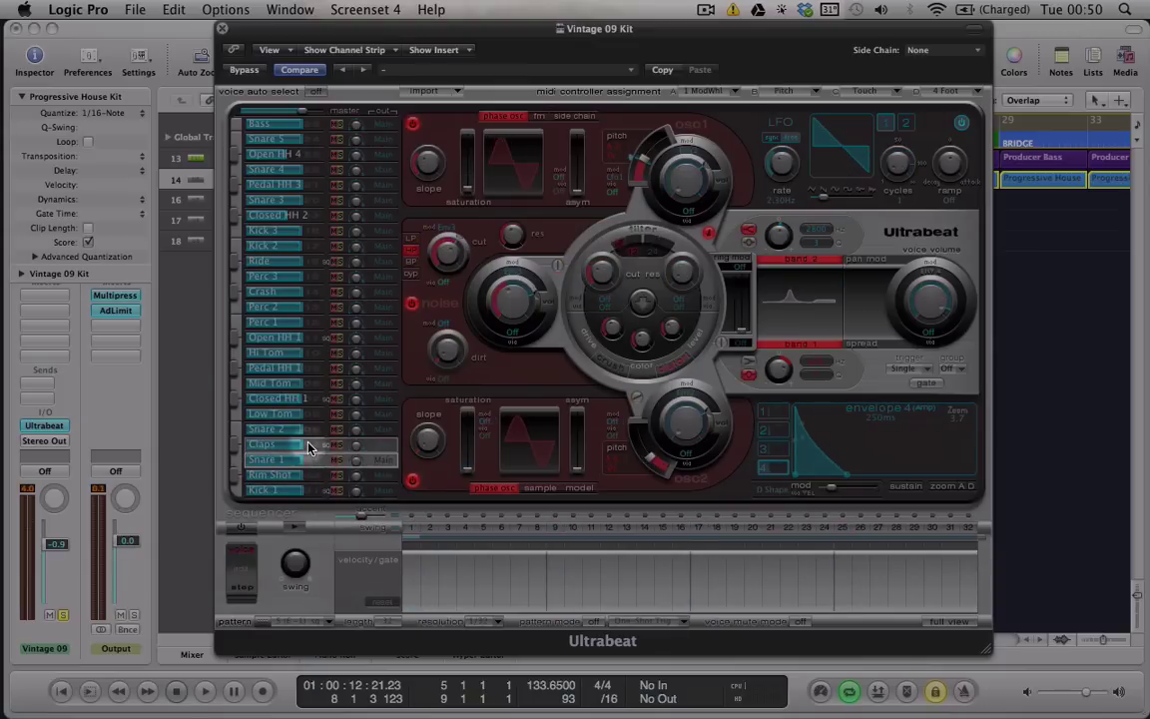
left_click(309, 430)
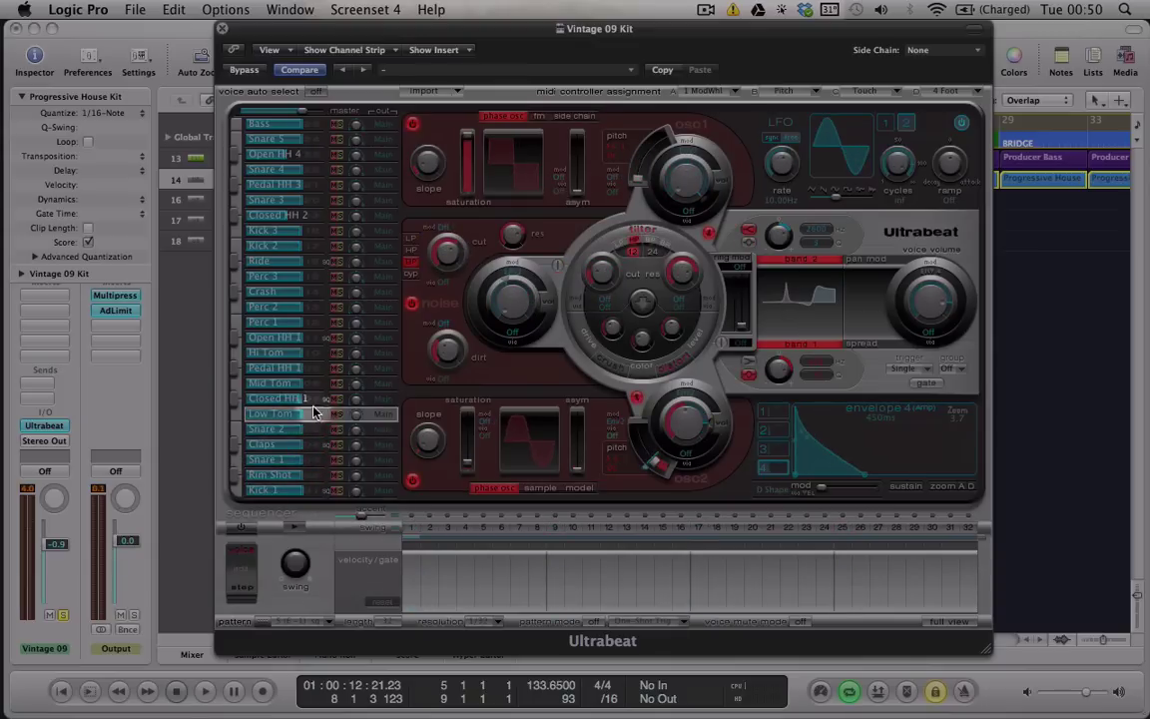
left_click(312, 401)
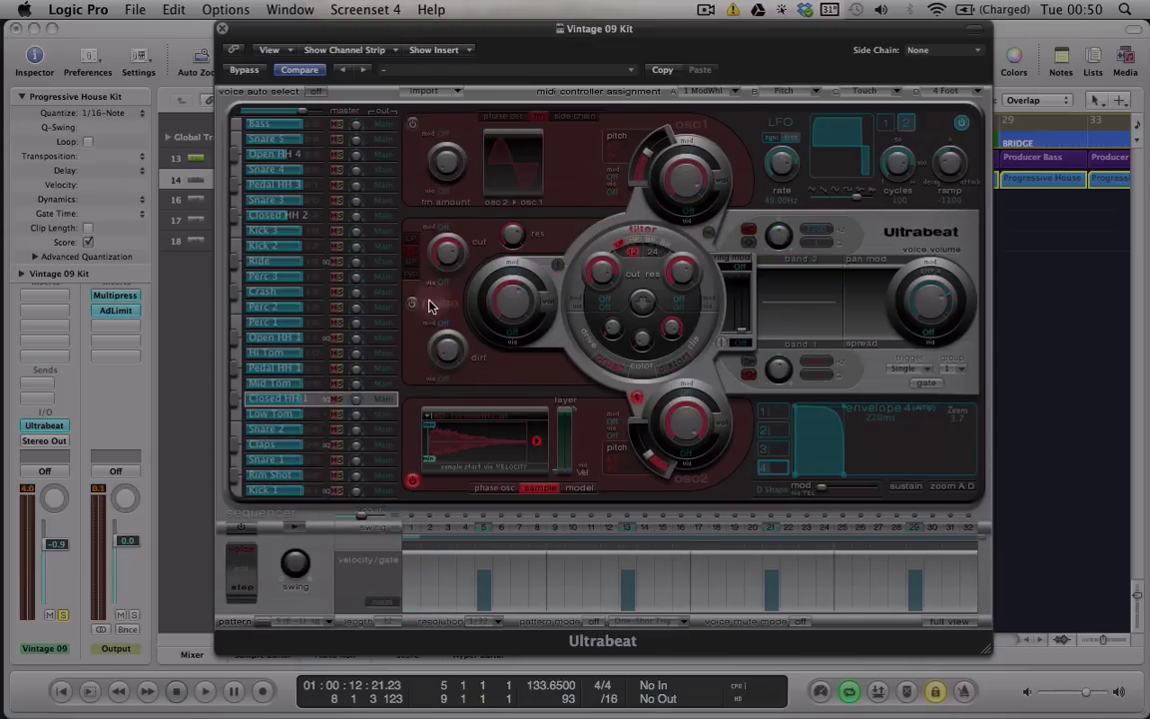
left_click(311, 384)
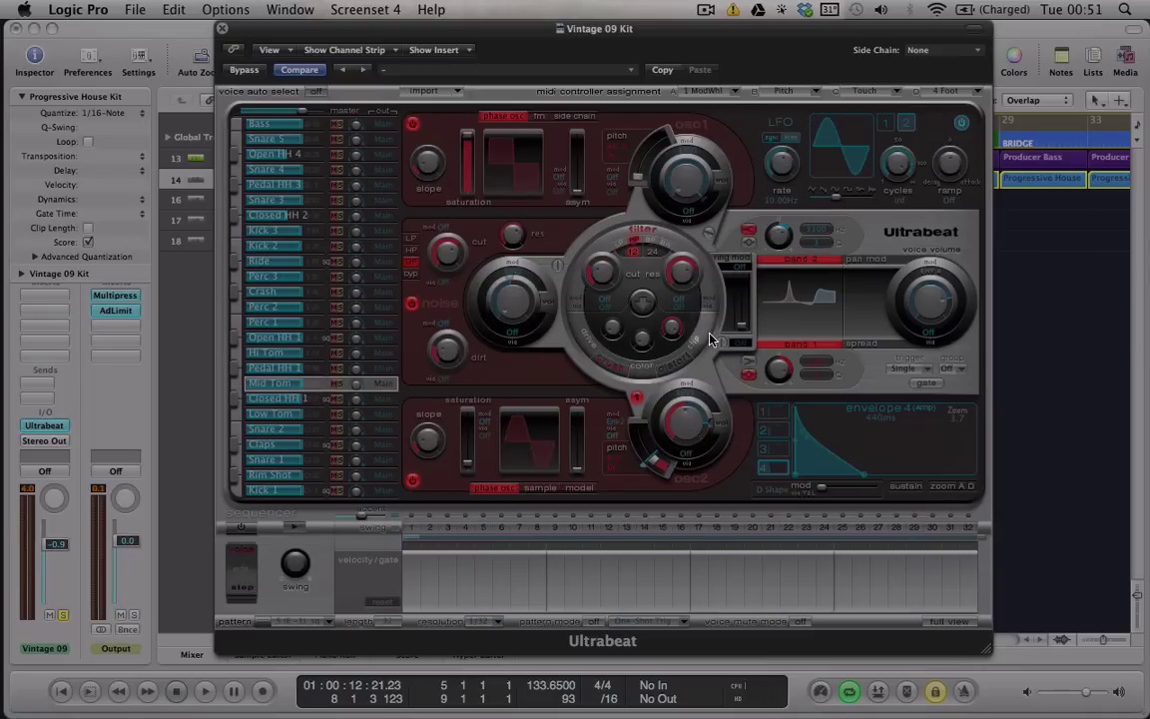
left_click(325, 429)
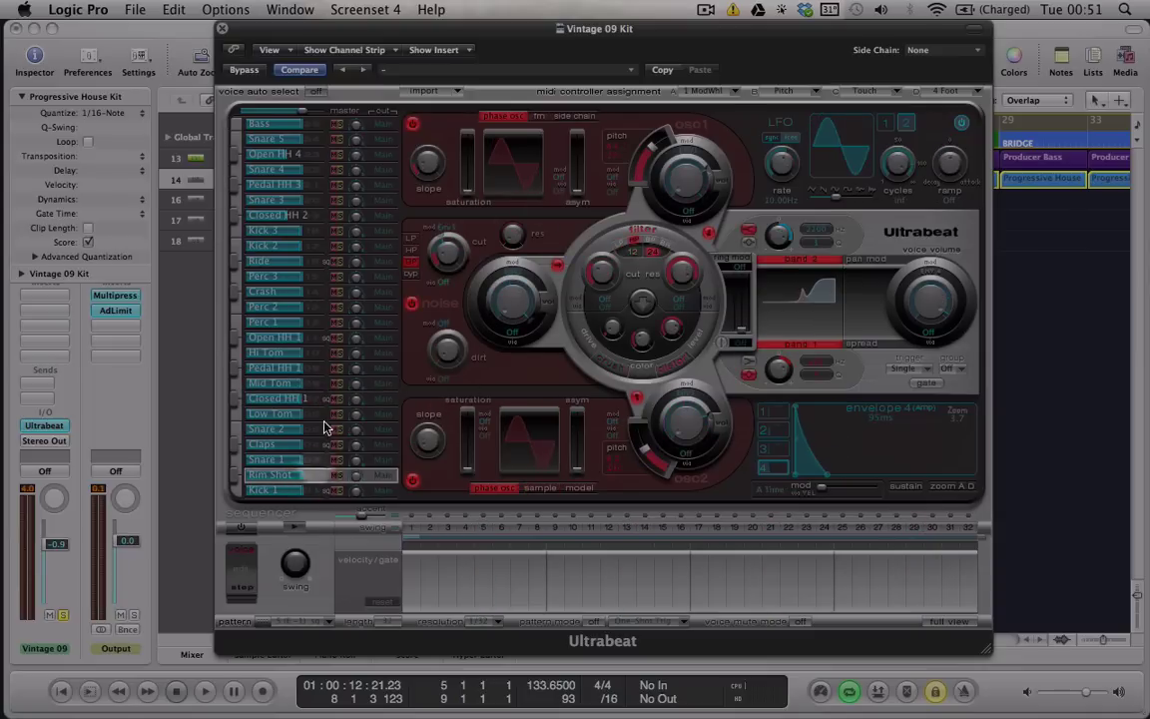
left_click(312, 496)
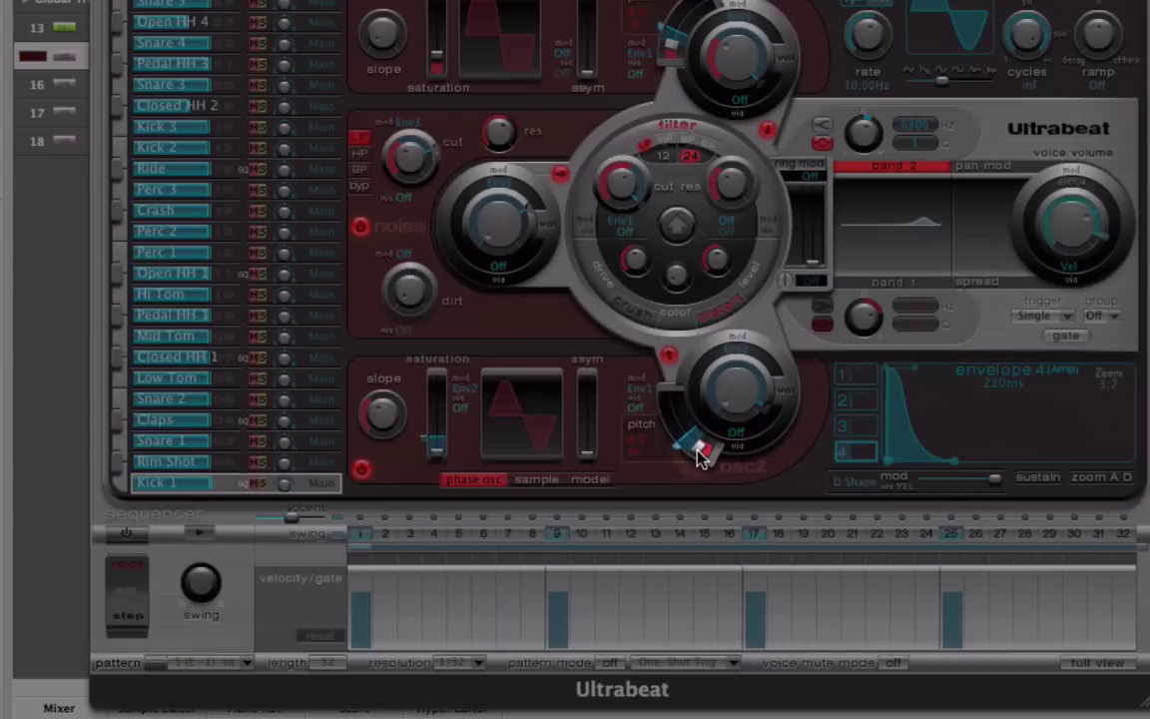
Raise Kick 1's osc2 pitch to 92.5Hz and reshape envelope 4 to a 194ms decay.
mouse_move(702, 455)
left_mouse_down()
mouse_move(679, 428)
mouse_move(689, 449)
left_mouse_up()
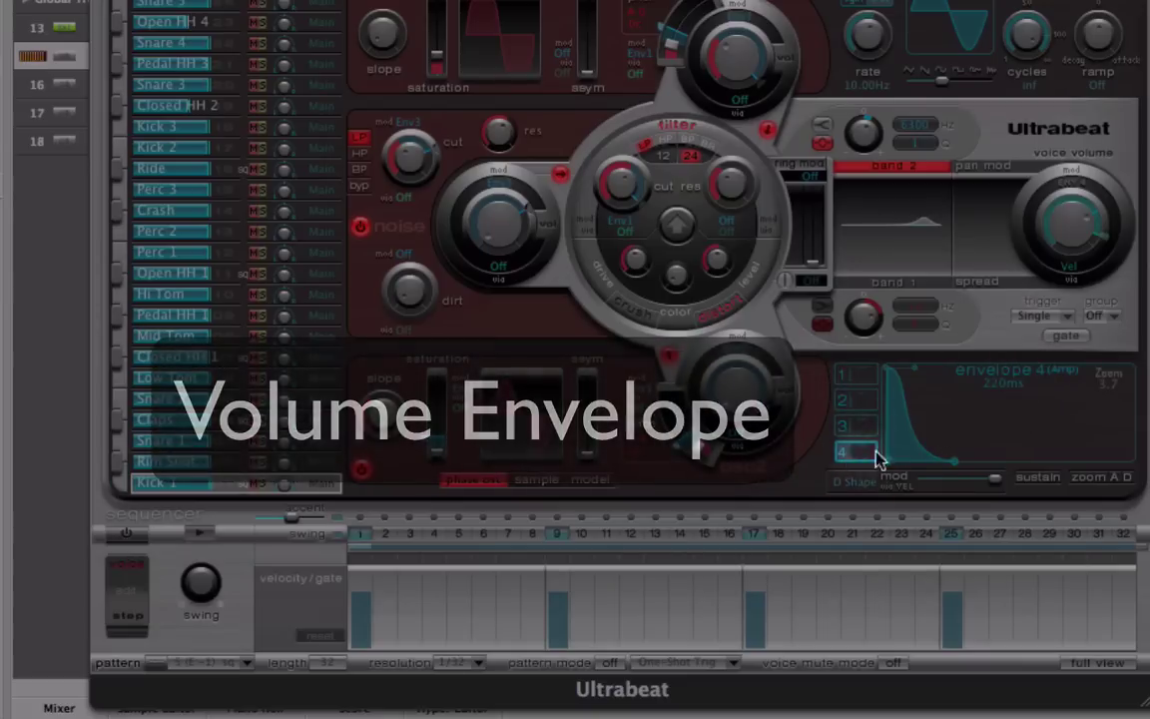
mouse_move(953, 462)
left_click_drag(953, 462, 925, 466)
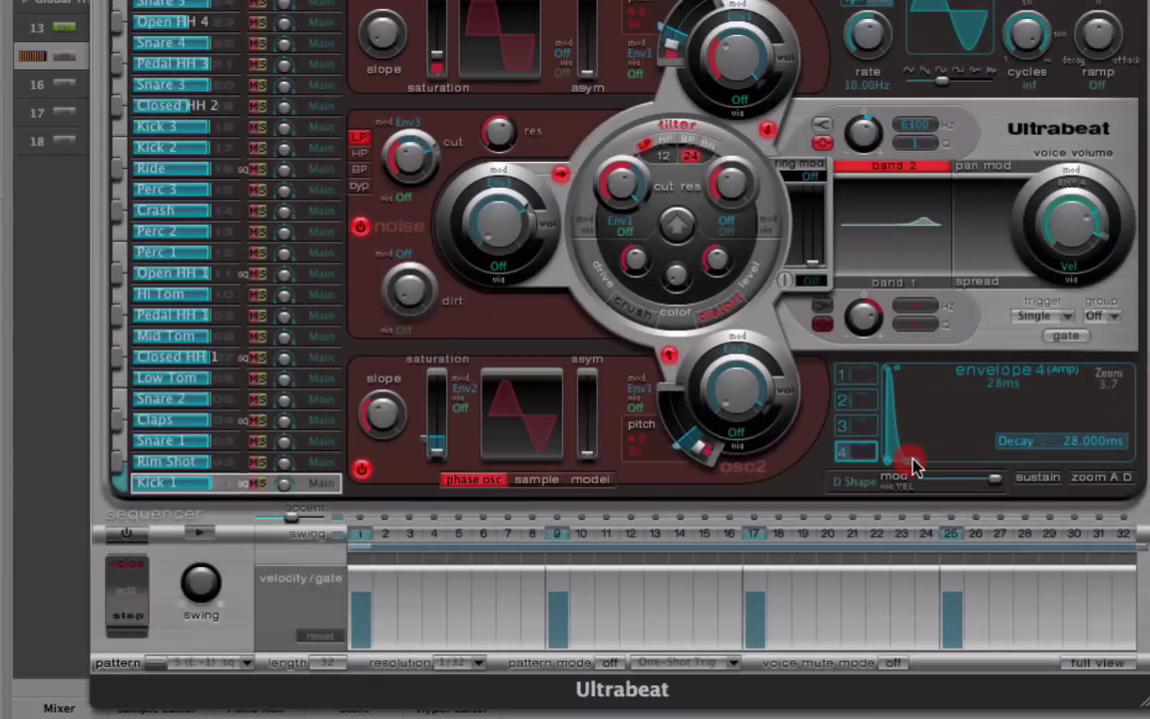
left_click_drag(914, 466, 978, 436)
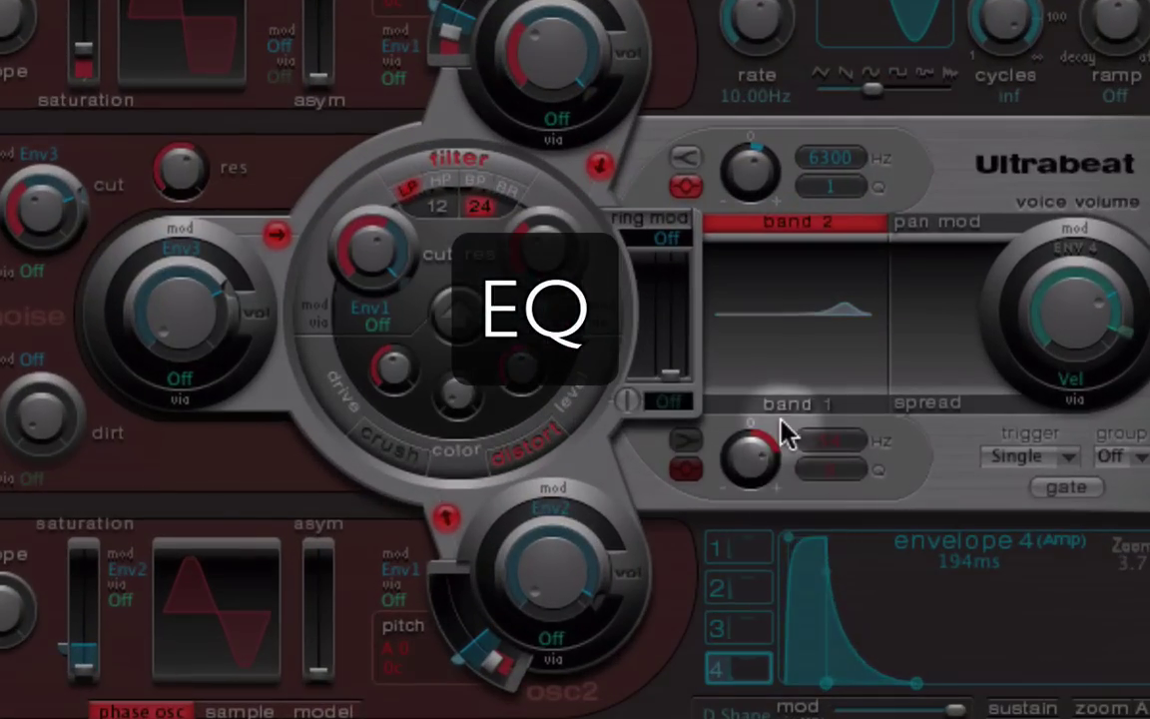
Try EQ band 1 on the Kick 1 voice, leaving it switched off.
left_click(797, 397)
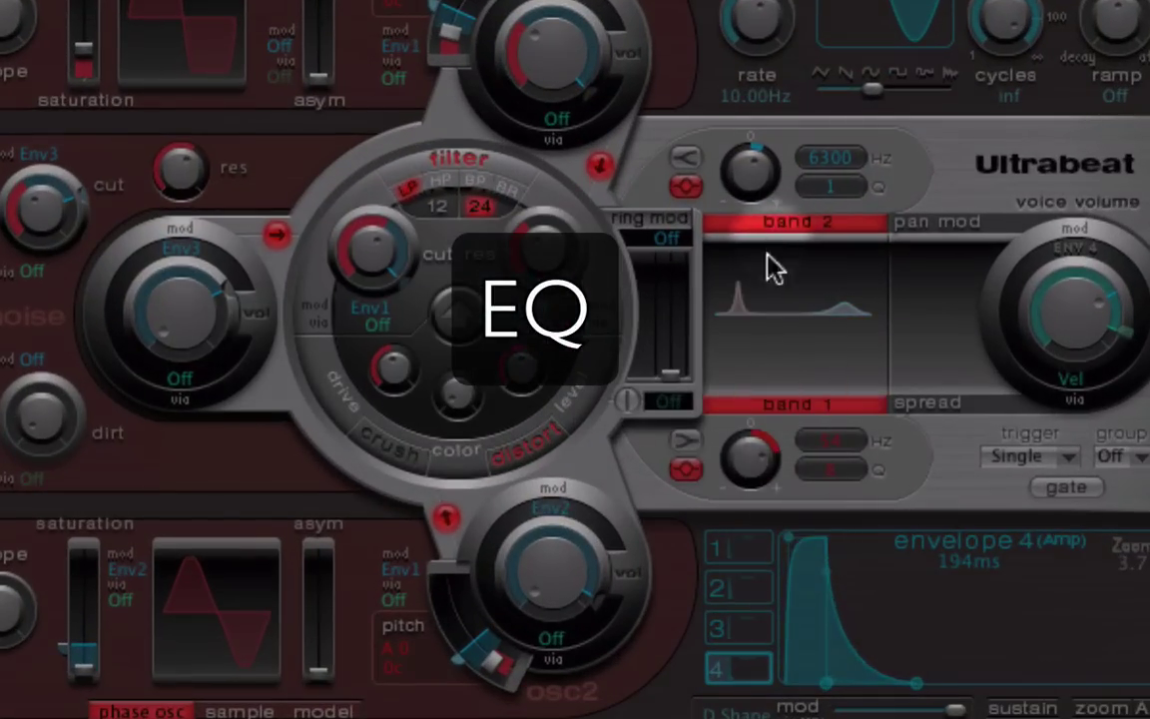
left_click(762, 403)
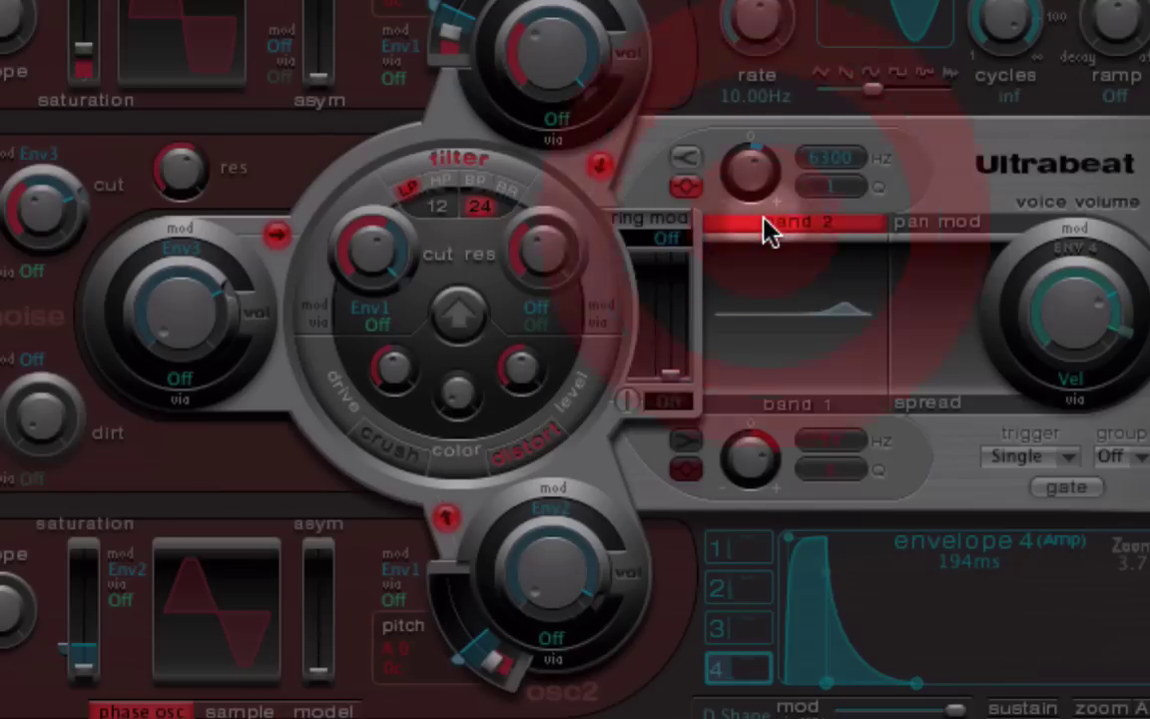
left_click(789, 404)
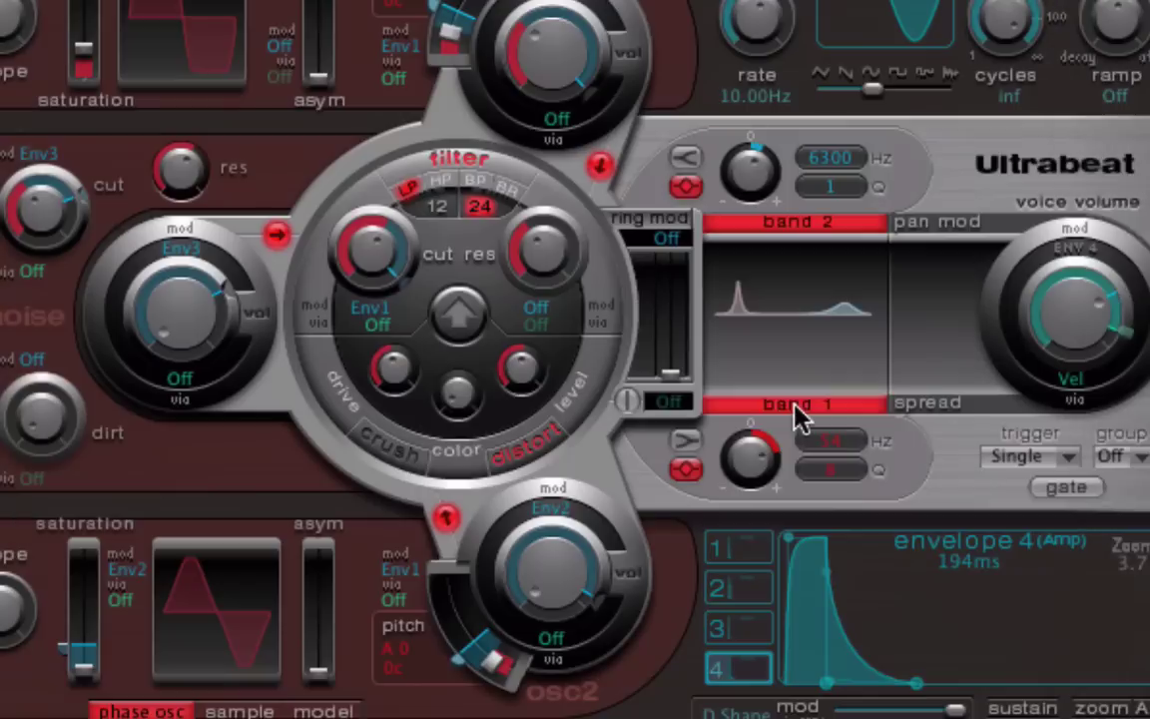
left_click(804, 410)
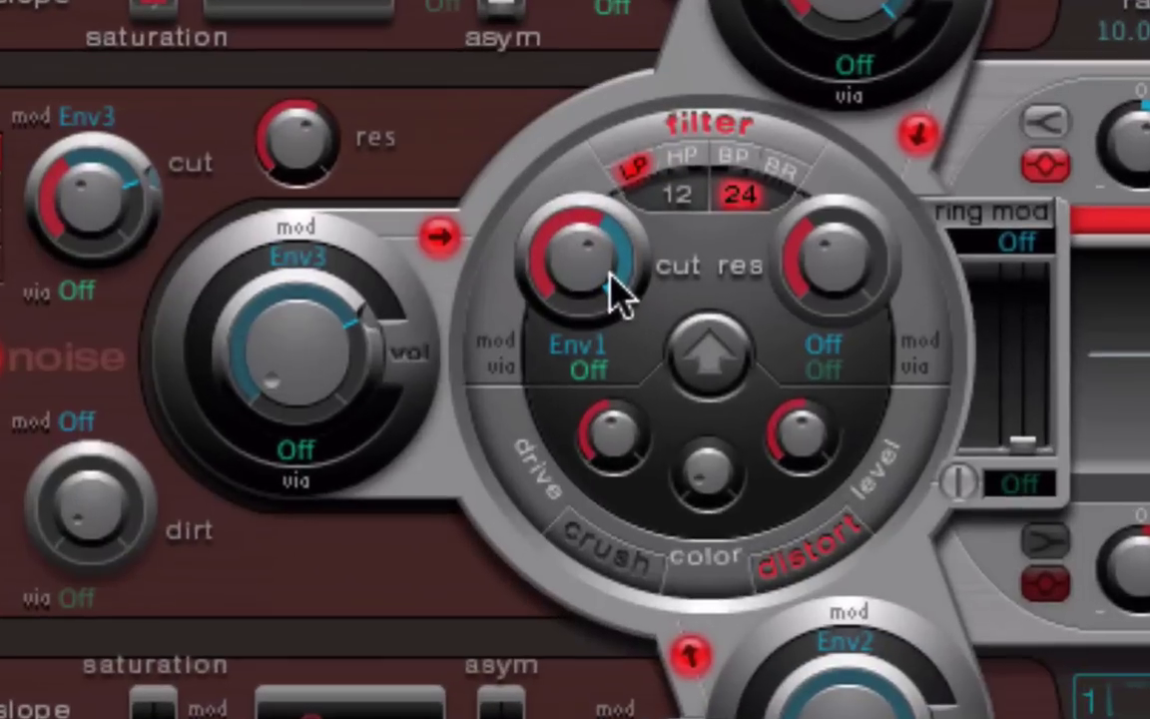
Adjust Kick 1's filter cutoff to 0.40 and tune the resonance by ear.
left_click_drag(619, 295, 599, 409)
left_click_drag(881, 267, 831, 270)
left_click_drag(606, 277, 568, 177)
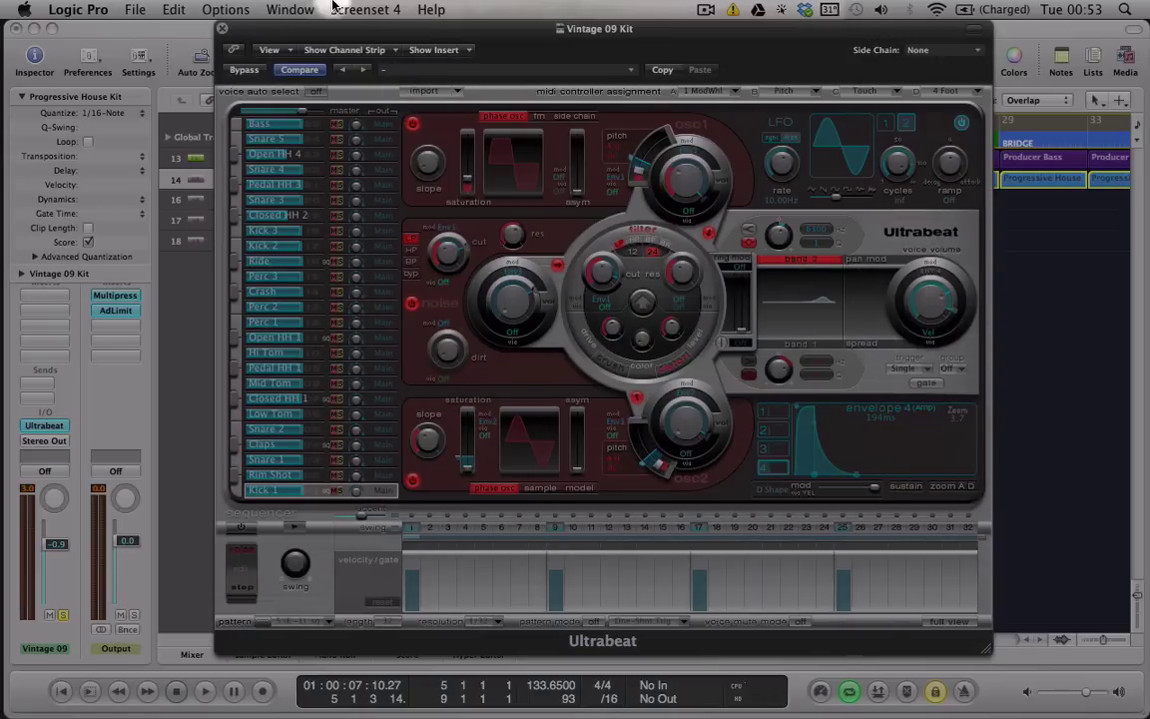
Close the Kick's Ultrabeat, solo the Hats track instead of Kick, and start playback.
left_click(223, 31)
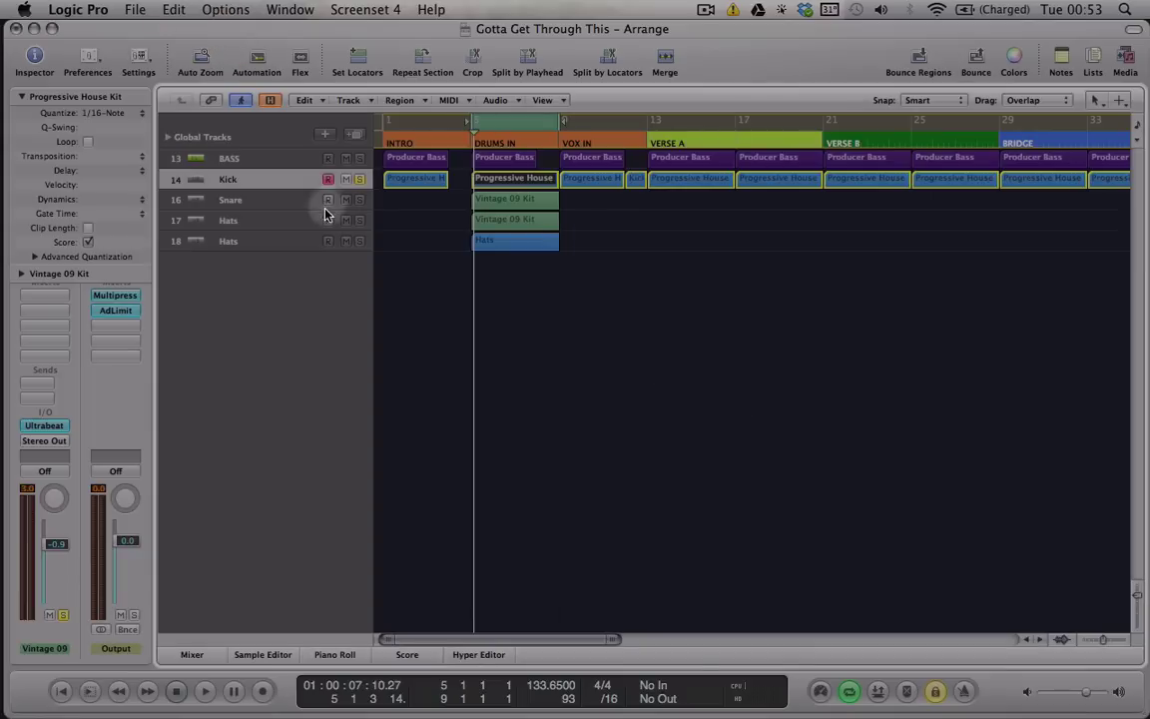
left_click(231, 218)
left_click(361, 221)
left_click(359, 178)
key("space")
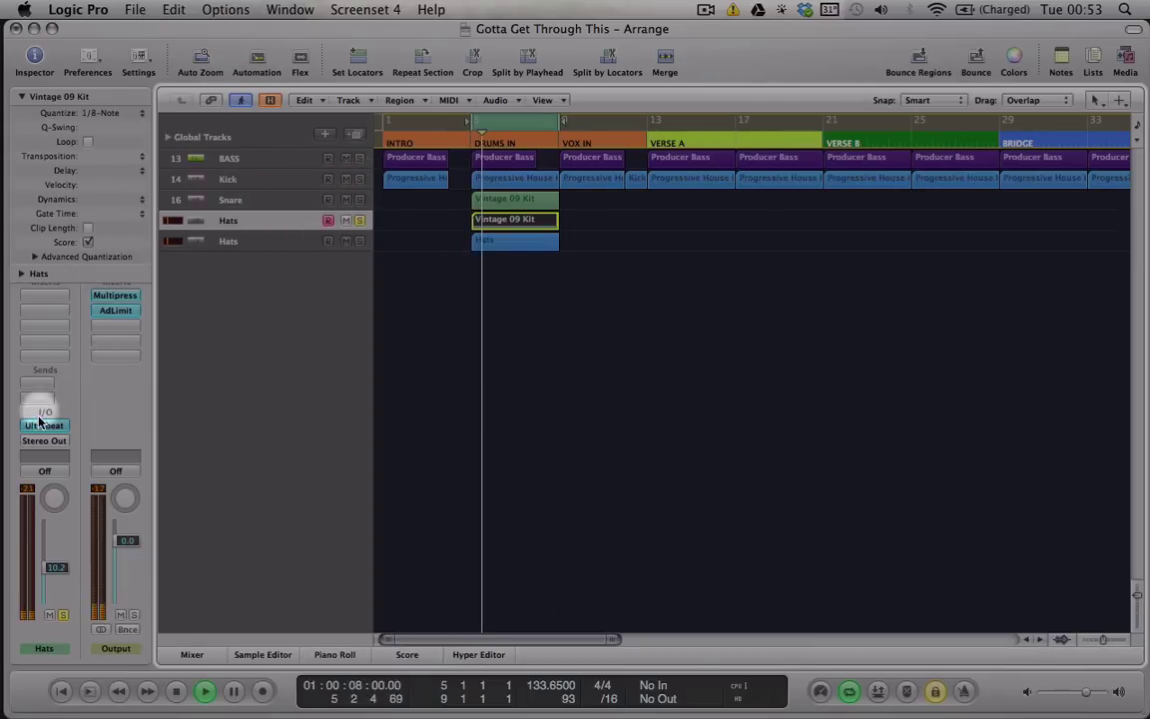
Open the Hats track's Ultrabeat on the Closed HH 1 voice, moved fully into view.
left_click(44, 425)
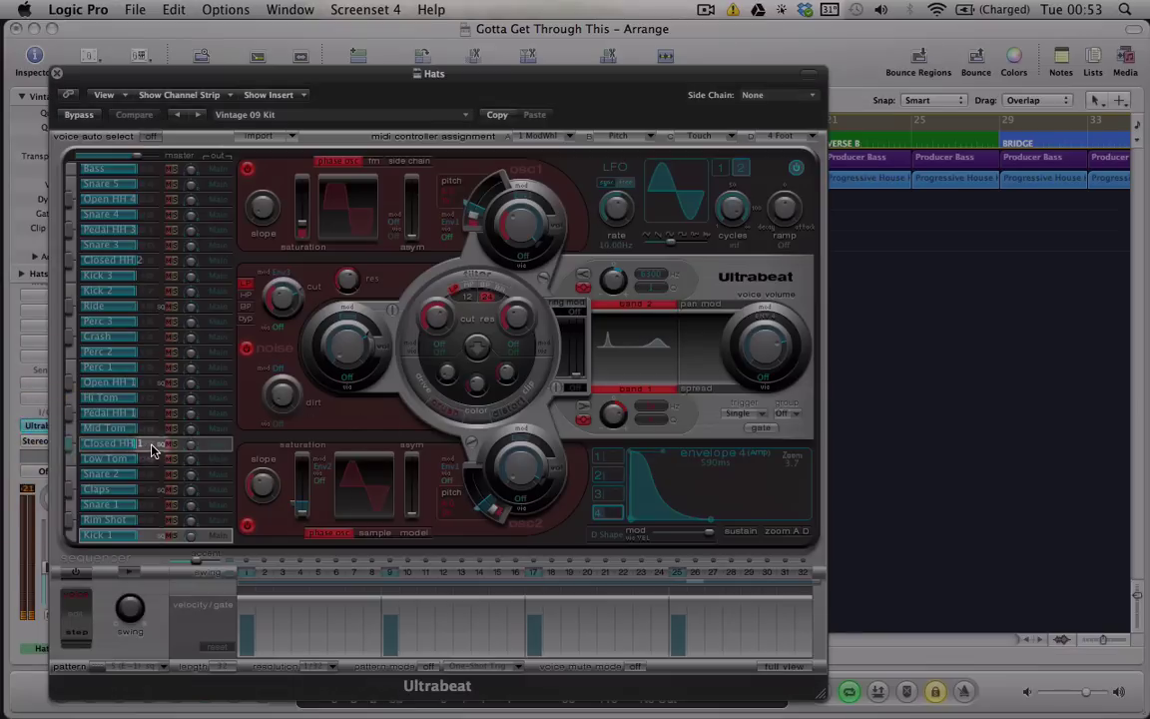
left_click(149, 446)
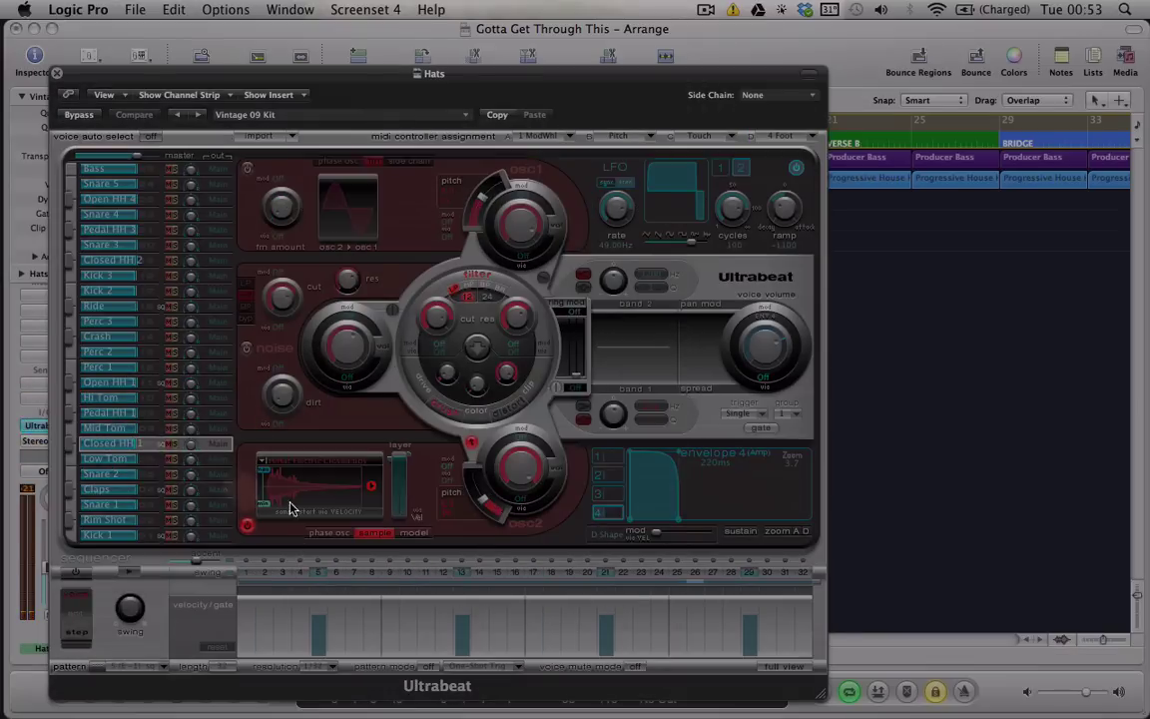
left_click_drag(369, 80, 358, 11)
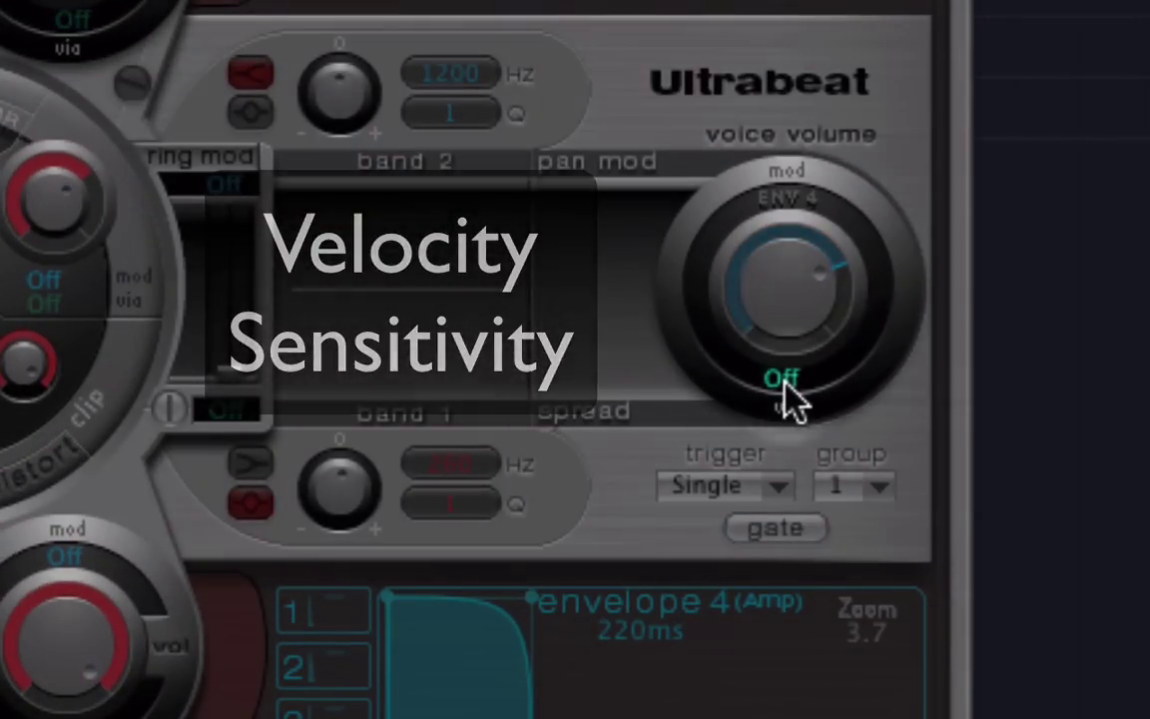
Make Closed HH 1's voice volume follow velocity (Vel), lower it, then stop playback.
left_click(786, 384)
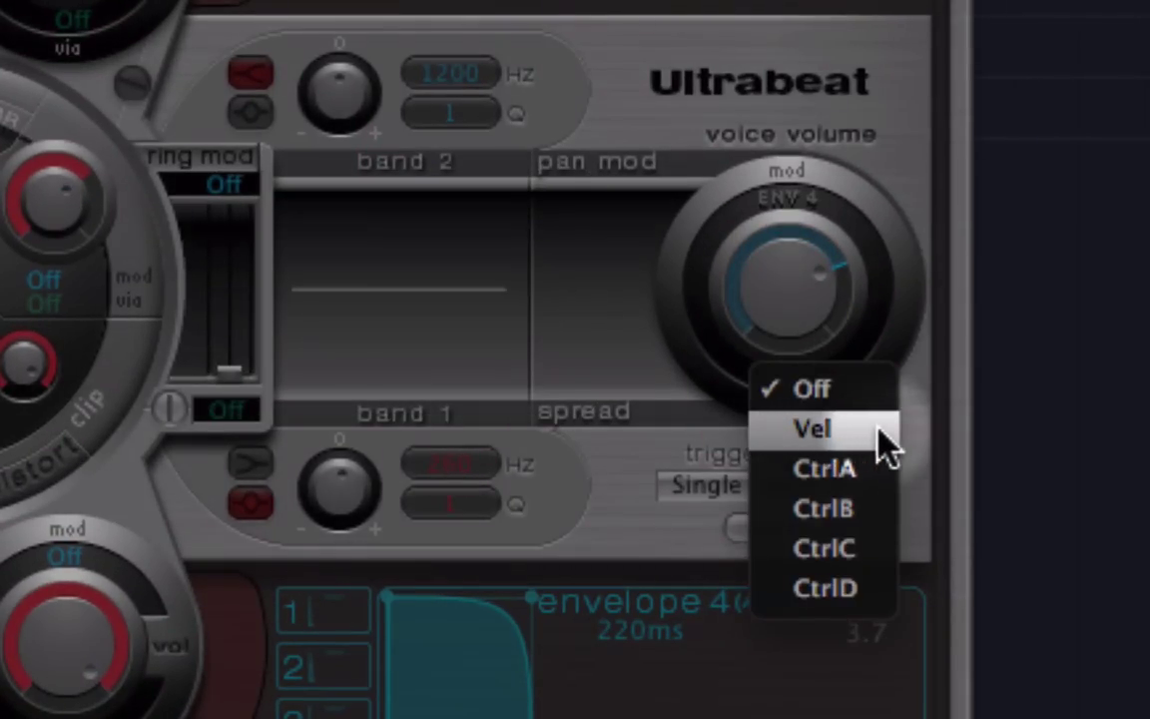
left_click(884, 443)
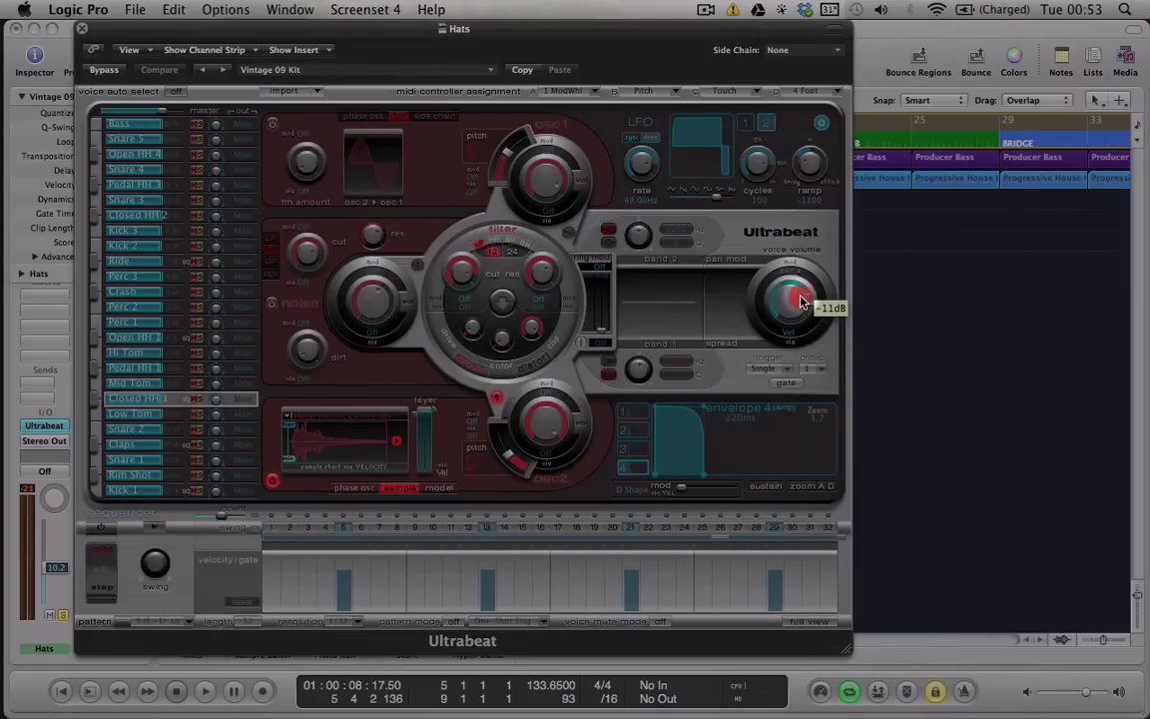
left_click_drag(771, 292, 784, 364)
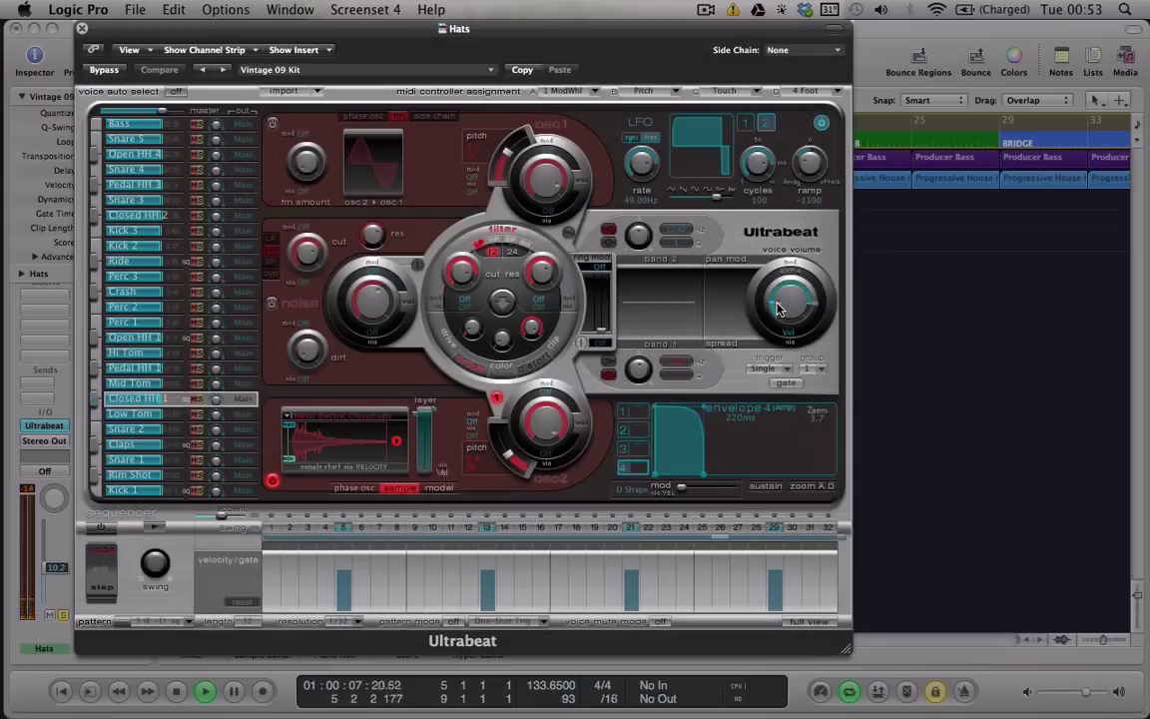
left_click_drag(778, 309, 779, 319)
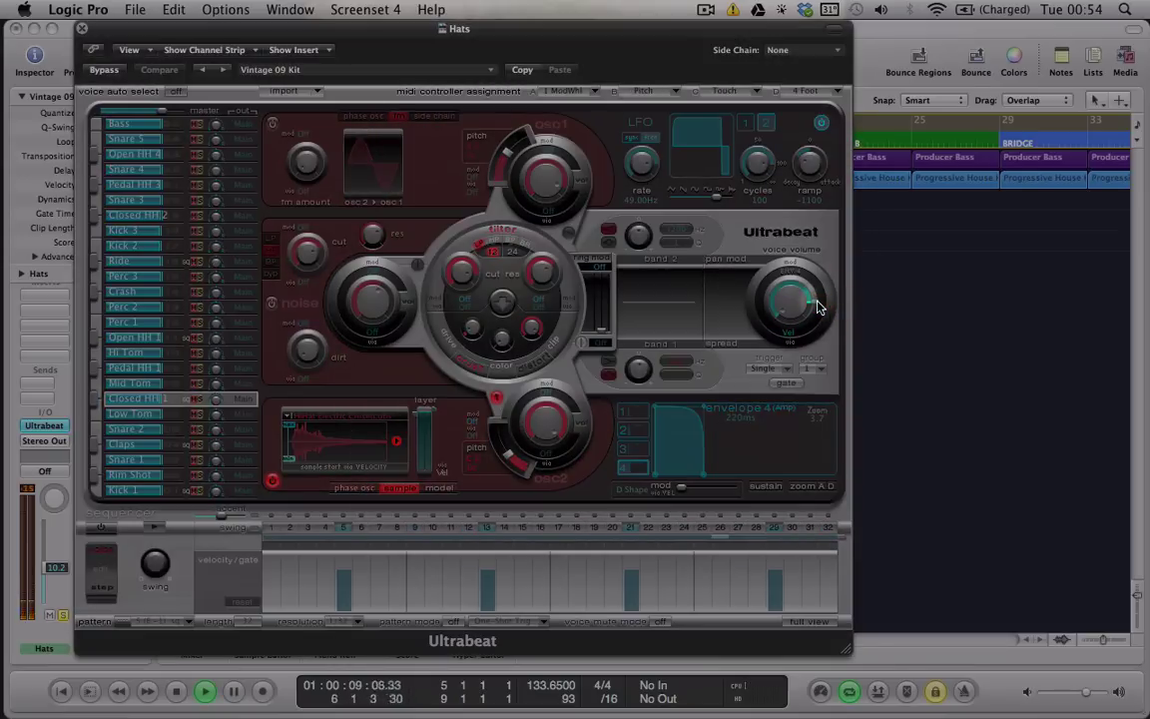
key("space")
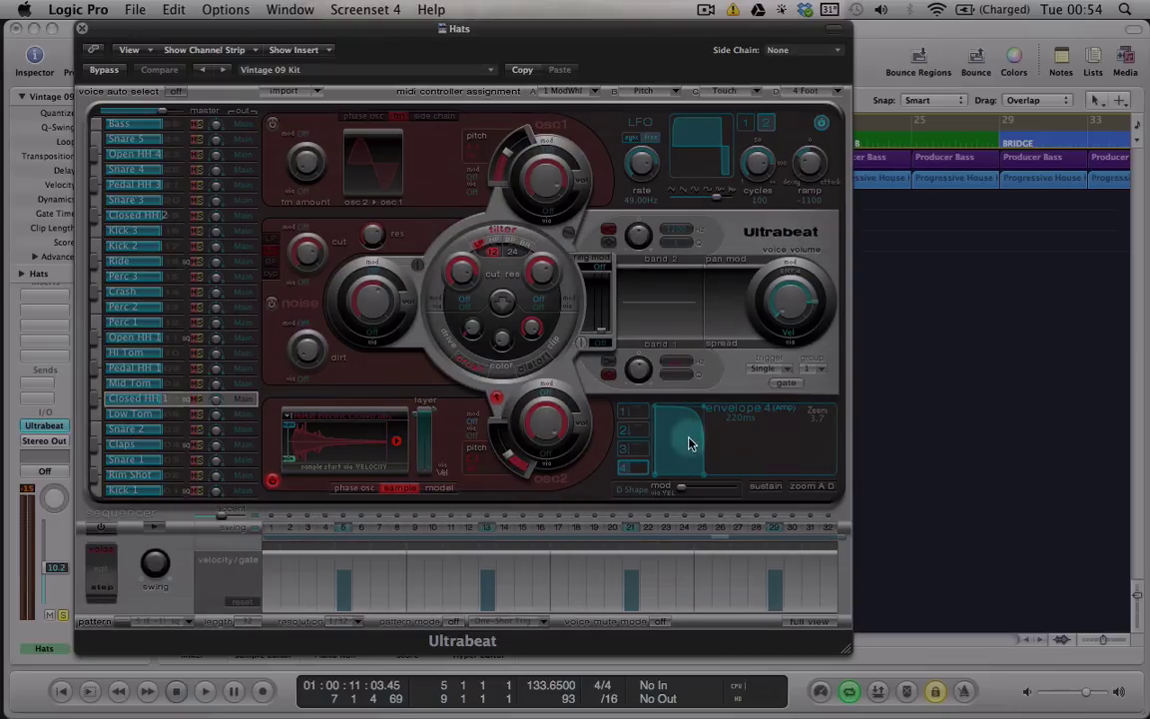
Cut Closed HH 1's envelope 4 decay to 120ms and drop the filter cutoff to about 0.30.
left_click_drag(705, 477, 679, 477)
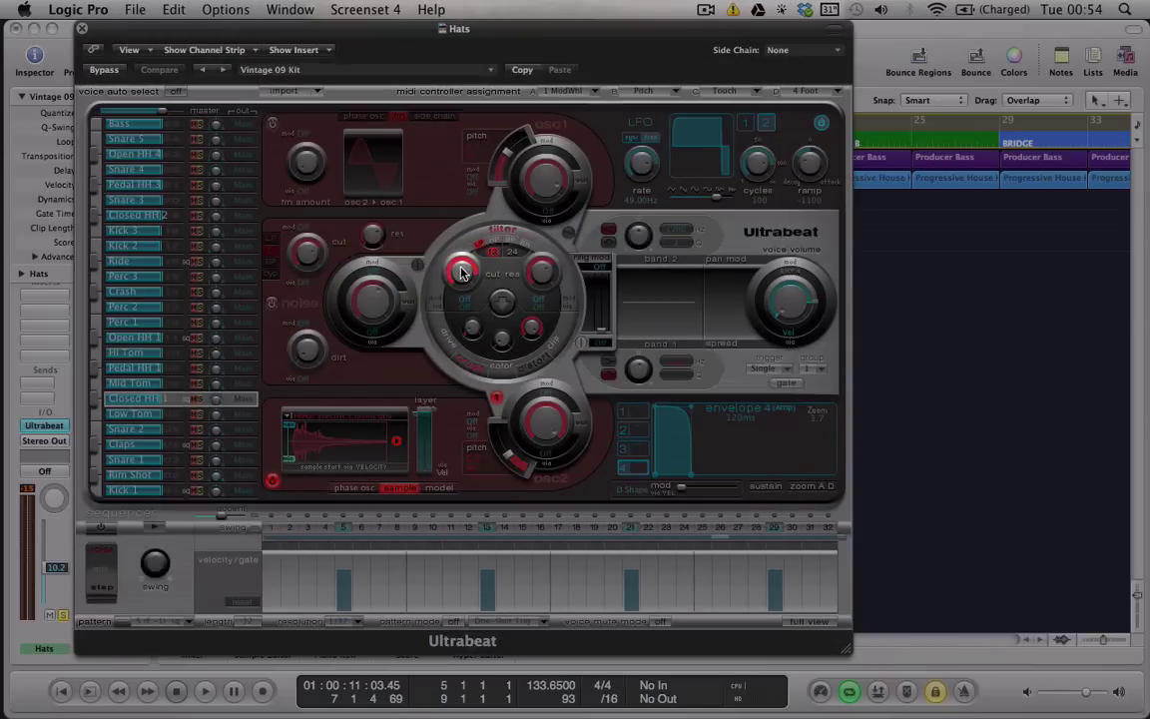
left_click_drag(462, 276, 467, 345)
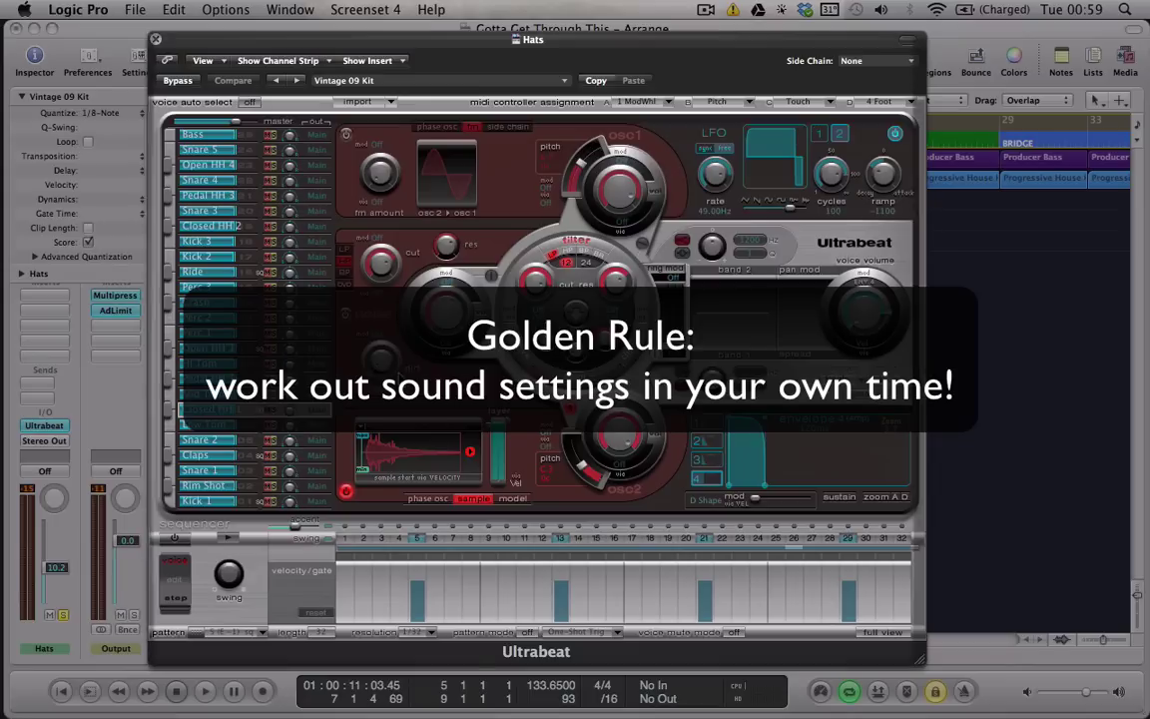
left_click(246, 406)
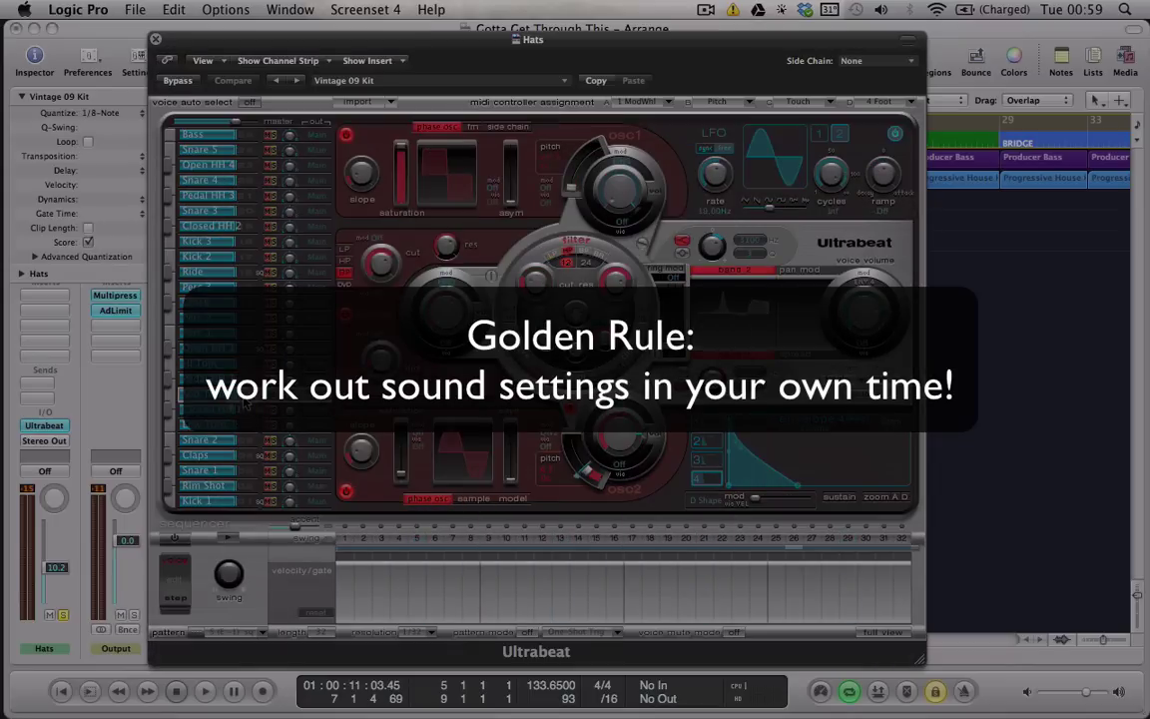
left_click(245, 420)
left_click(243, 416)
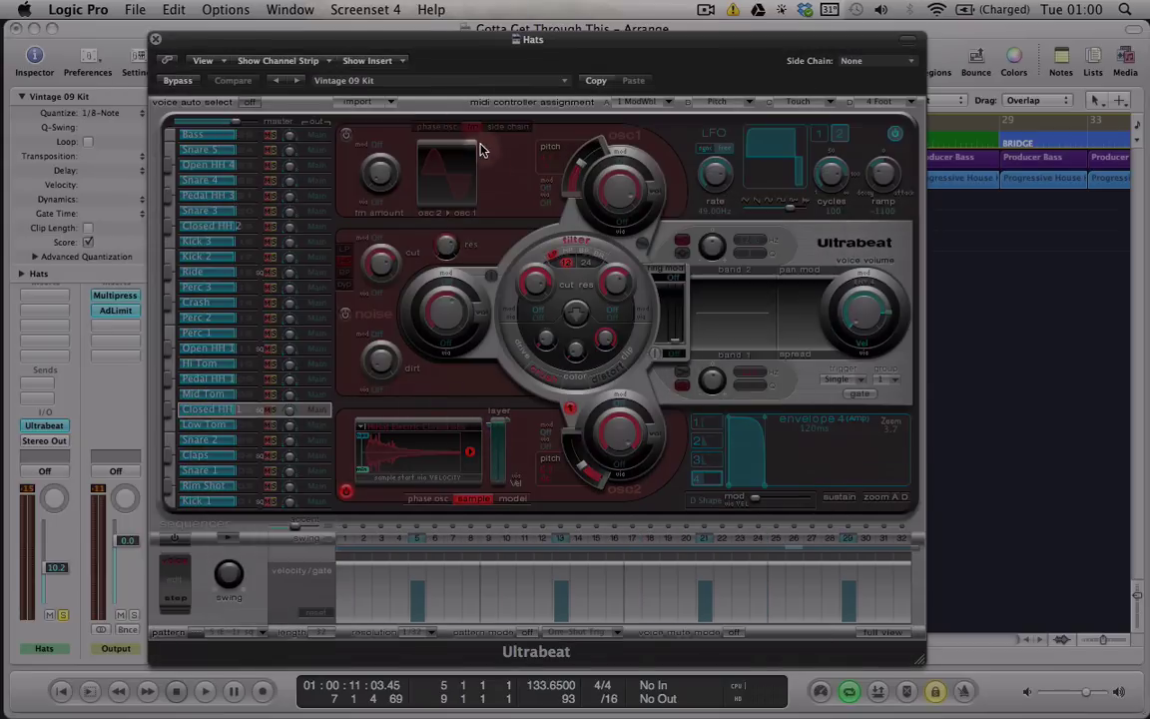
Close the Hats Ultrabeat, solo and play the Kick, and check the Snare region's notes.
left_click(156, 39)
left_click(262, 187)
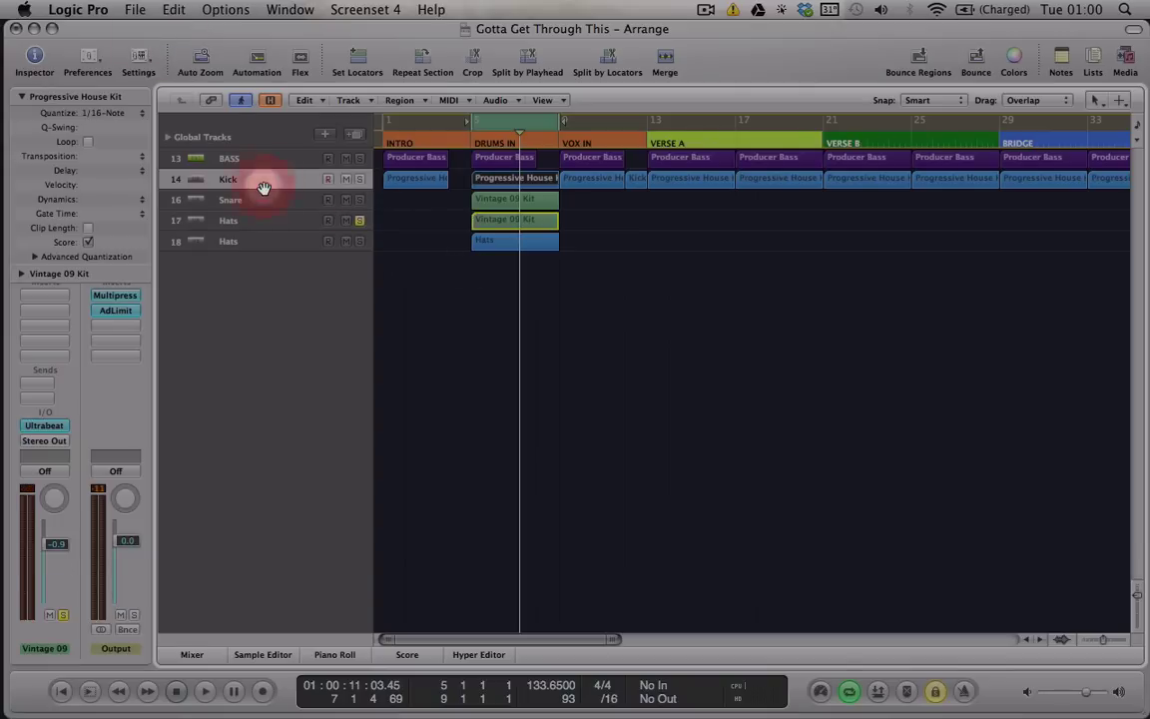
left_click(360, 180)
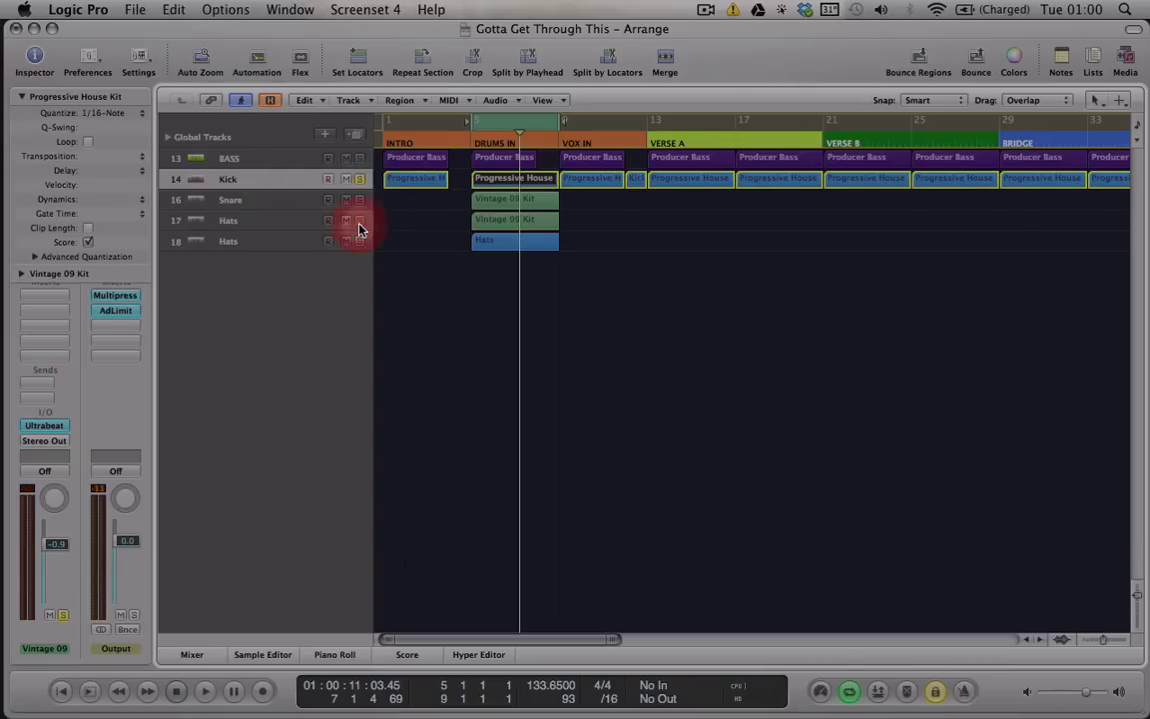
left_click(267, 179)
key("shift+Return")
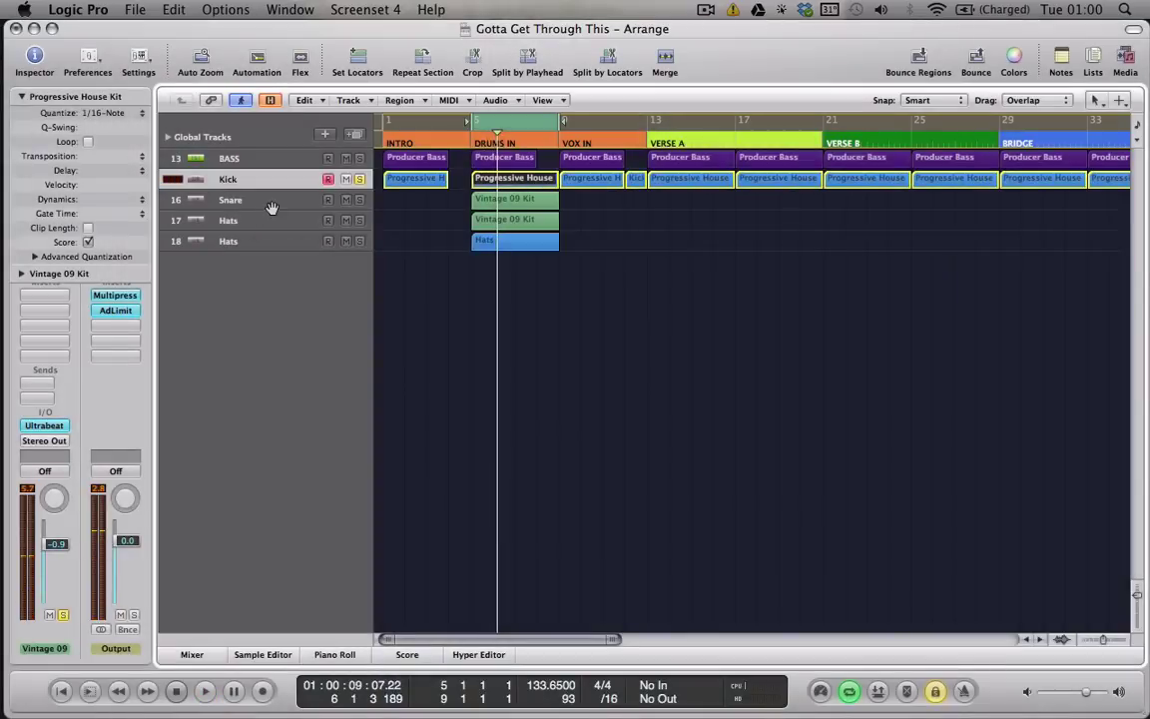
left_click(430, 205)
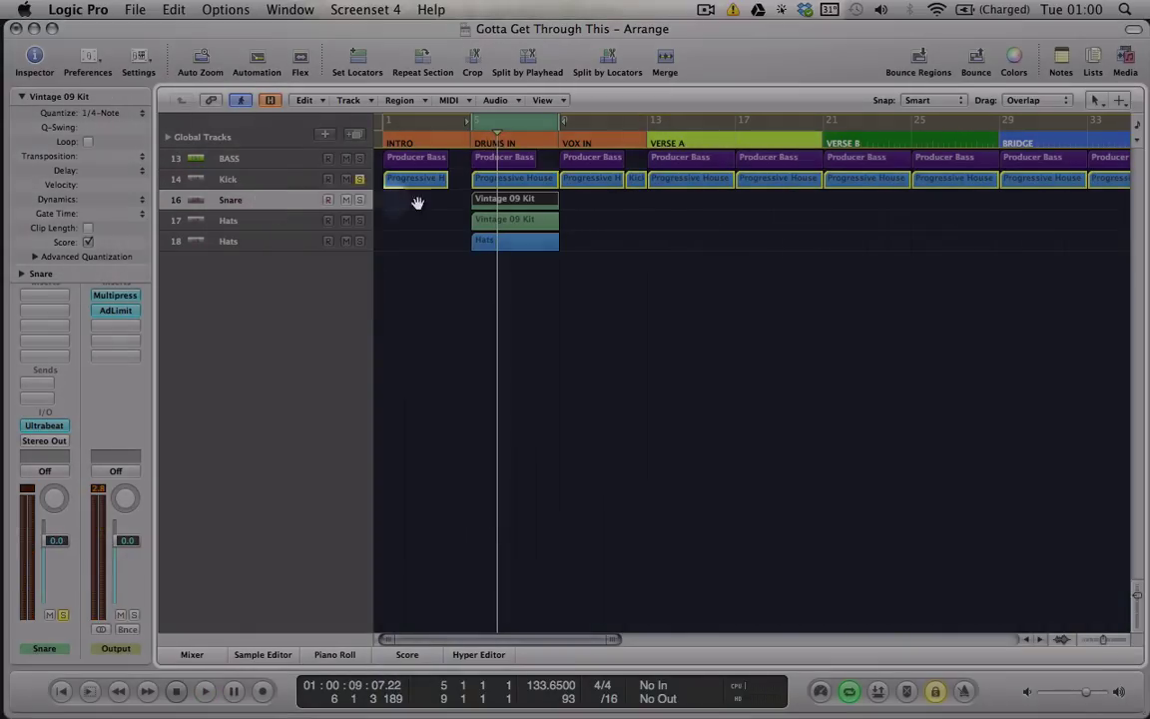
double_click(496, 197)
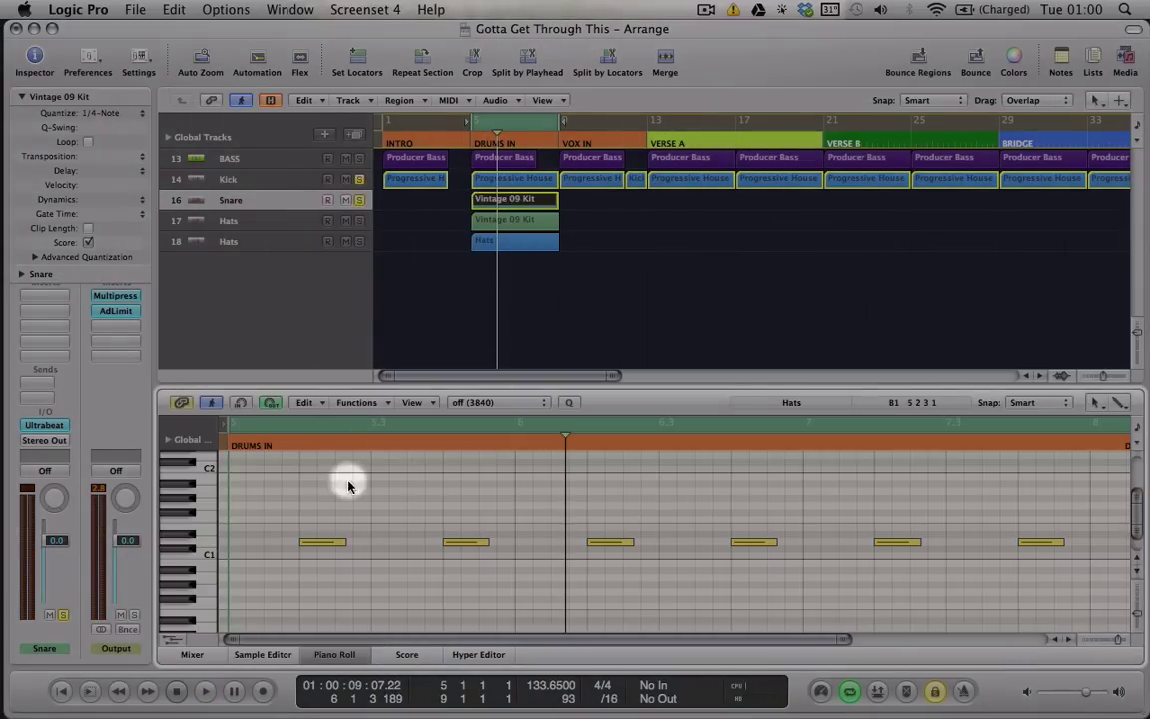
left_click(333, 651)
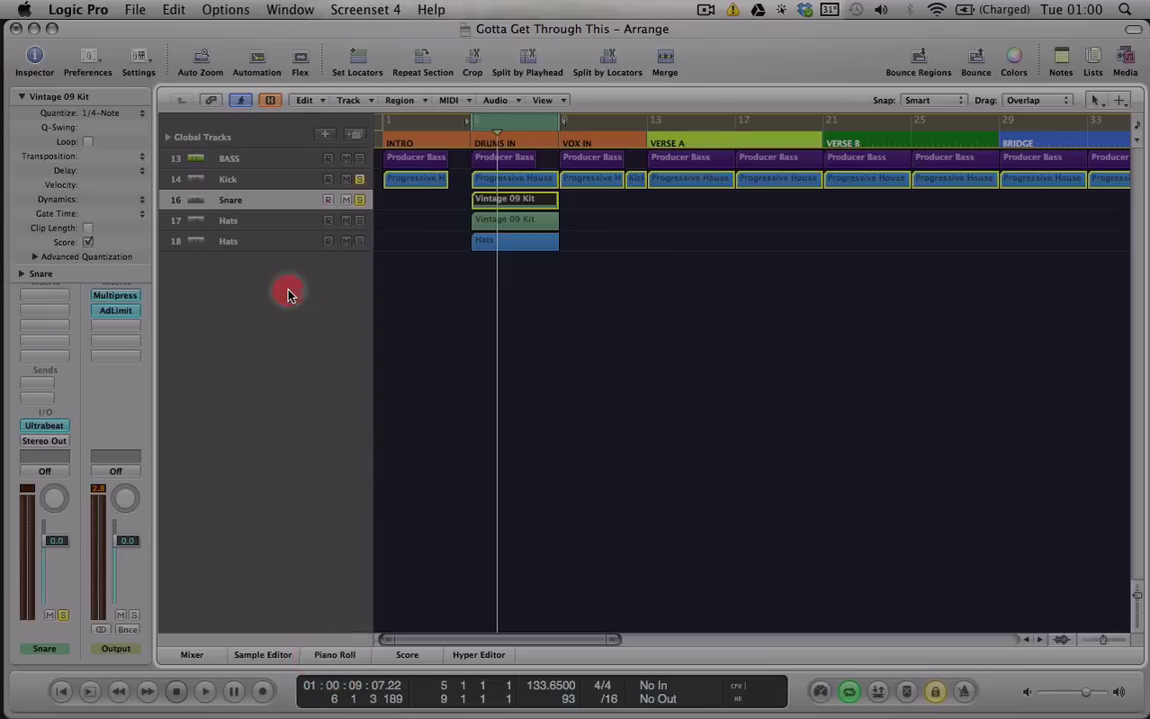
Load 02 Drum Banks > Acoustic Snare Bank into the Snare Ultrabeat and audition BIG BALLAD to SNEAKER.
left_click(40, 426)
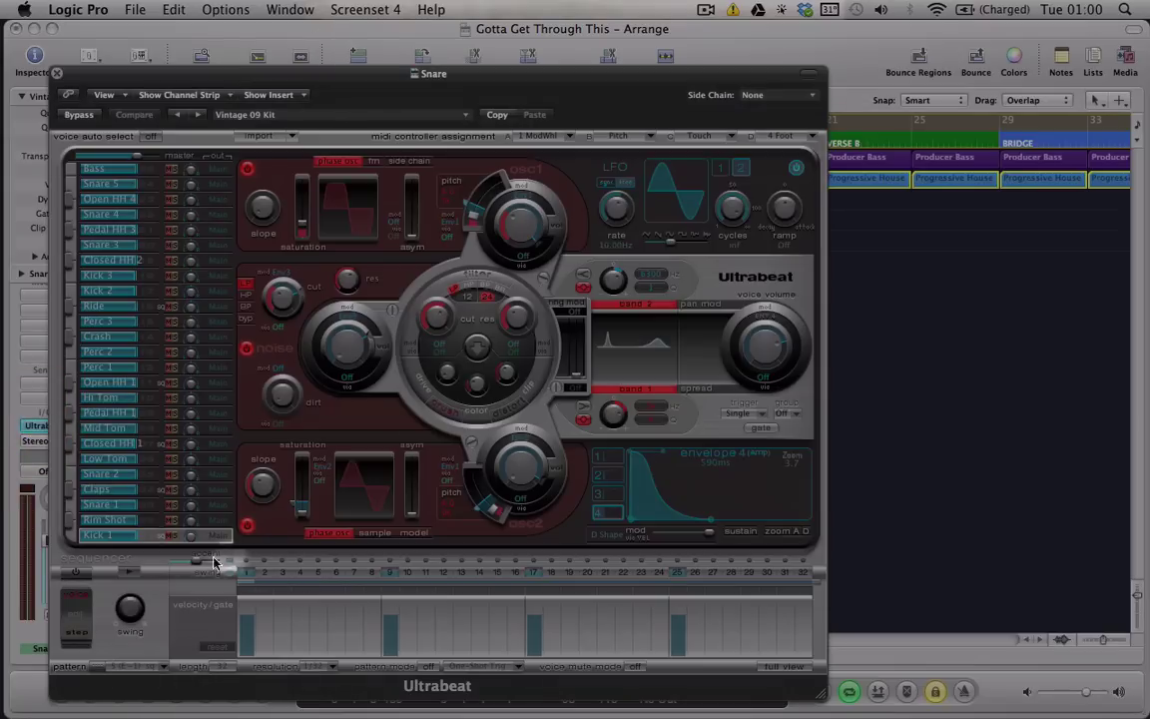
left_click(249, 115)
mouse_move(317, 274)
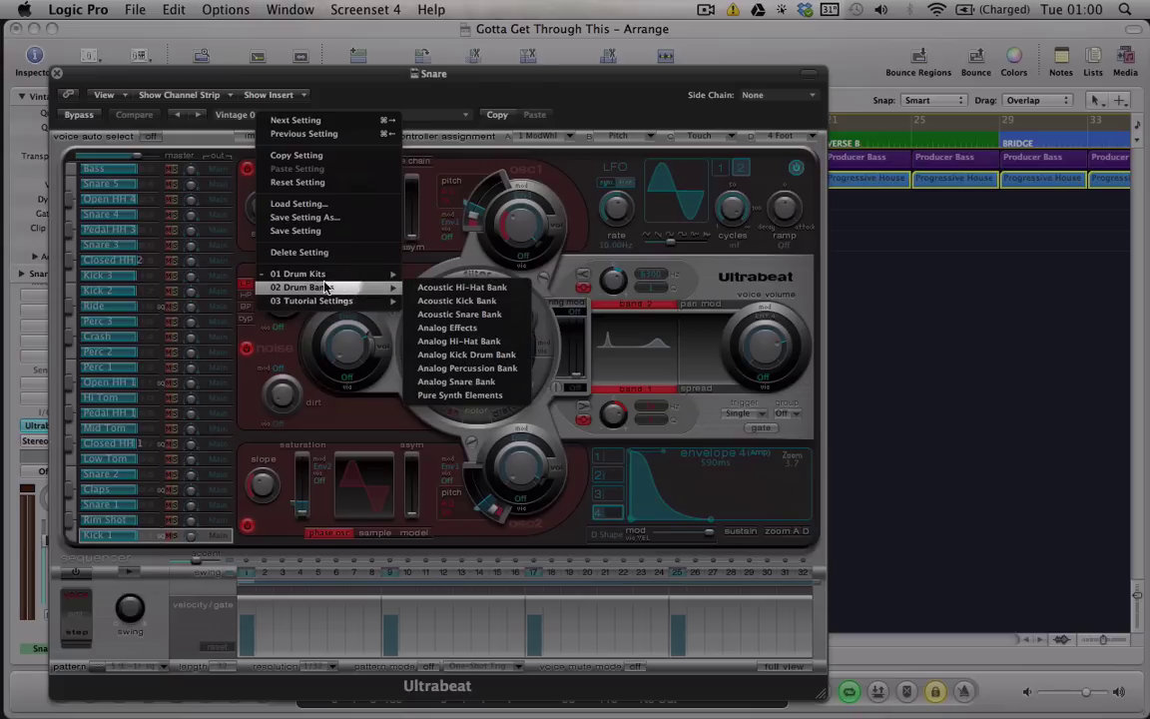
left_click(489, 315)
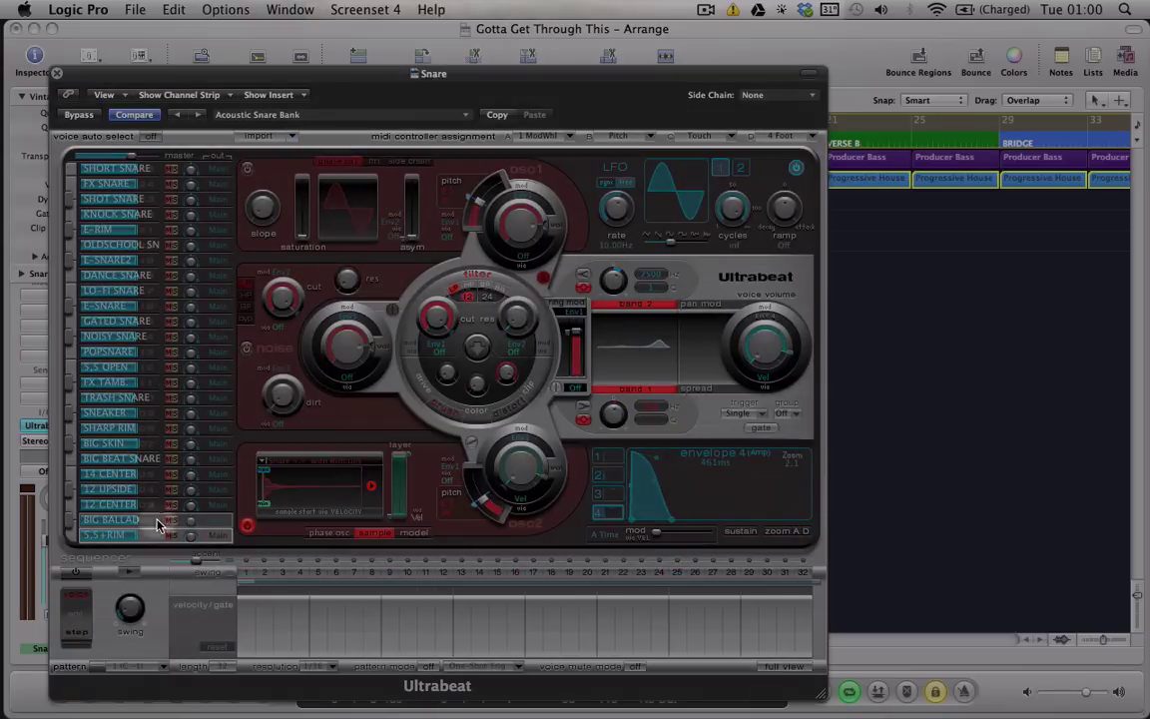
left_click(157, 526)
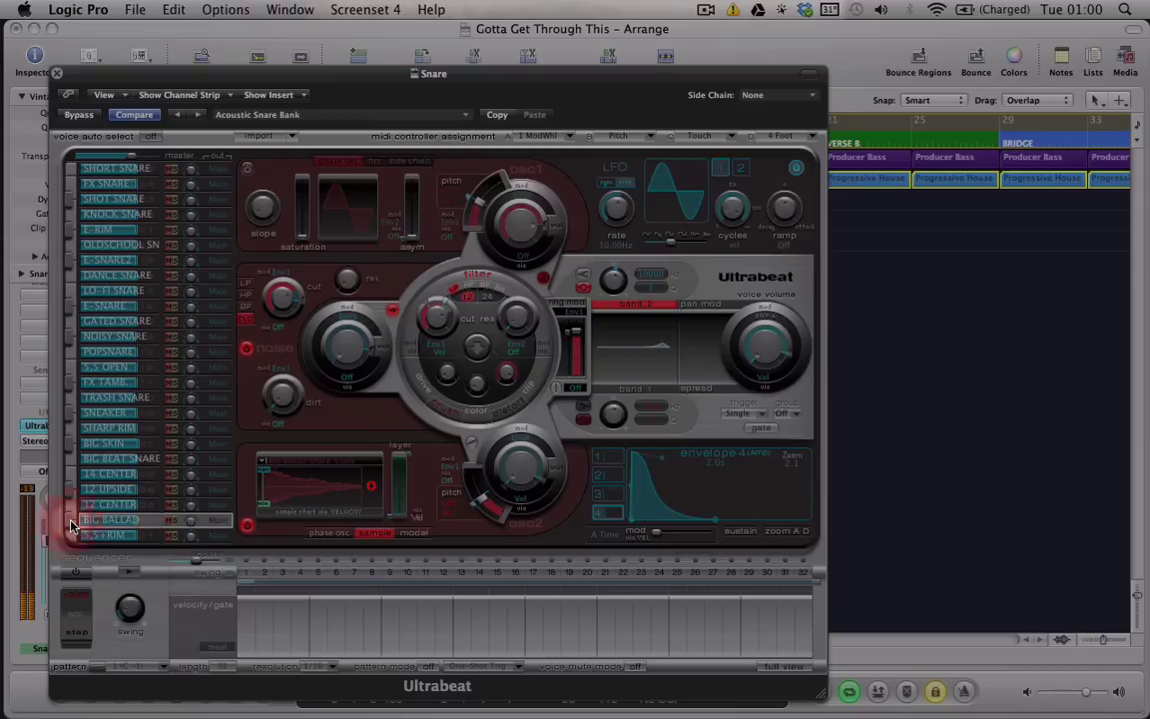
left_click_drag(69, 502, 68, 476)
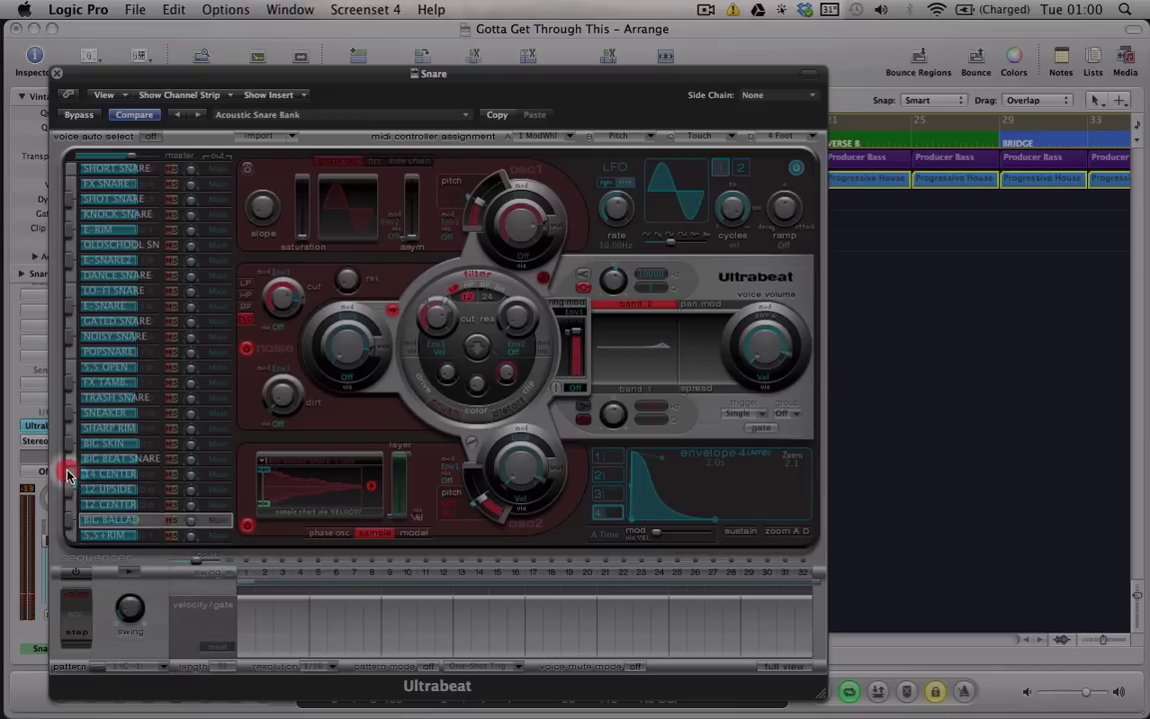
left_click(68, 416)
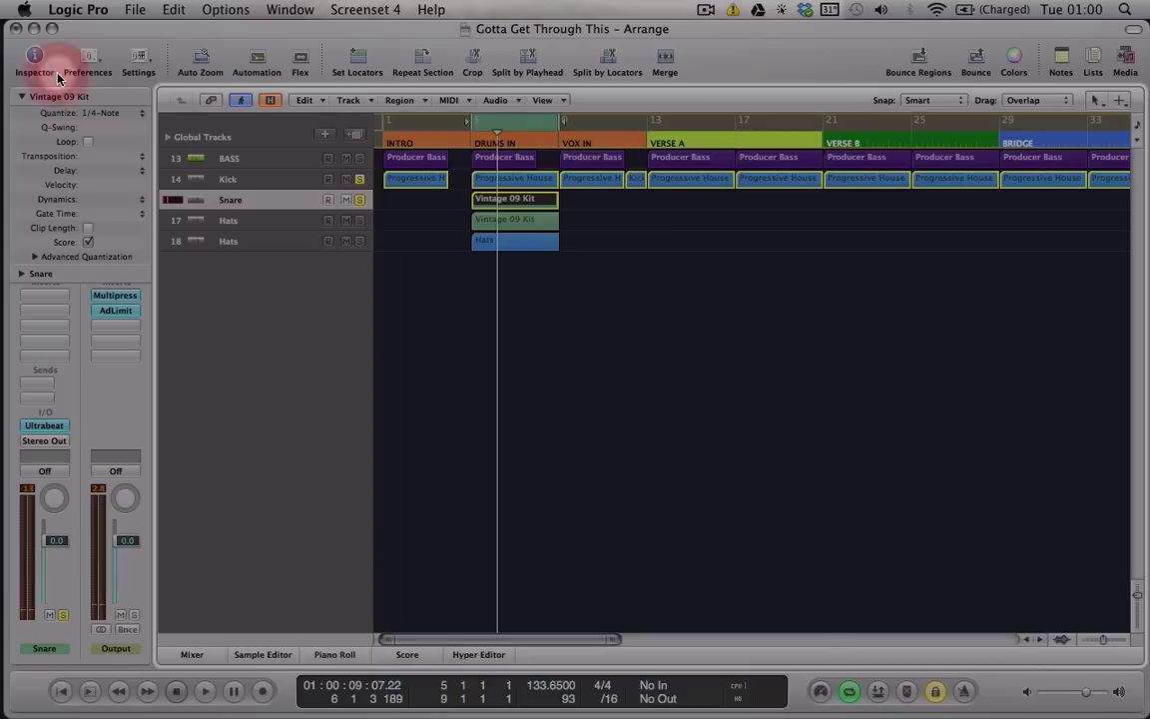
left_click(57, 73)
left_click(297, 353)
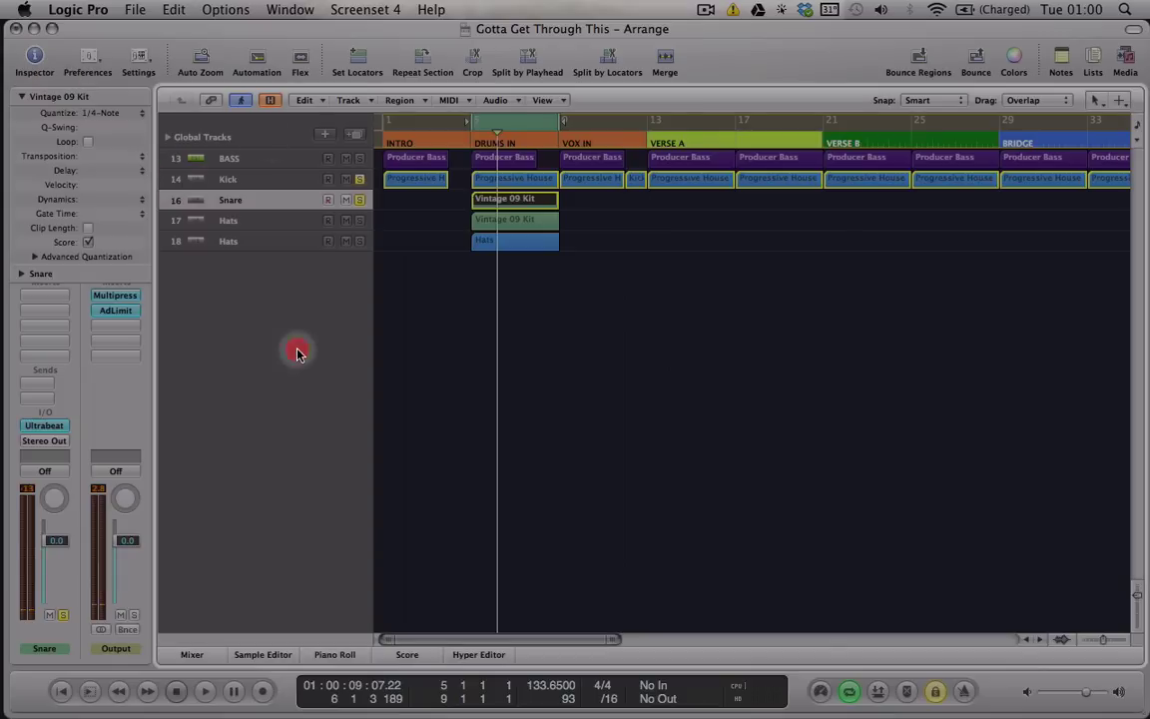
Reveal hidden tracks, solo the original Snare track 15, and hide them again.
left_click(270, 100)
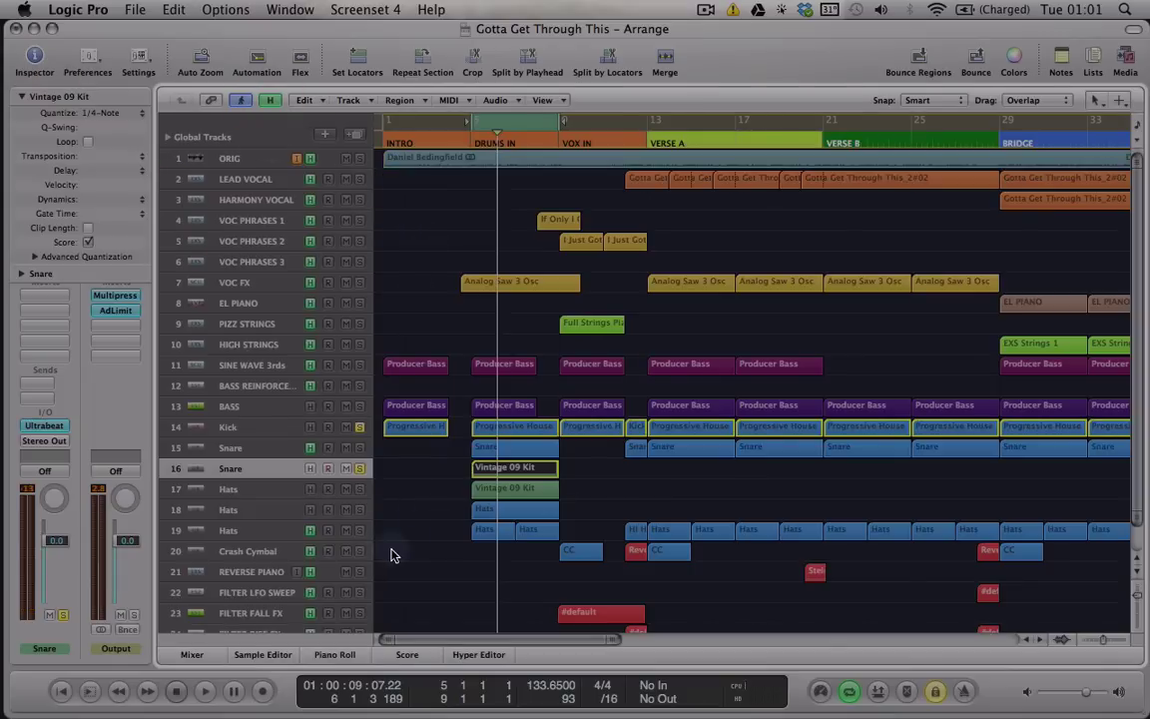
left_click(360, 447)
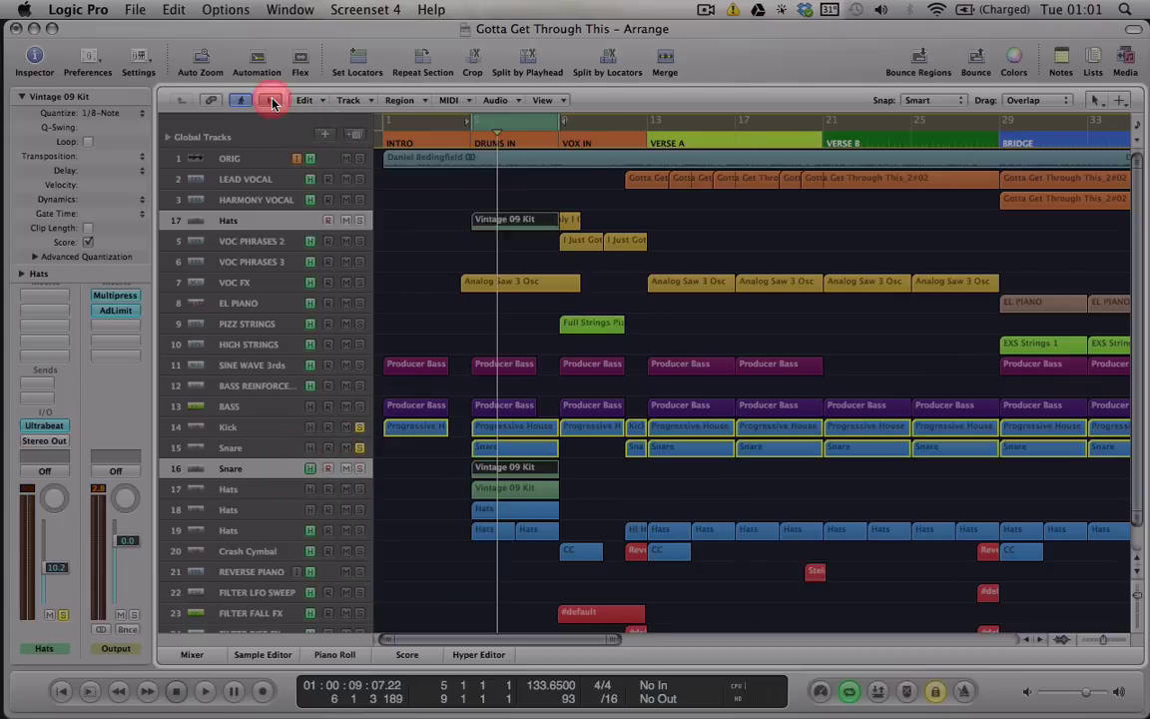
left_click(270, 101)
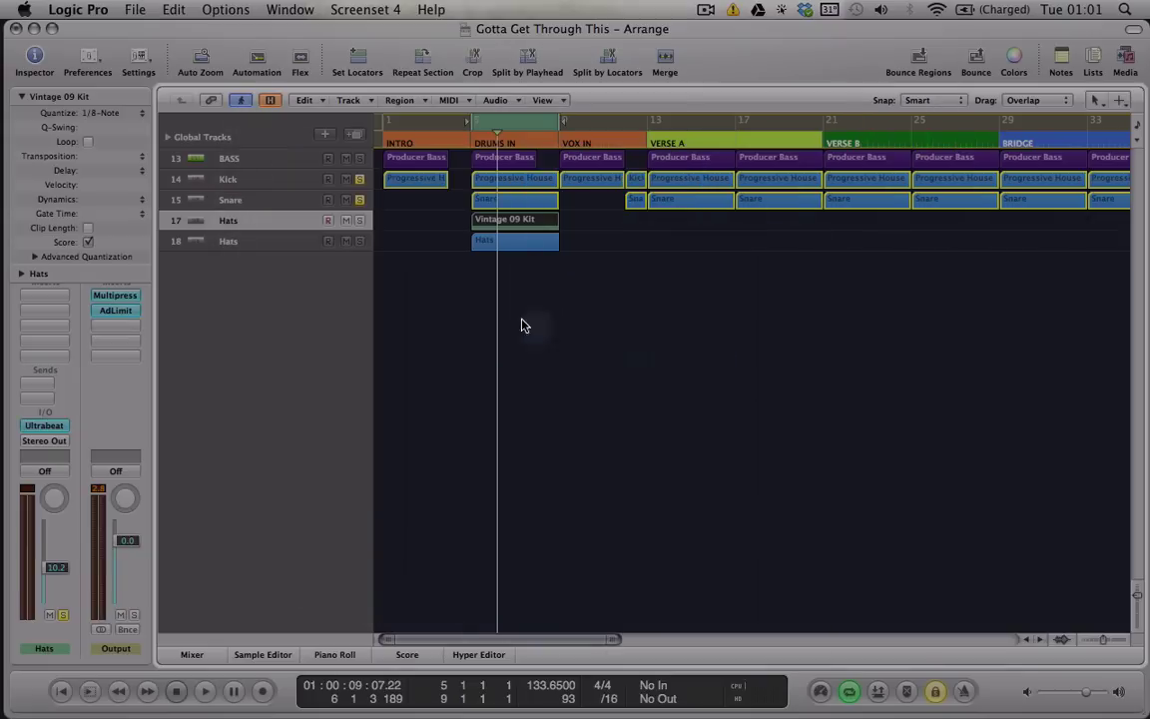
Audition the first notes of the DRUMS IN Snare region, then restart playback near bar 5.
left_click(518, 165)
double_click(488, 197)
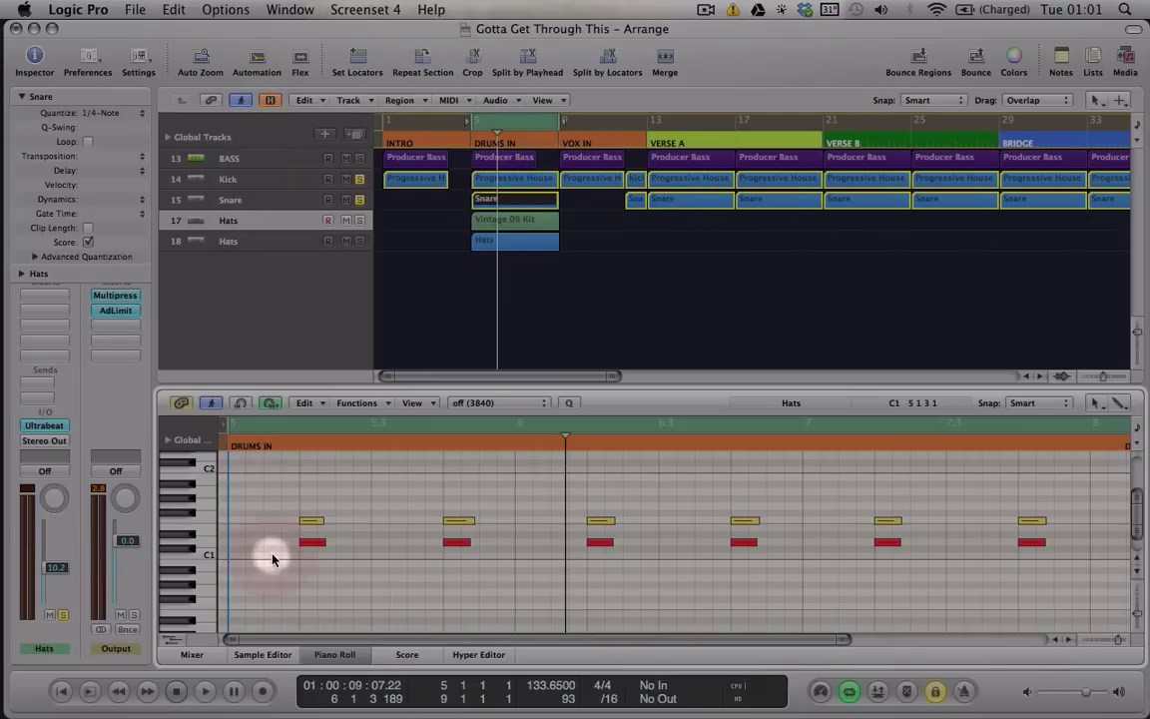
mouse_move(313, 520)
left_mouse_down()
mouse_move(323, 529)
mouse_move(280, 544)
mouse_move(316, 548)
mouse_move(308, 571)
mouse_move(308, 526)
left_mouse_up()
key("shift+Return")
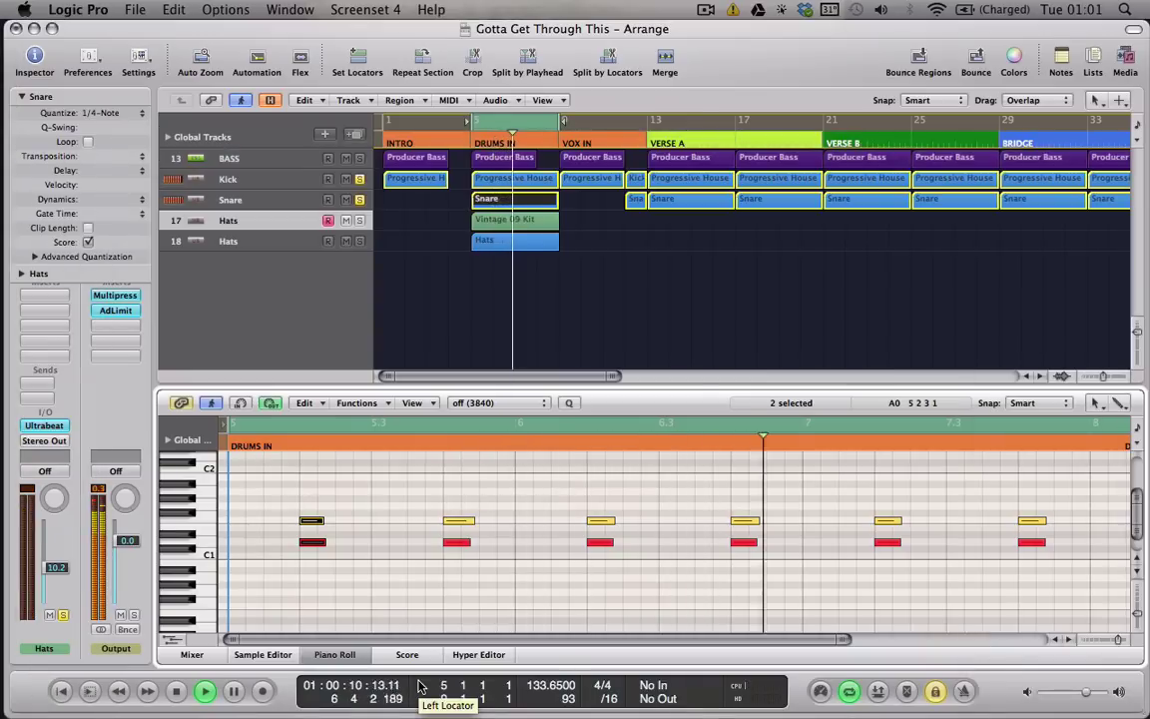
key("space")
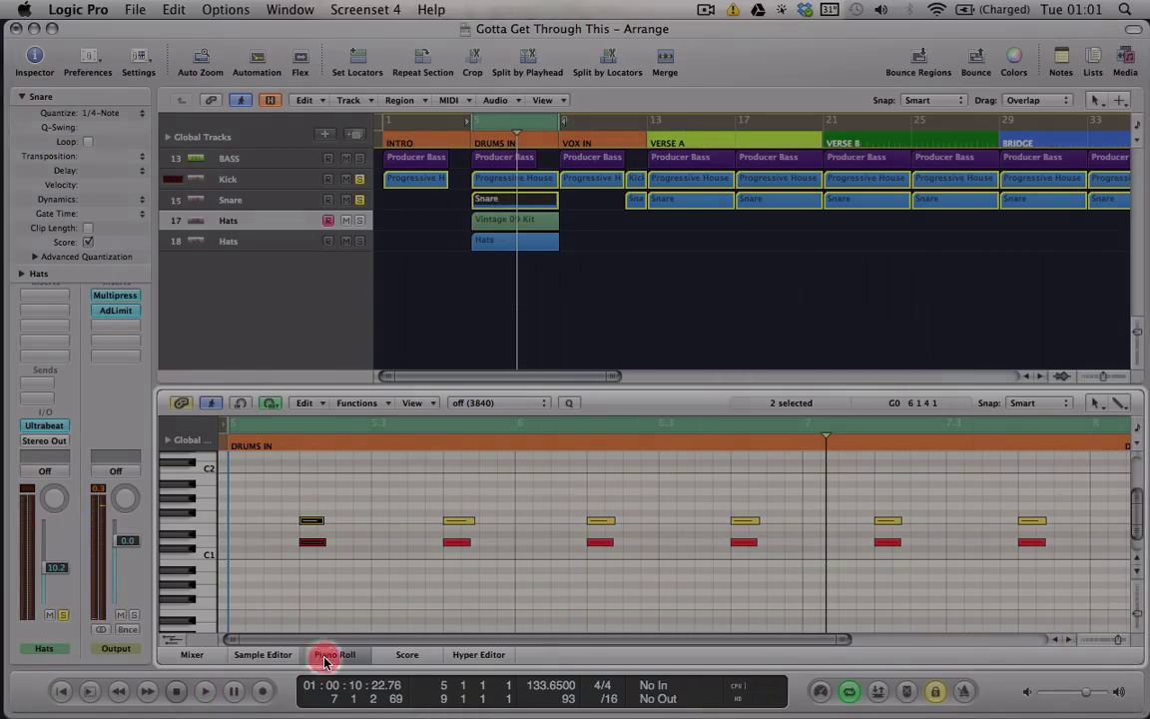
left_click(325, 661)
left_click(232, 202)
key("shift+Return")
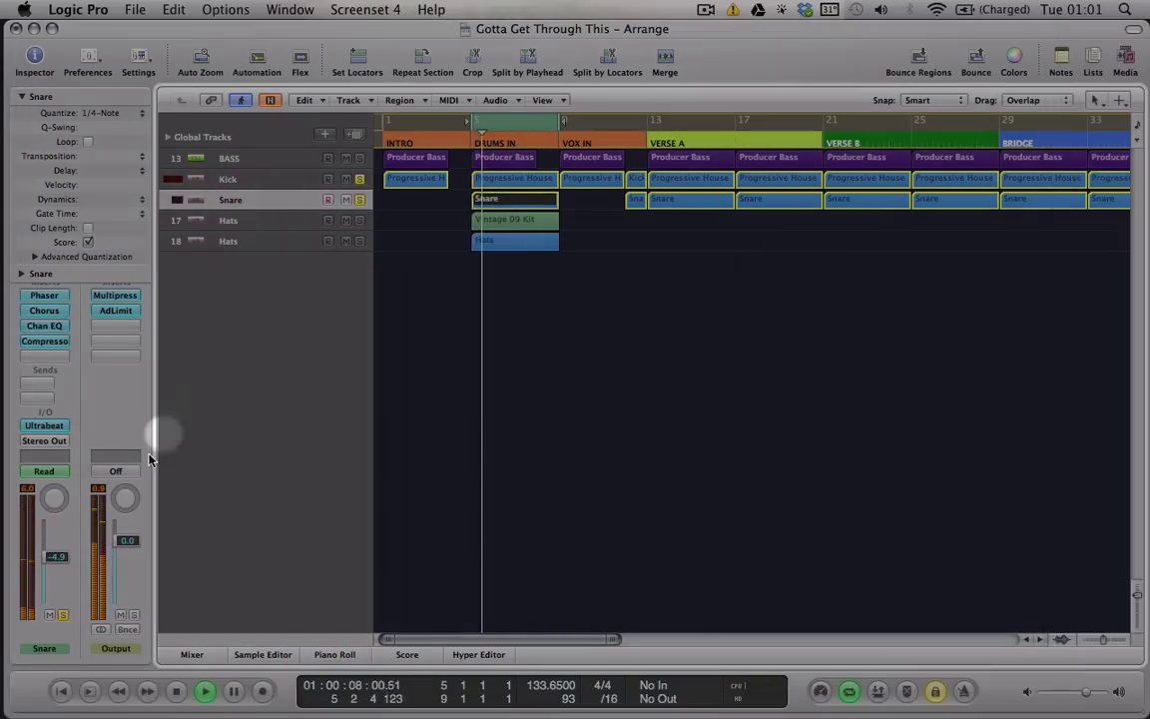
Retune BIG BEAT SNARE's oscillator 2 to 174.6Hz and lengthen its envelope 4 decay to 929ms.
left_click(44, 425)
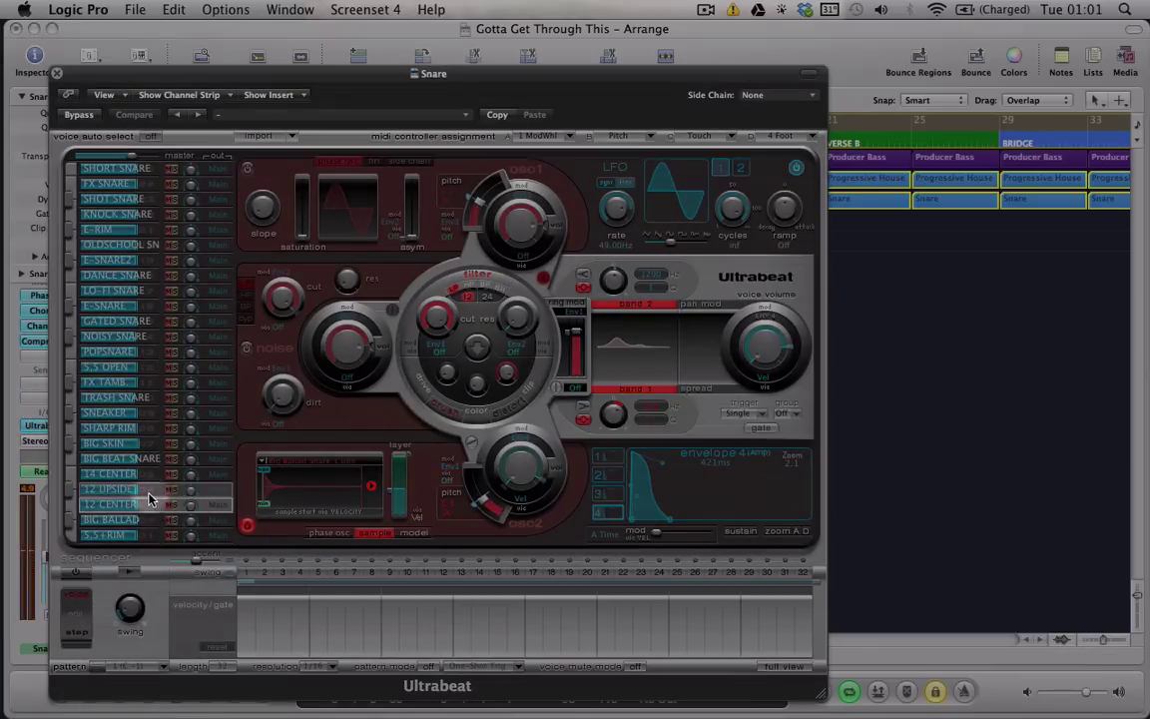
left_click(148, 492)
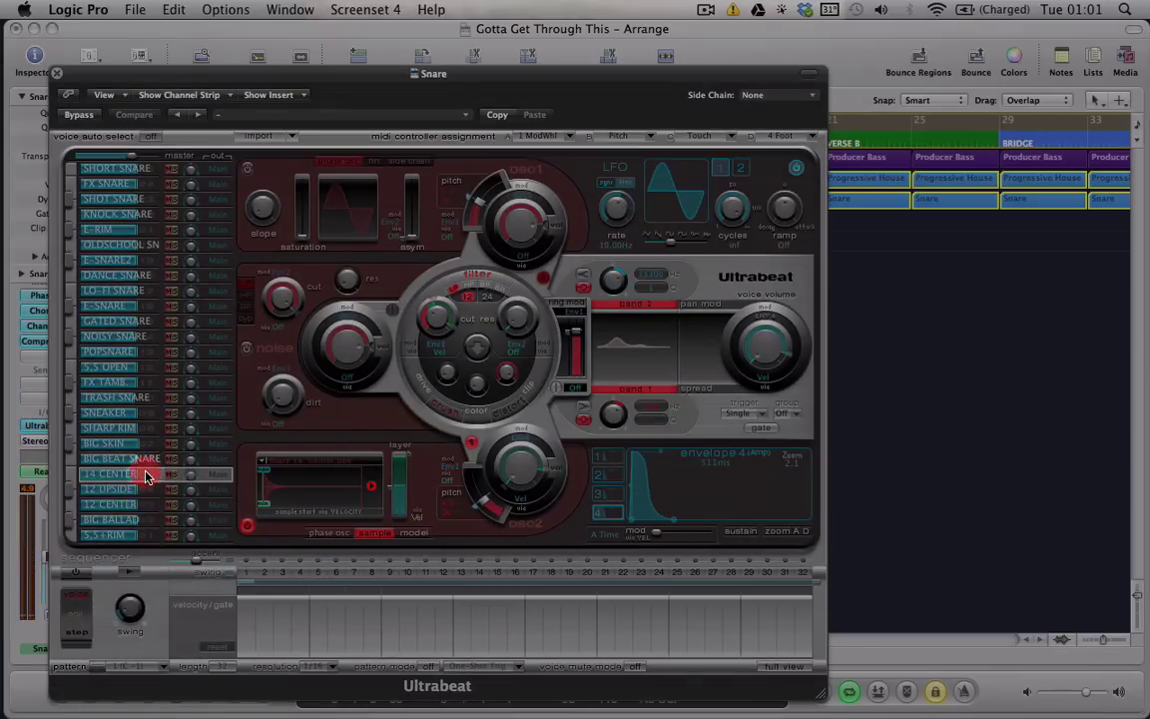
left_click(146, 445)
left_click(146, 458)
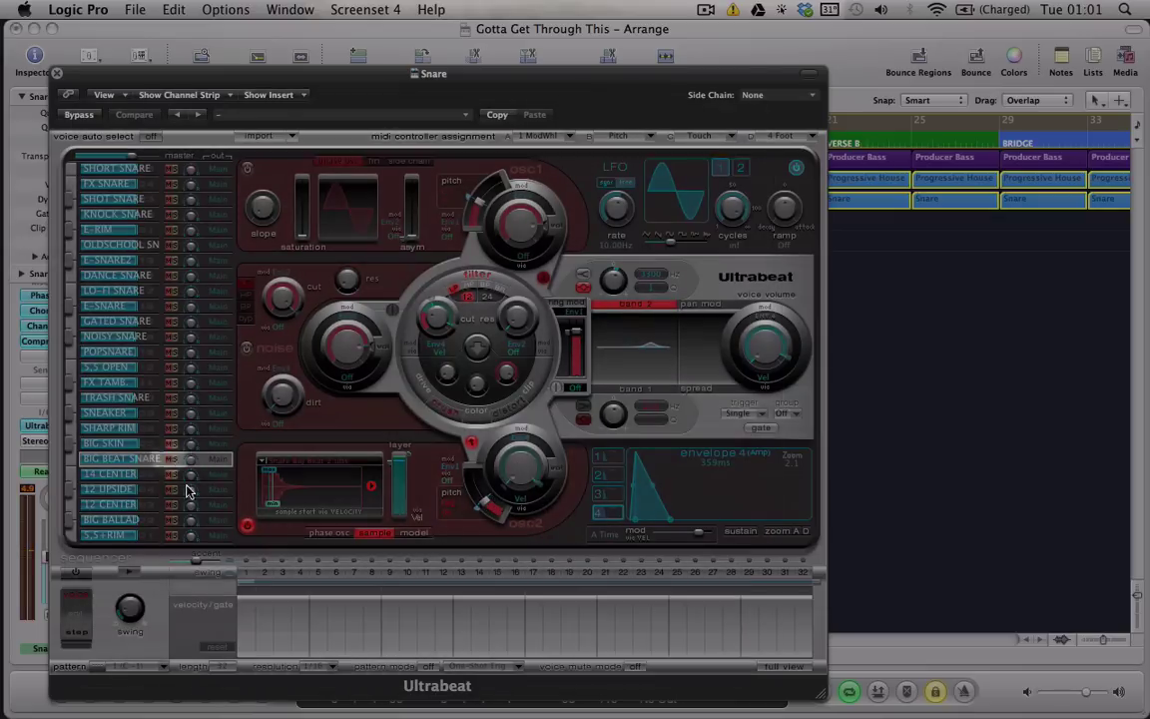
left_click_drag(486, 507, 486, 510)
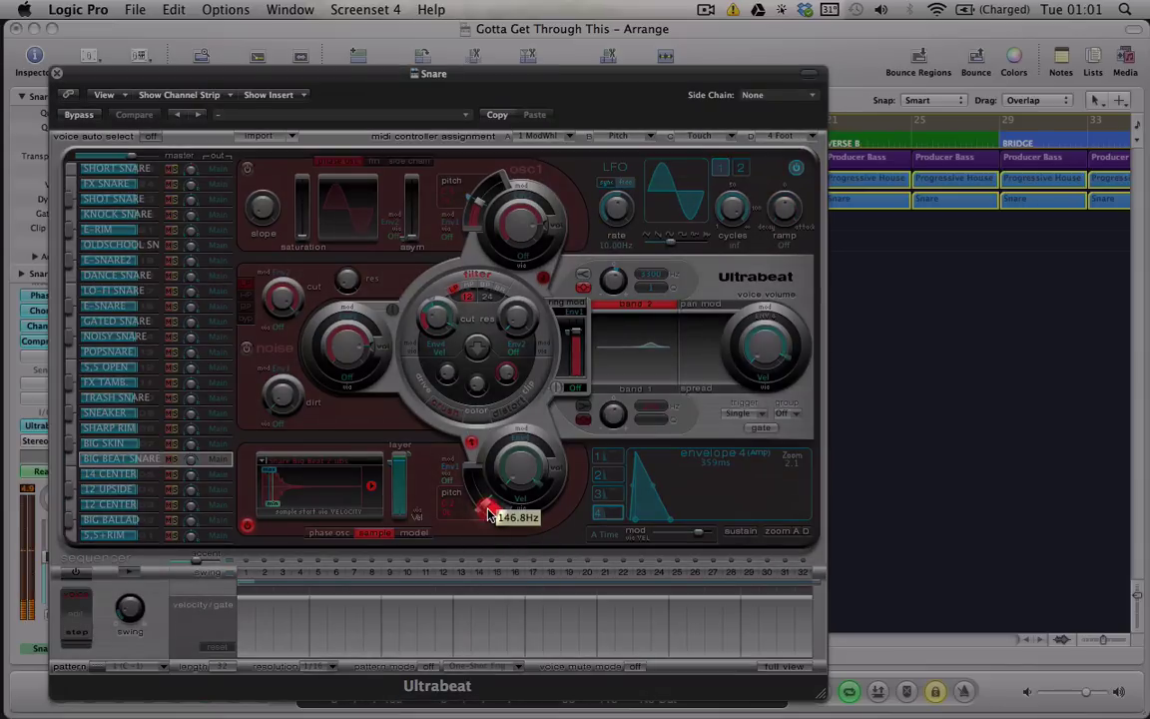
mouse_move(486, 509)
left_mouse_down()
mouse_move(477, 501)
mouse_move(488, 511)
left_mouse_up()
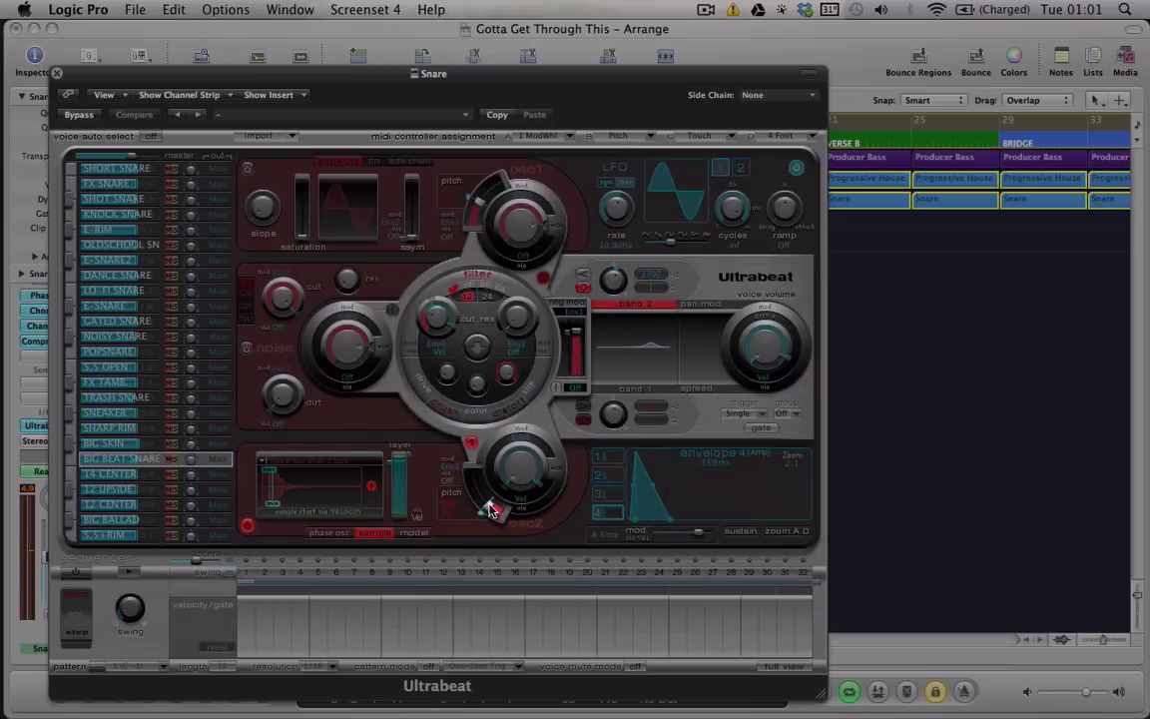
left_click_drag(477, 500, 478, 500)
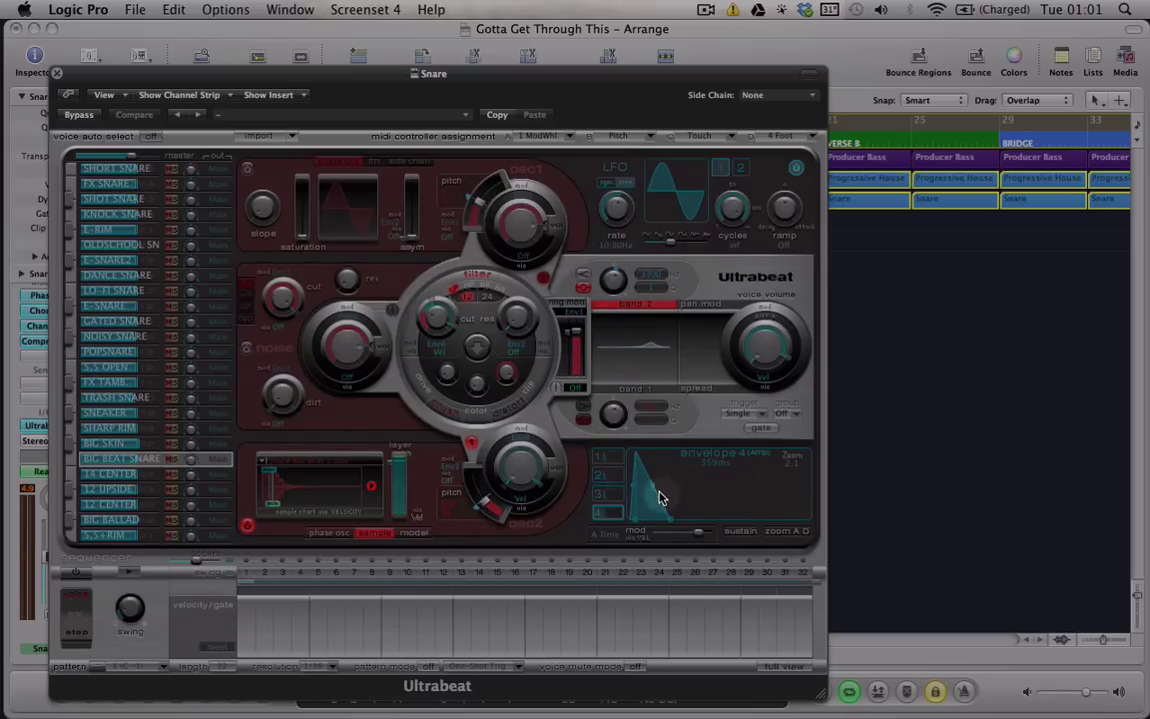
left_click_drag(669, 521, 691, 519)
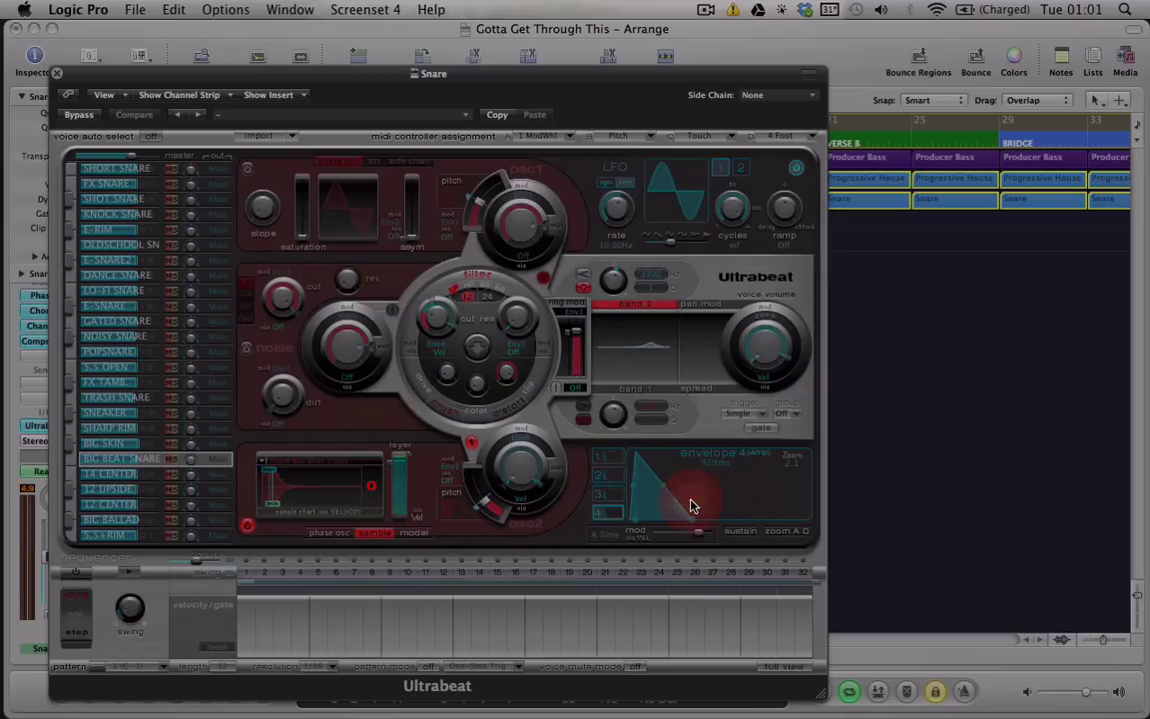
left_click(57, 73)
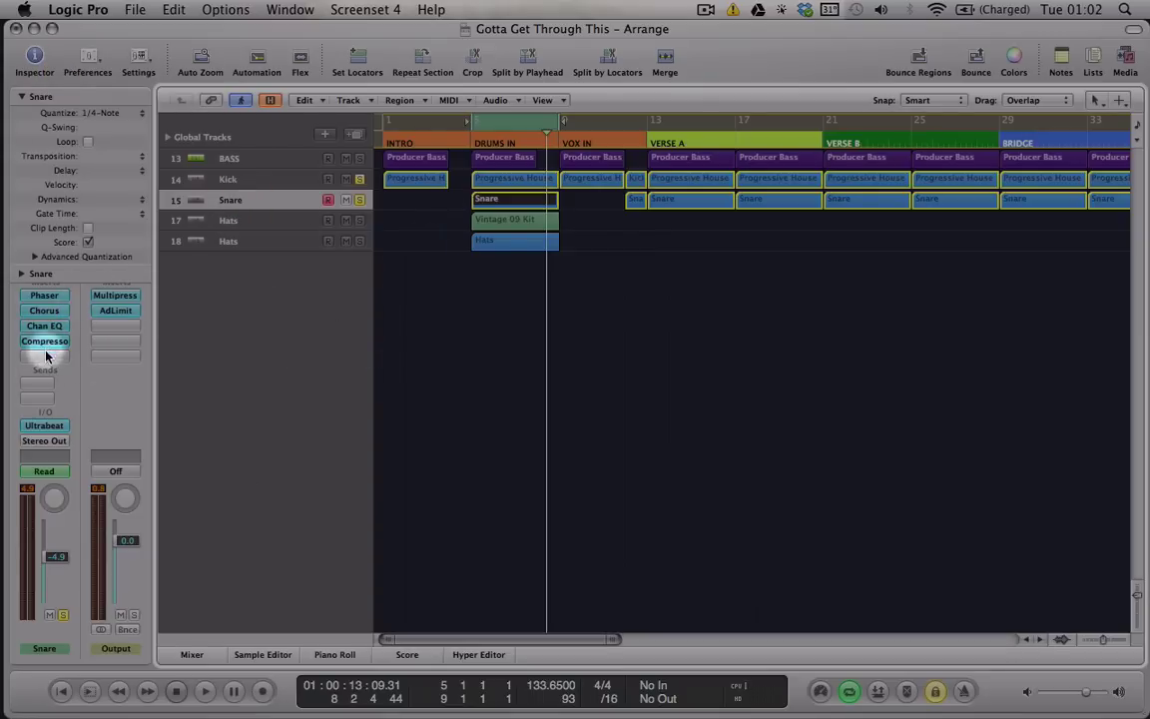
Open the Snare's Phaser and Chorus inserts side by side and bypass both.
left_click(21, 96)
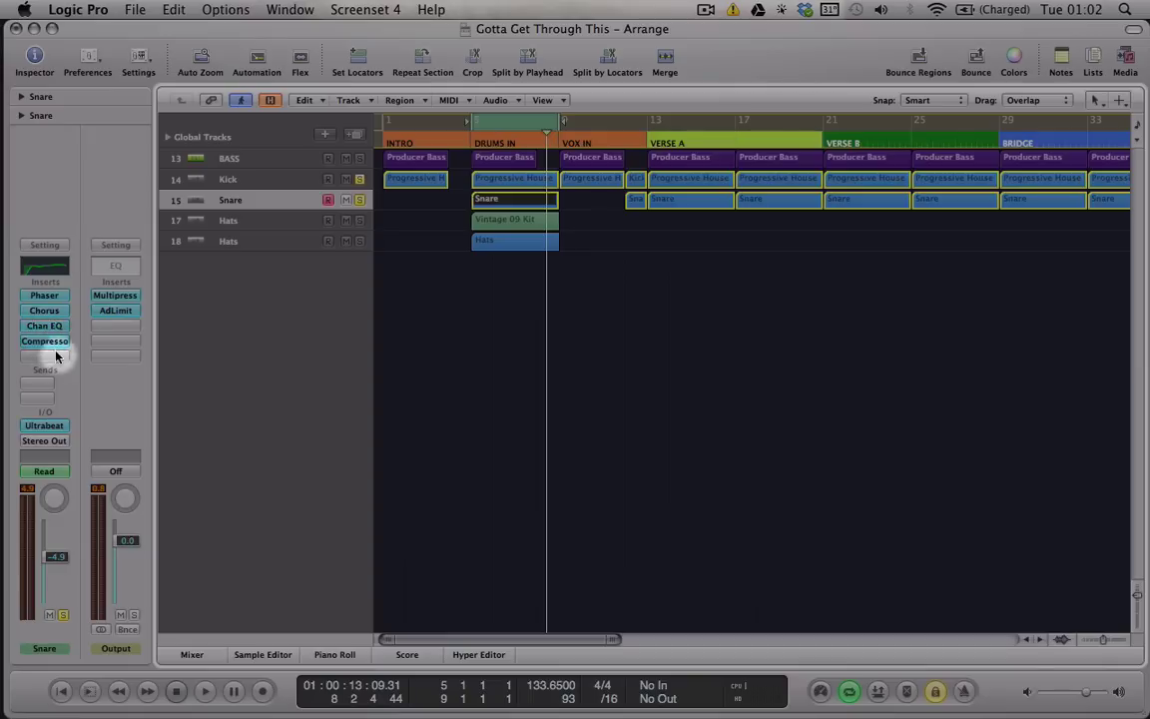
left_click(35, 295)
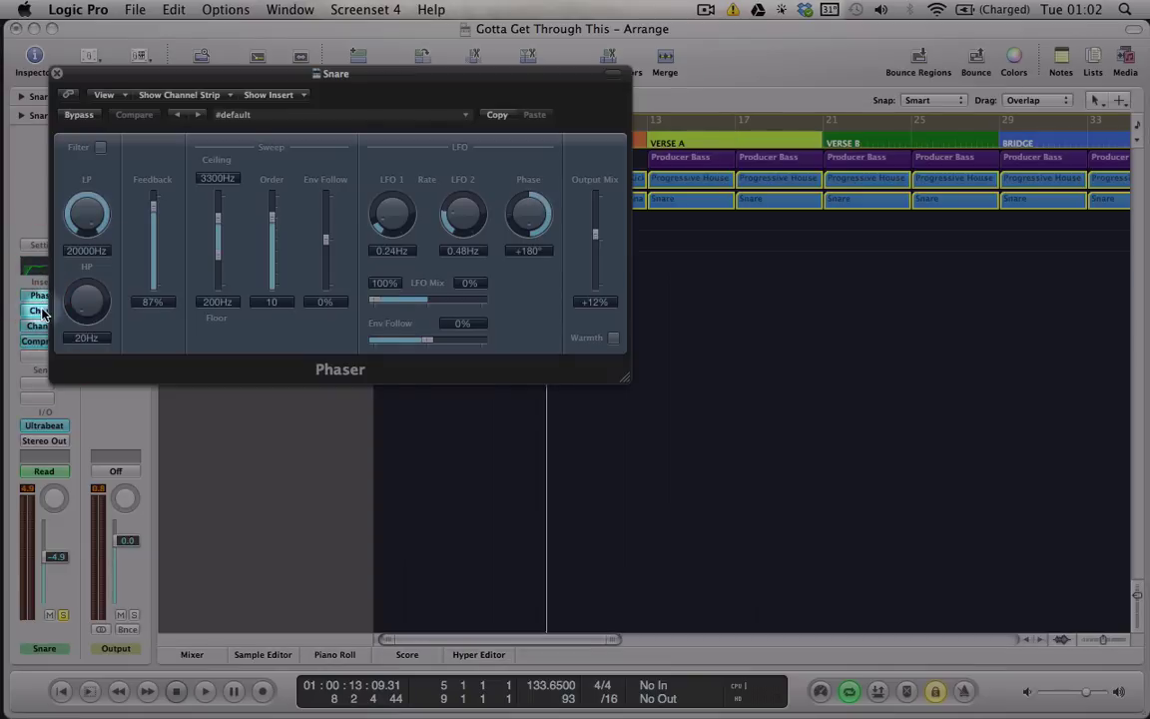
left_click(43, 311)
left_click_drag(127, 93, 570, 290)
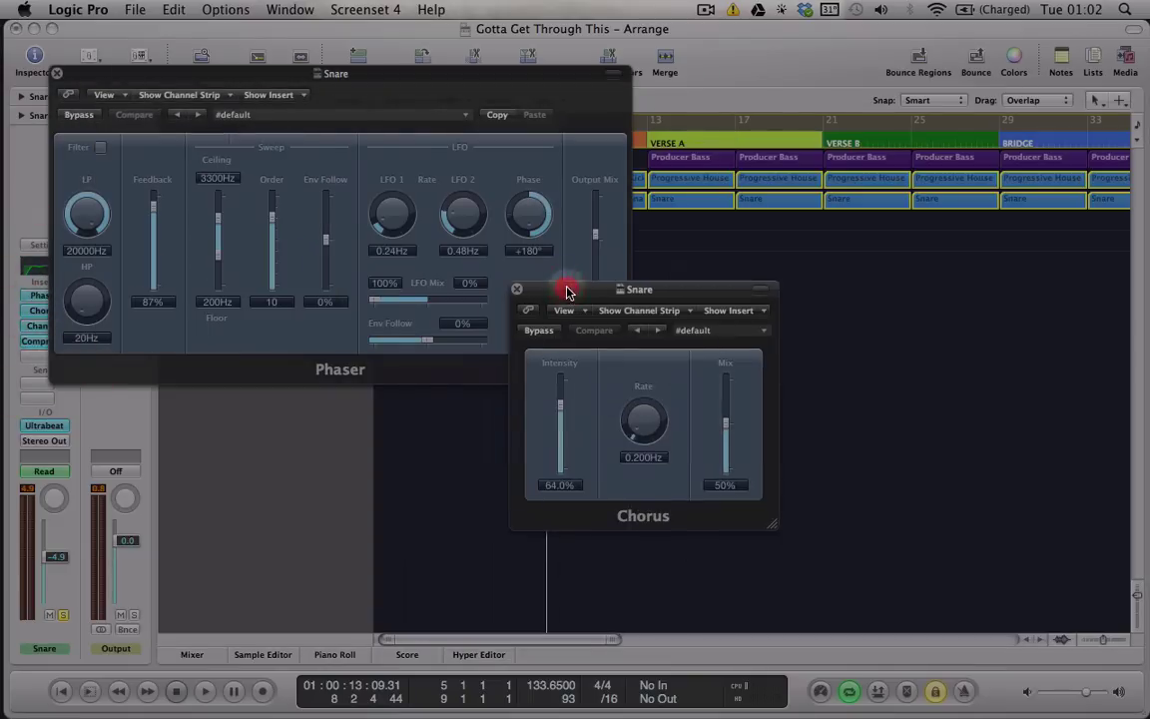
left_click(78, 116)
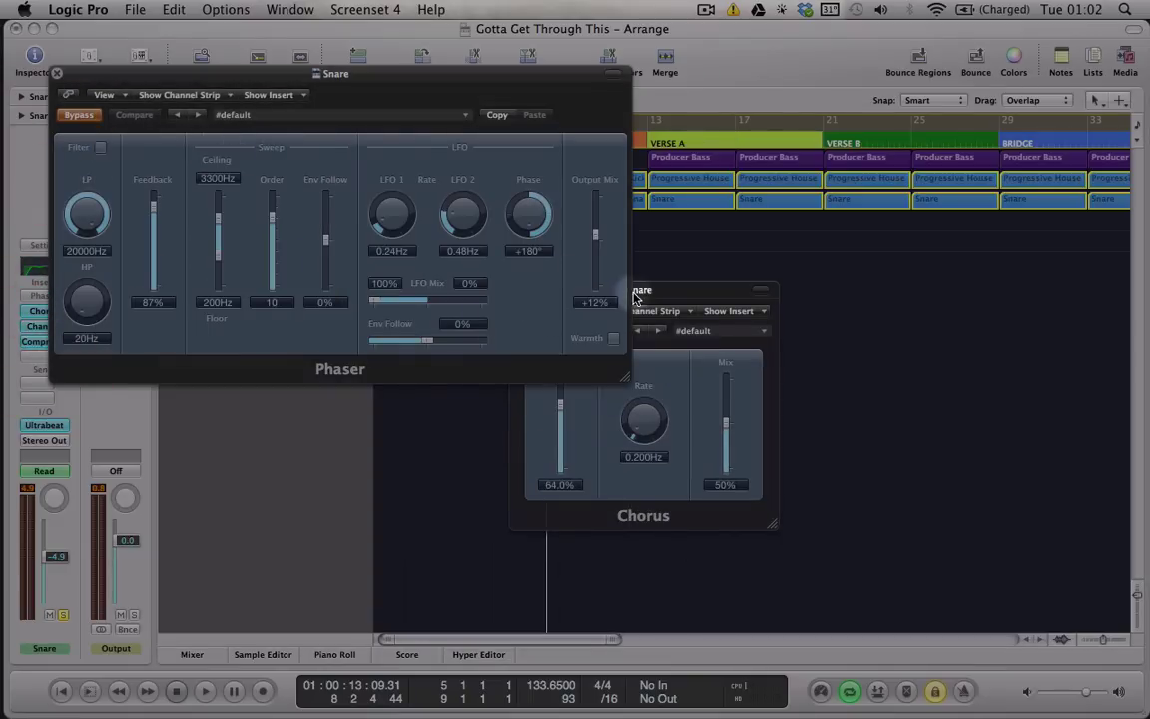
left_click(535, 330)
Compare the snare with chorus toggled and phaser back on during playback, then close the windows.
key("space")
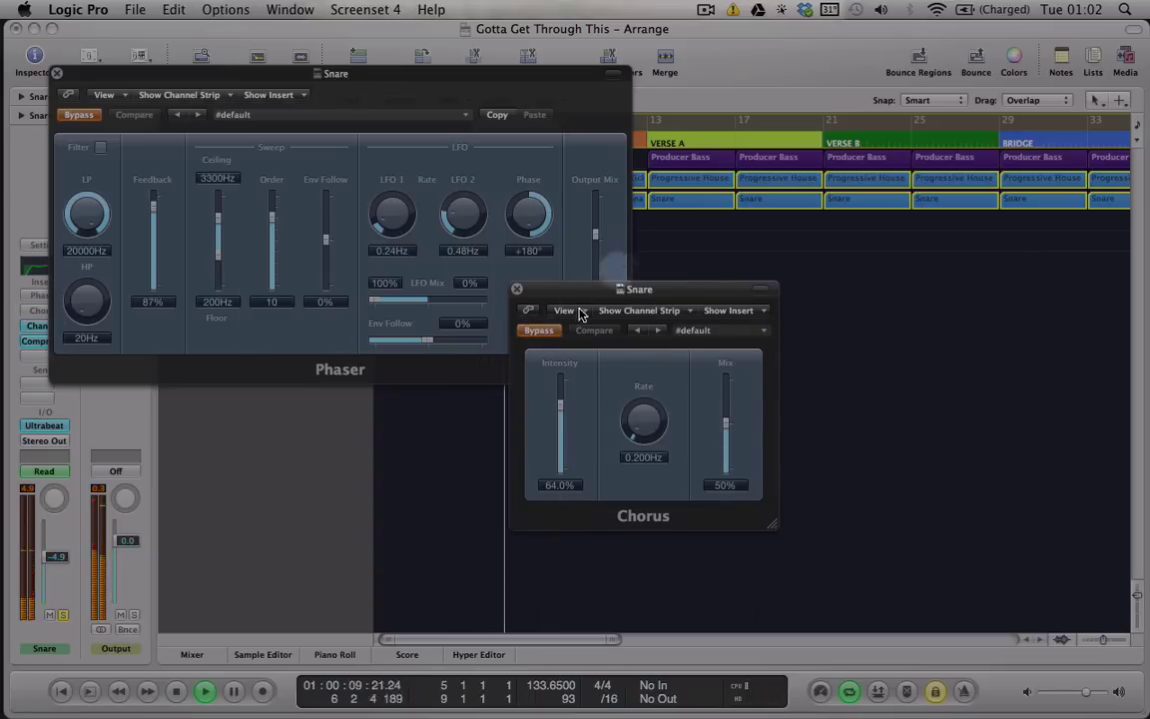
left_click(539, 335)
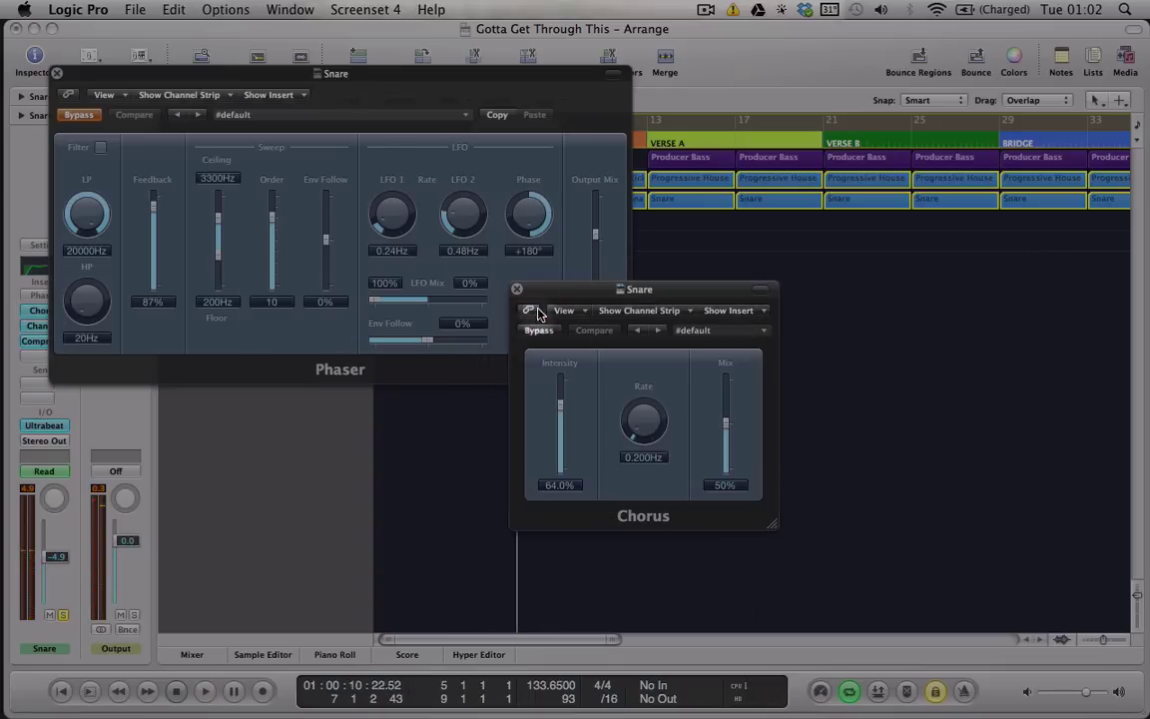
left_click(79, 114)
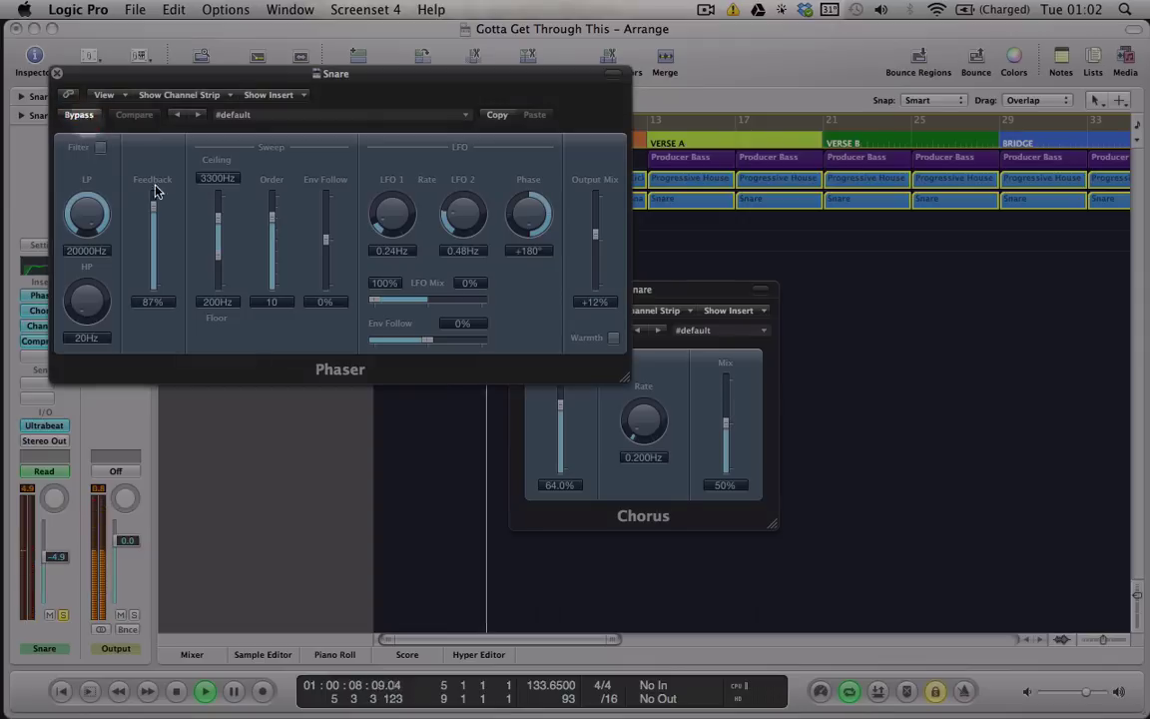
left_click_drag(711, 297, 776, 297)
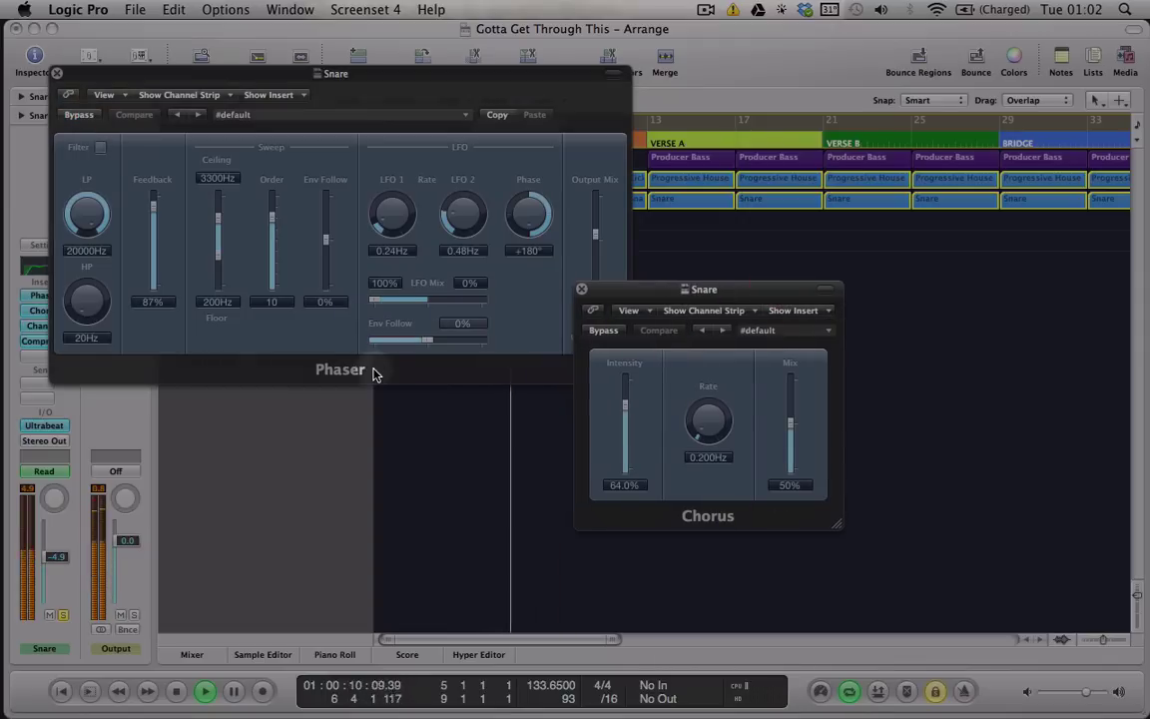
key("space")
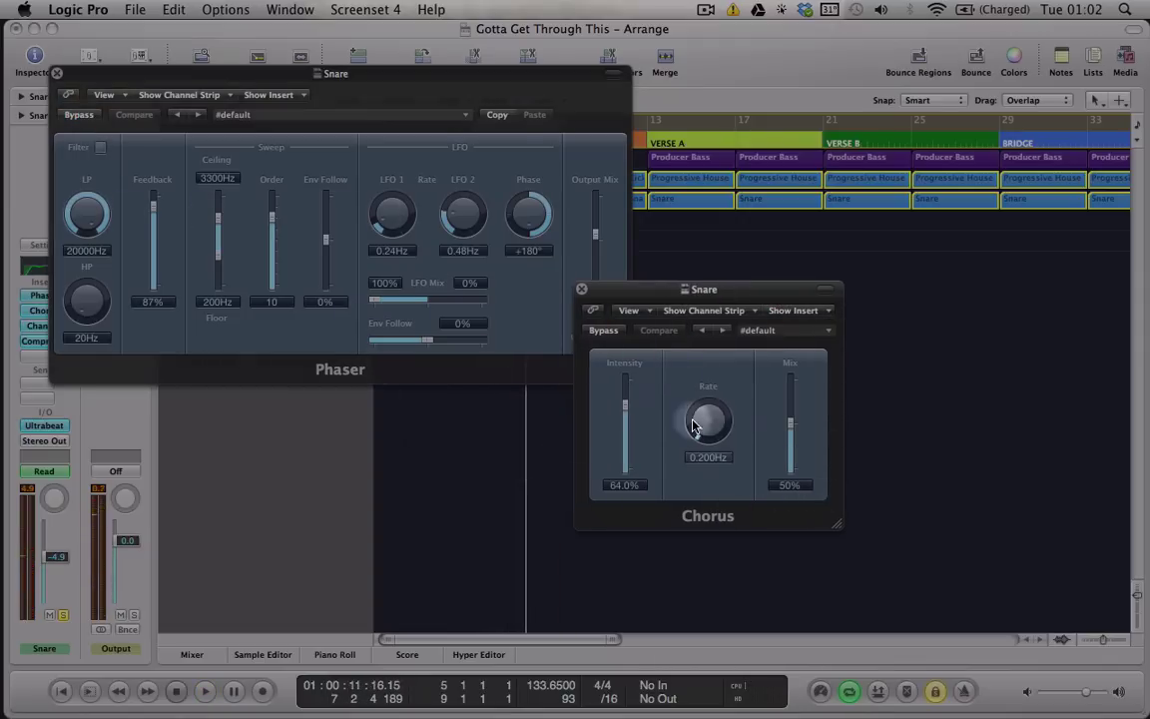
left_click(580, 299)
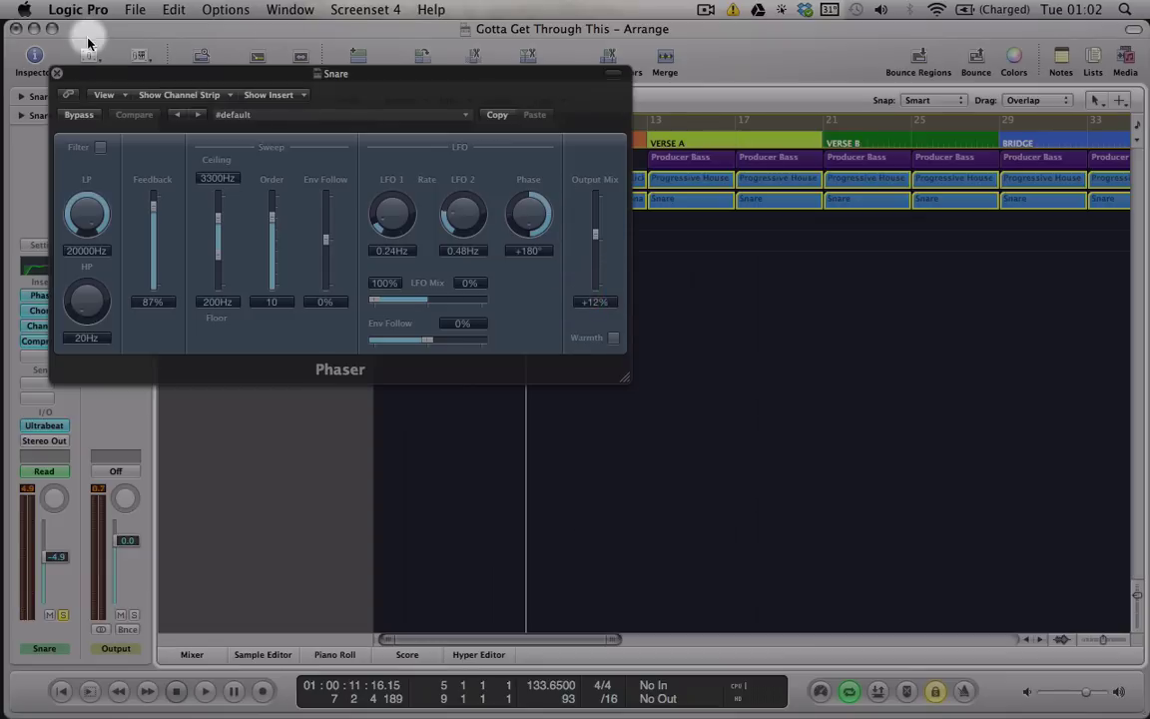
left_click(57, 73)
left_click(547, 350)
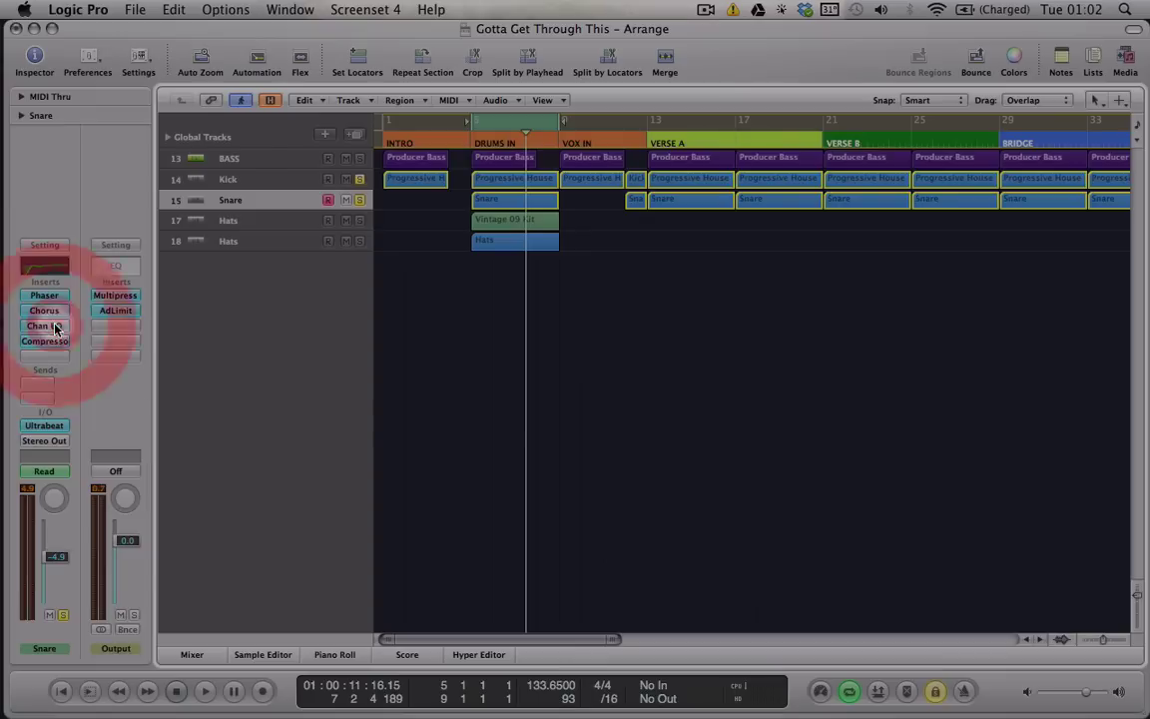
Review the Snare Channel EQ (69Hz high-pass, 240Hz cut, 5900Hz boost), then solo both Hats tracks.
left_click(44, 325)
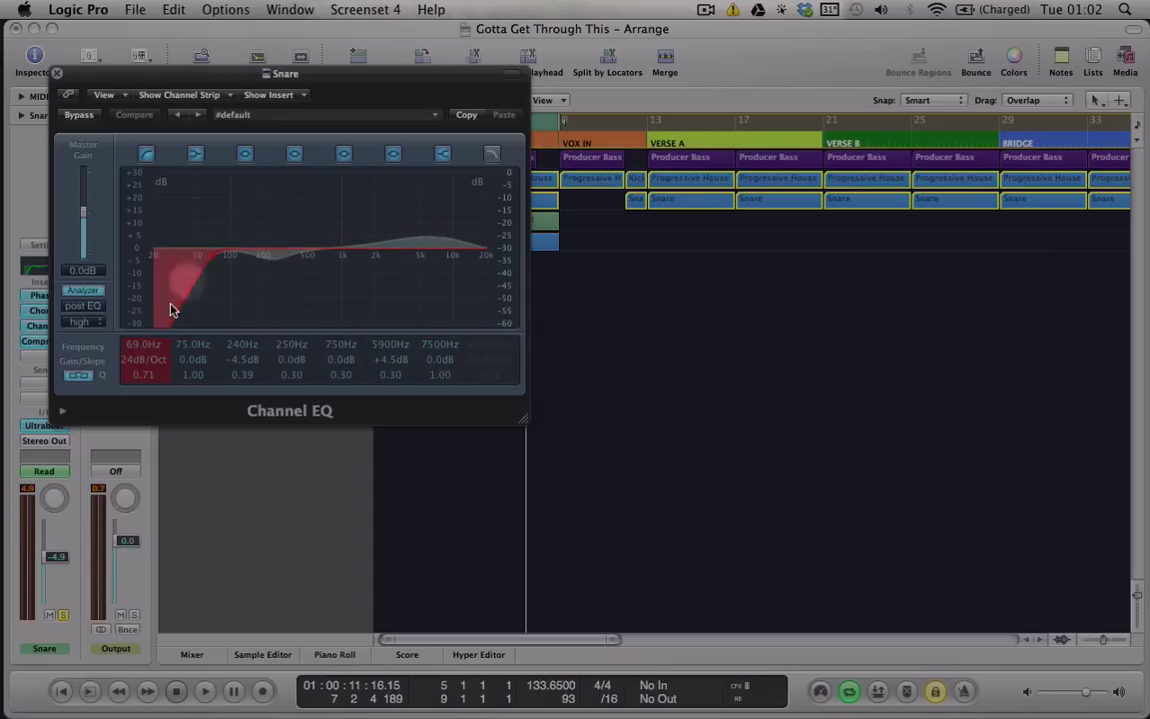
left_click(57, 73)
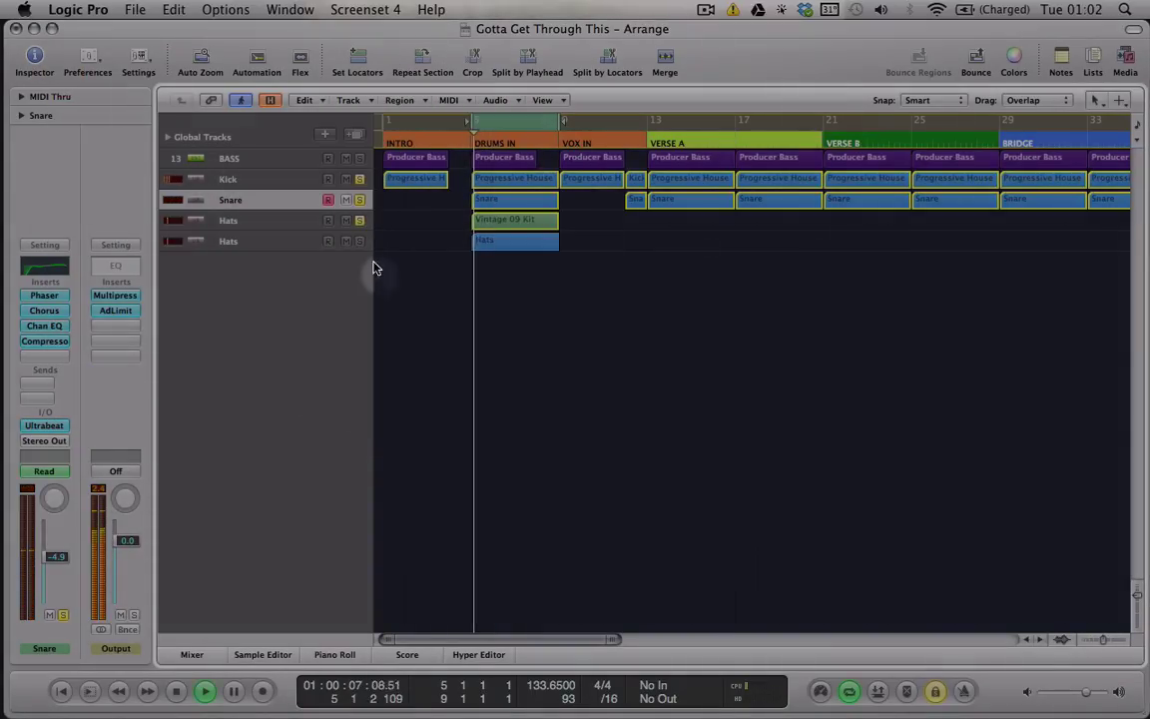
left_click_drag(360, 221, 356, 243)
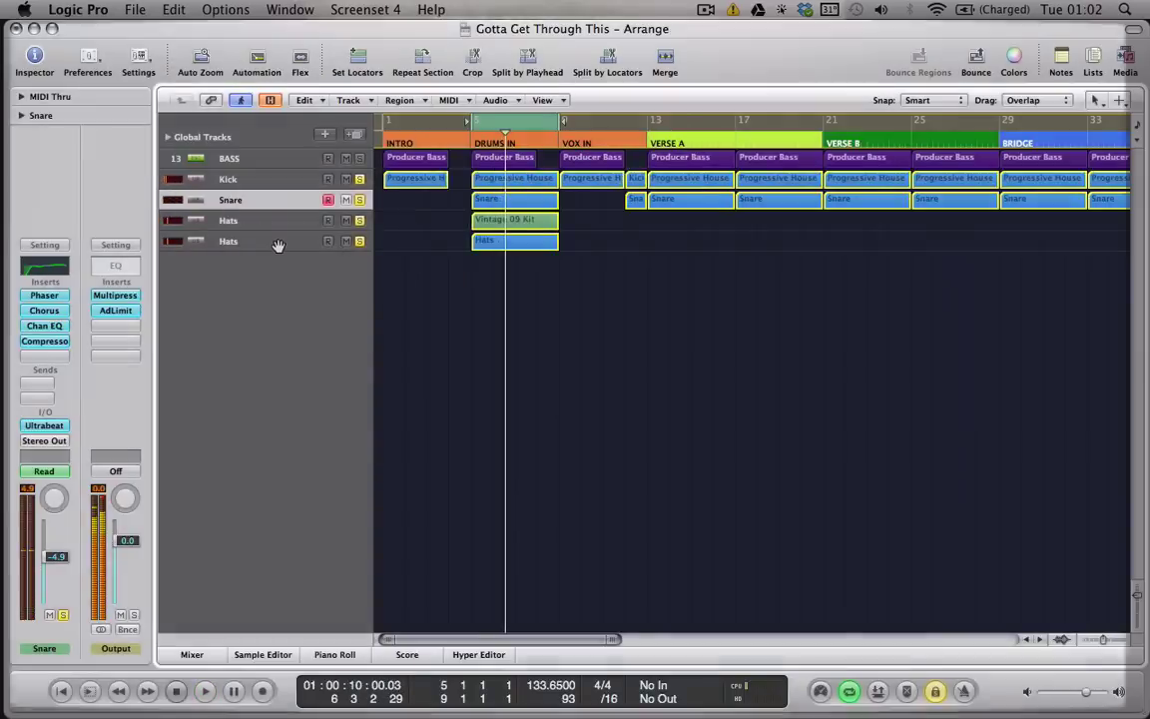
Select the second Hats track, unsolo Snare and Kick, and start playback of only the hats.
left_click(265, 240)
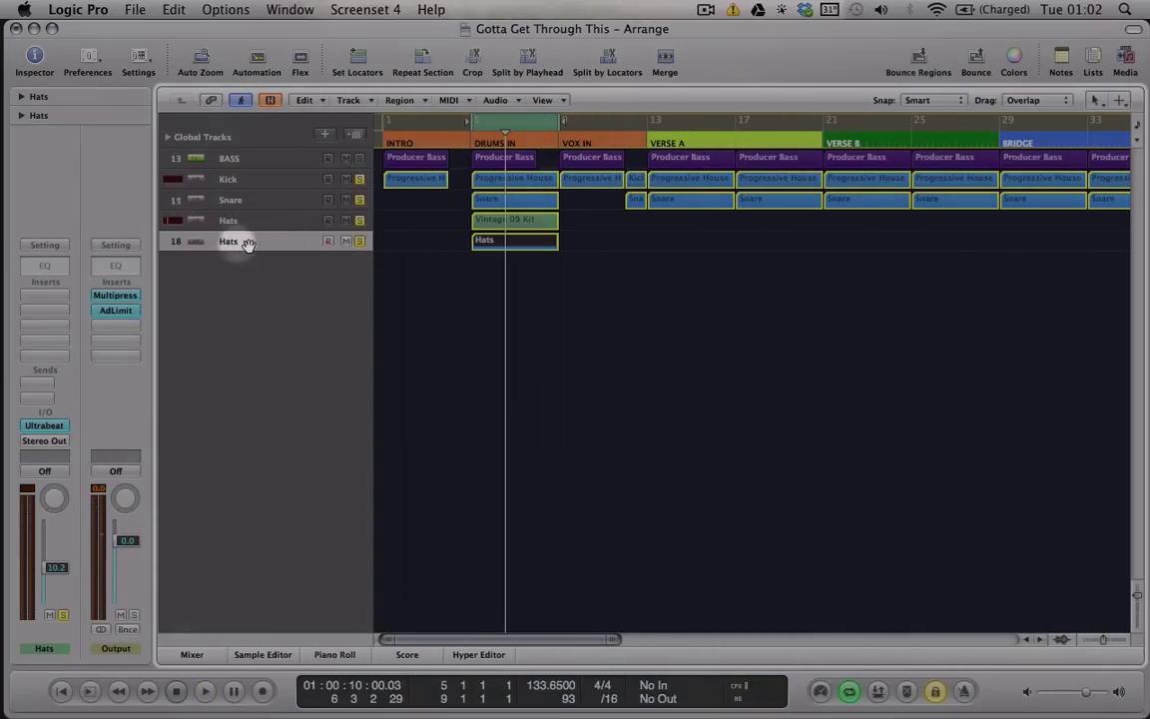
left_click(45, 425)
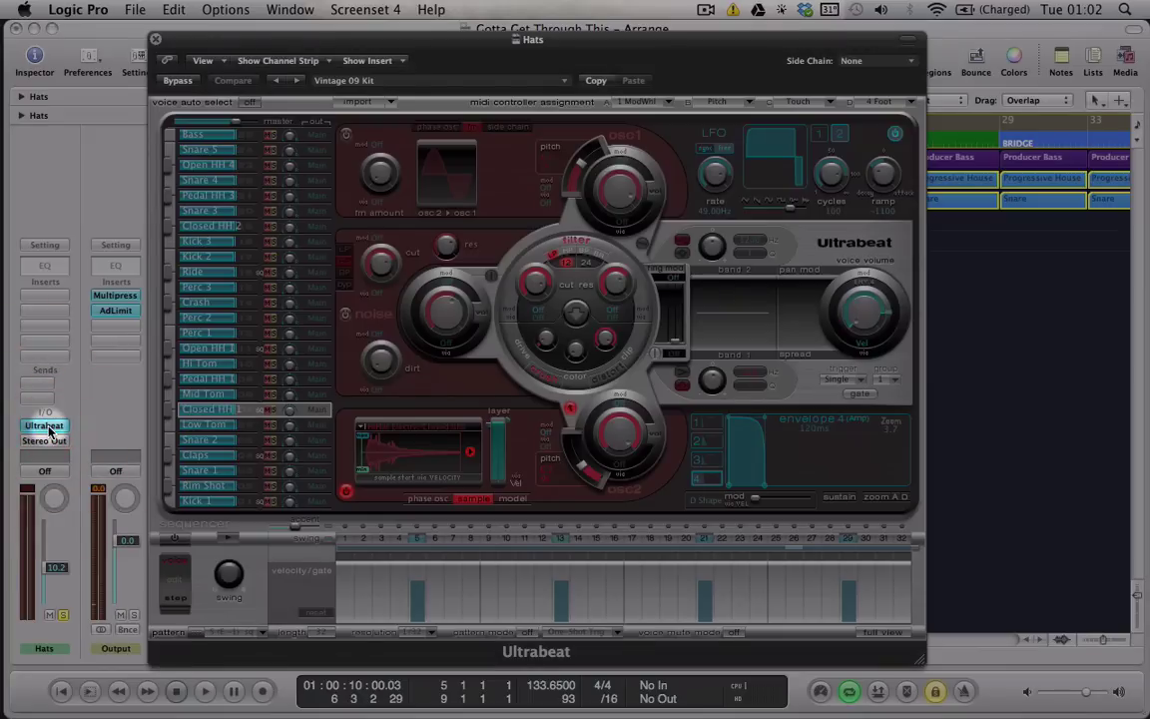
left_click(155, 41)
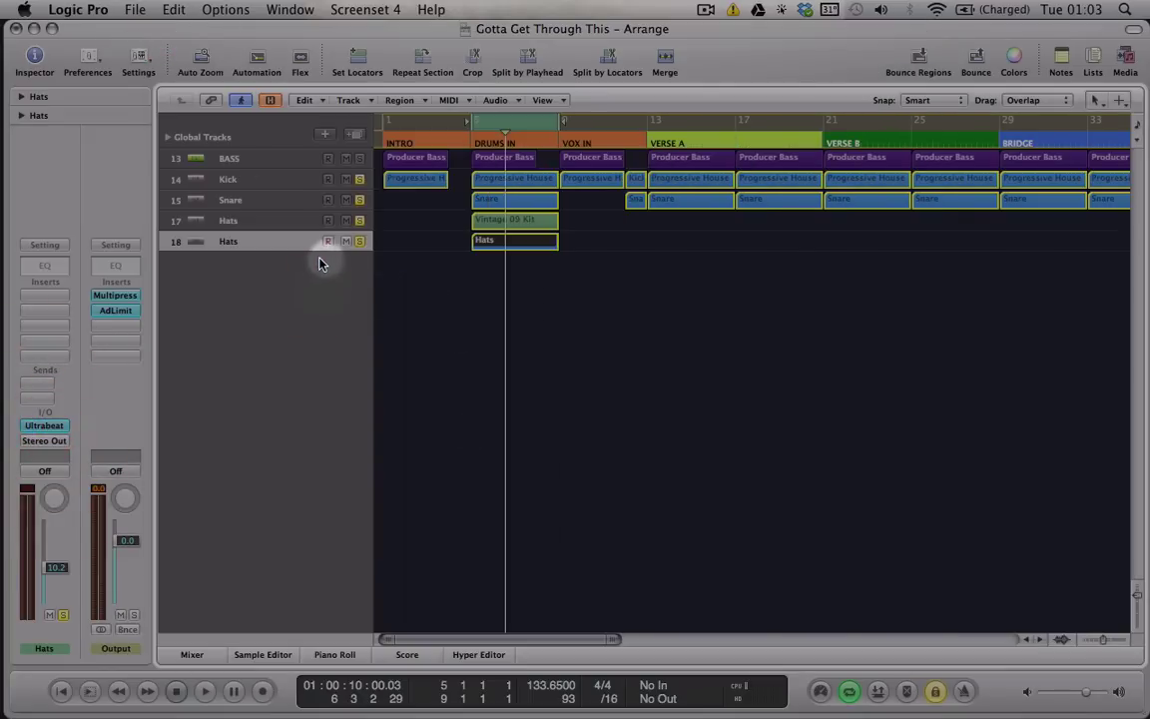
left_click(360, 202)
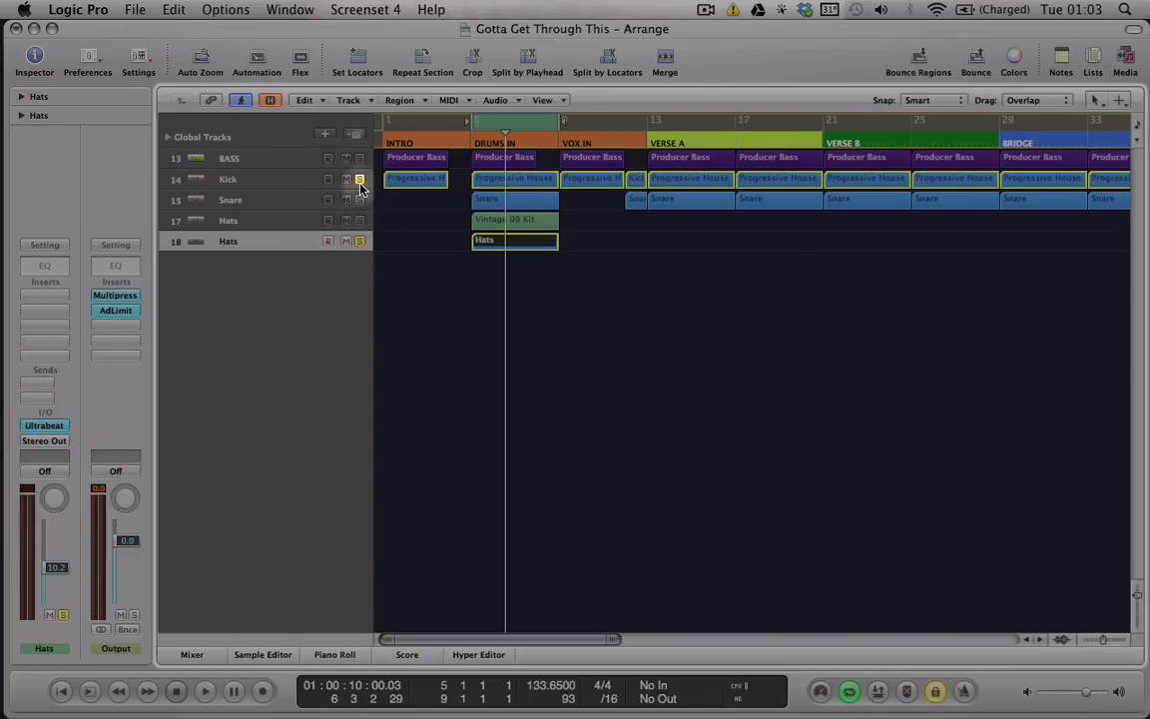
left_click(356, 178)
key("space")
Show the Hats and Vintage 09 Kit regions' notes in the Piano Roll below the arrangement.
double_click(502, 242)
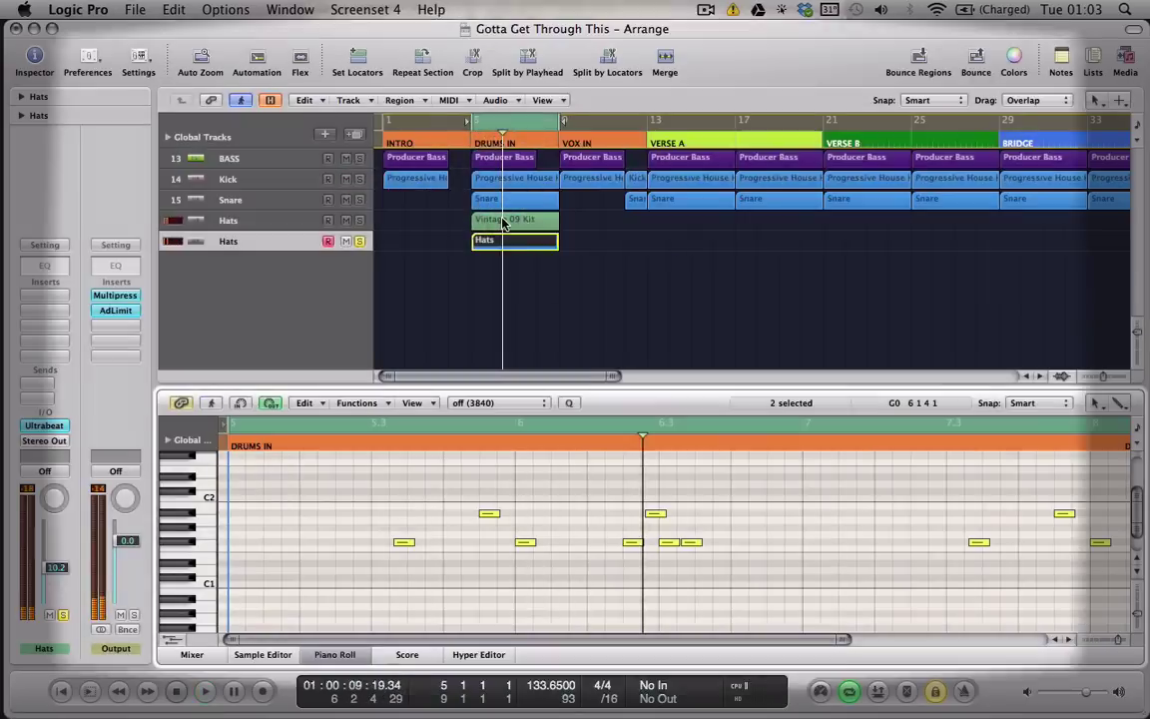
left_click(502, 220)
scroll(427, 551, "up", 5)
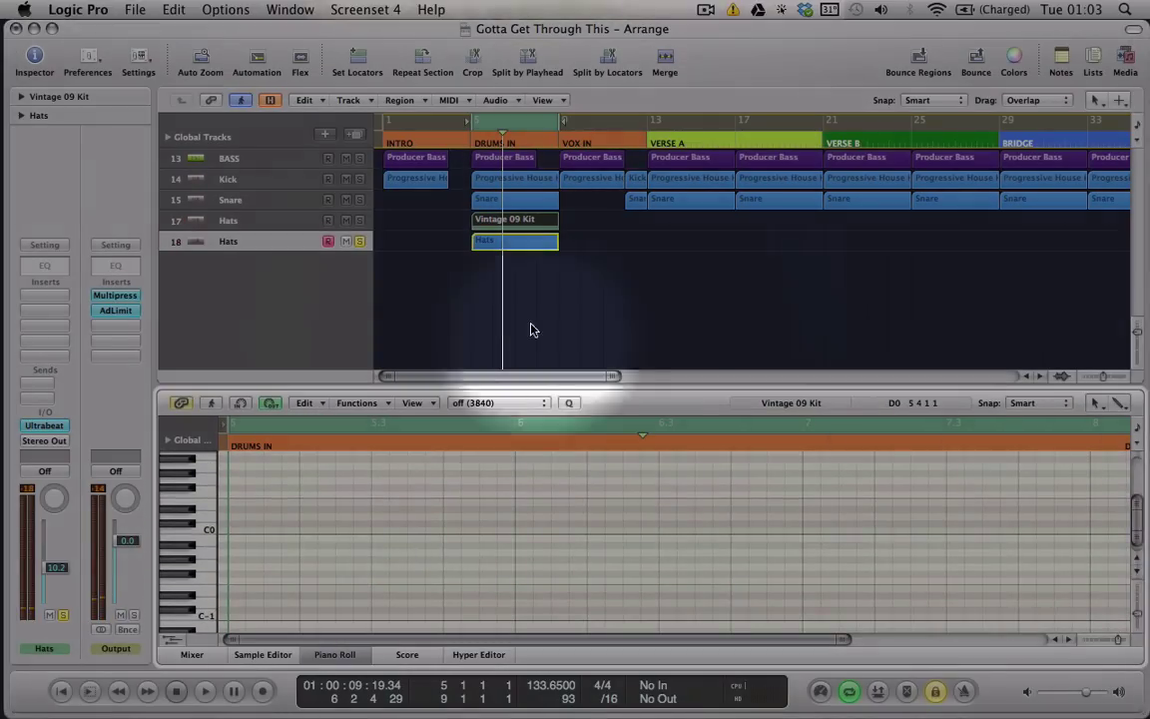
left_click(519, 241)
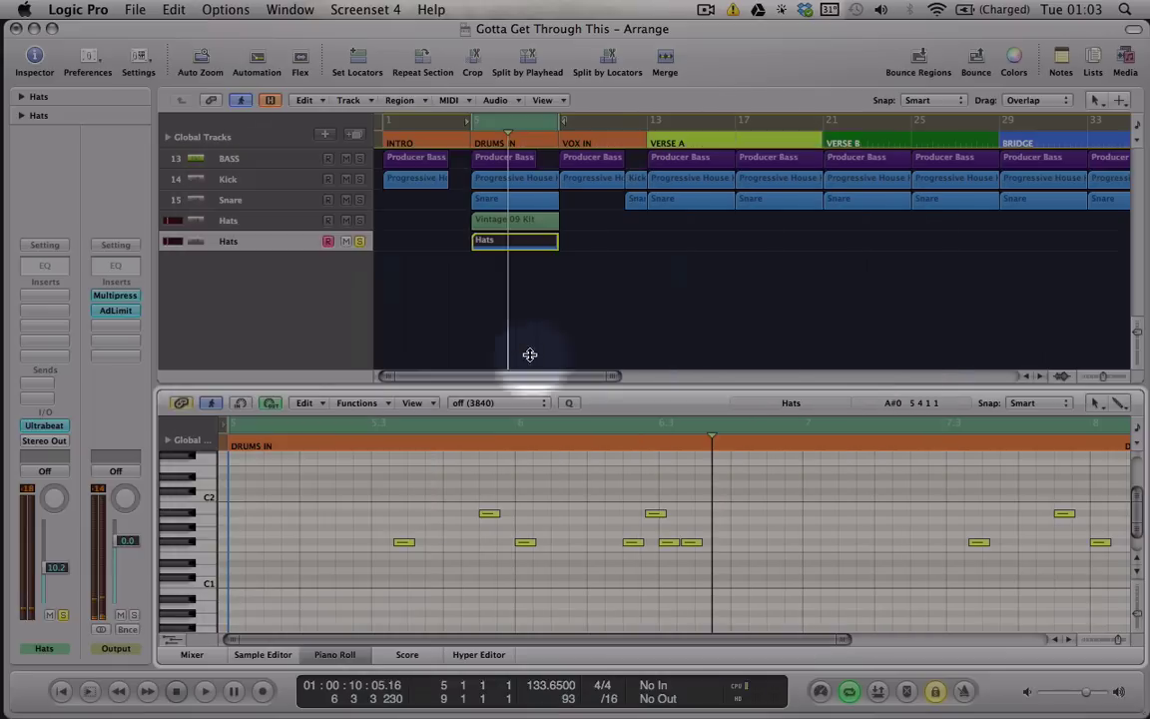
left_click(515, 236)
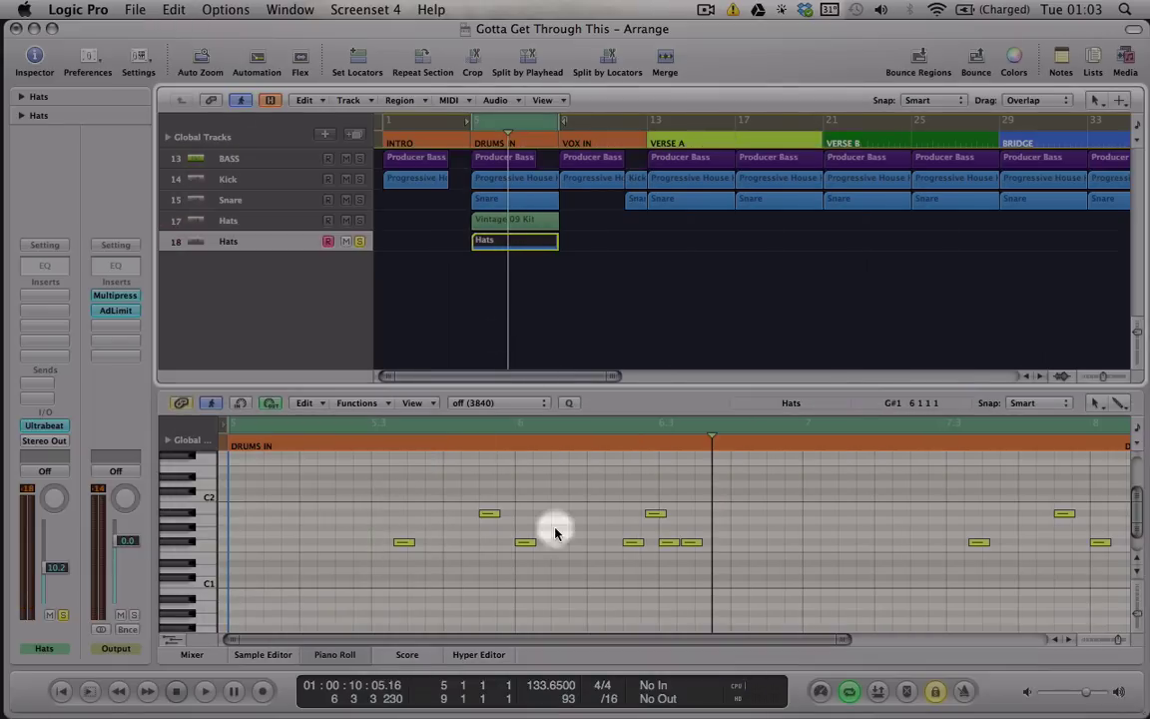
left_click(515, 221)
Zoom out in the Piano Roll and transpose all 14 Hats notes up 8 semitones.
key("space")
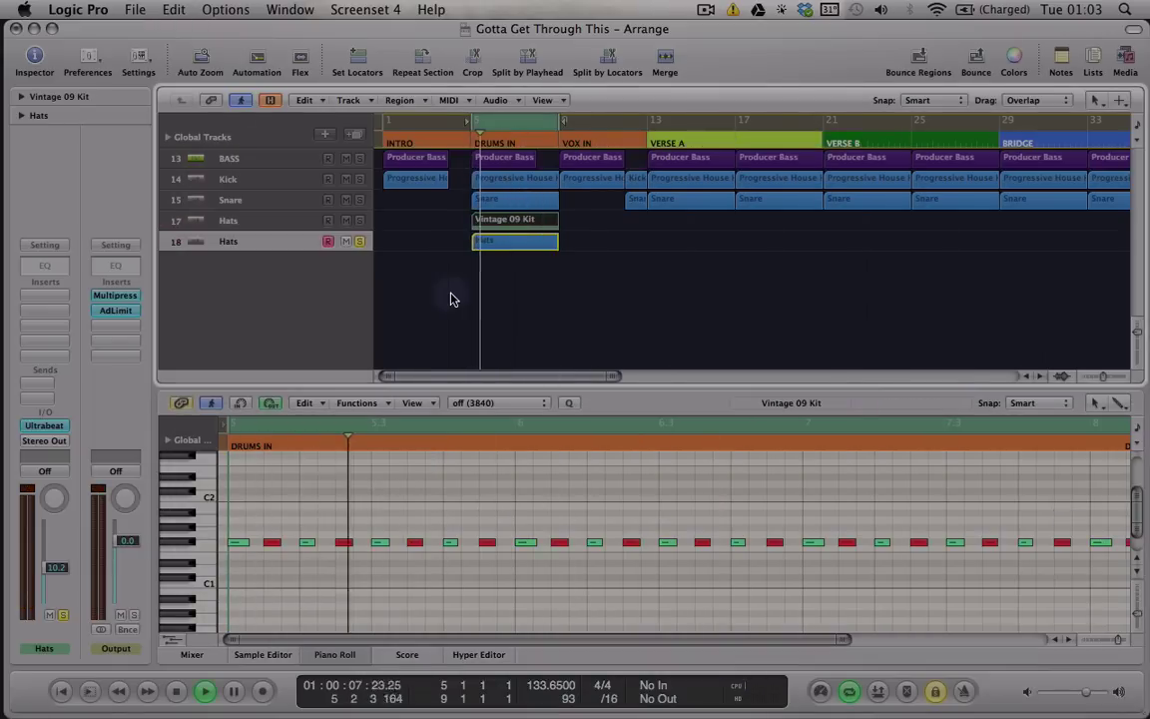
key("space")
left_click(512, 243)
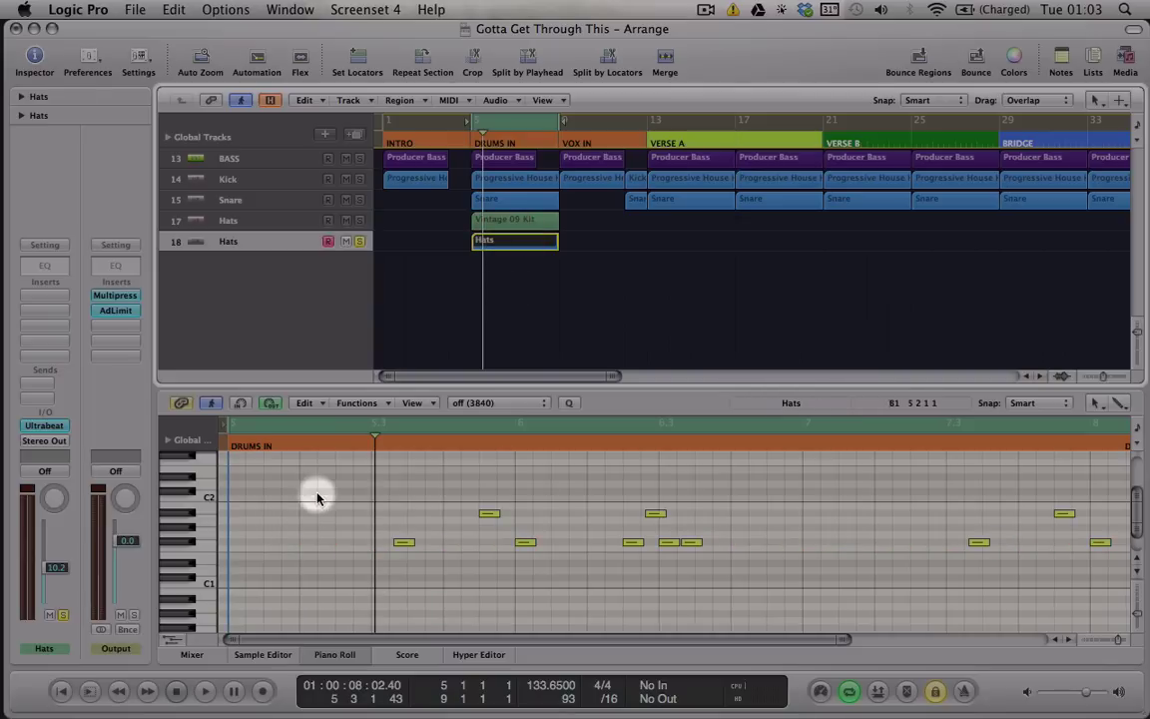
key("super+Left")
key("super+Left")
key("super+Left")
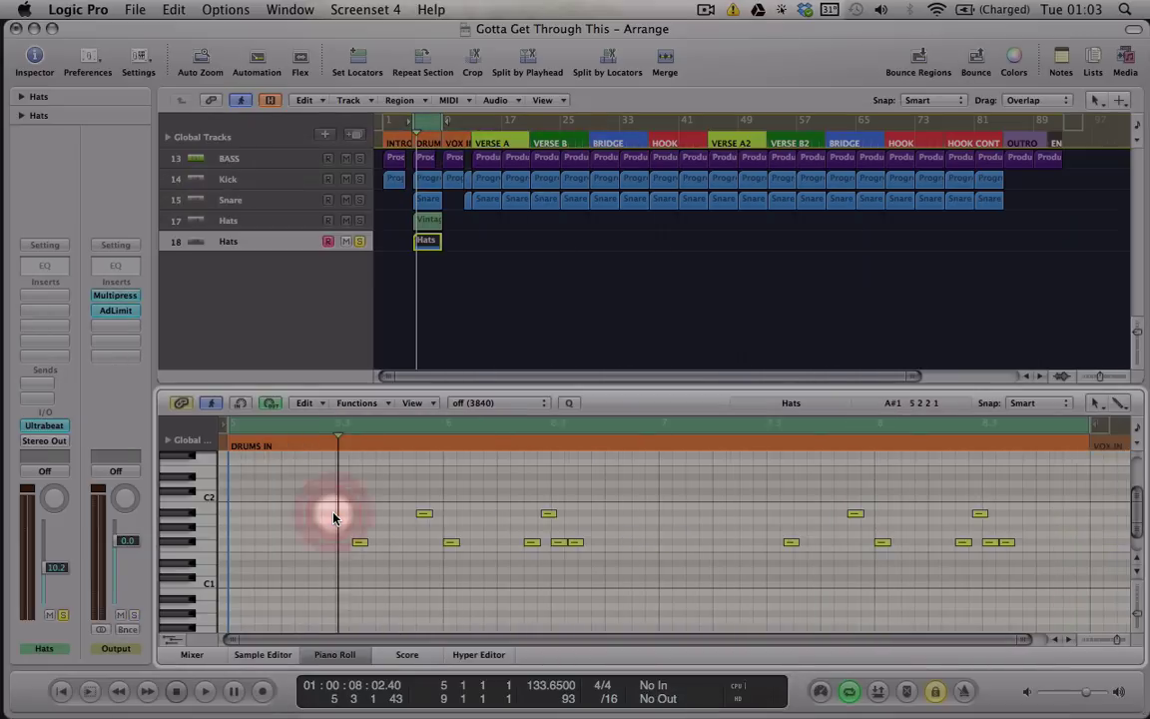
key("super+Left")
left_click_drag(238, 482, 621, 575)
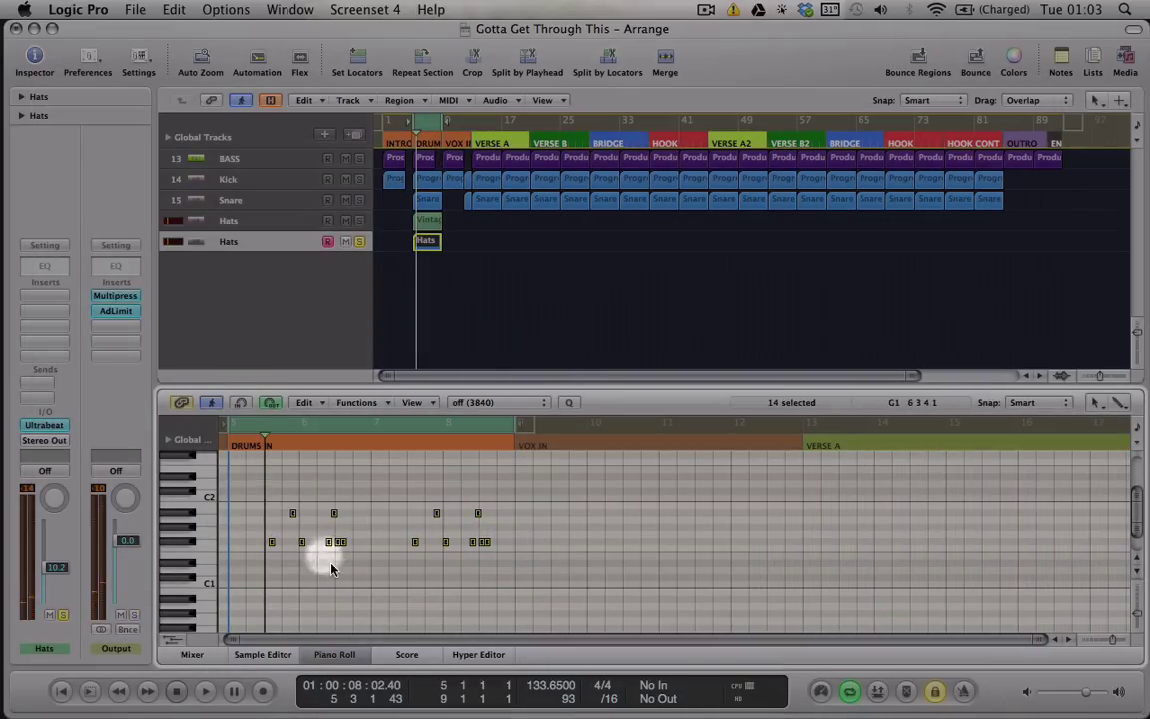
left_click_drag(270, 544, 272, 460)
Move the lower Hats notes onto F#2, deselect them, and reopen the Hats Ultrabeat.
scroll(309, 534, "up", 4)
key("super+Right")
key("super+Right")
left_click(317, 517)
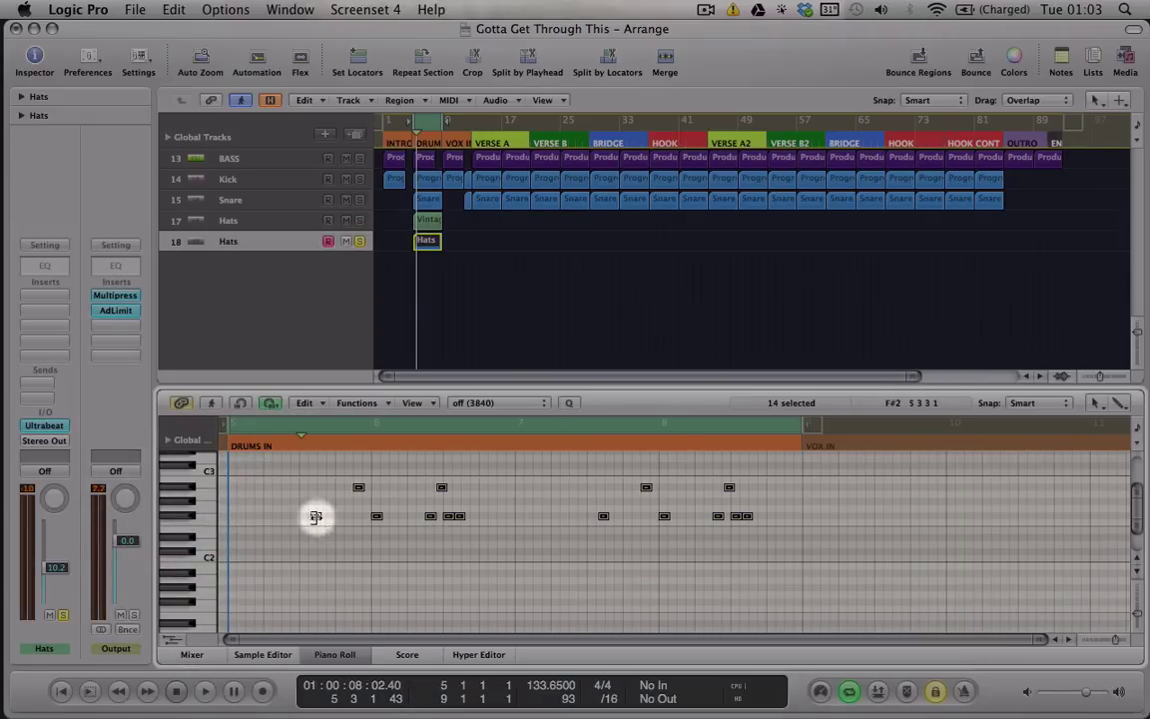
left_click_drag(315, 518, 209, 534)
scroll(208, 534, "down", 2)
scroll(209, 534, "down", 2)
left_click(178, 483)
scroll(178, 483, "up", 3)
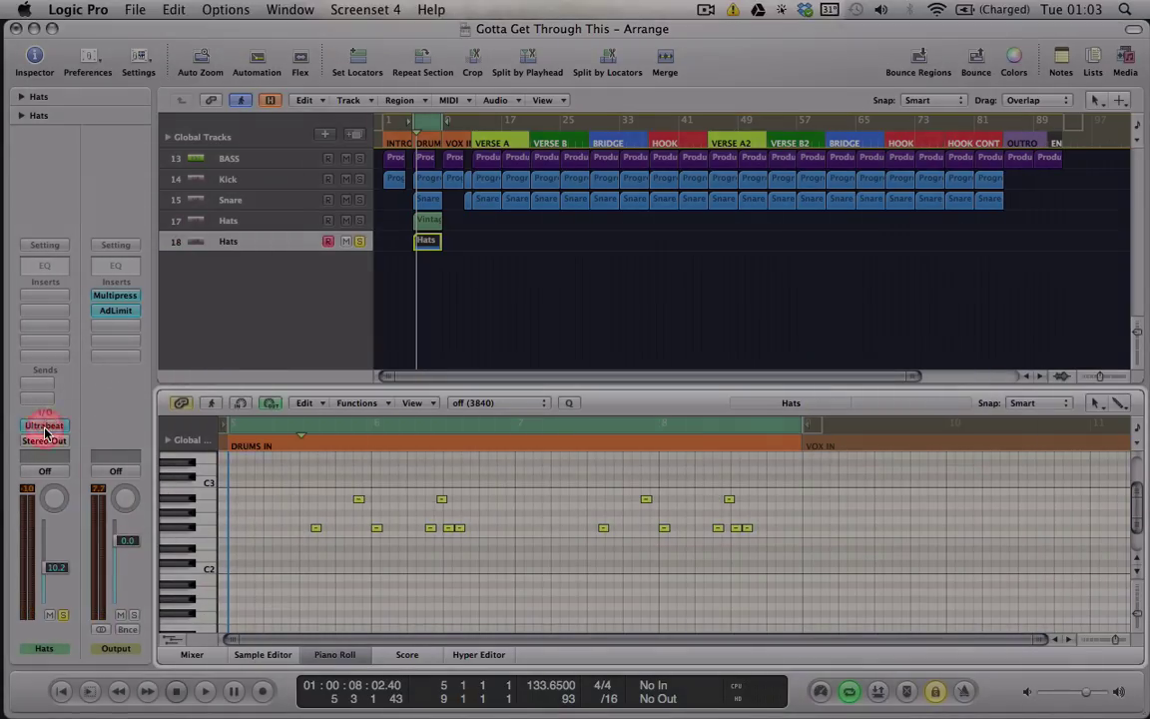
left_click(44, 426)
Start playback and select the Open HH 4 voice, then the Closed HH 2 voice.
key("space")
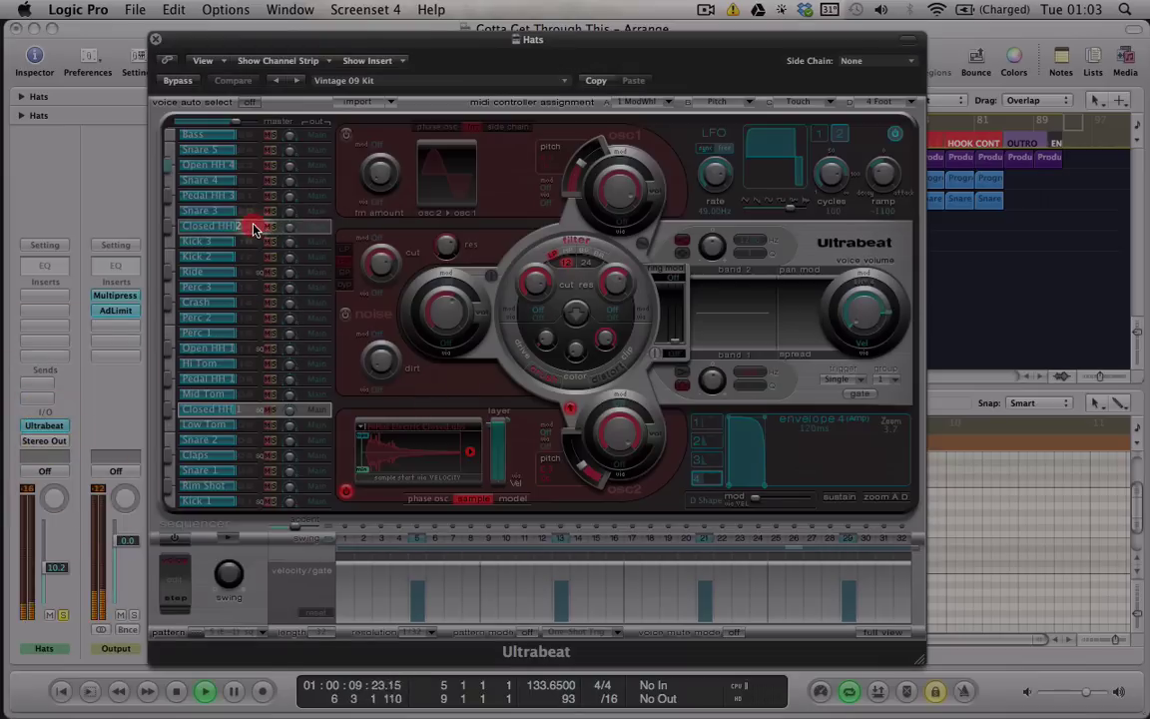
left_click(228, 165)
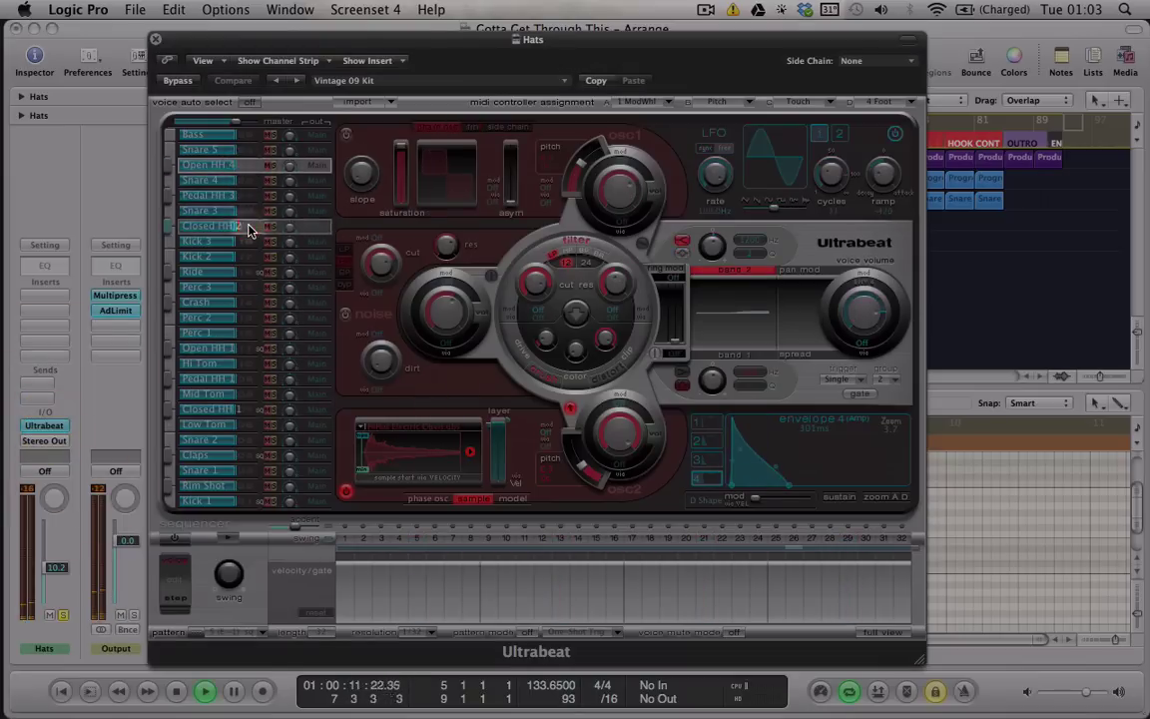
left_click(250, 228)
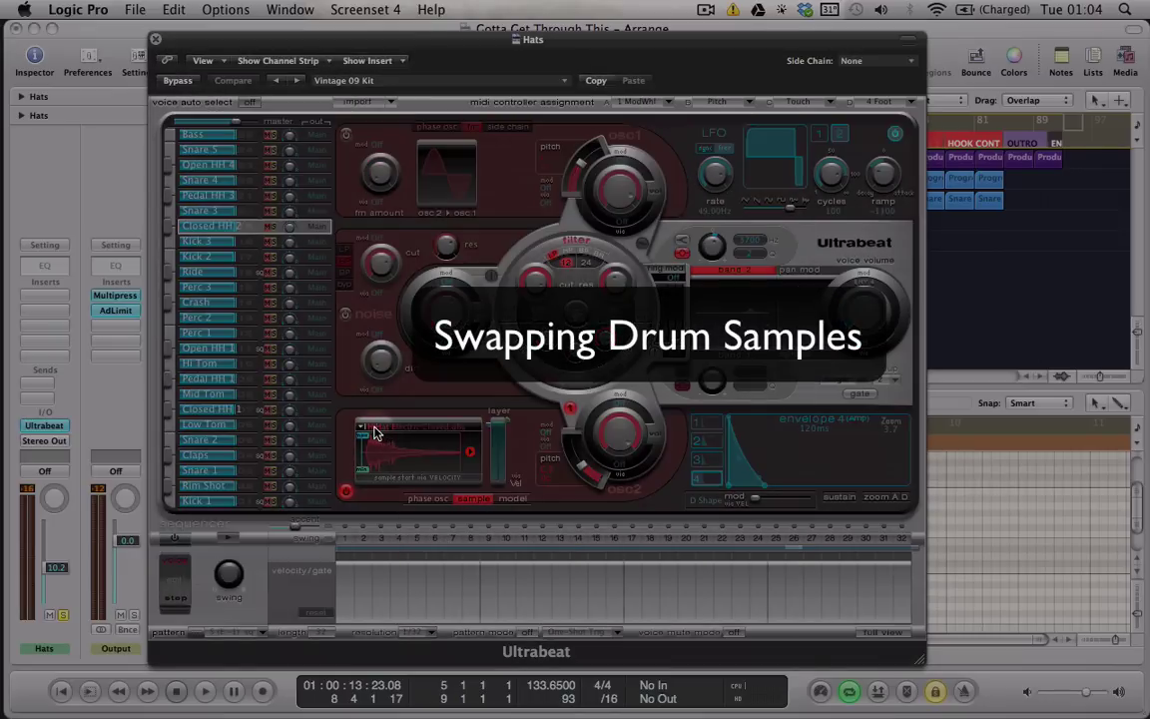
Load RD-TechnoHH1.aif into the Closed HH 2 voice and audition it during playback.
left_click(376, 433)
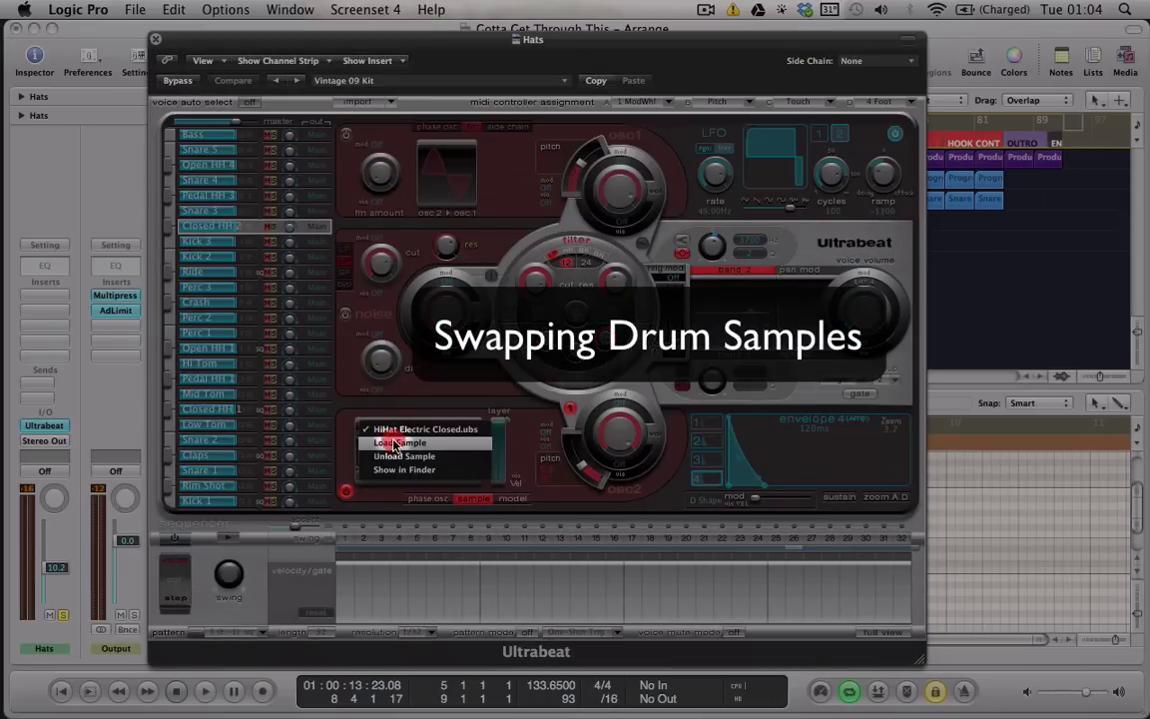
left_click(398, 442)
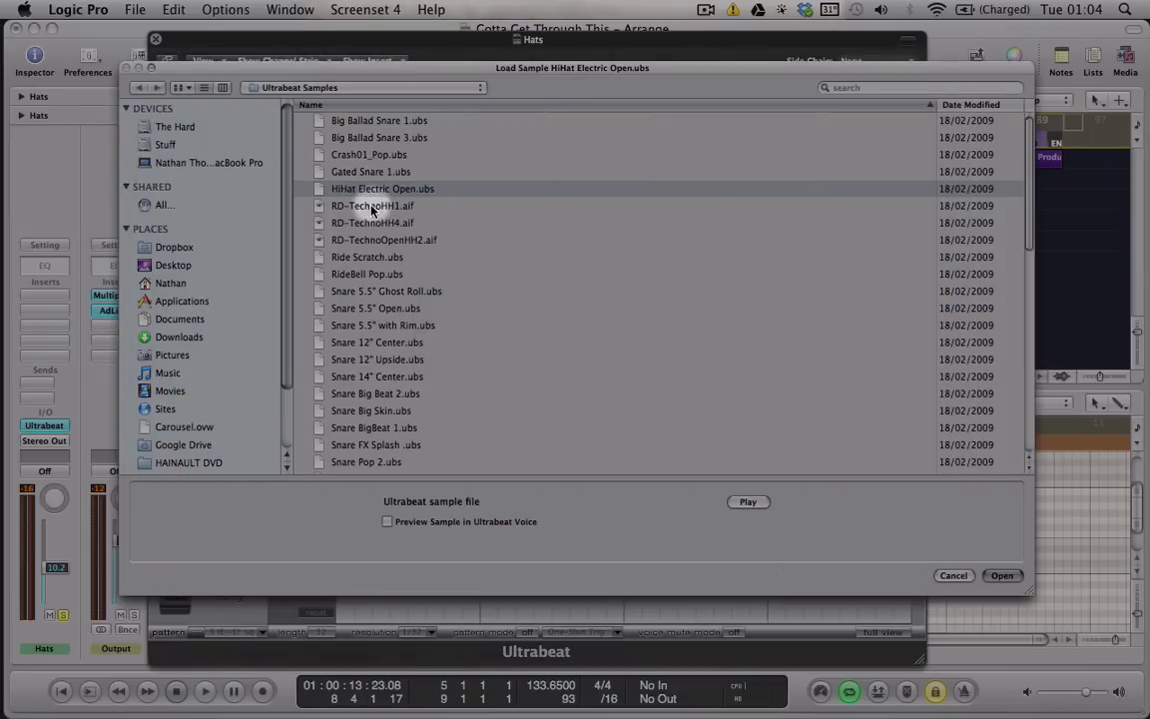
left_click(364, 209)
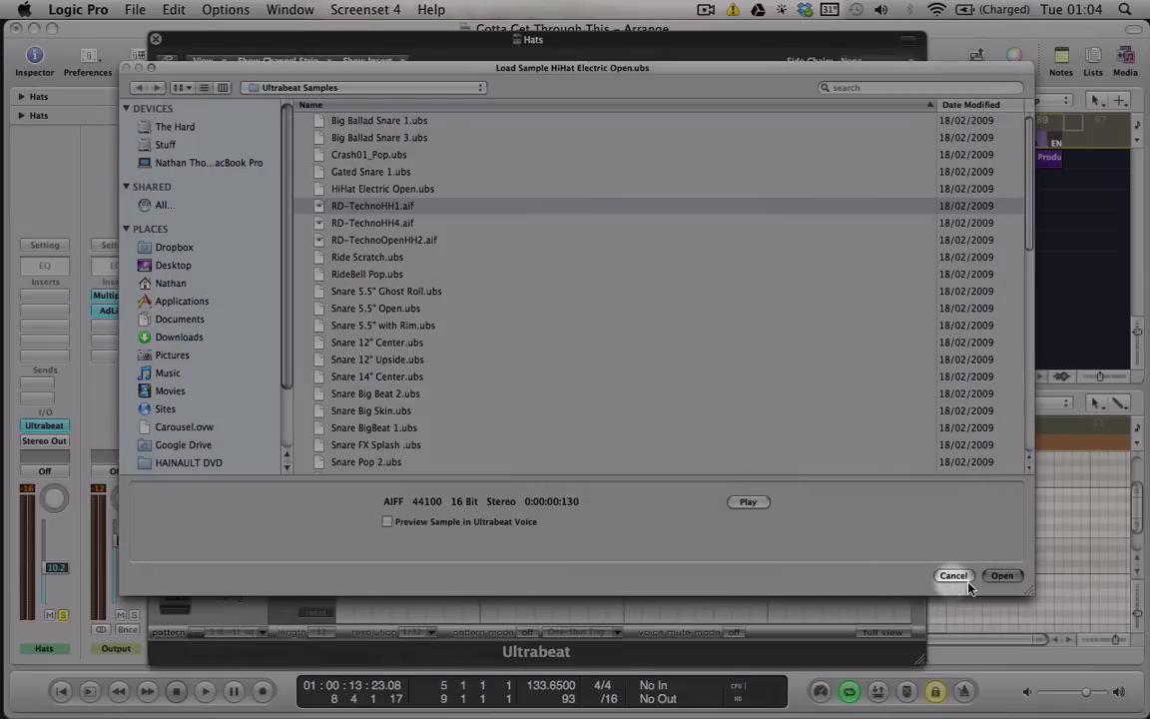
left_click(1001, 576)
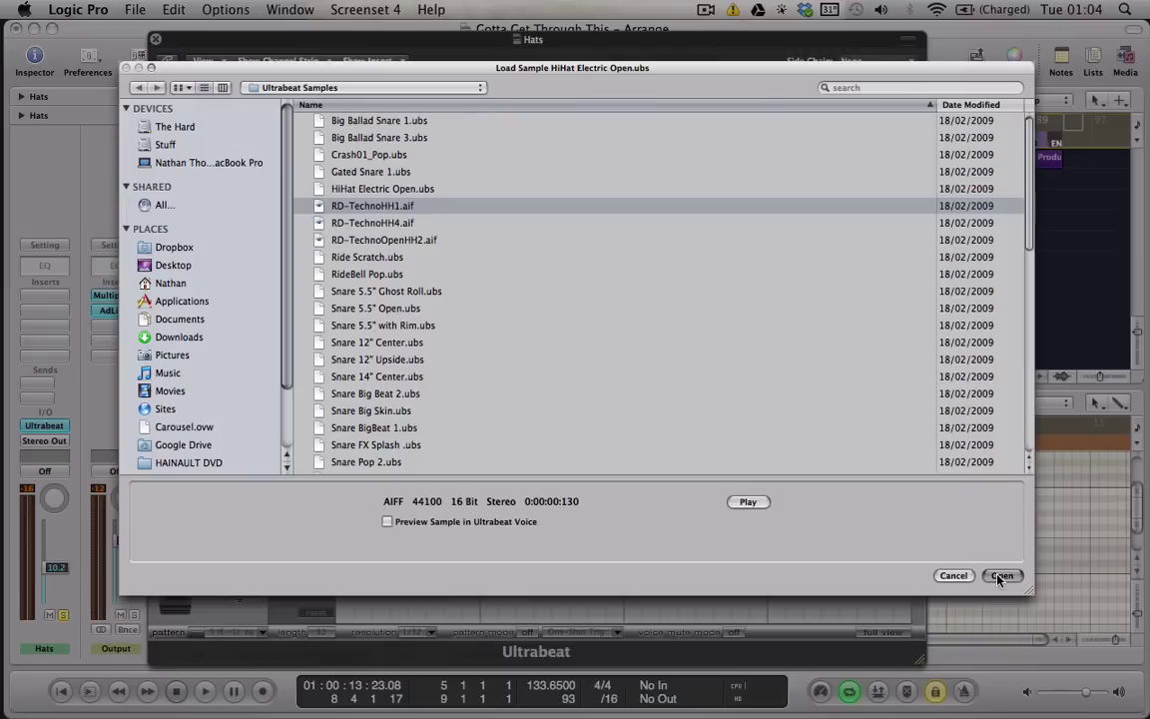
left_click(1001, 576)
key("space")
left_click(252, 228)
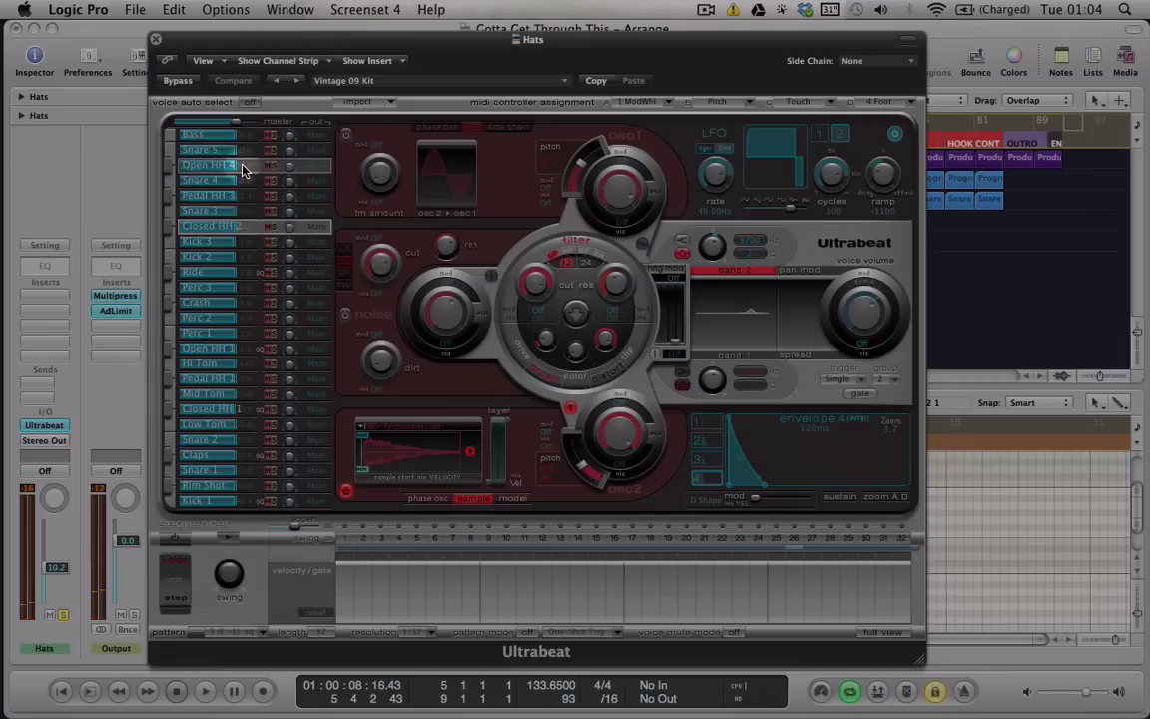
Load RD-TechnoOpenHH2.aif into the Open HH 4 voice's osc2.
left_click(241, 168)
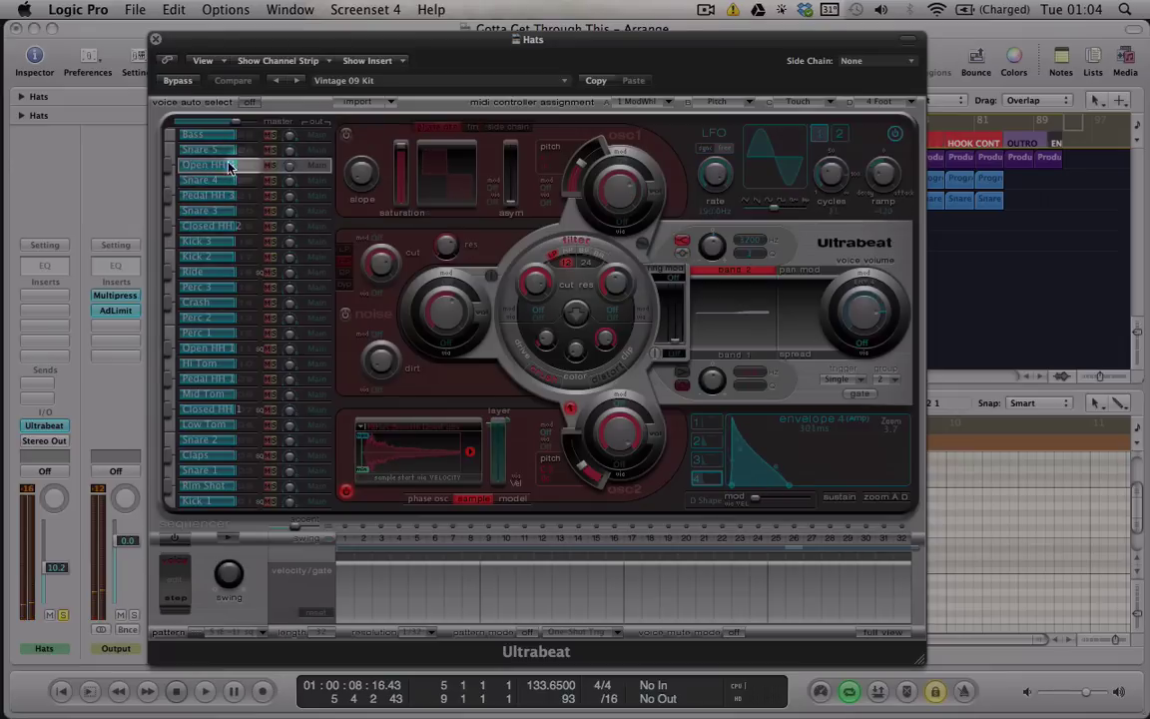
left_click(390, 431)
left_click(385, 441)
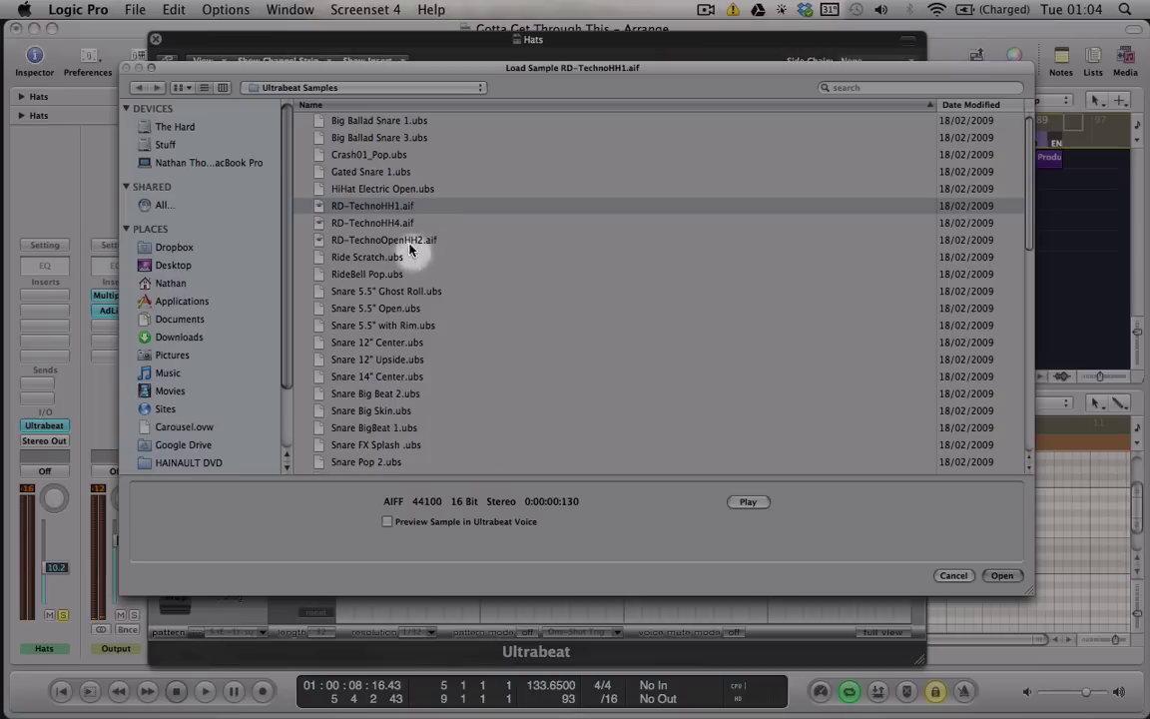
left_click(377, 244)
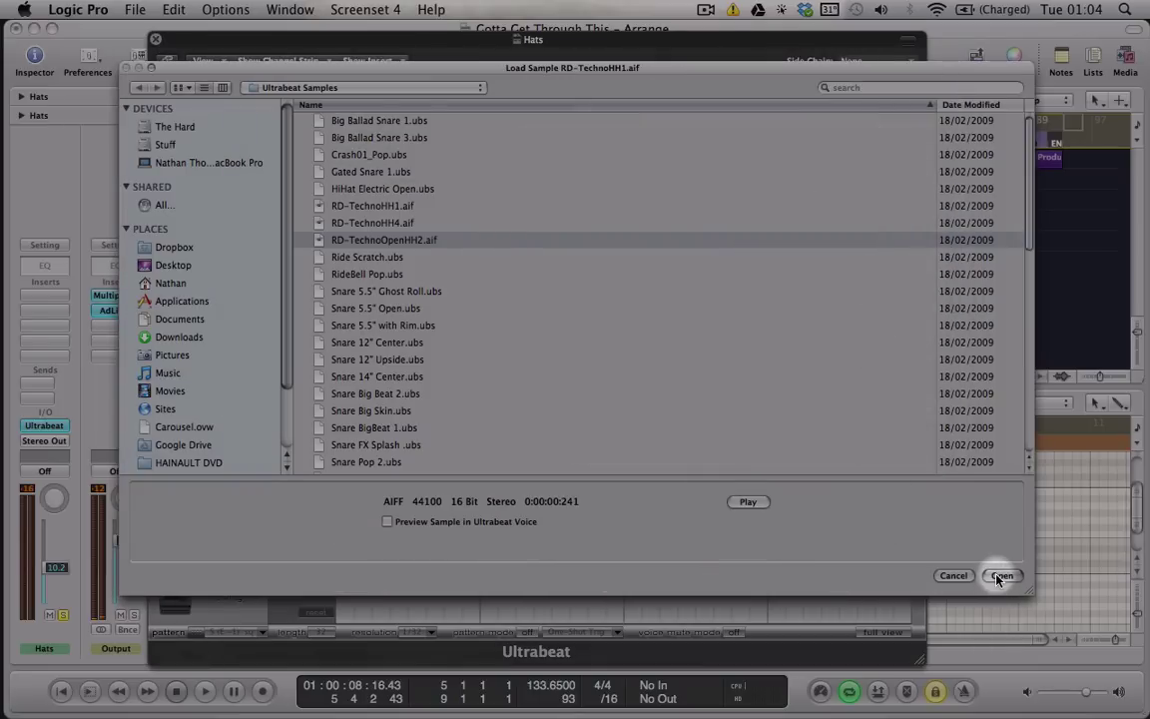
left_click(1000, 576)
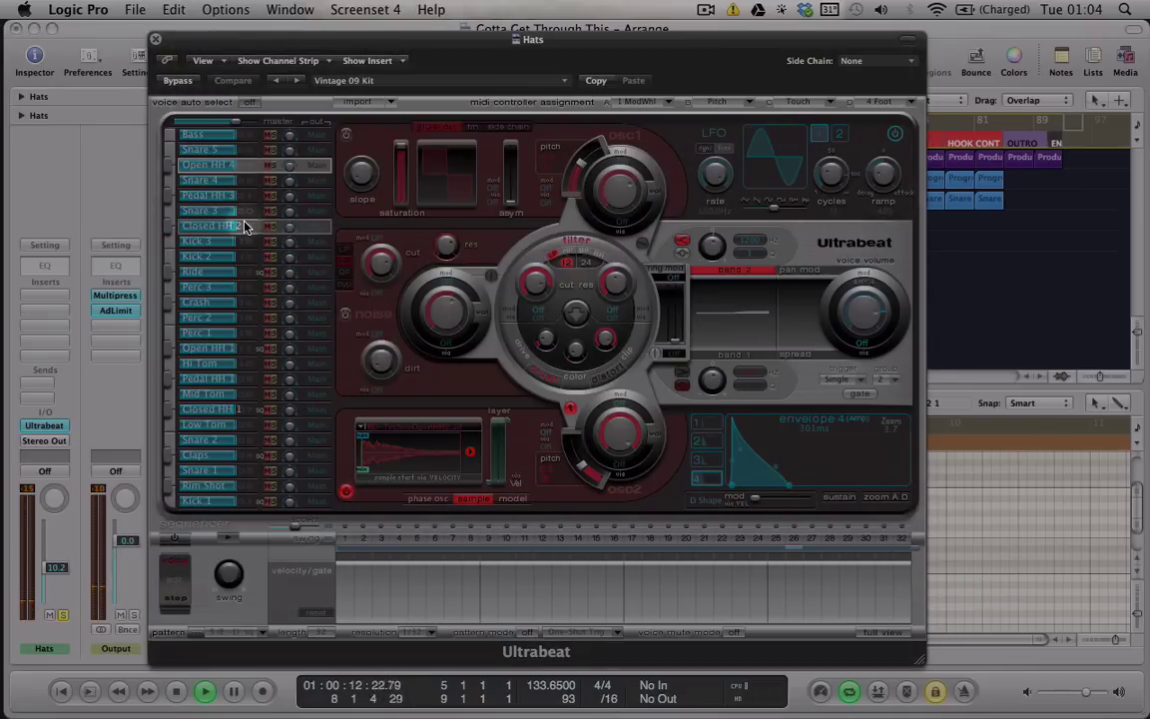
Cancel a new sample load to keep RD-TechnoOpenHH2.aif, then drag the Hats kit window aside.
left_click(167, 416)
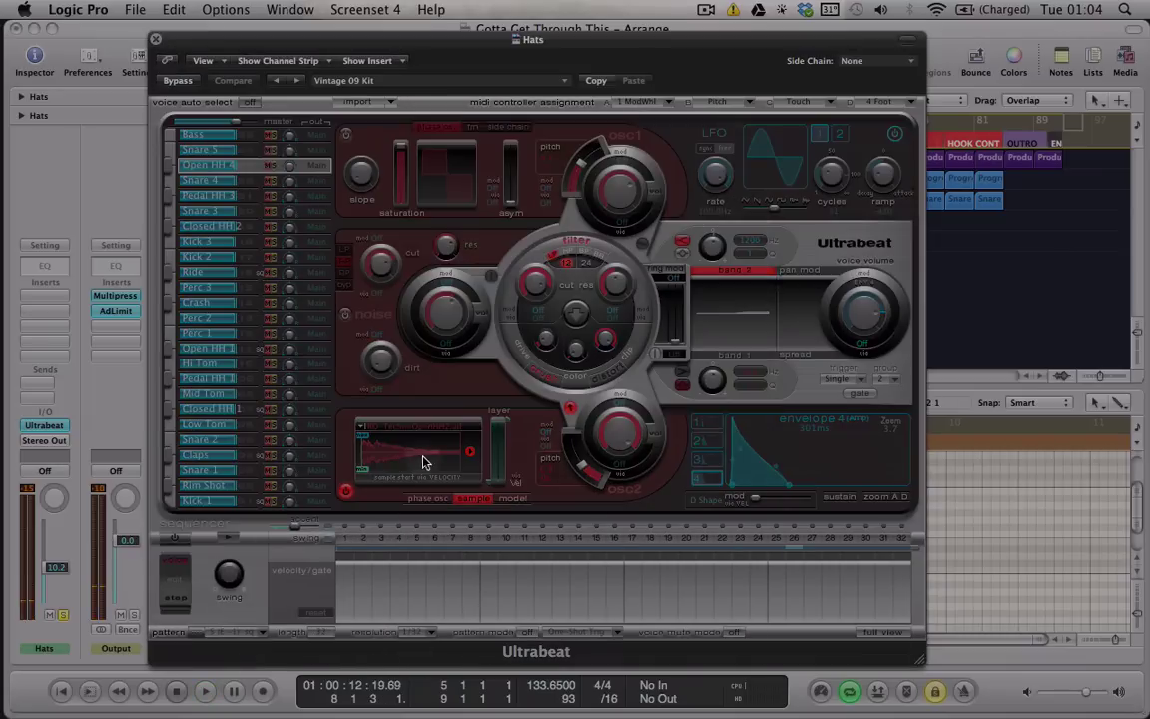
left_click(403, 435)
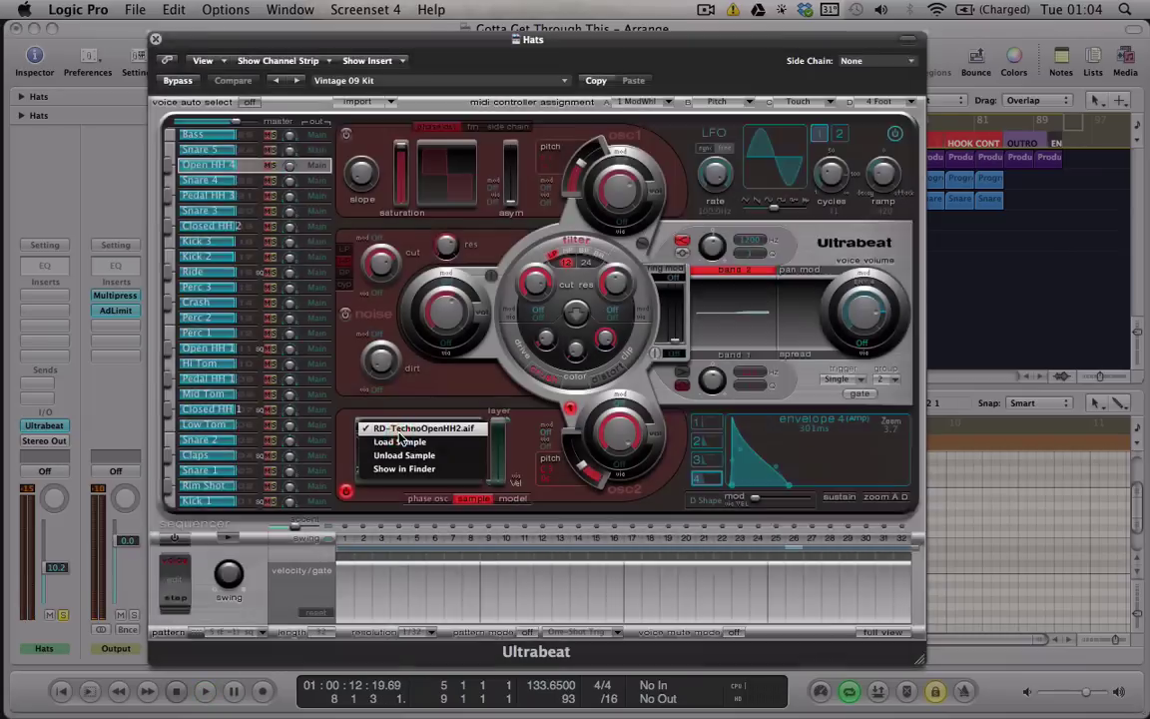
left_click(400, 429)
left_click(396, 429)
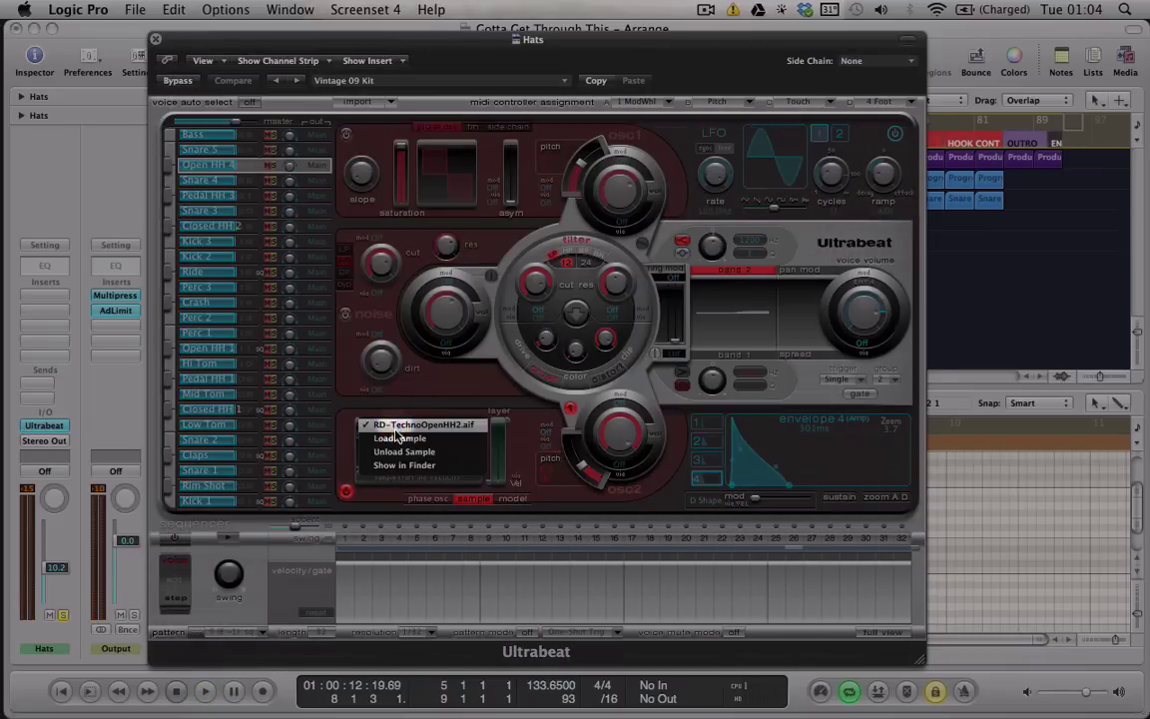
left_click(398, 441)
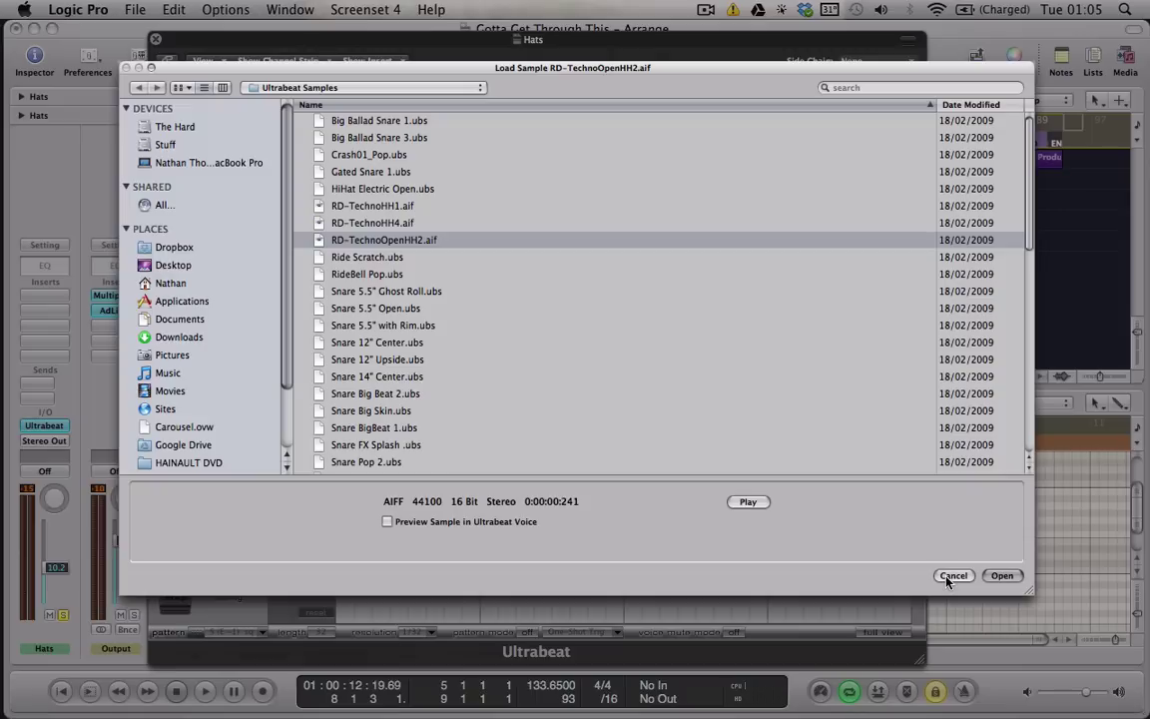
left_click(947, 579)
left_click(257, 41)
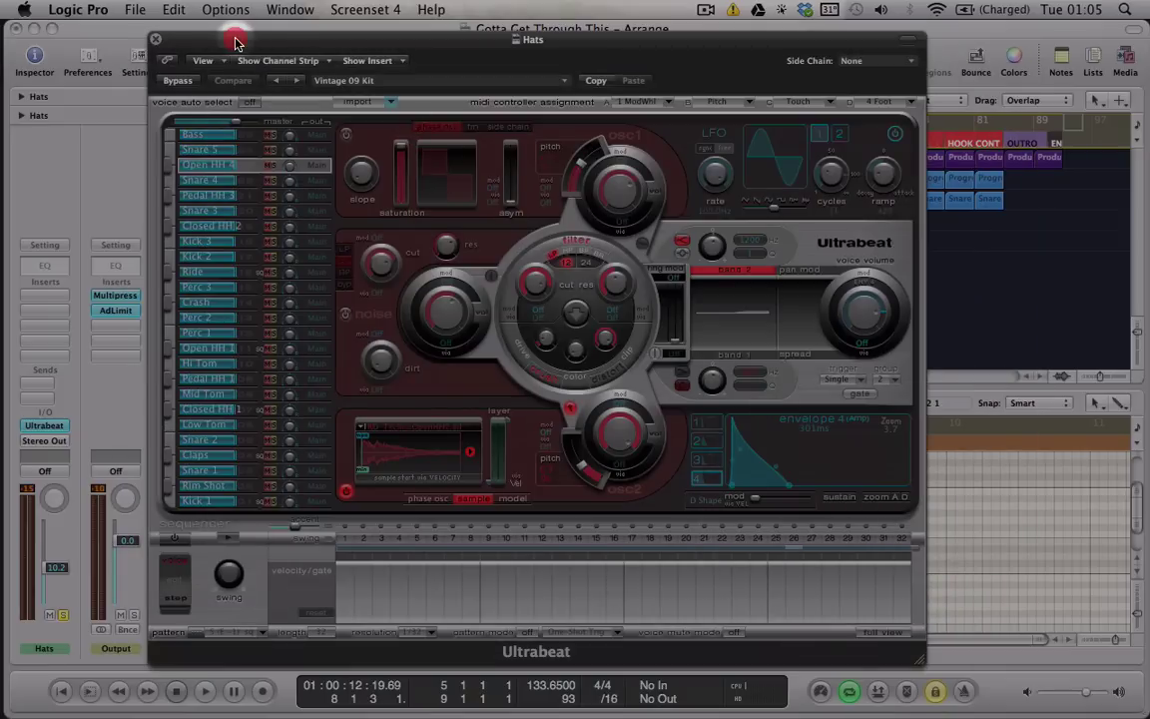
left_click_drag(236, 42, 378, 208)
Close the Hats kit window, play the arrangement, and select the first Hats track.
left_click(342, 213)
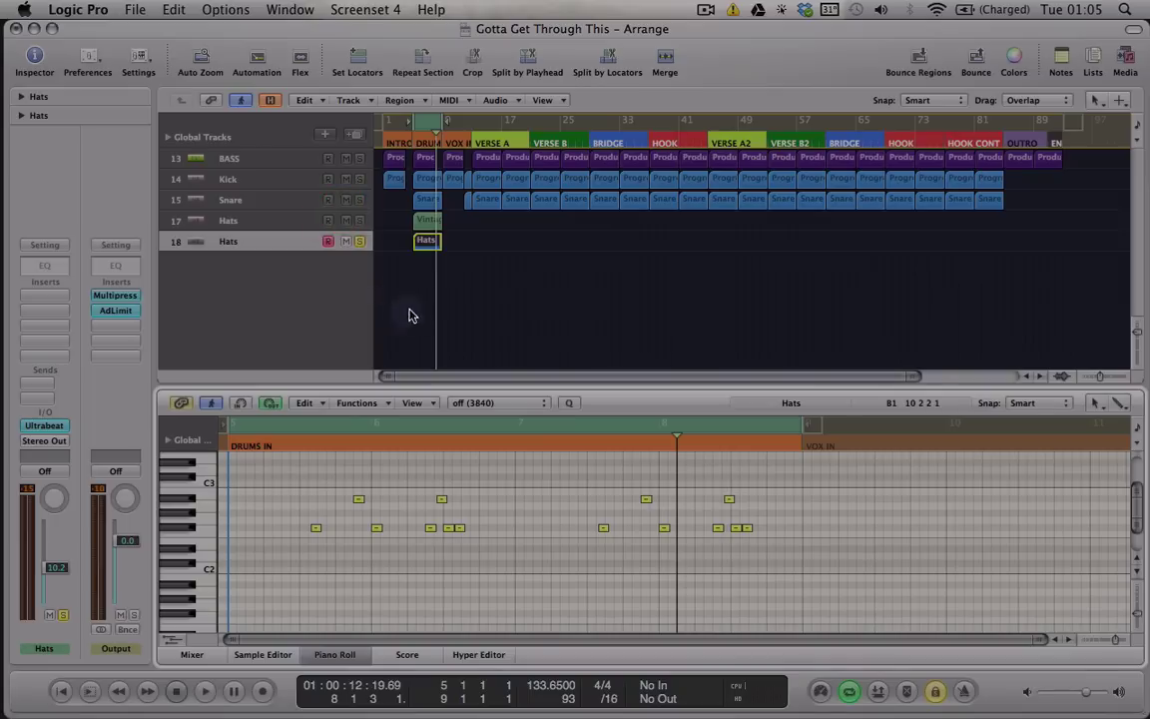
left_click(473, 272)
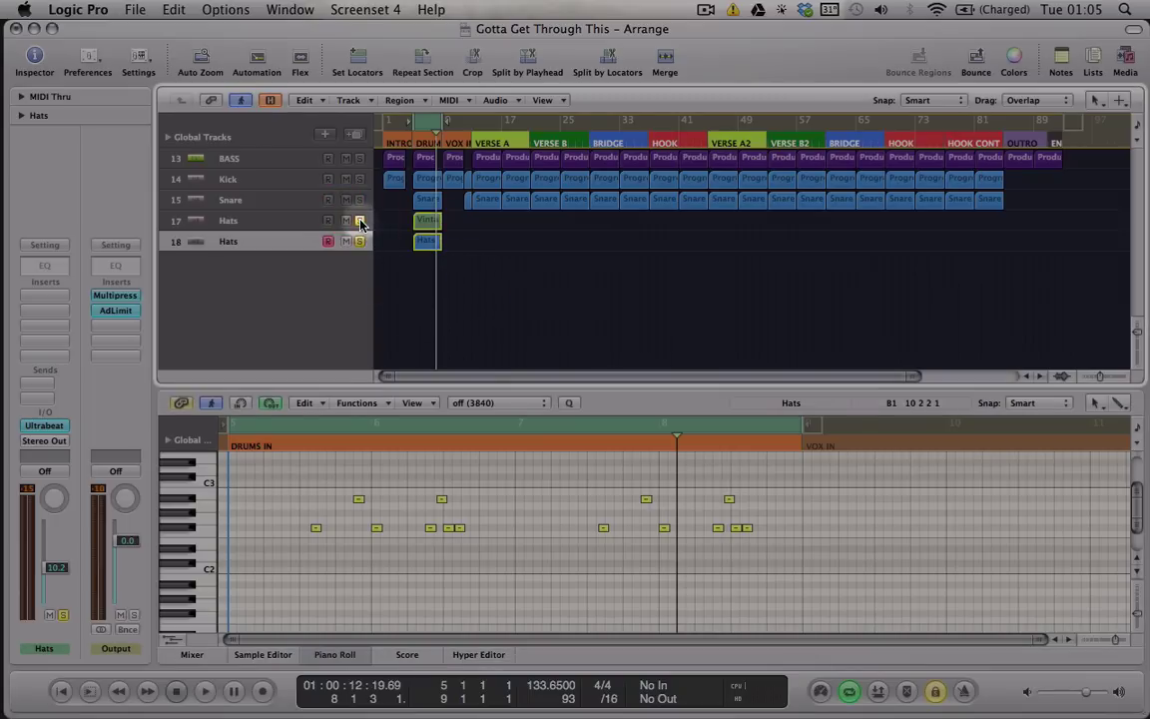
key("space")
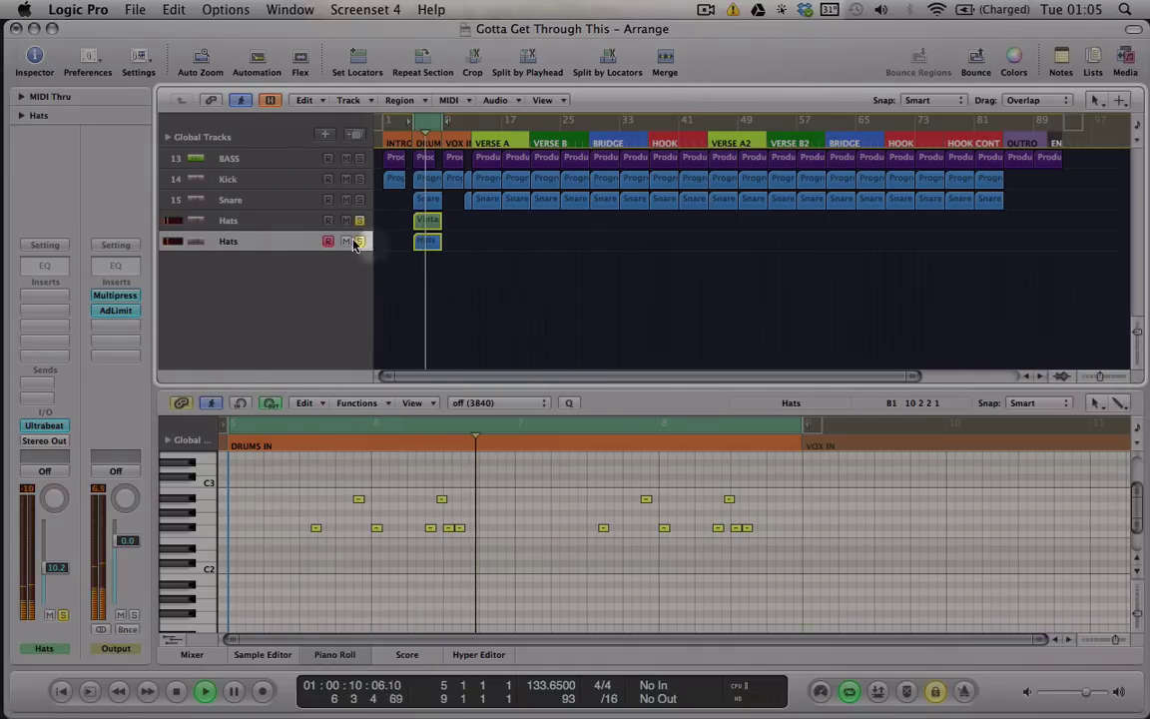
left_click(277, 220)
key("space")
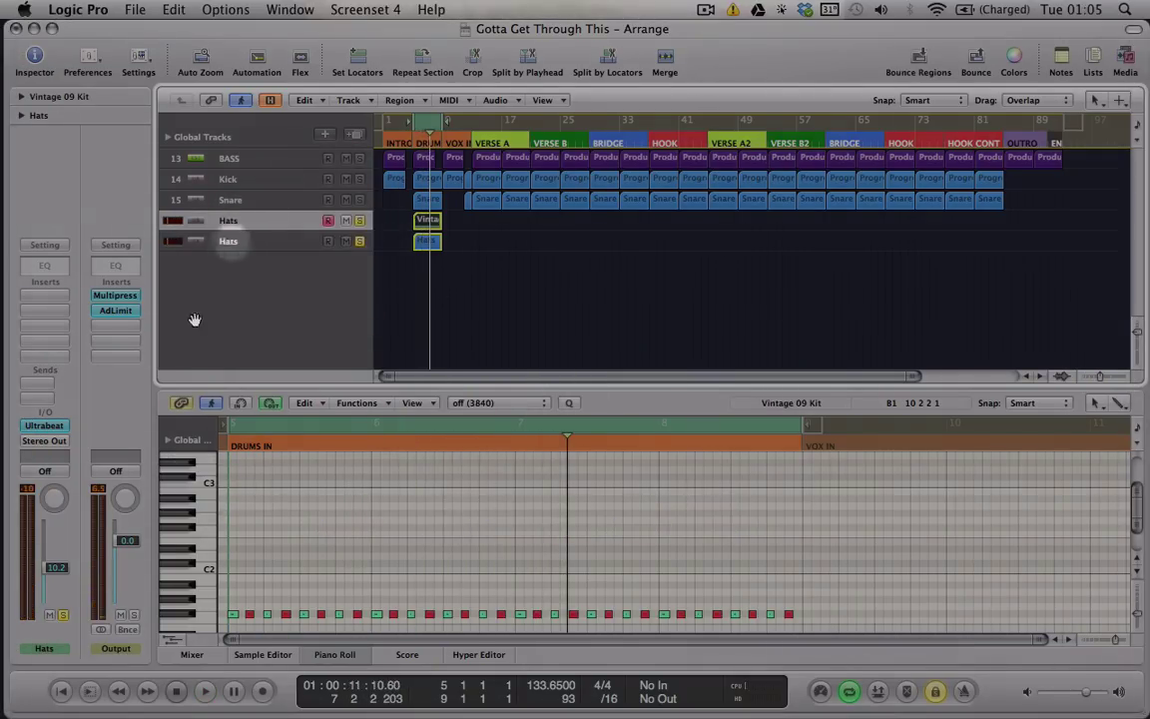
Shorten the Closed HH 1 envelope decay to 110ms in its Ultrabeat kit, then close it.
left_click(54, 425)
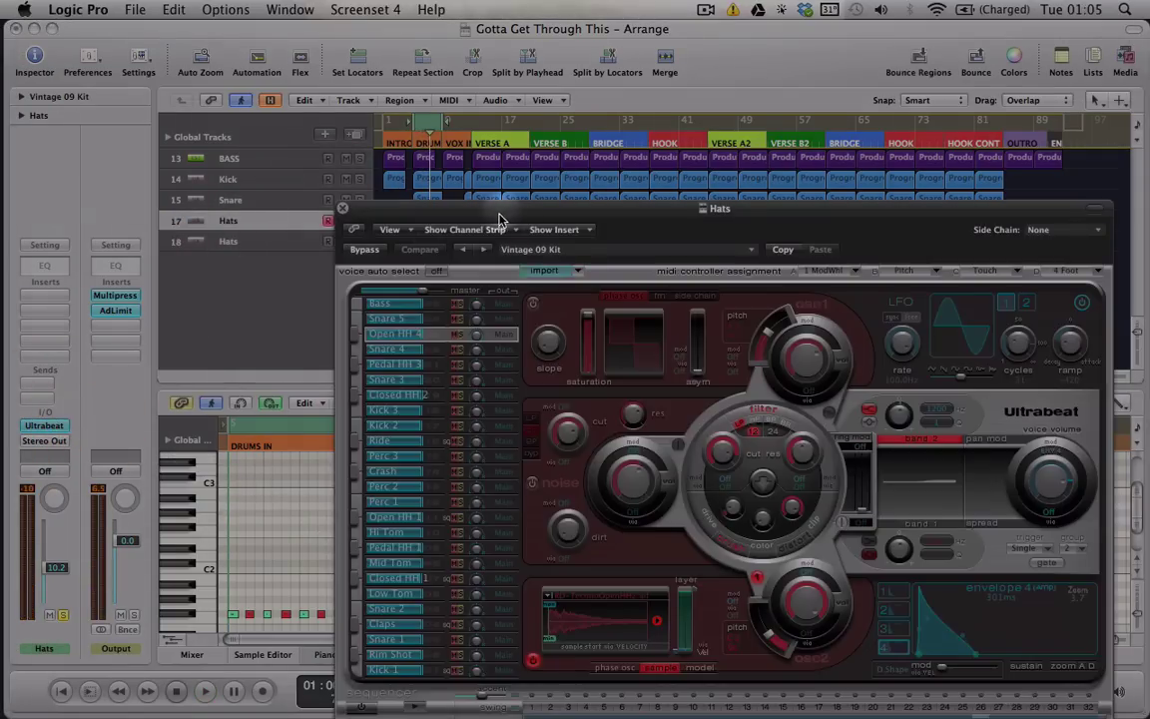
left_click_drag(448, 200, 411, 24)
key("space")
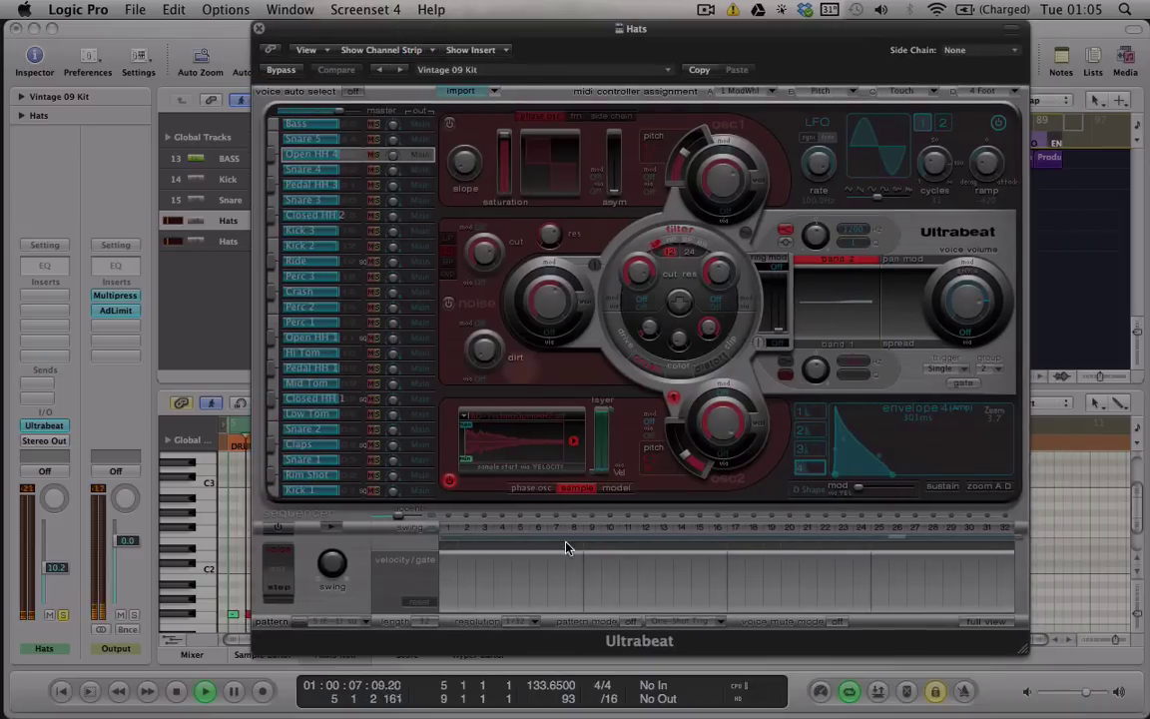
left_click(352, 400)
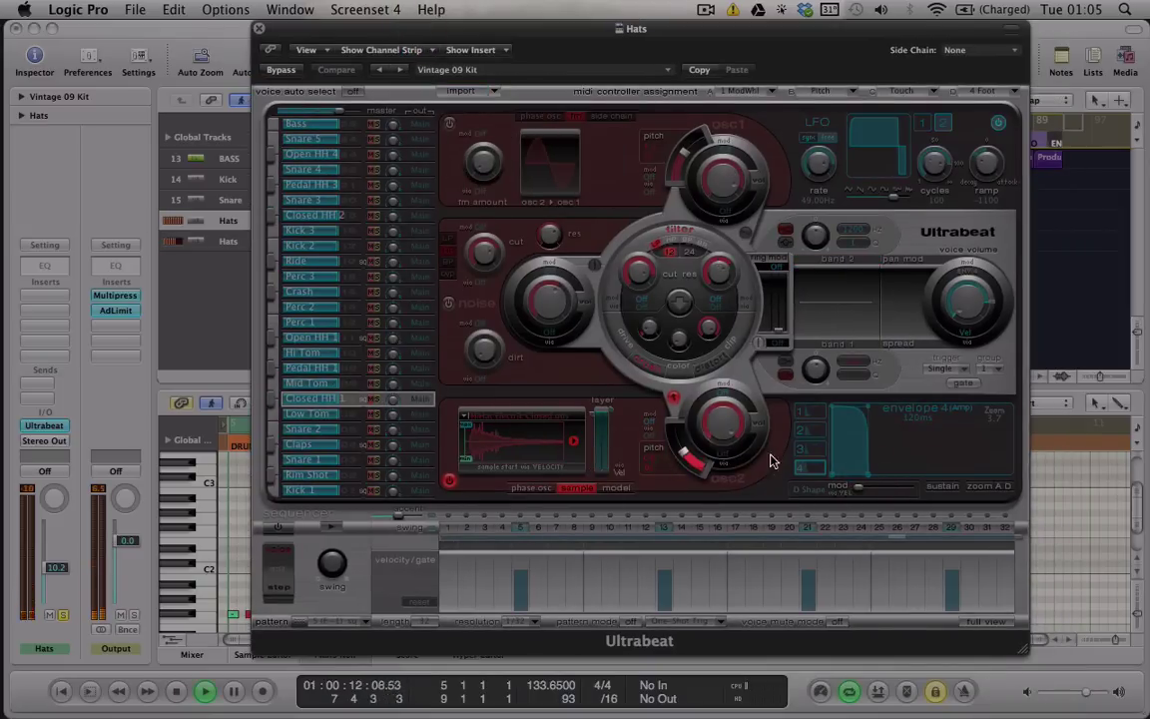
mouse_move(870, 478)
left_click_drag(860, 477, 854, 413)
mouse_move(852, 477)
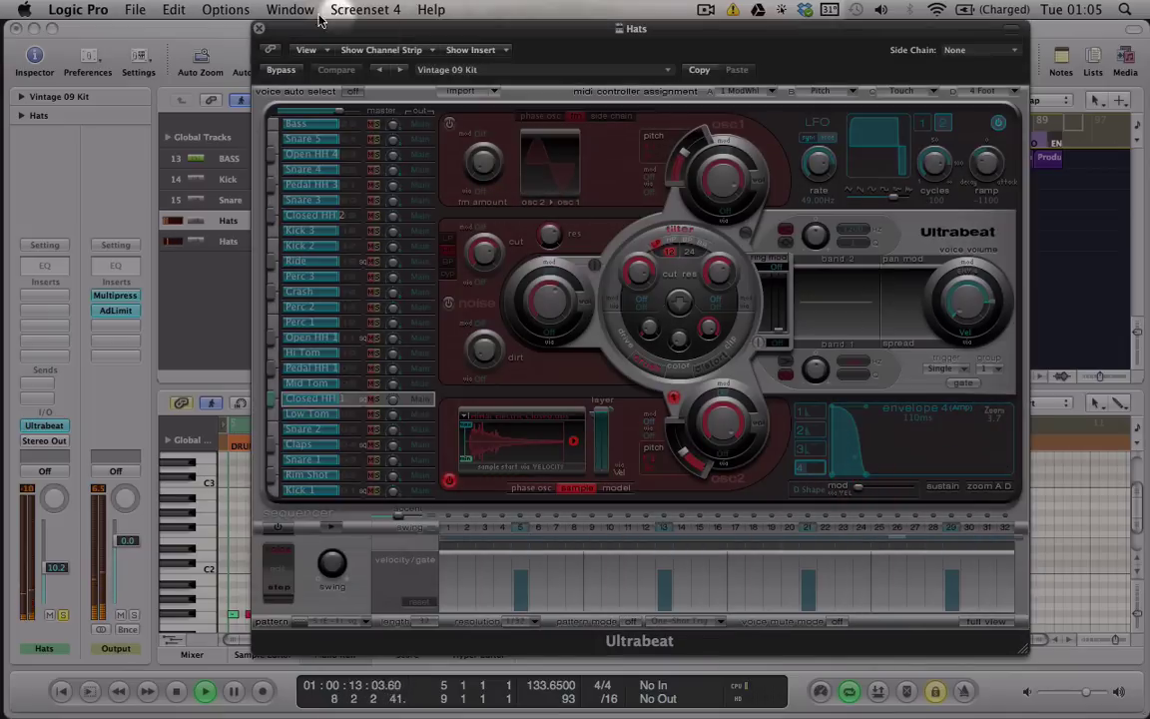
left_click(258, 28)
Select the Kick track and toggle its solo.
left_click(358, 179)
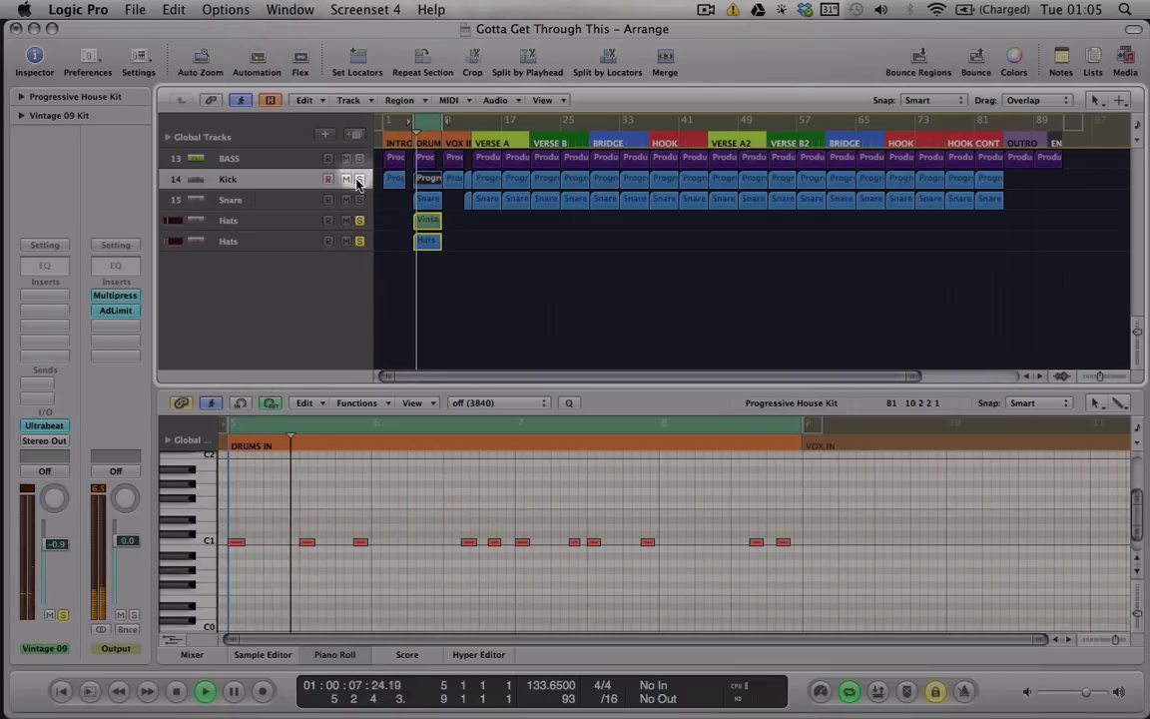
left_click(359, 199)
left_click(360, 180)
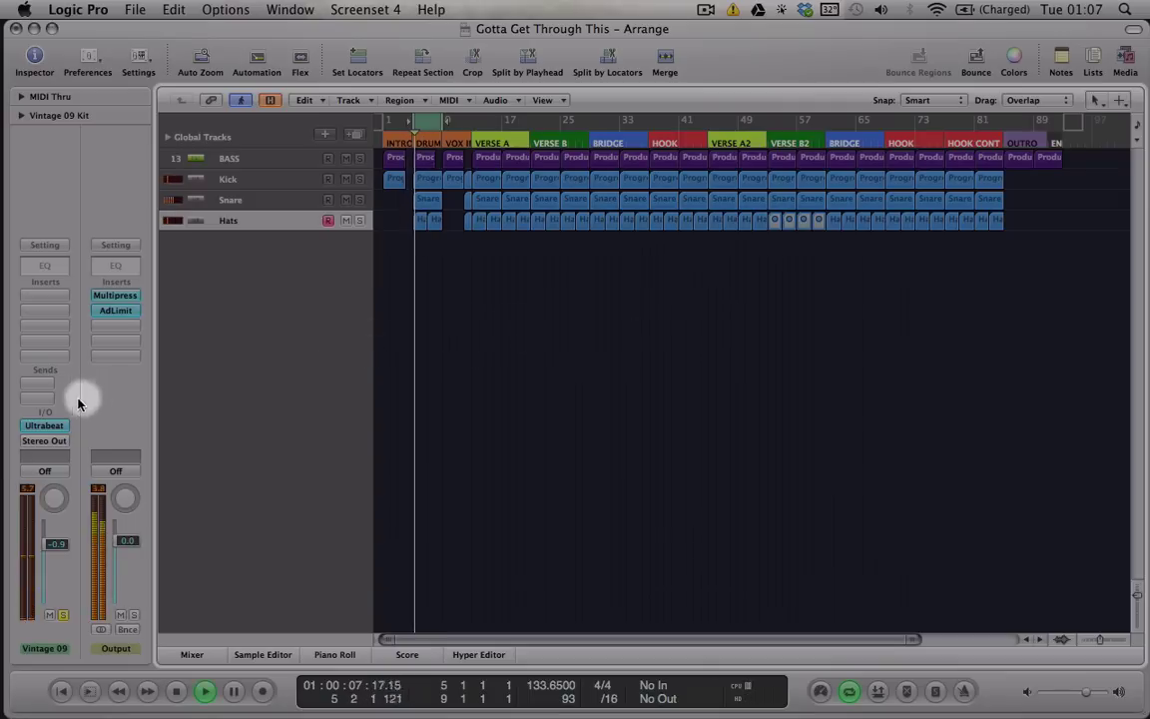
Review the Hats and Snare Ultrabeat kits, then close both windows.
left_click(50, 426)
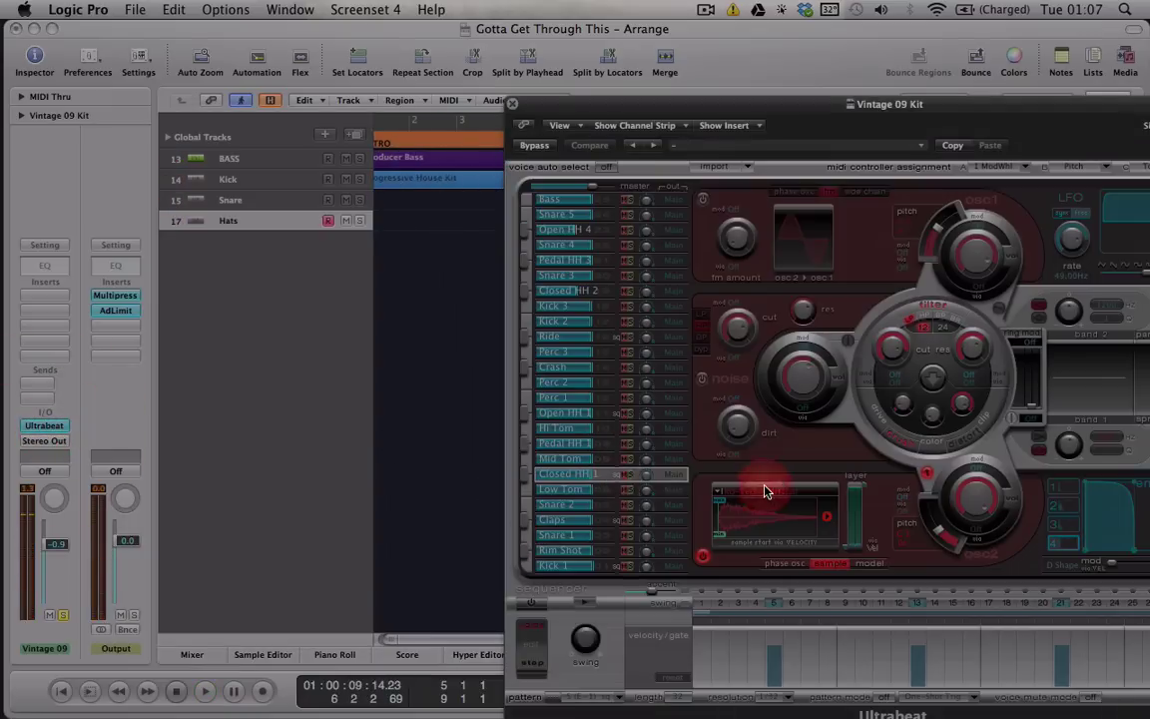
left_click_drag(659, 100, 474, 24)
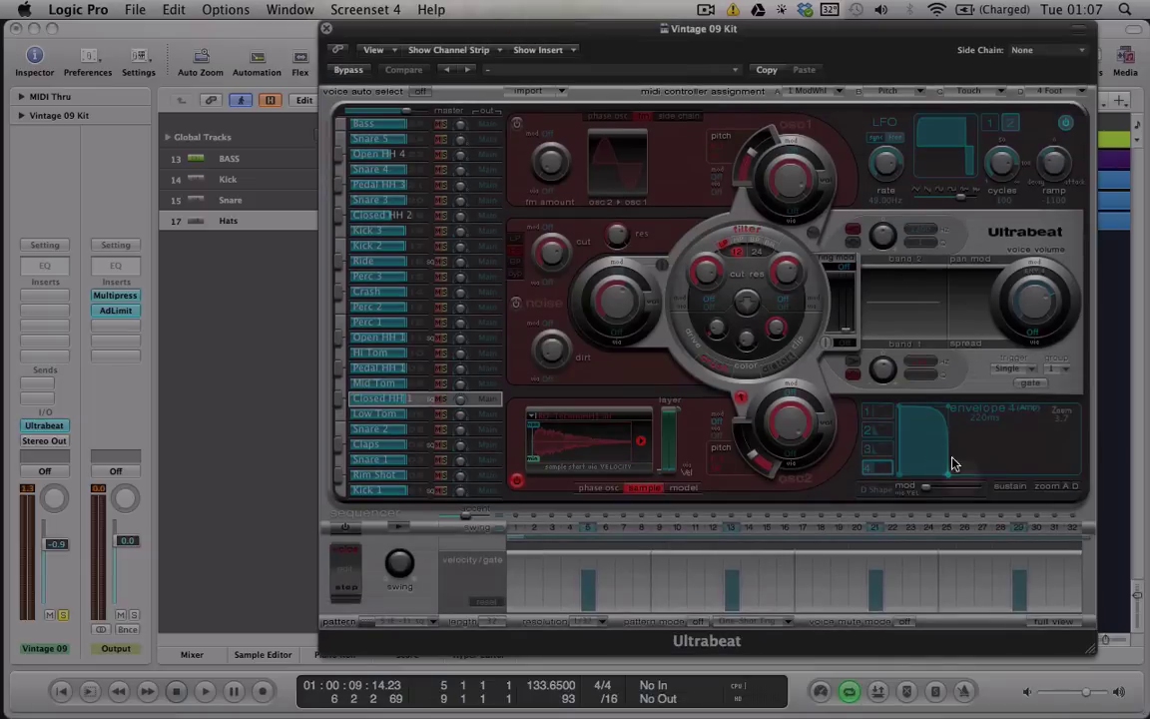
left_click(325, 31)
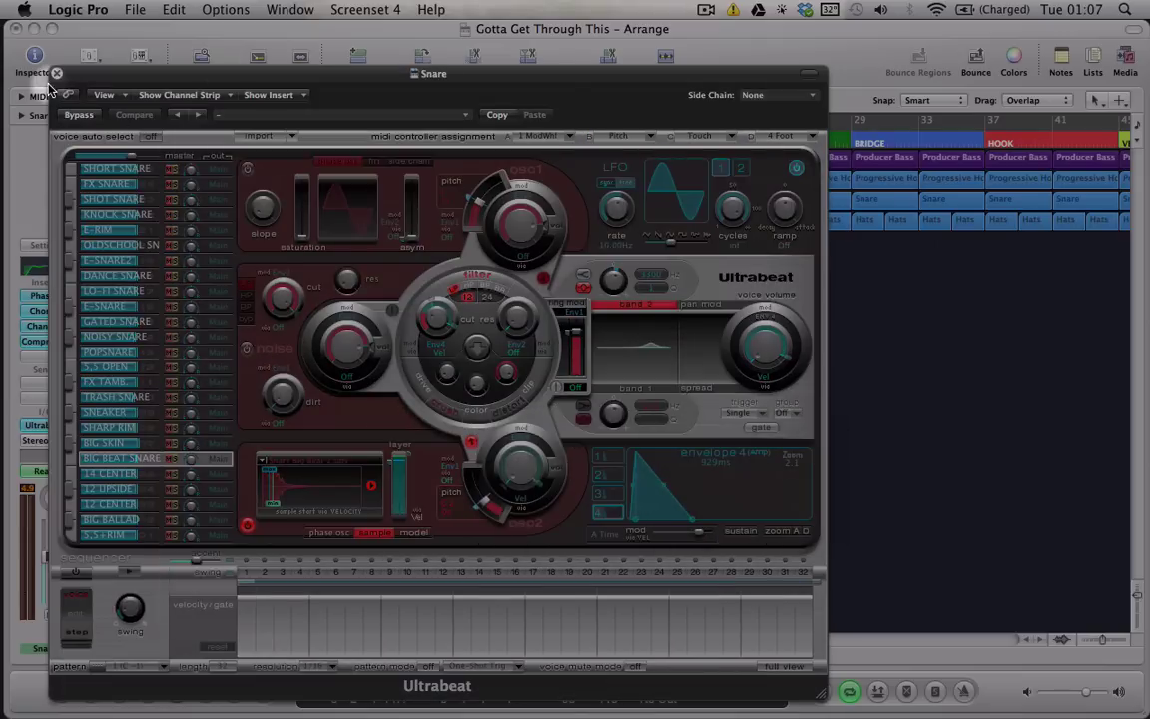
left_click(56, 75)
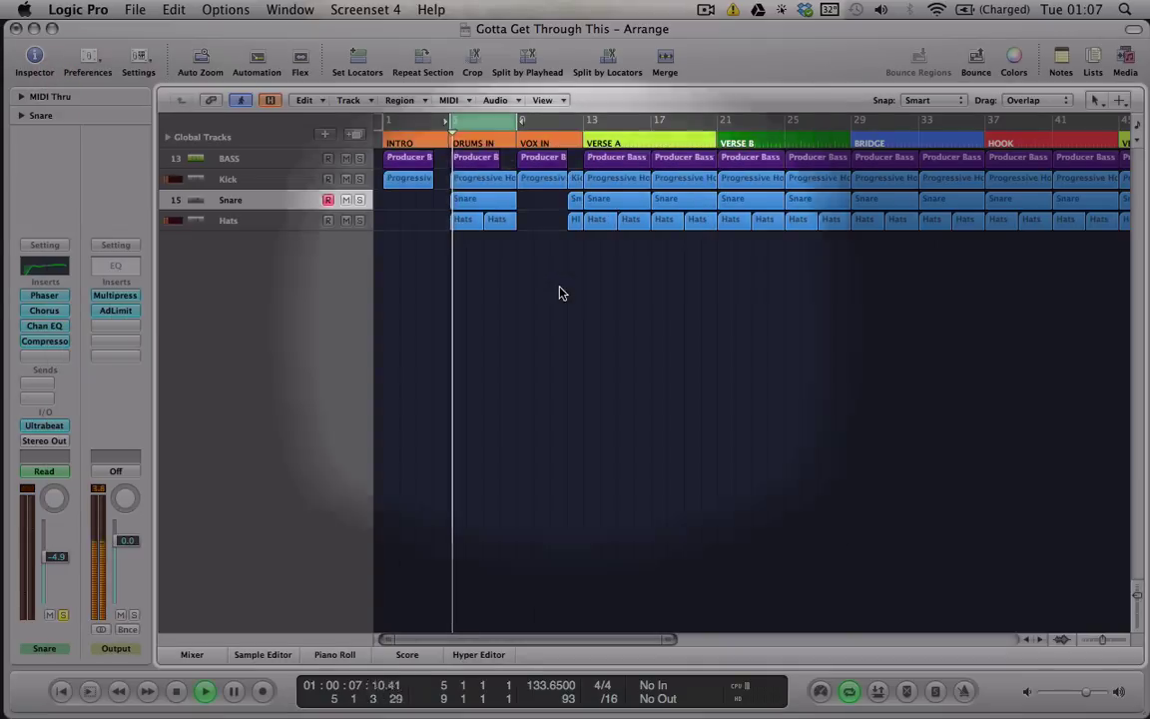
Play the drums, zoom out to the whole song, and marquee-select the seven HOOK CONT regions.
key("space")
key("space")
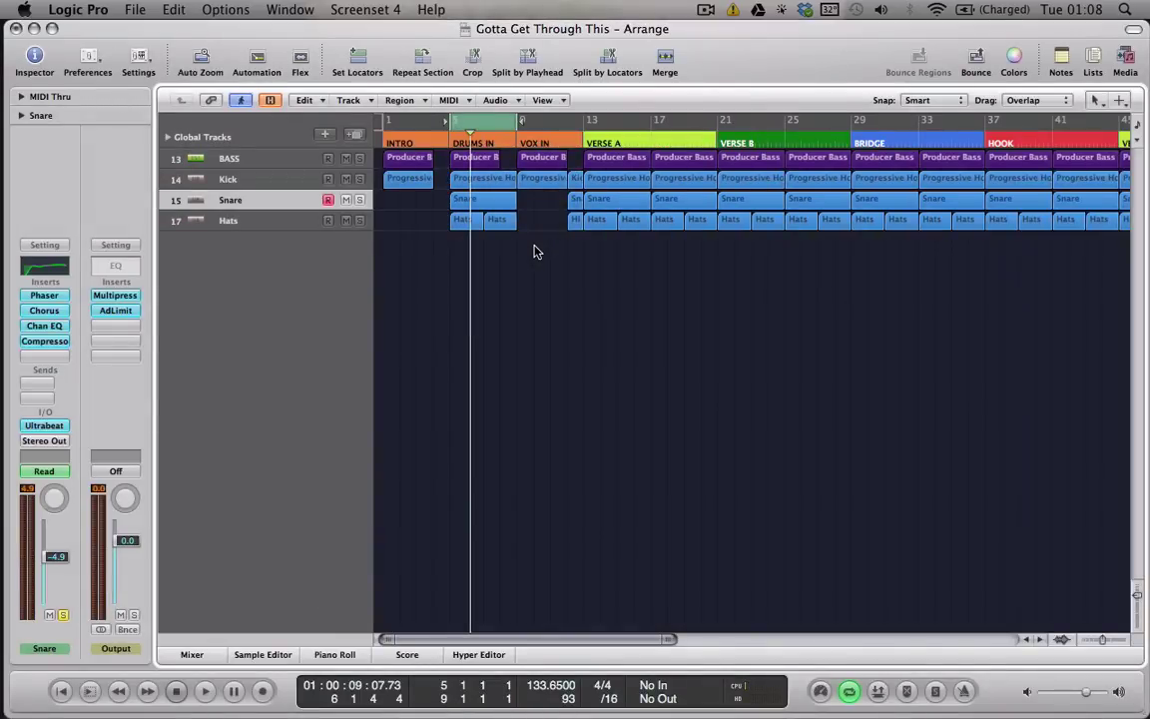
key("super+Left")
key("super+Left")
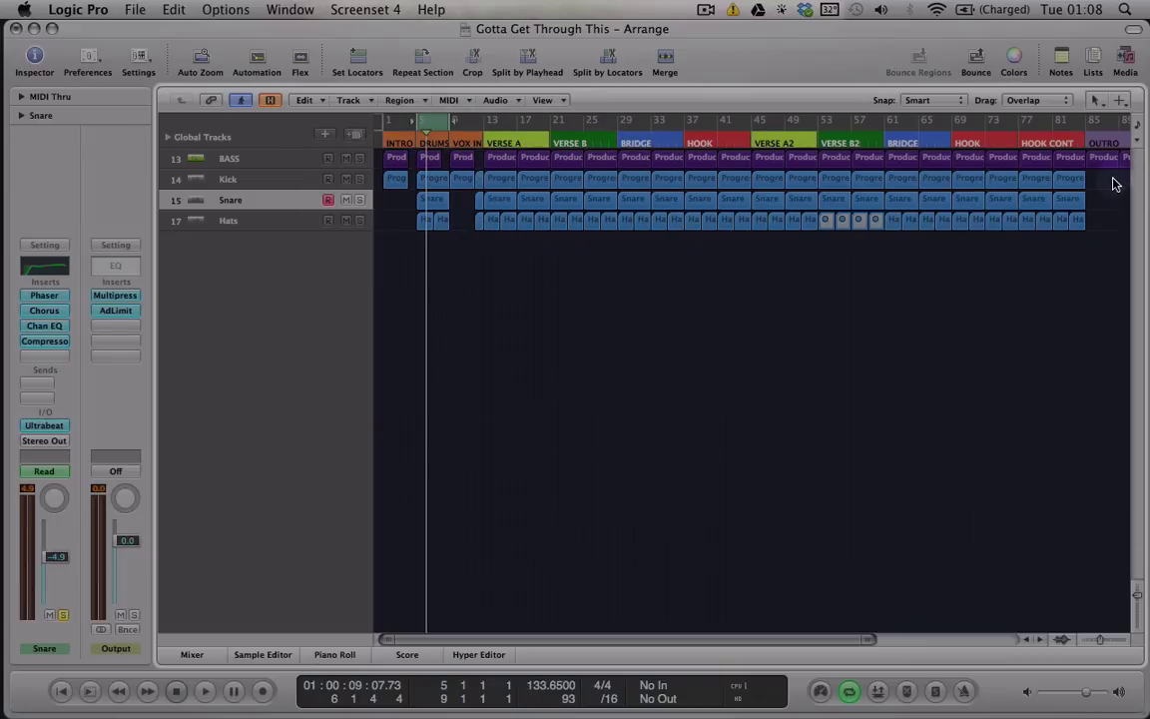
left_click_drag(1111, 180, 1039, 248)
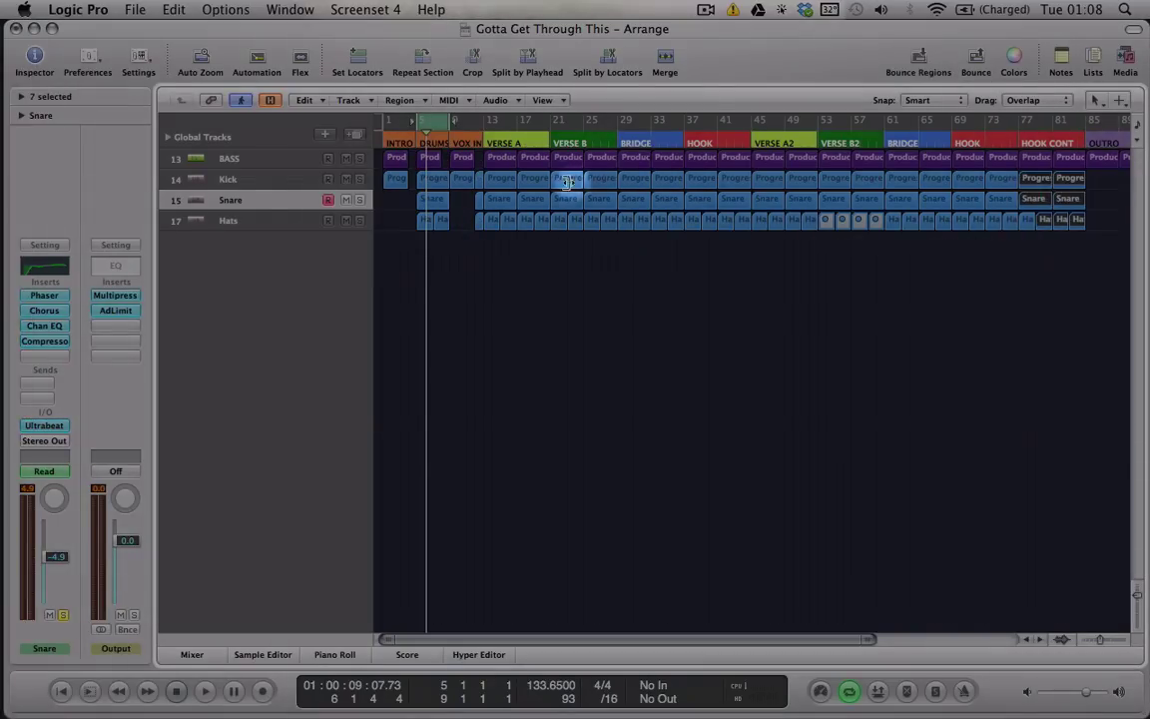